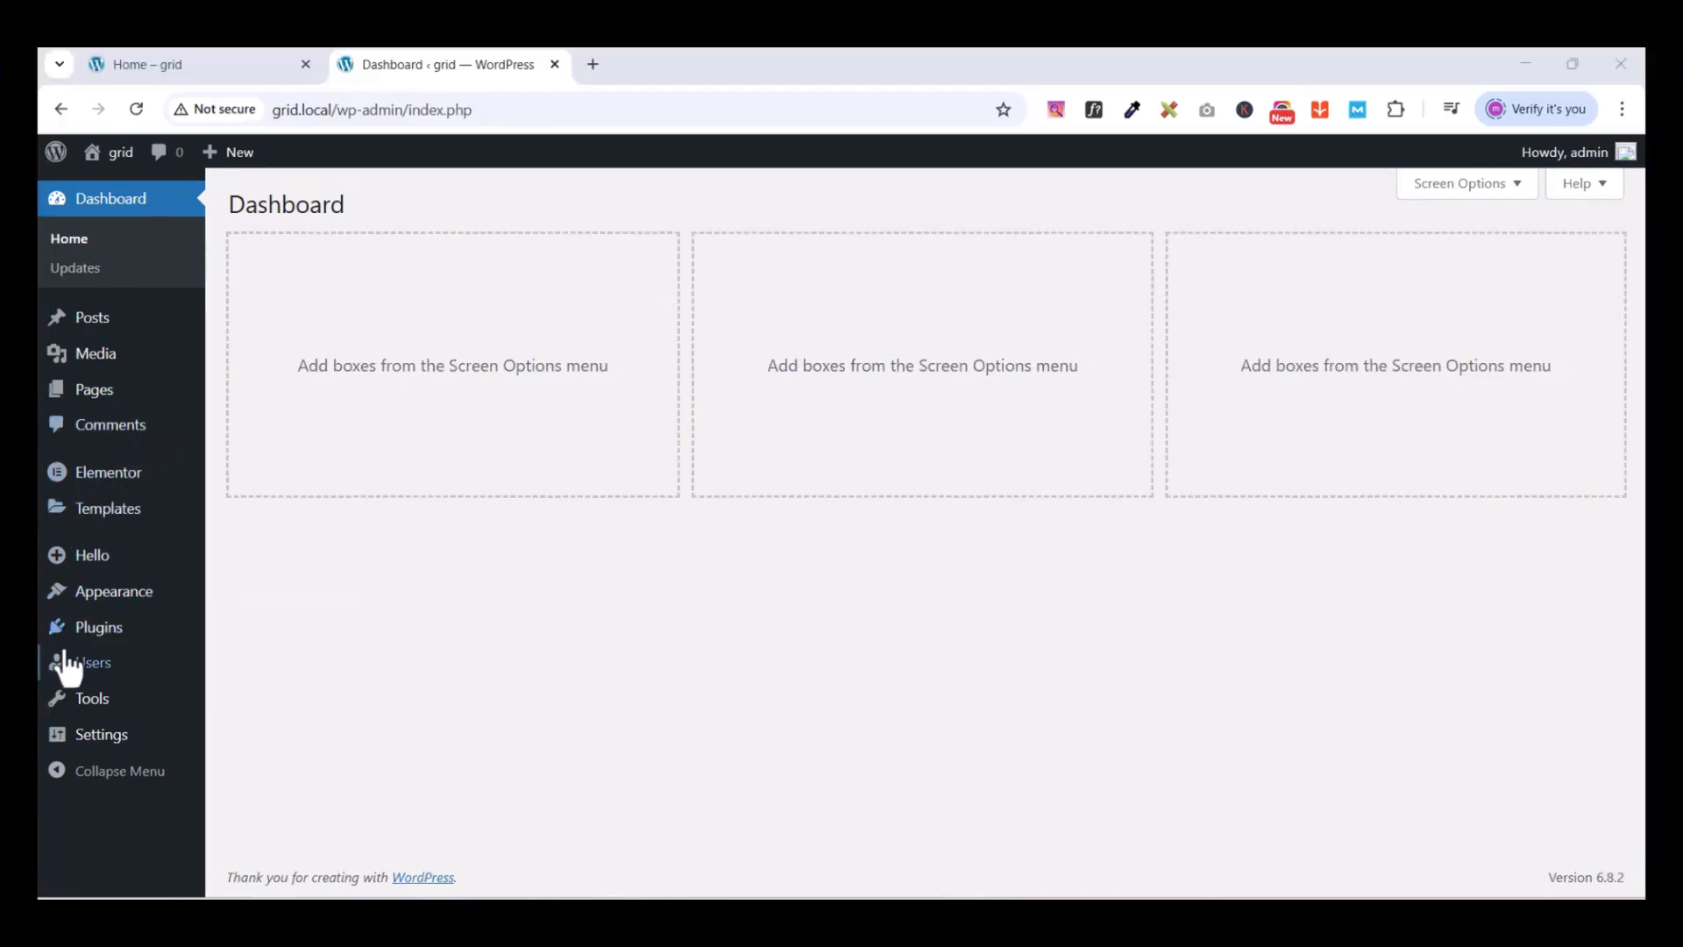
Review the site's installed plugins and its active theme
{"action": "left_click", "coordinate": [98, 626]}
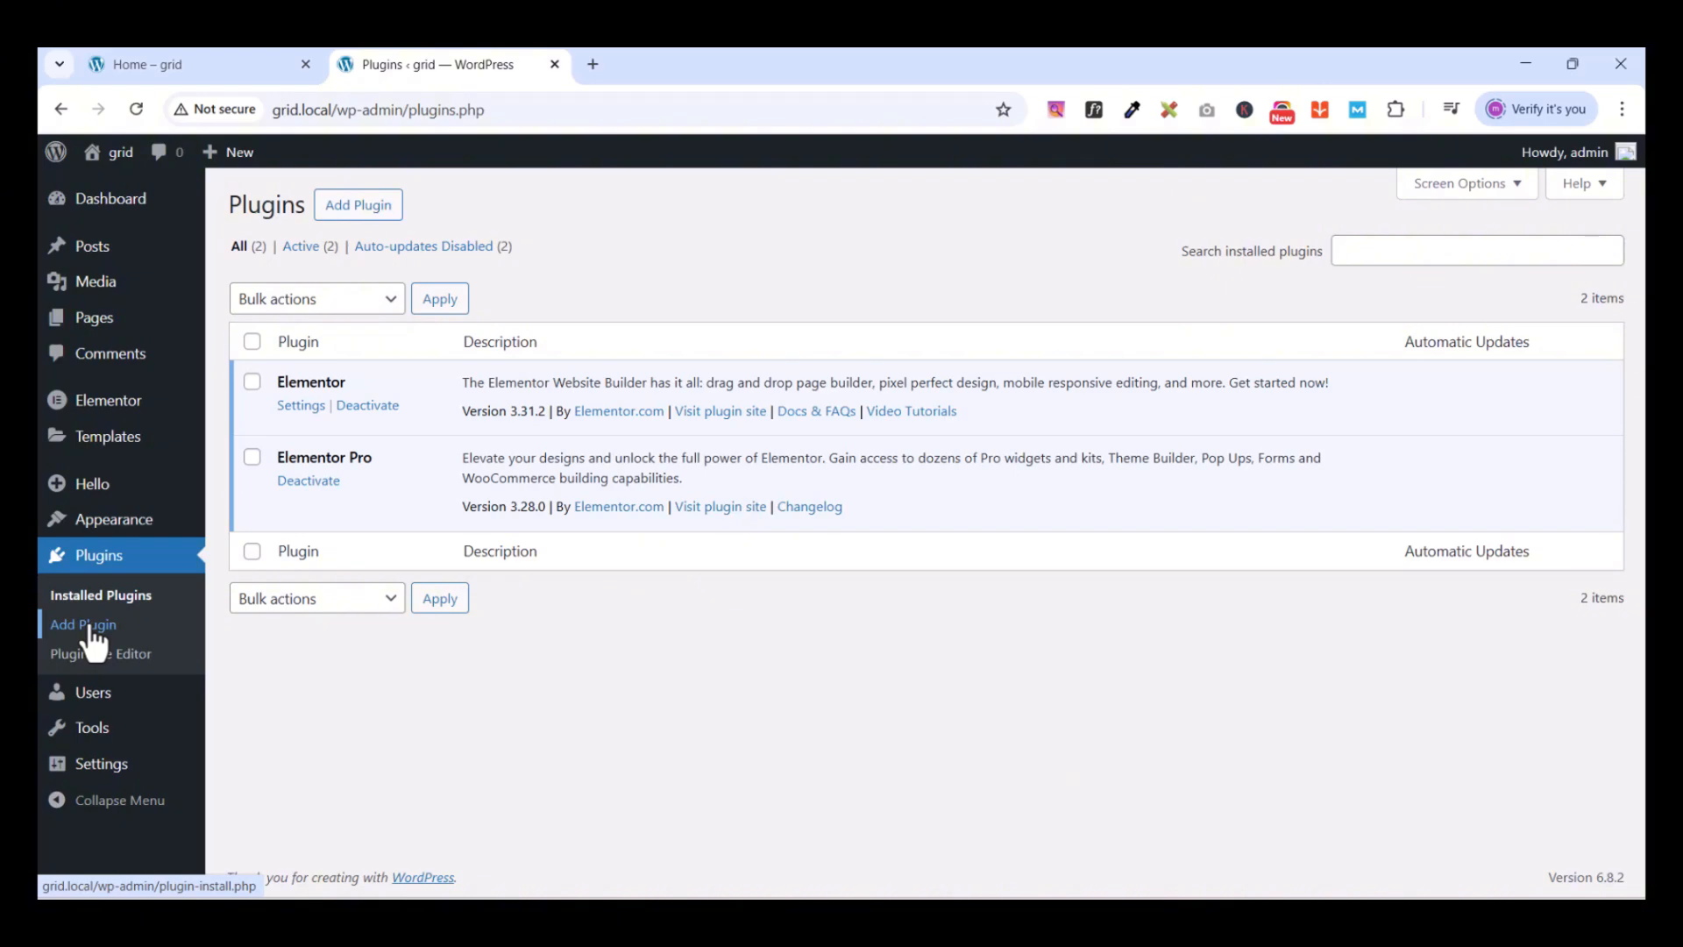
{"action": "left_click", "coordinate": [110, 529]}
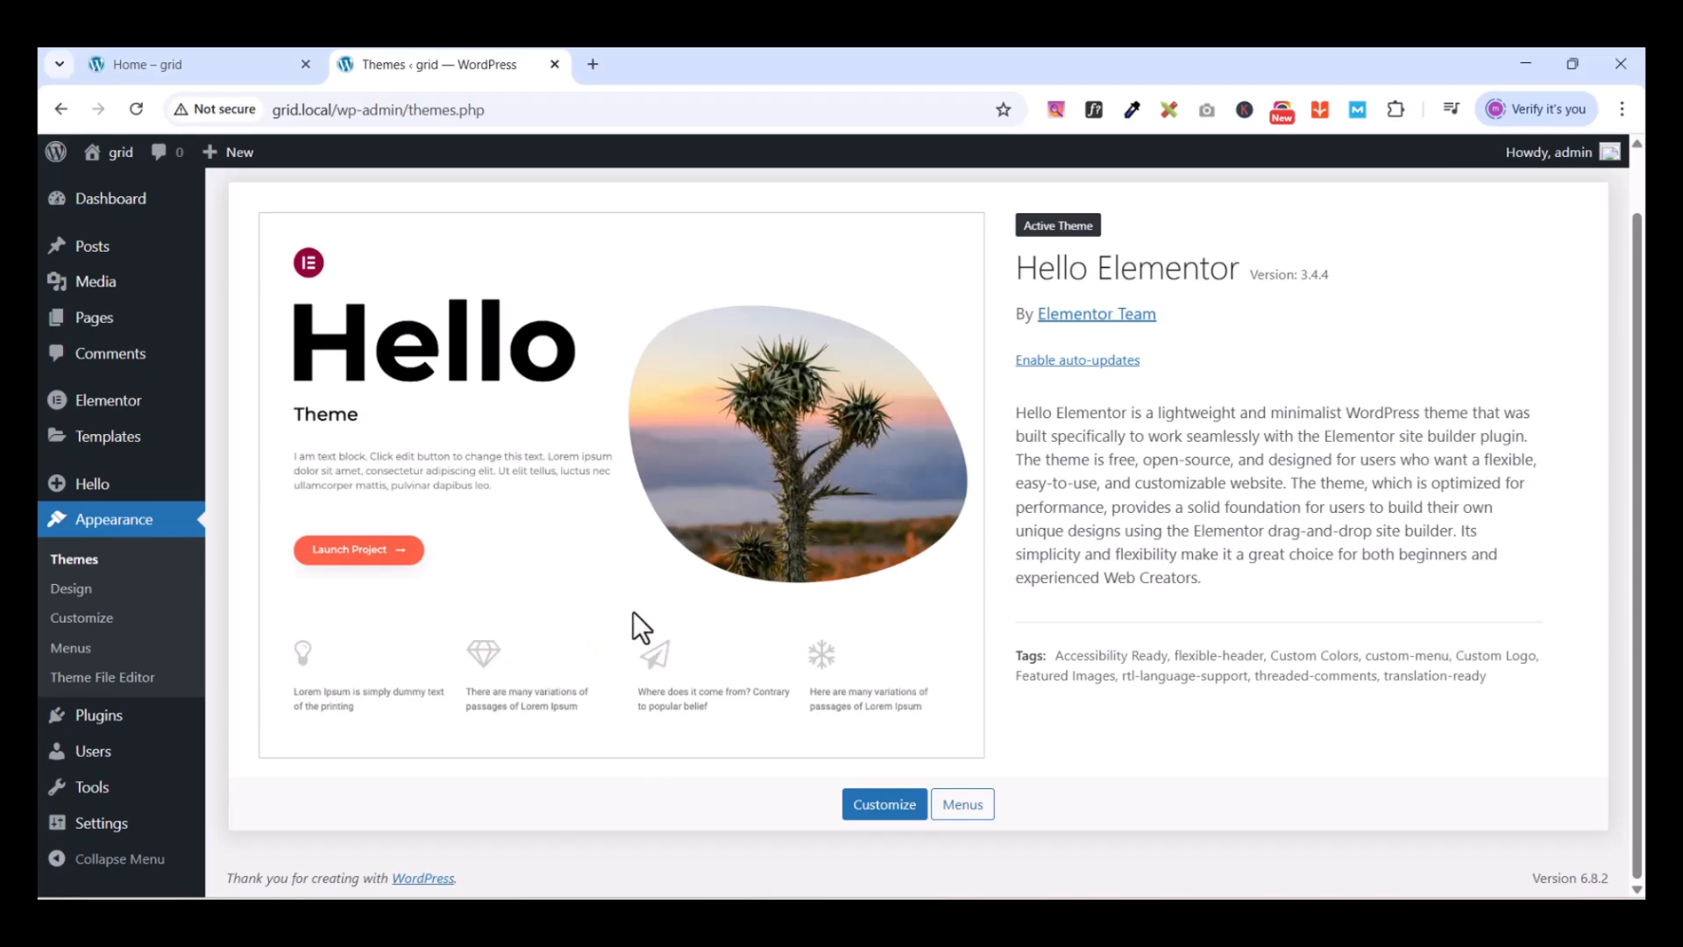
Create a new WordPress page titled "Grid" and publish it
{"action": "left_click", "coordinate": [107, 324]}
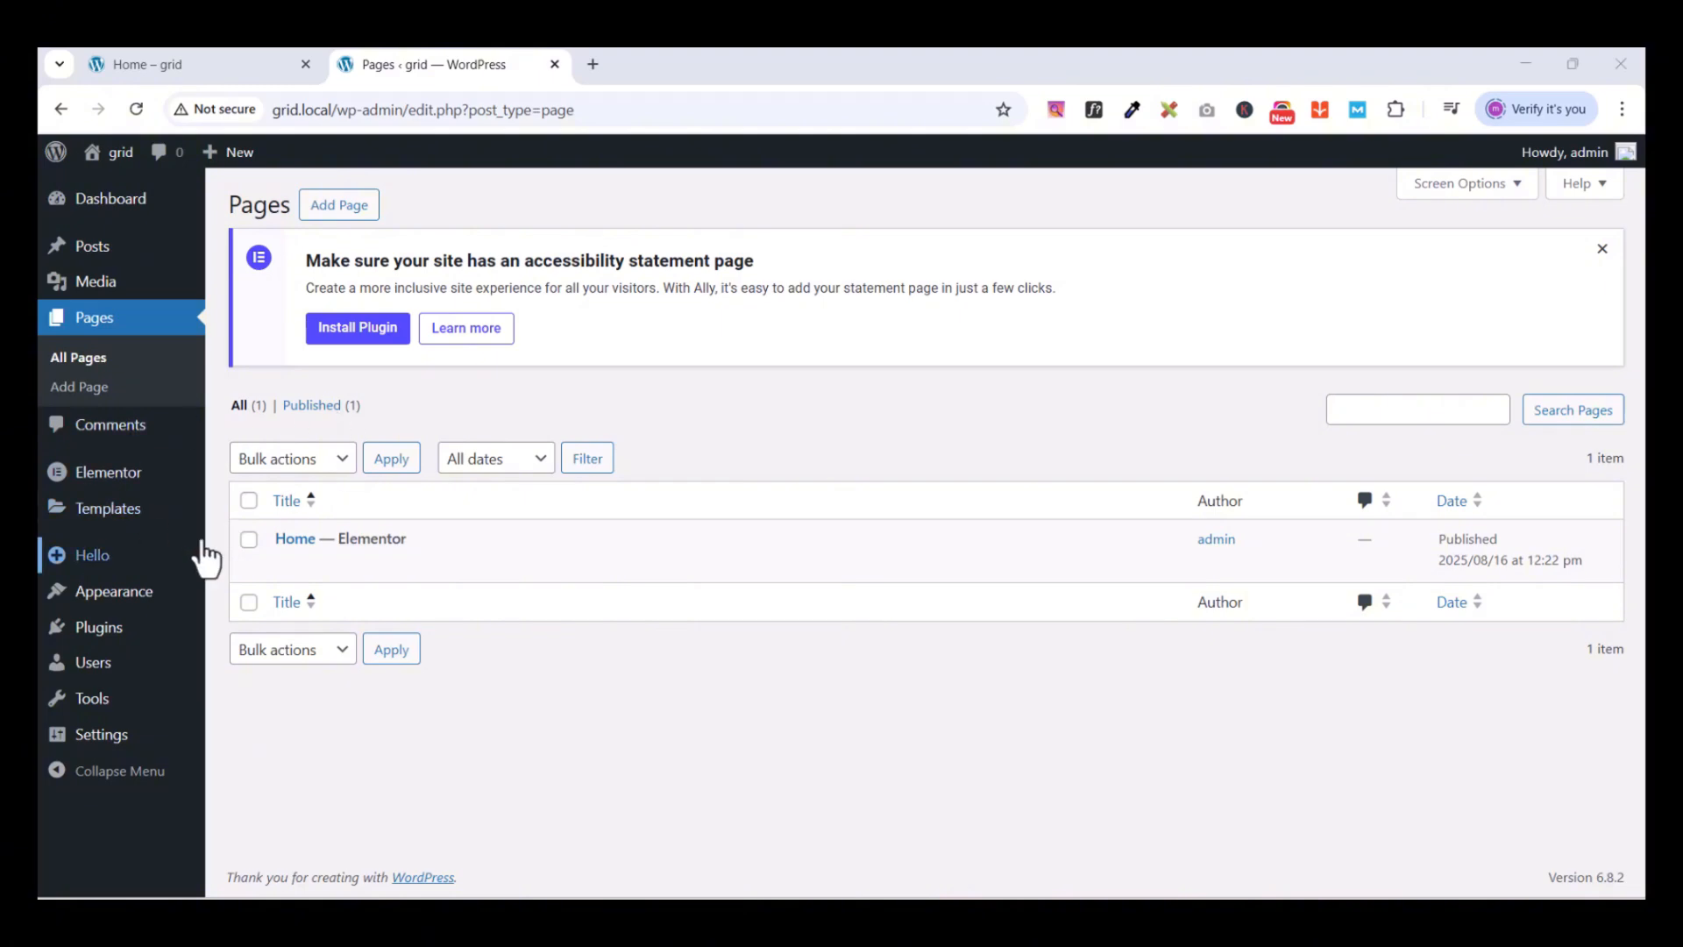
{"action": "mouse_move", "coordinate": [331, 579]}
{"action": "left_click", "coordinate": [332, 210]}
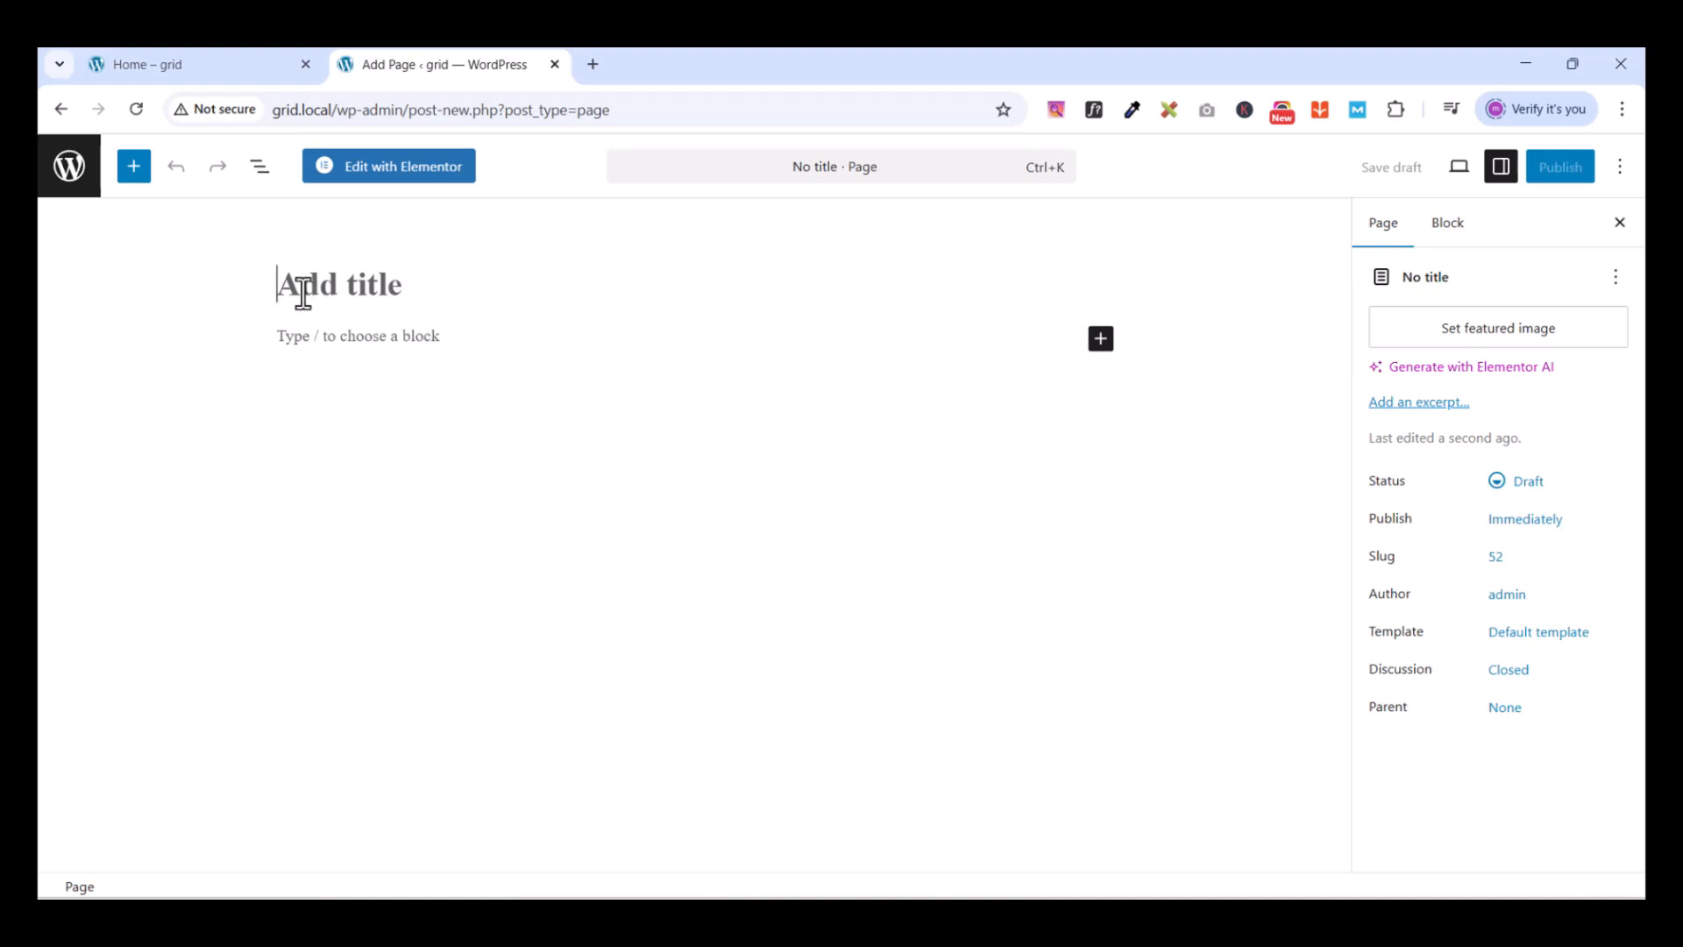
{"action": "type", "text": "Gr"}
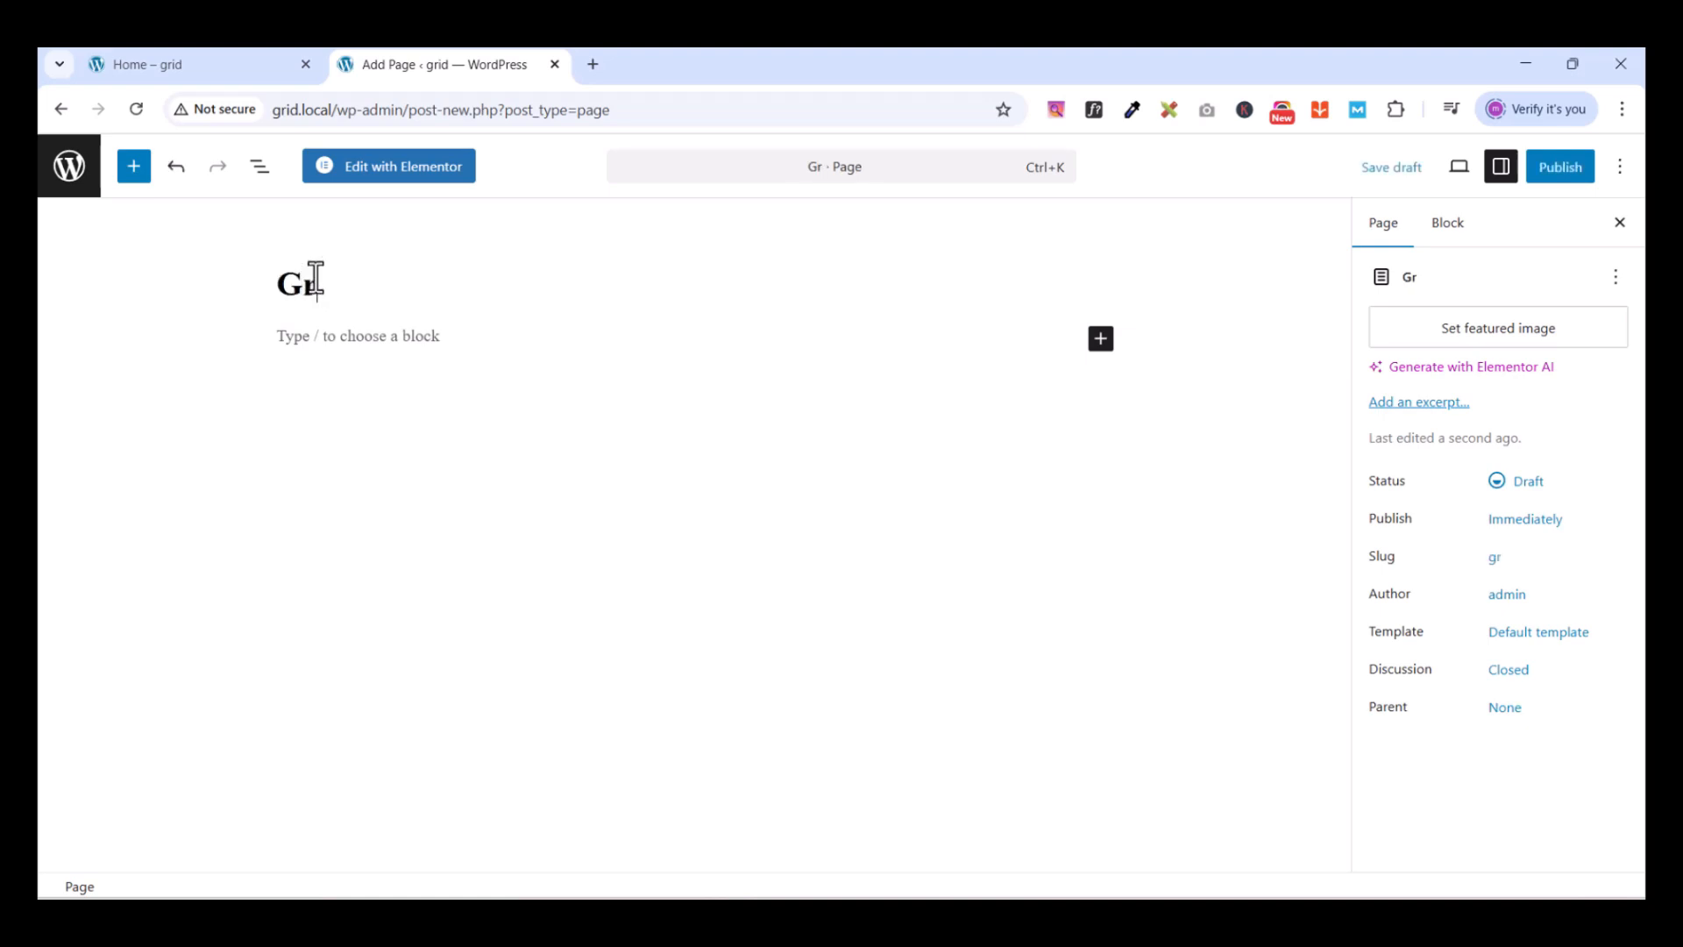
{"action": "type", "text": "ide"}
{"action": "key", "text": "BackSpace"}
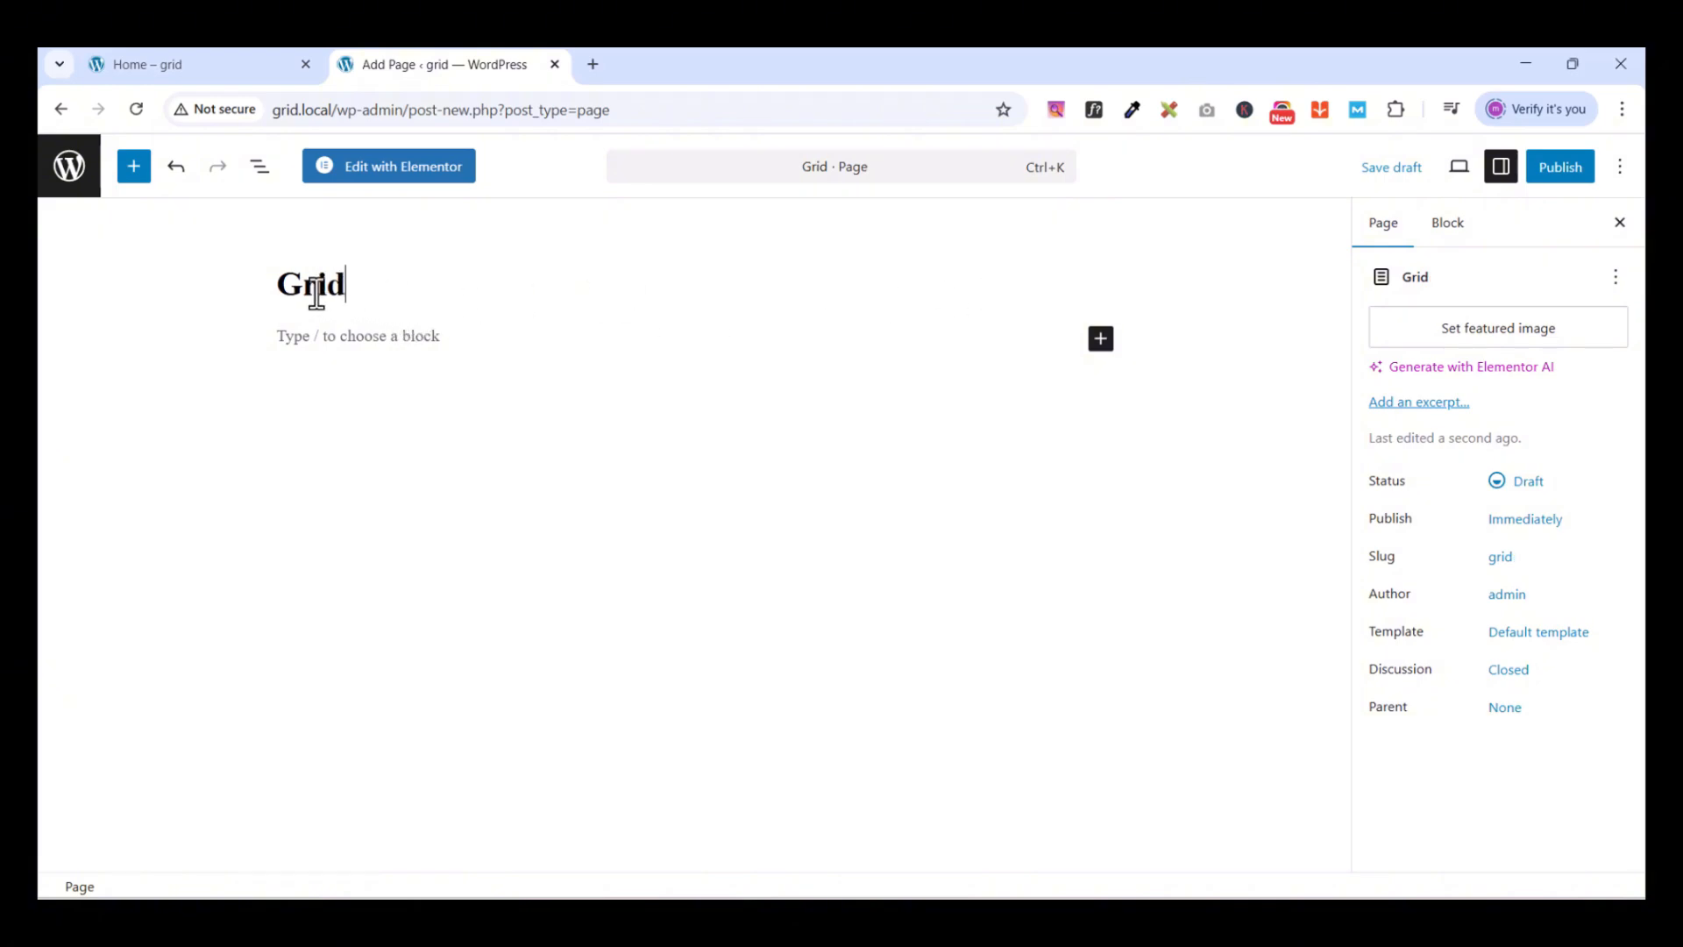
{"action": "left_click", "coordinate": [1559, 166]}
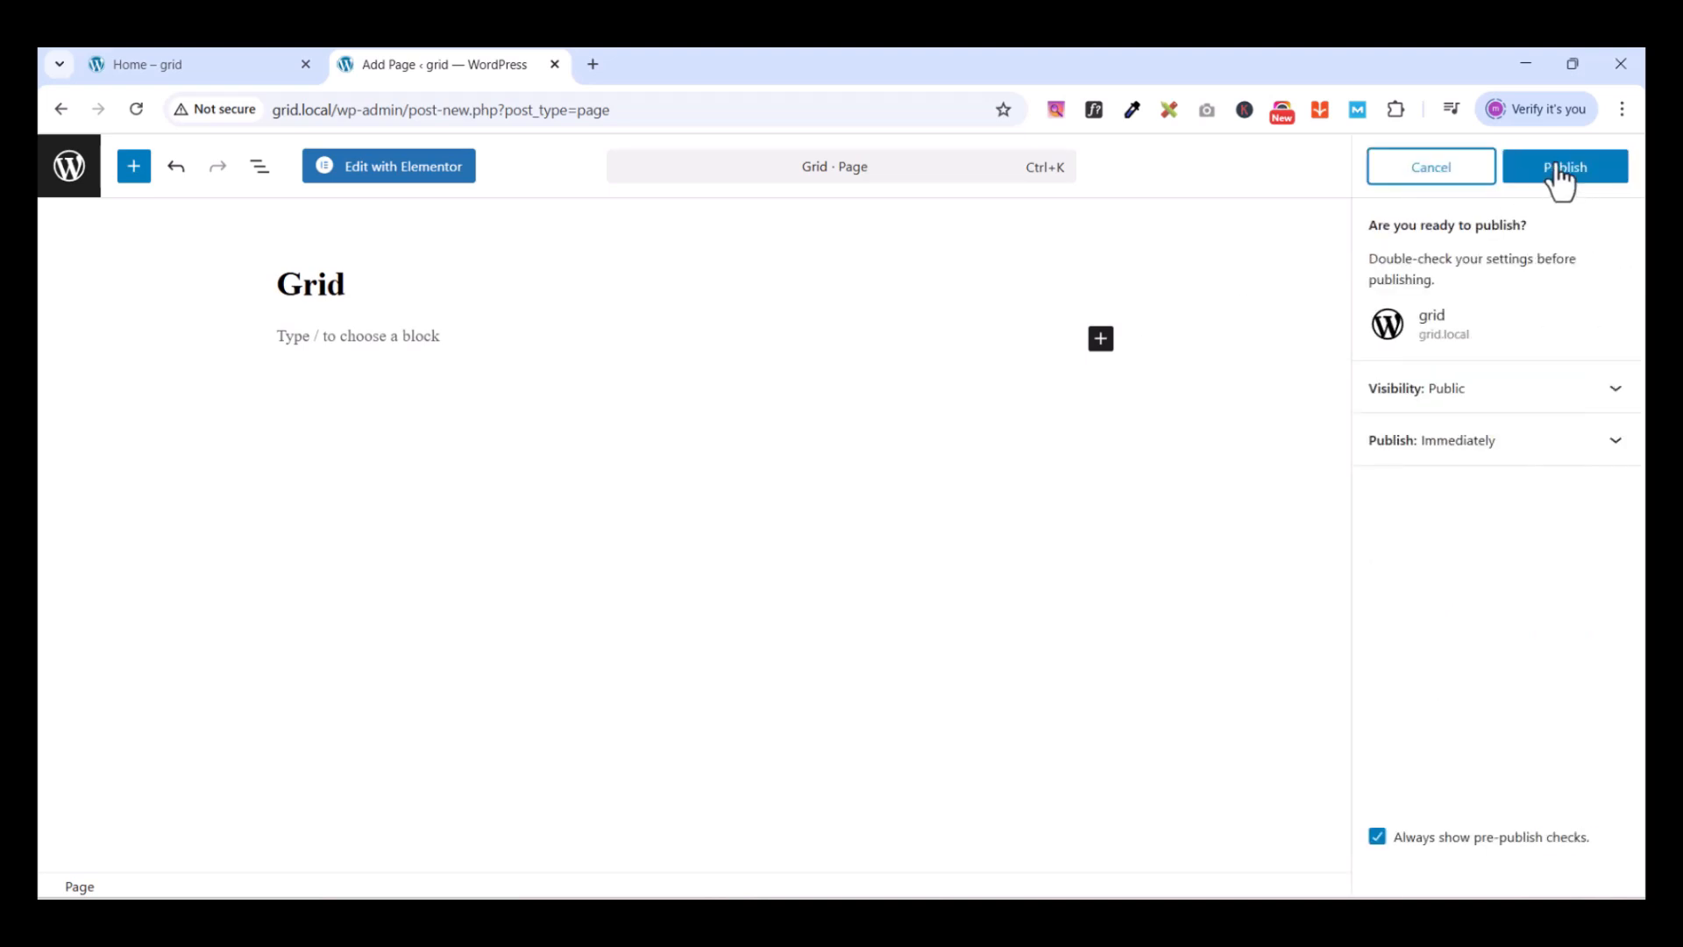
{"action": "left_click", "coordinate": [1550, 179]}
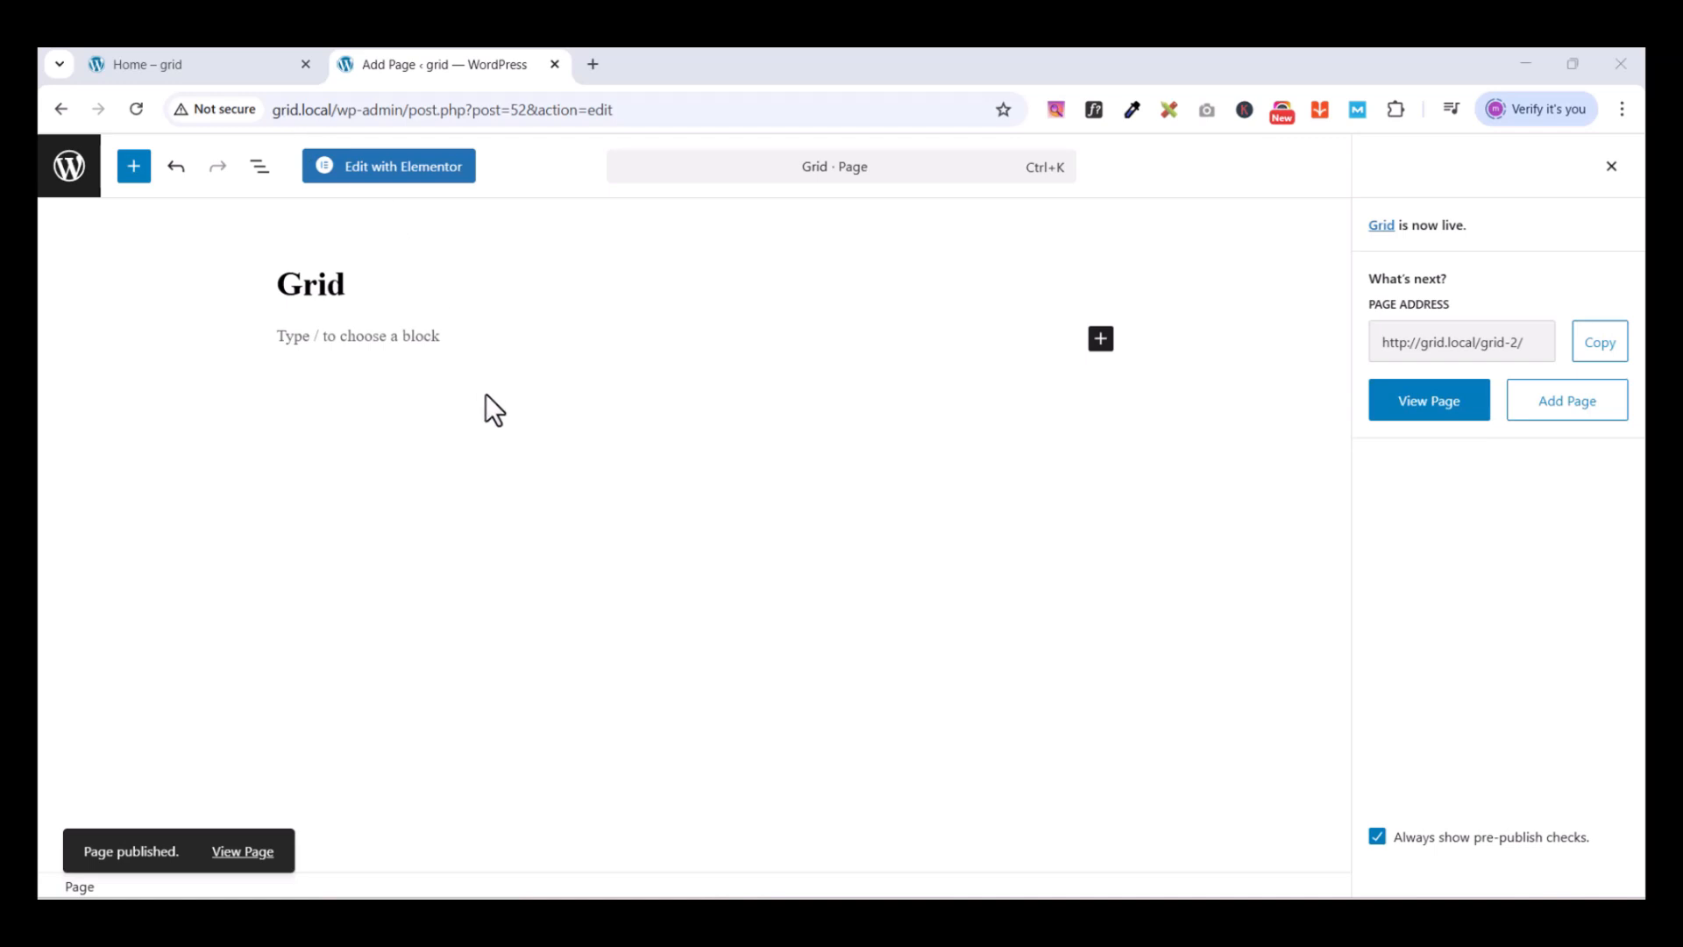
Open the Grid page for editing with Elementor, set its page layout to Elementor Canvas and publish the change
{"action": "left_click", "coordinate": [378, 172]}
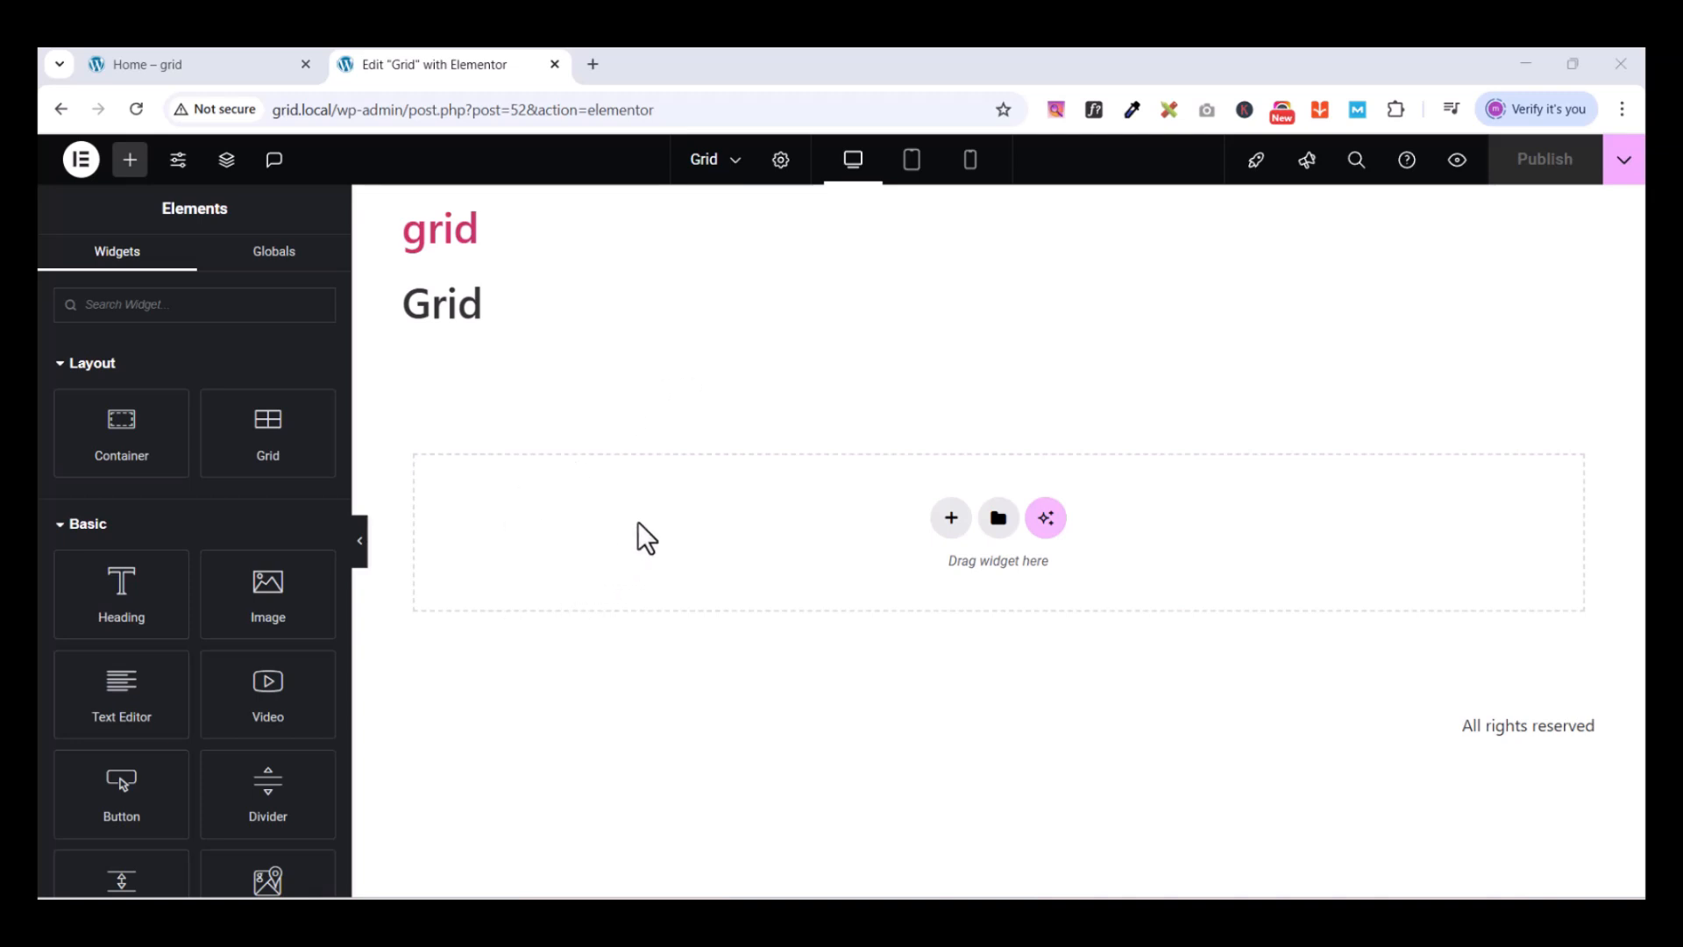
{"action": "left_click", "coordinate": [780, 160]}
{"action": "scroll", "coordinate": [230, 692], "scroll_direction": "down", "scroll_amount": 2}
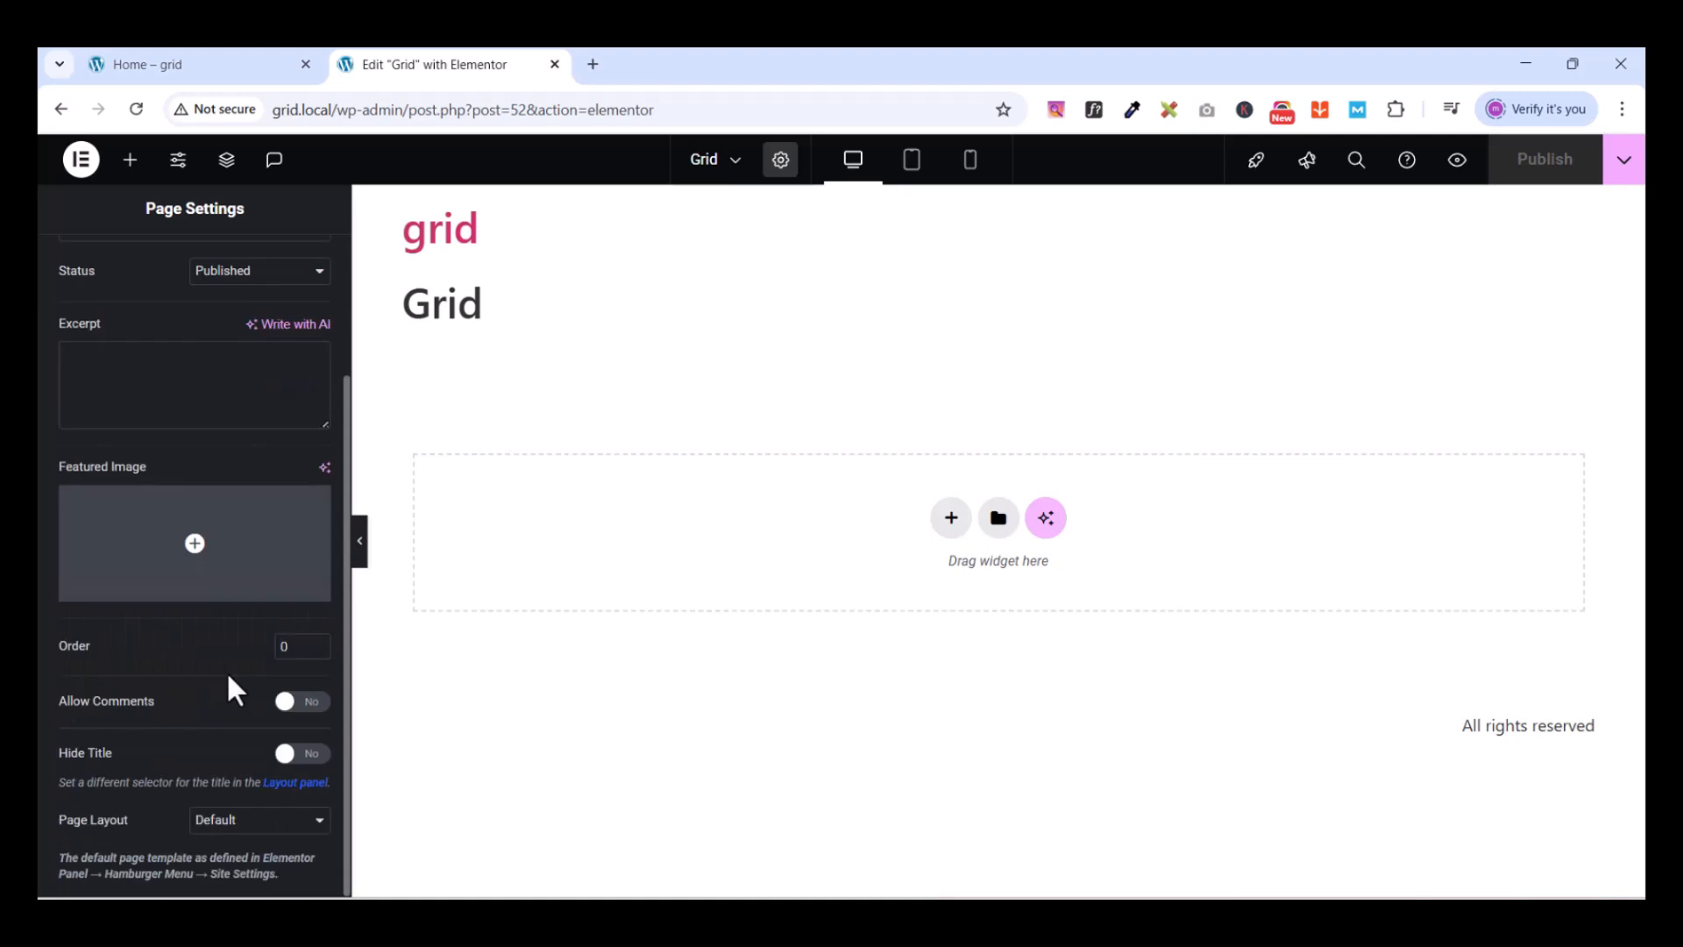
{"action": "left_click", "coordinate": [230, 829]}
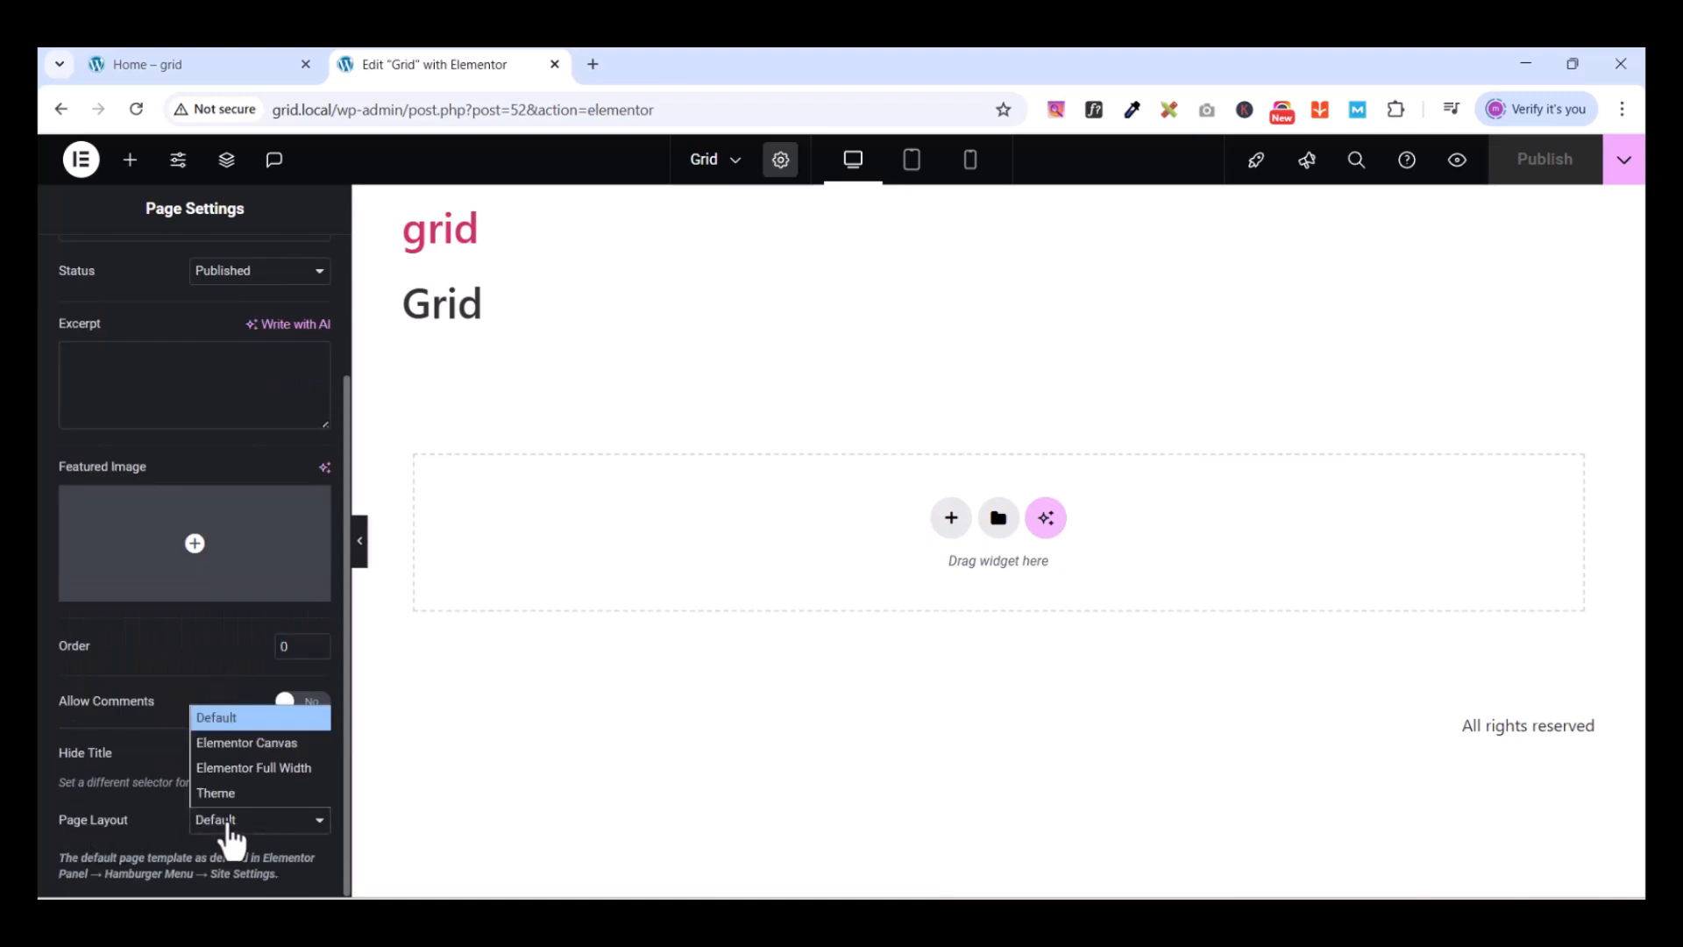
{"action": "left_click", "coordinate": [251, 745]}
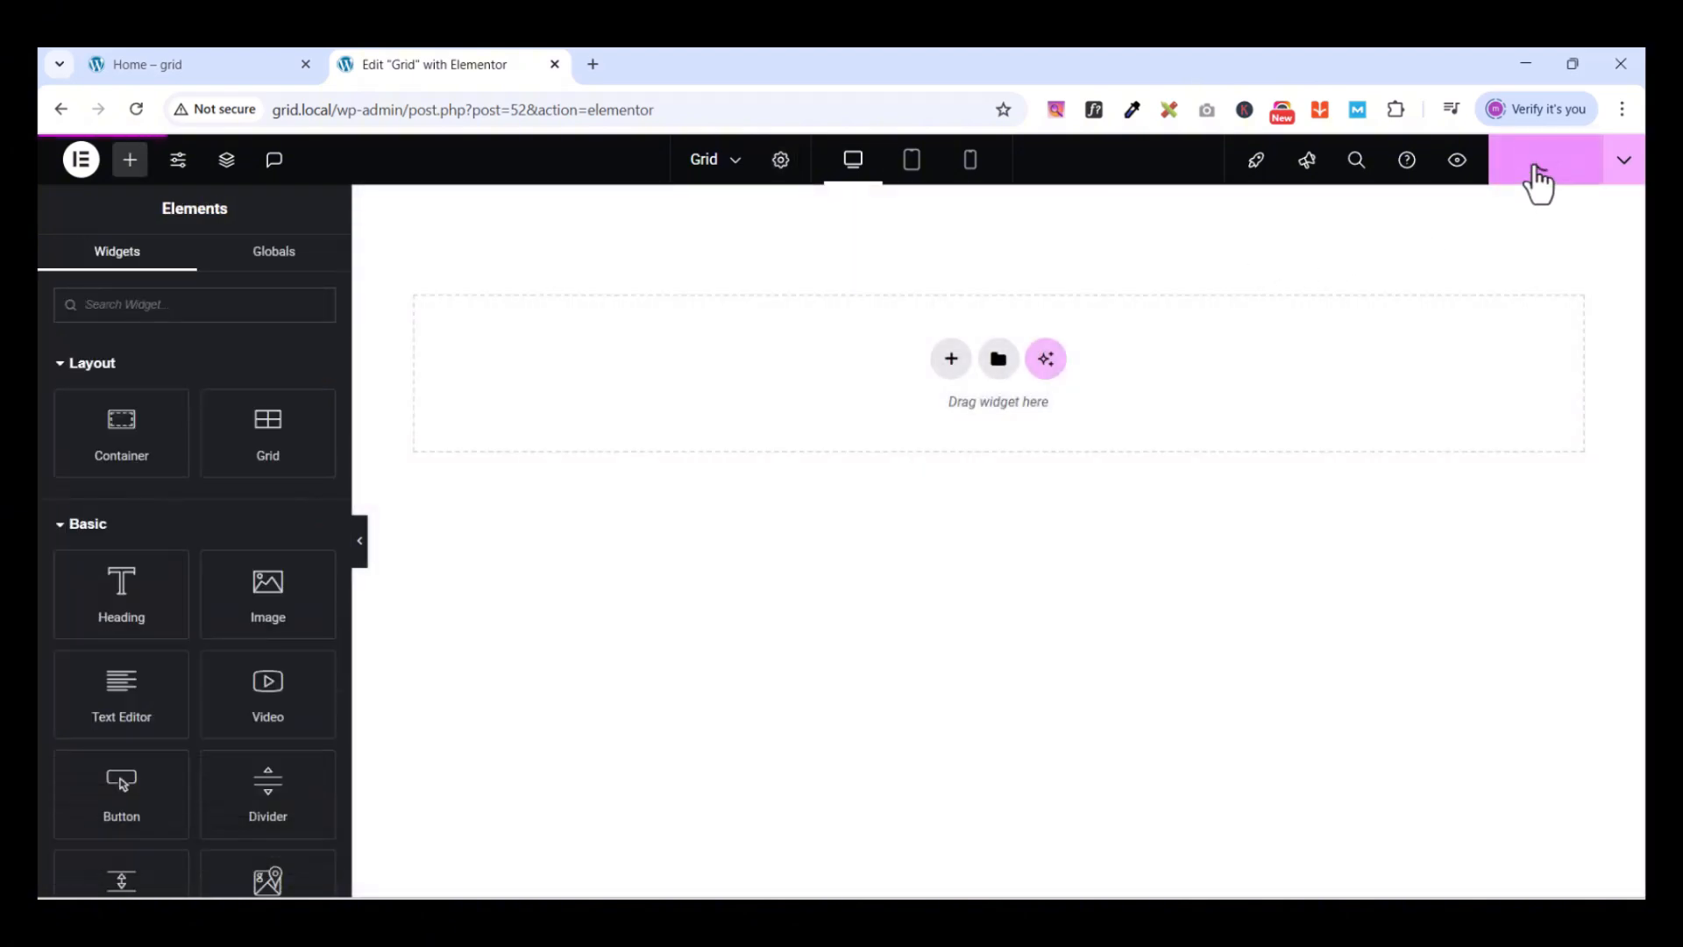
{"action": "left_click", "coordinate": [1536, 171]}
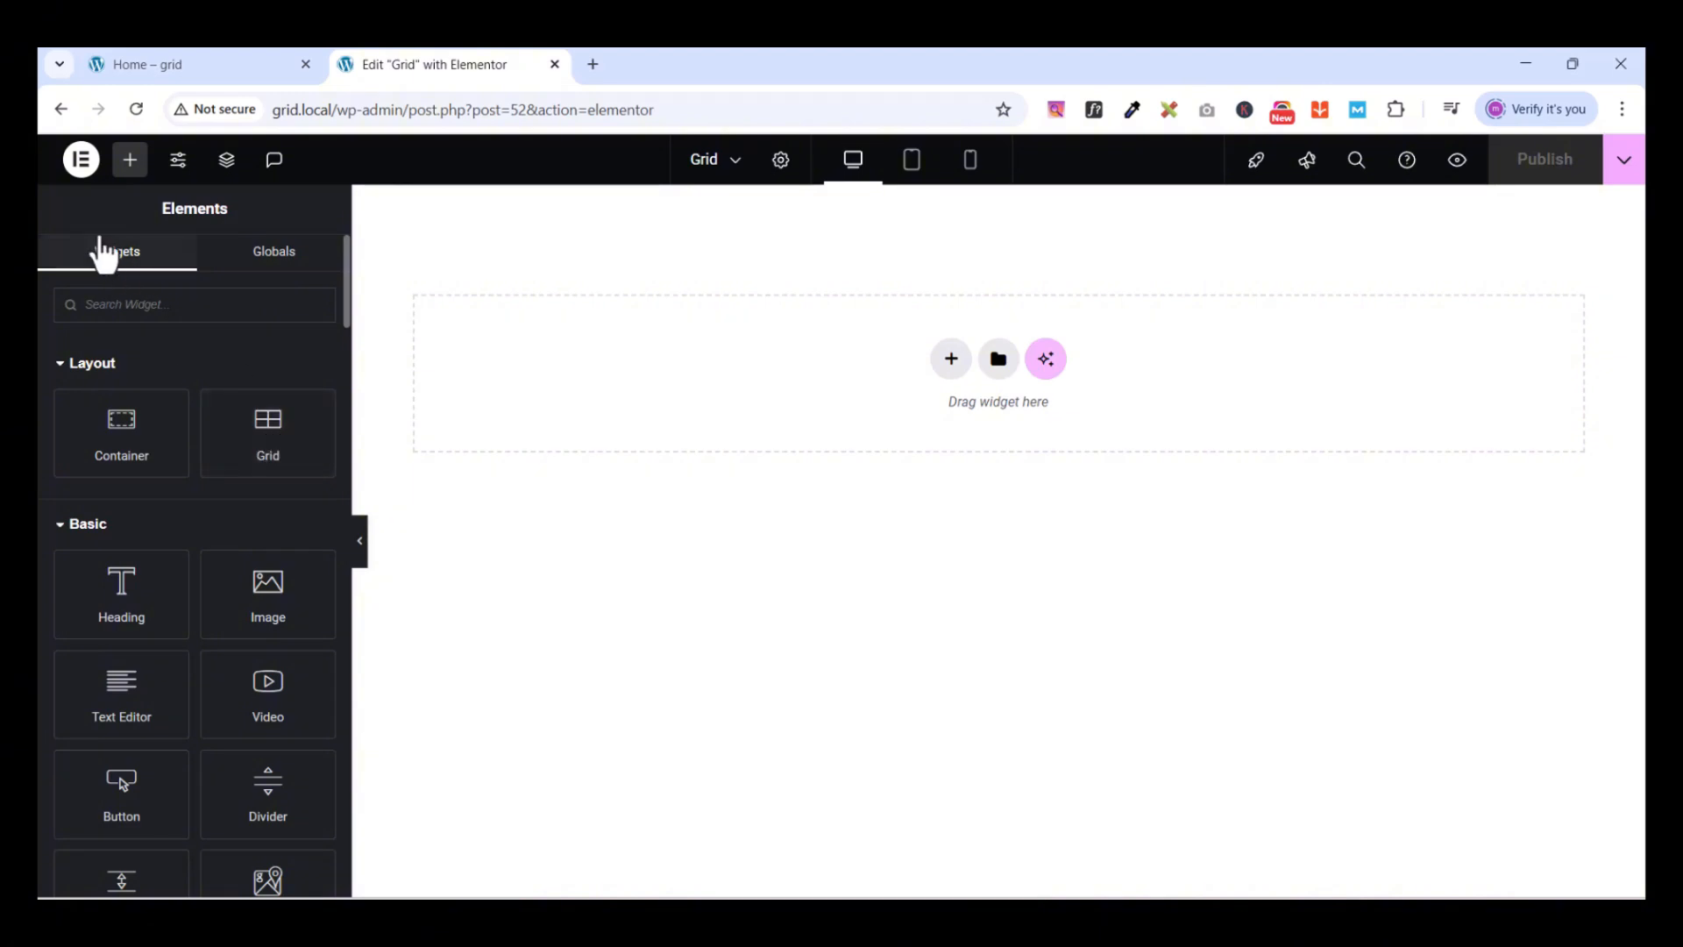
Exit the Elementor editor to WordPress and return to the list of pages
{"action": "left_click", "coordinate": [84, 163]}
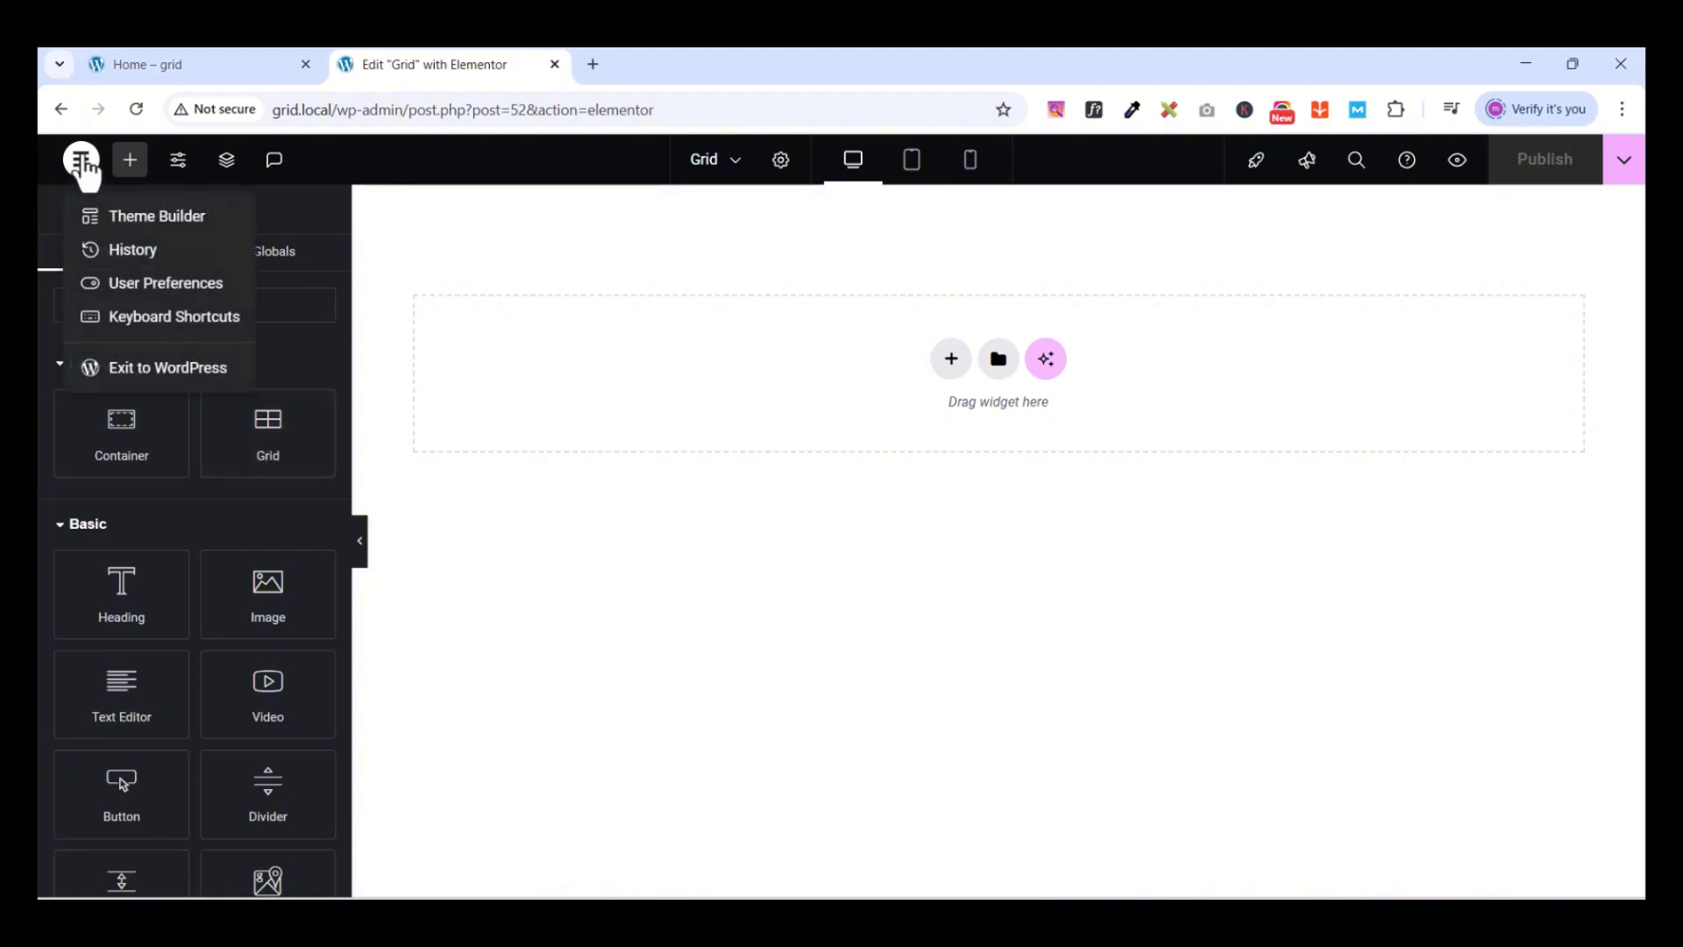
{"action": "left_click", "coordinate": [141, 373]}
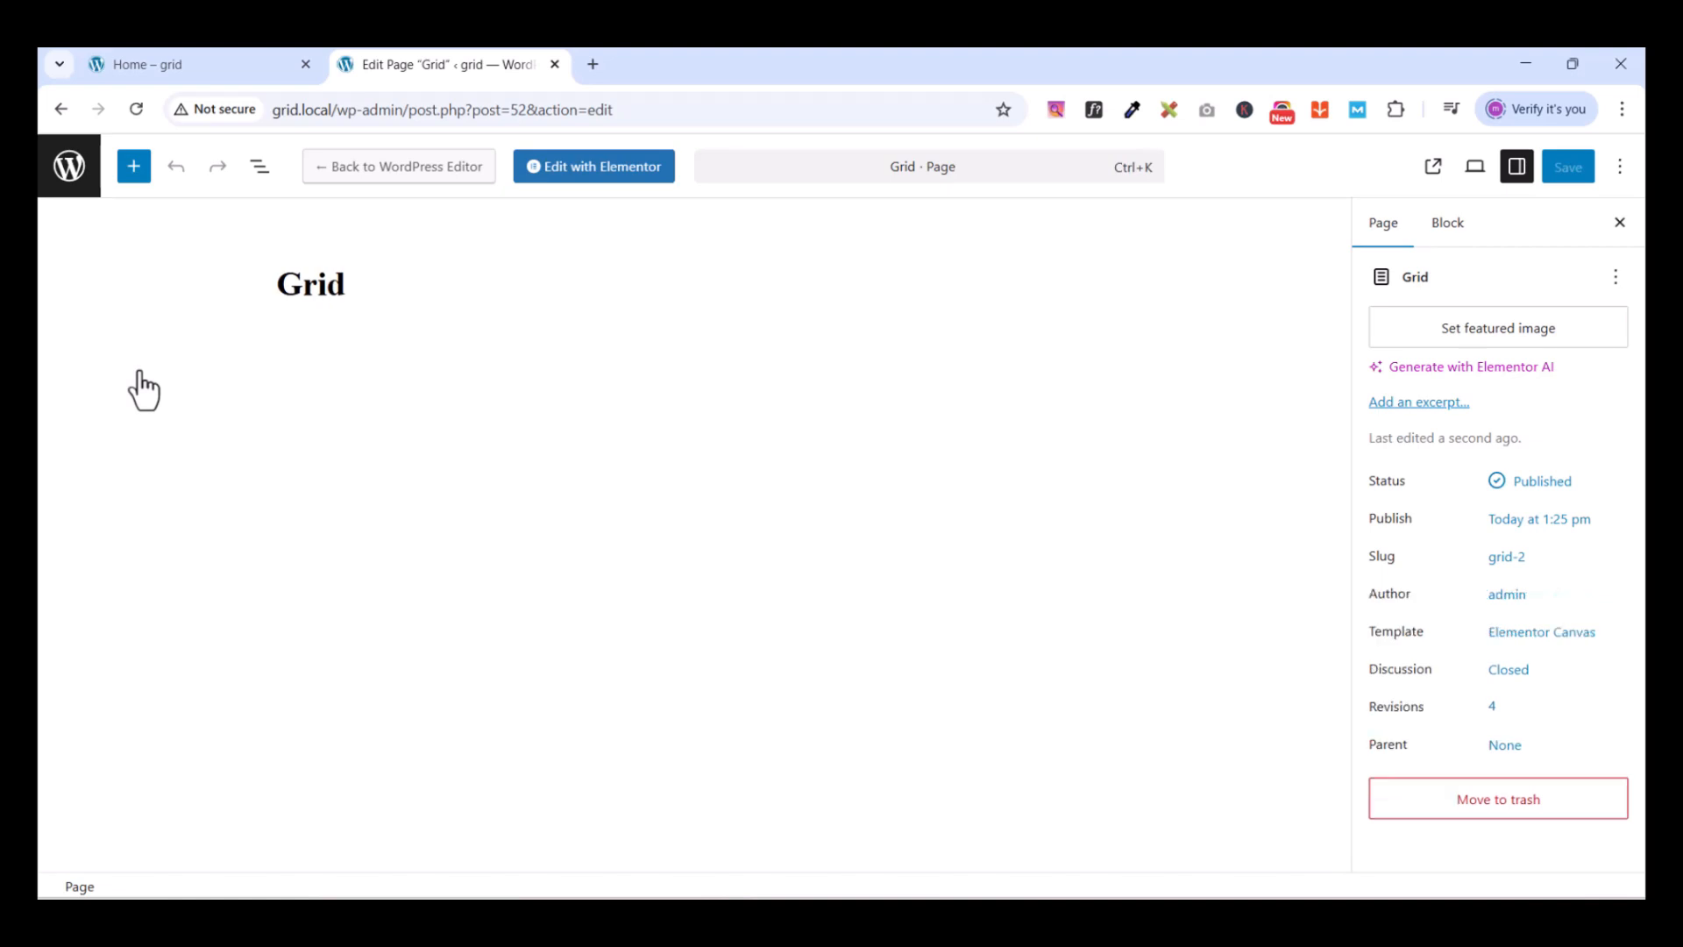
{"action": "left_click", "coordinate": [69, 166]}
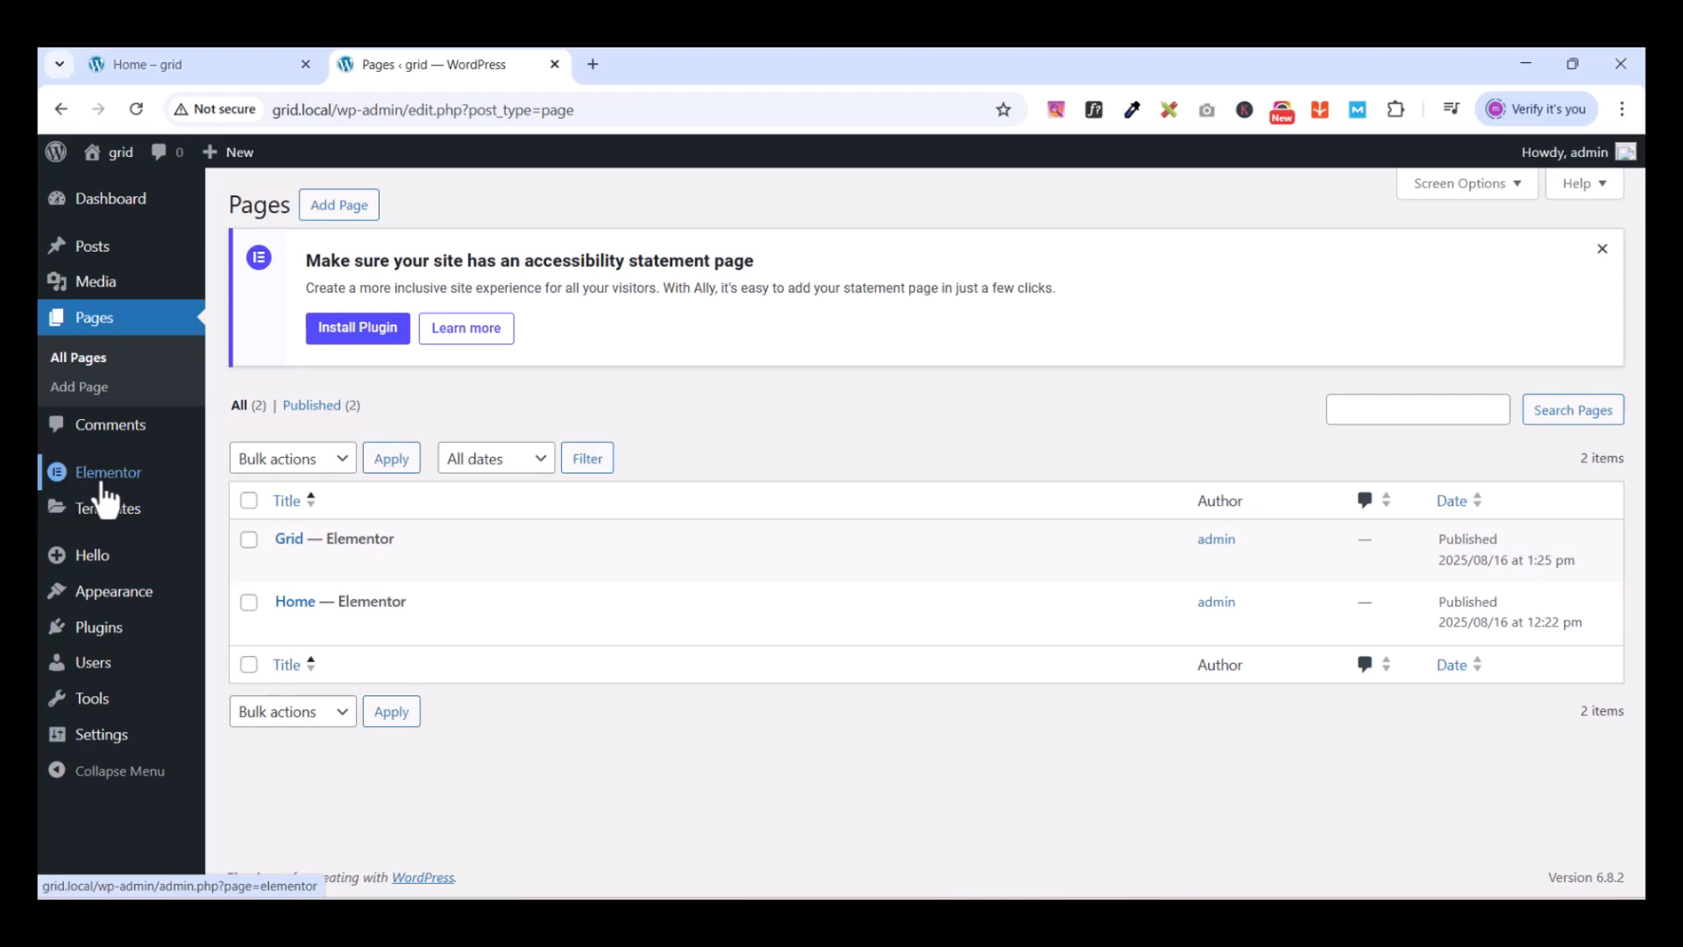
Set the Container feature to Active in Elementor's feature settings
{"action": "mouse_move", "coordinate": [109, 482]}
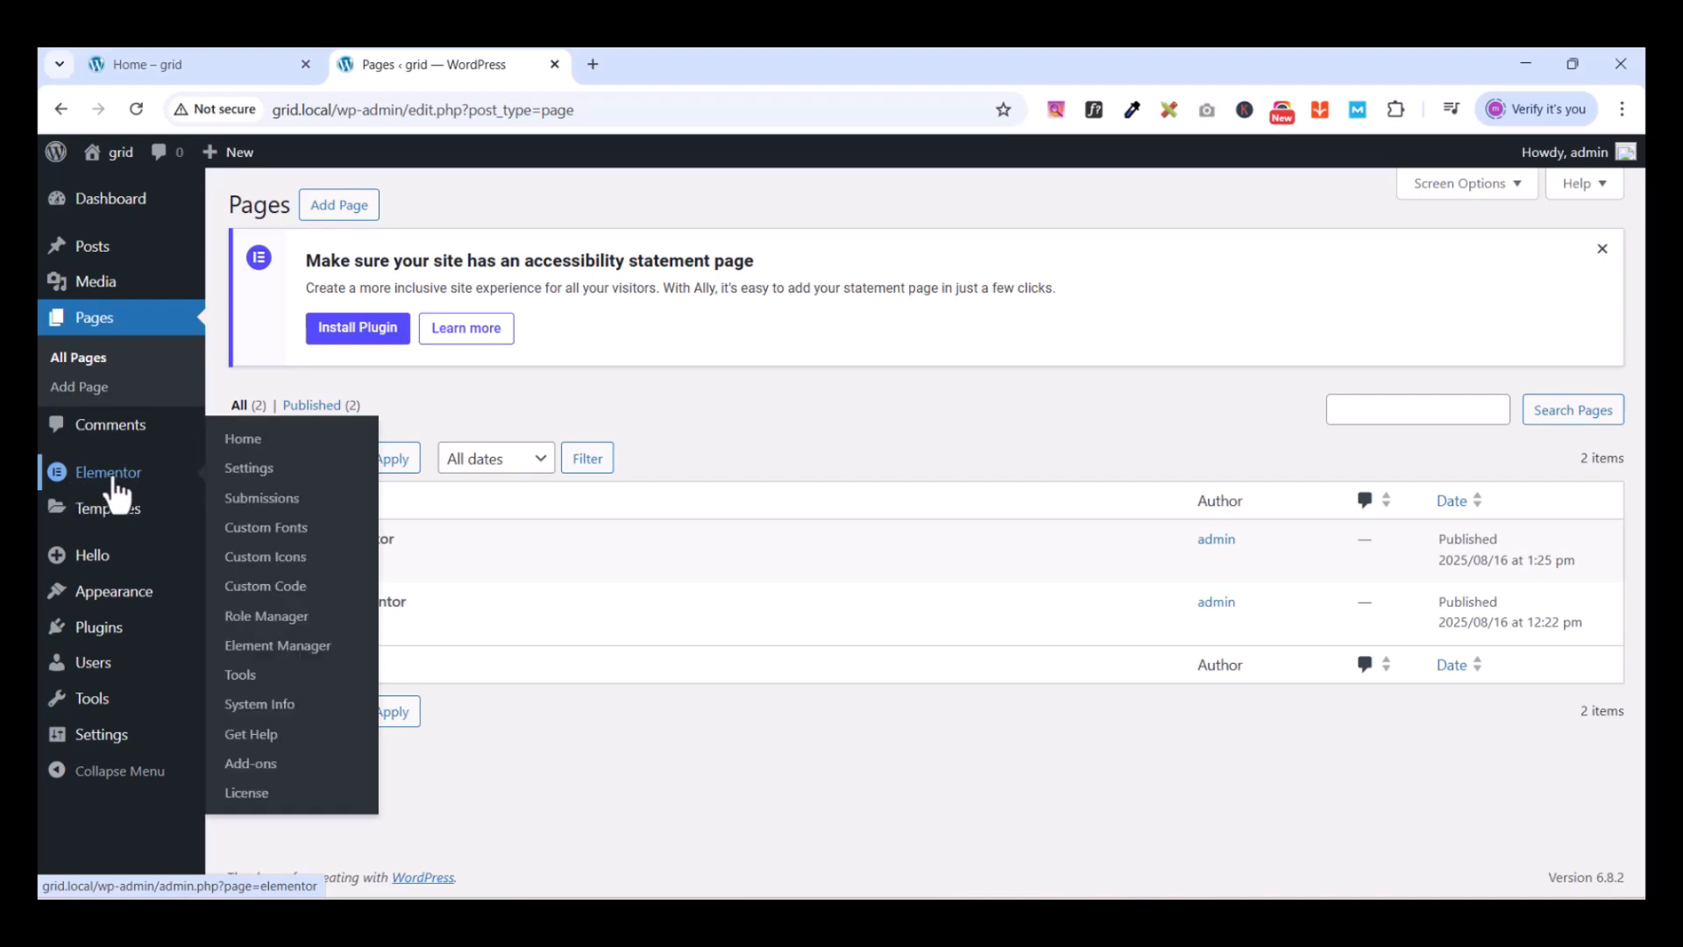
{"action": "left_click", "coordinate": [249, 474]}
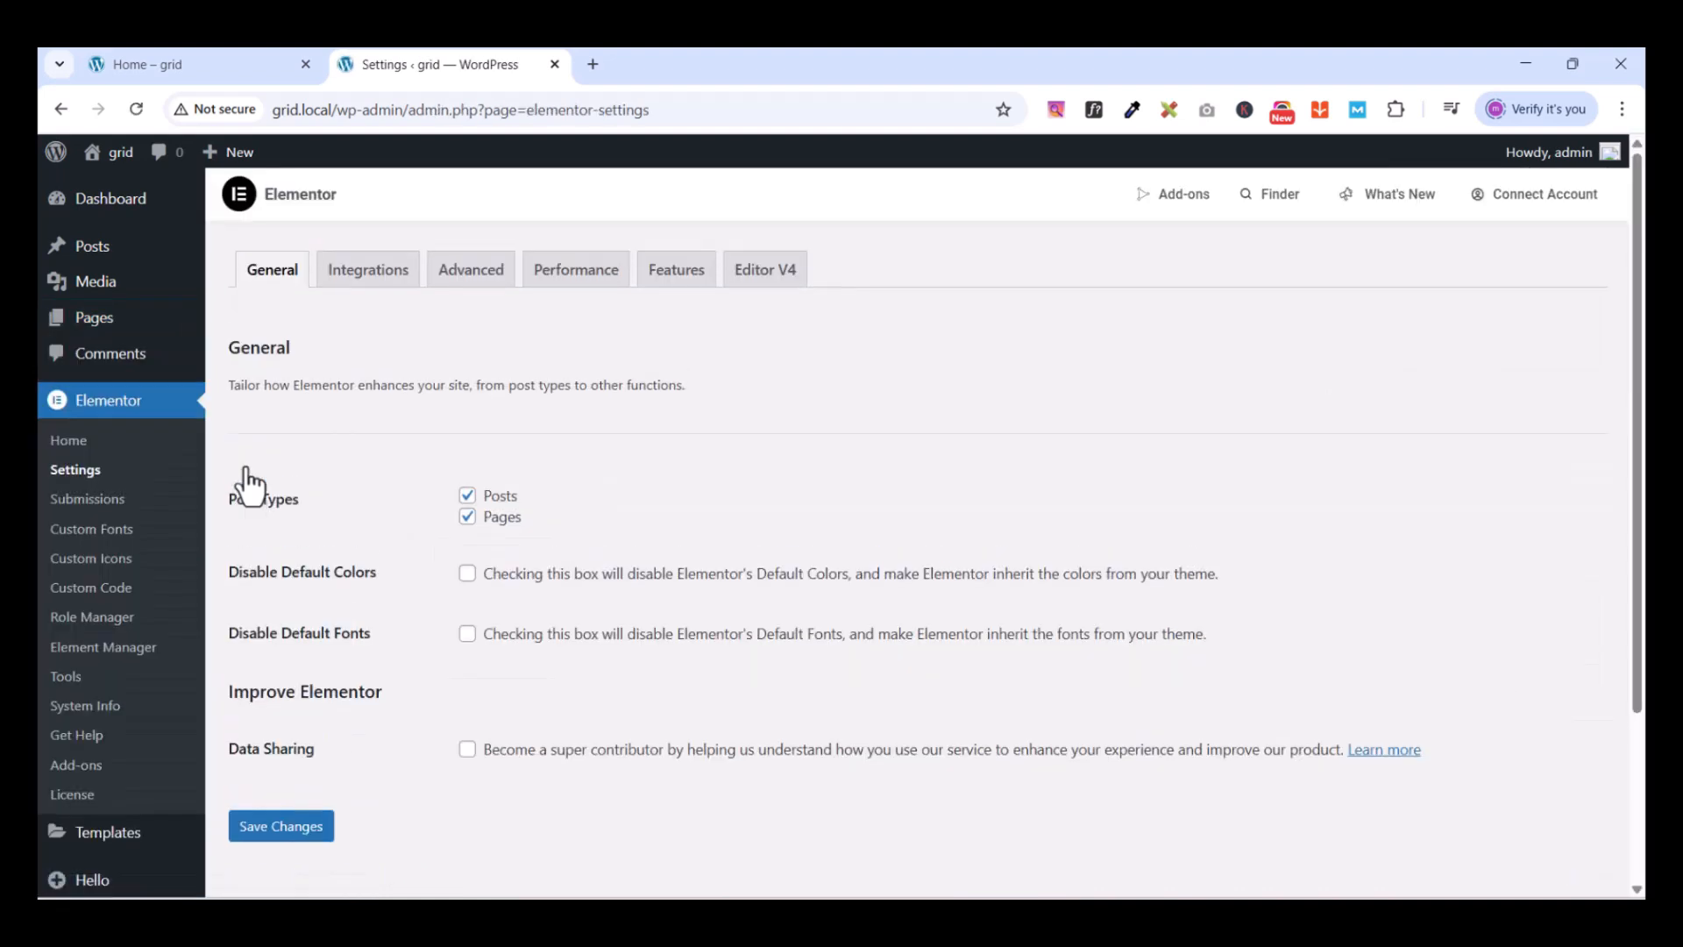
{"action": "left_click", "coordinate": [680, 275]}
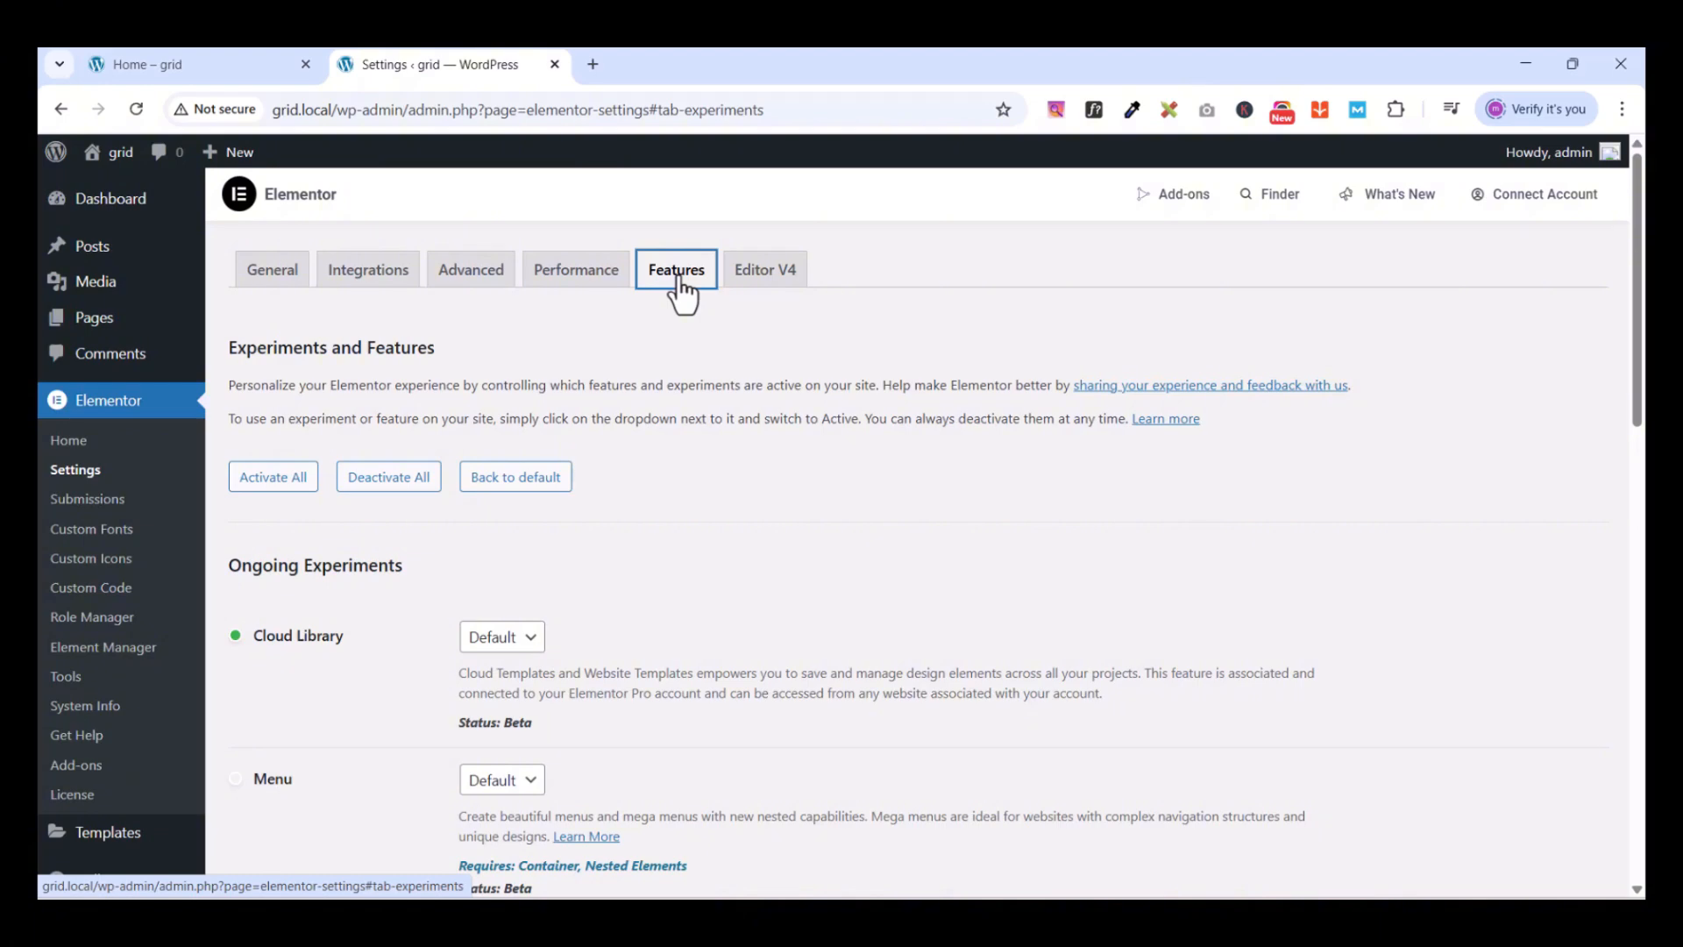
{"action": "scroll", "coordinate": [669, 555], "scroll_direction": "down", "scroll_amount": 5}
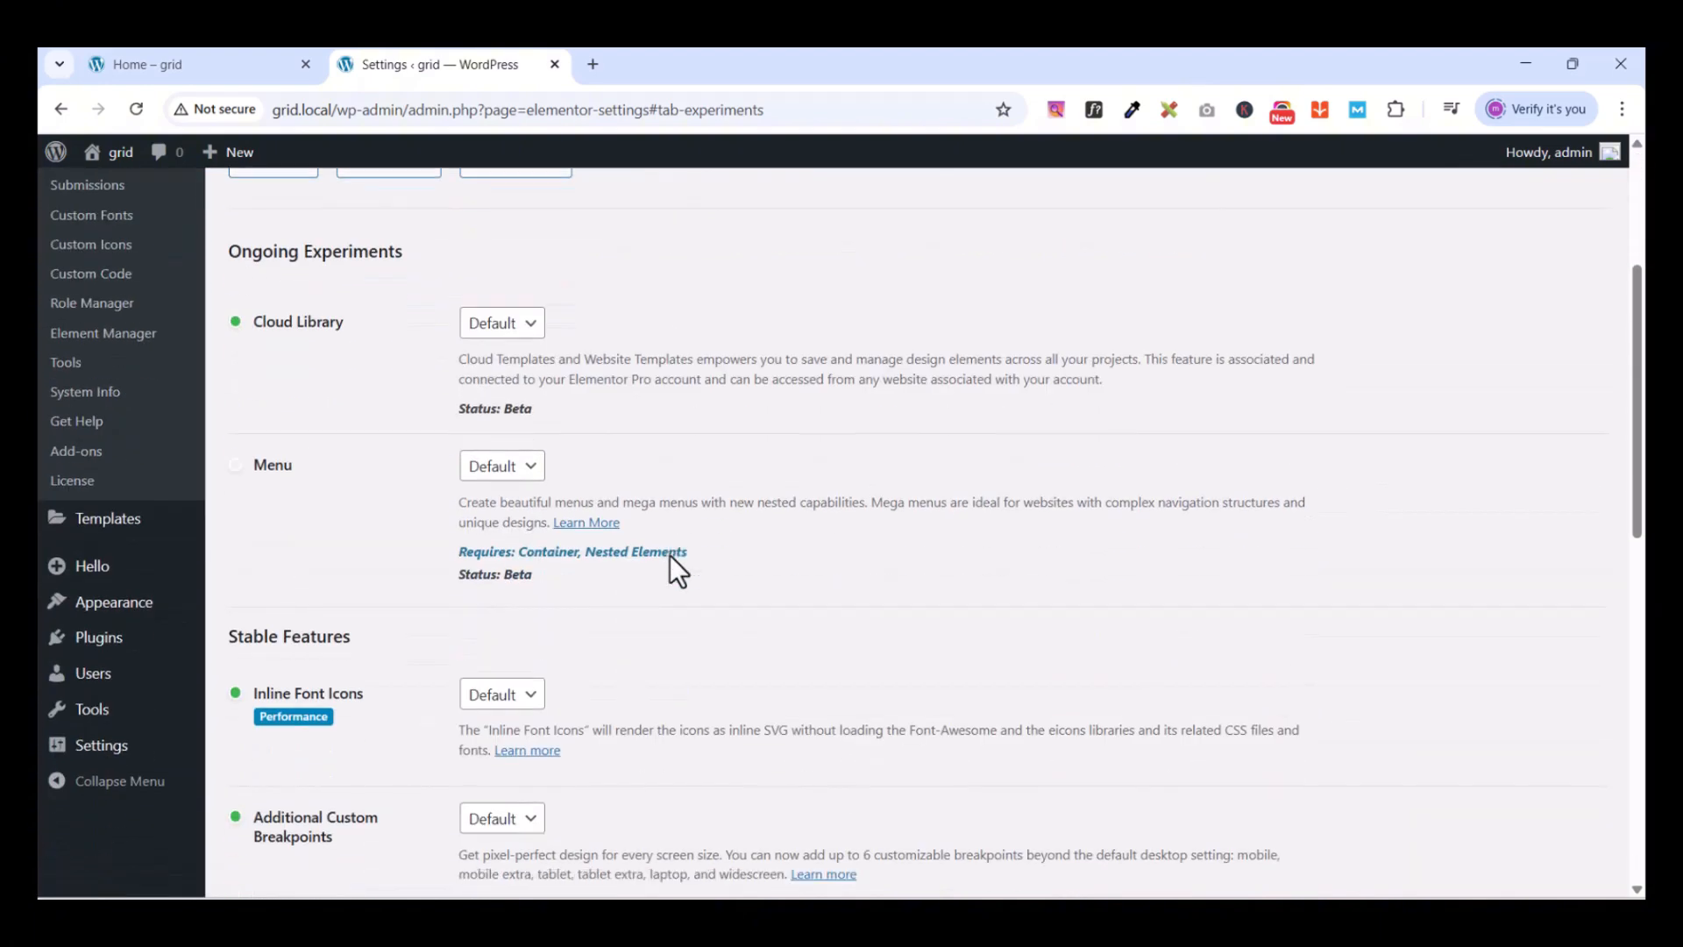
{"action": "scroll", "coordinate": [673, 556], "scroll_direction": "down", "scroll_amount": 4}
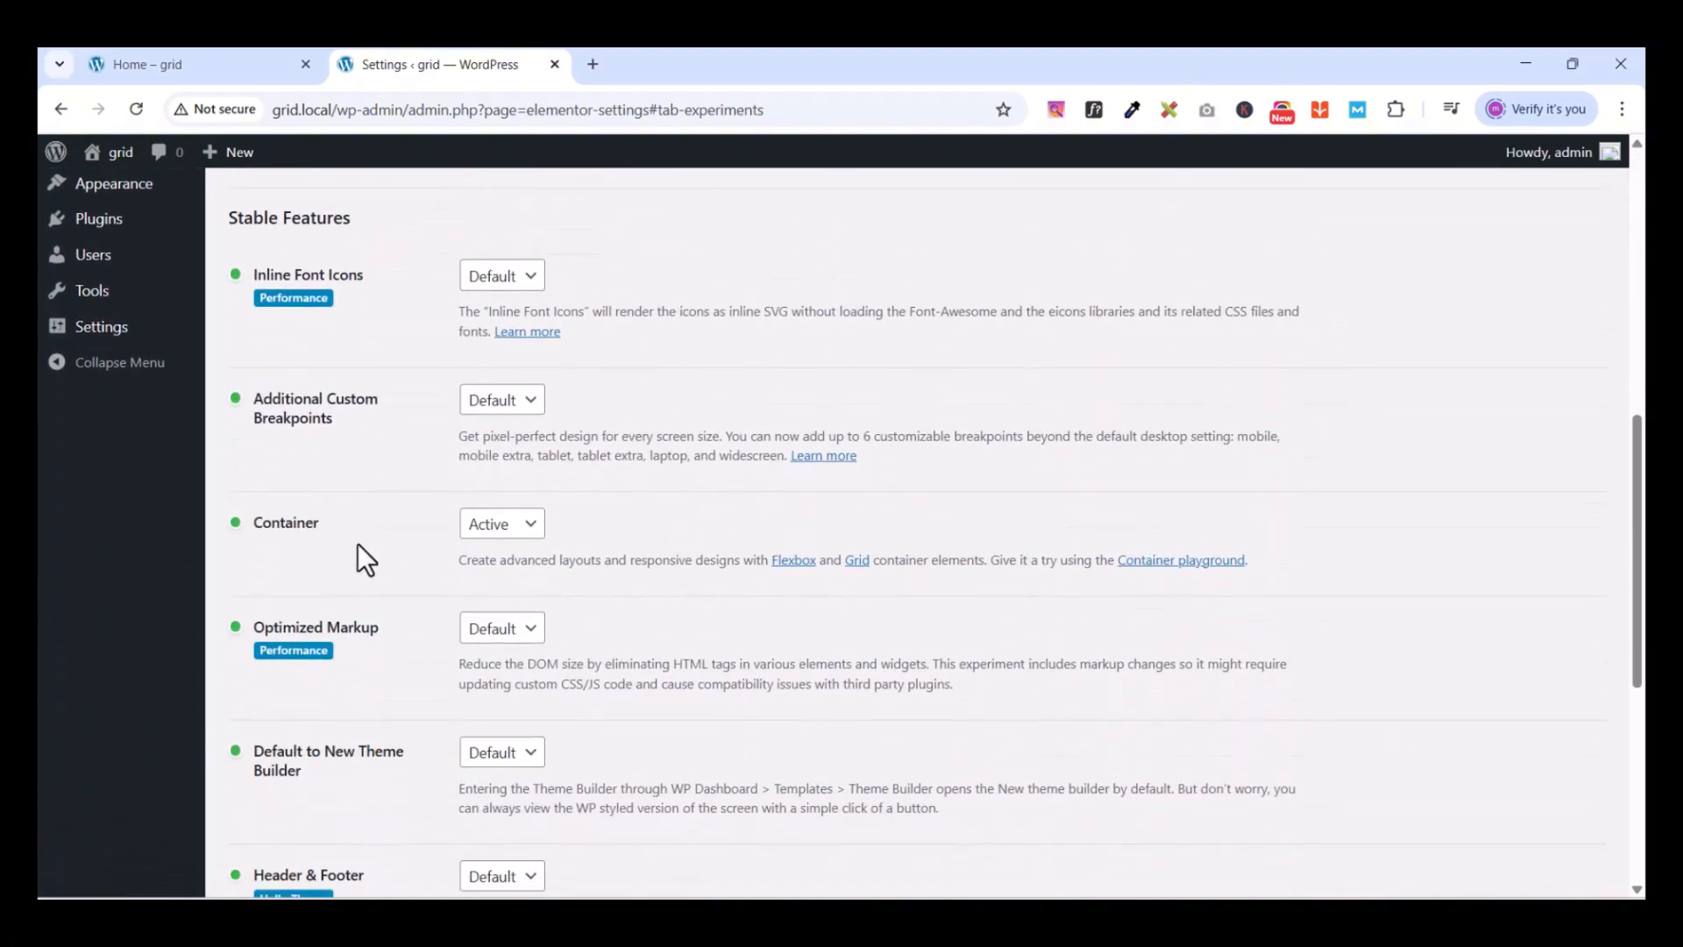
{"action": "left_click", "coordinate": [478, 528]}
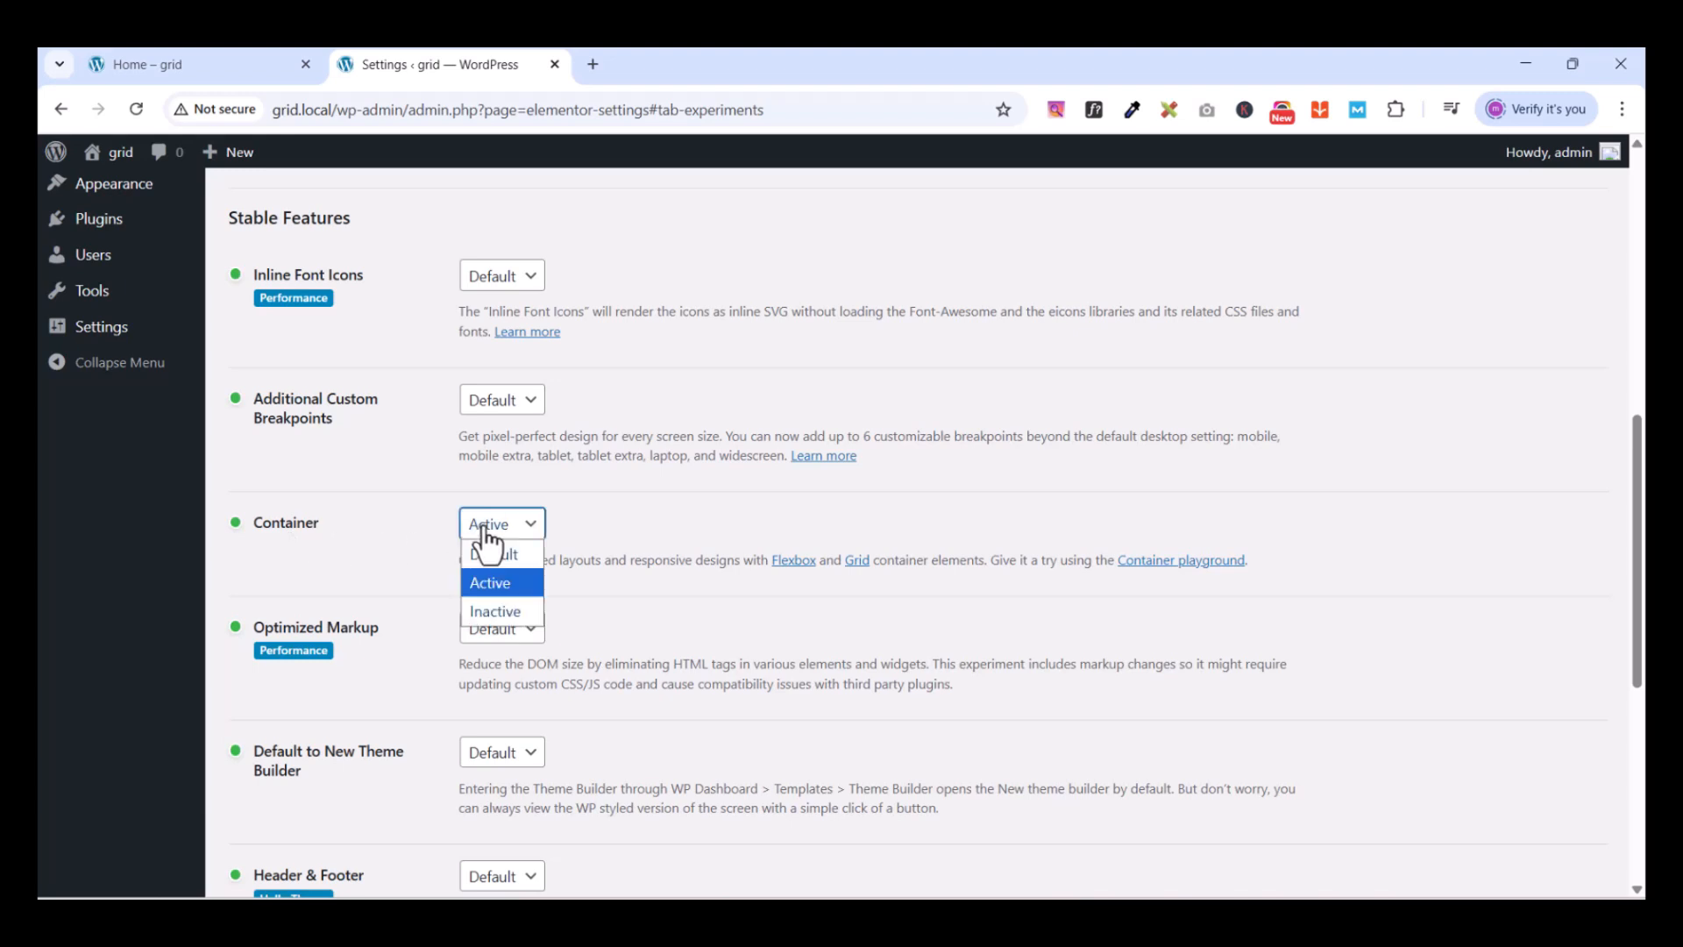
{"action": "left_click", "coordinate": [480, 582]}
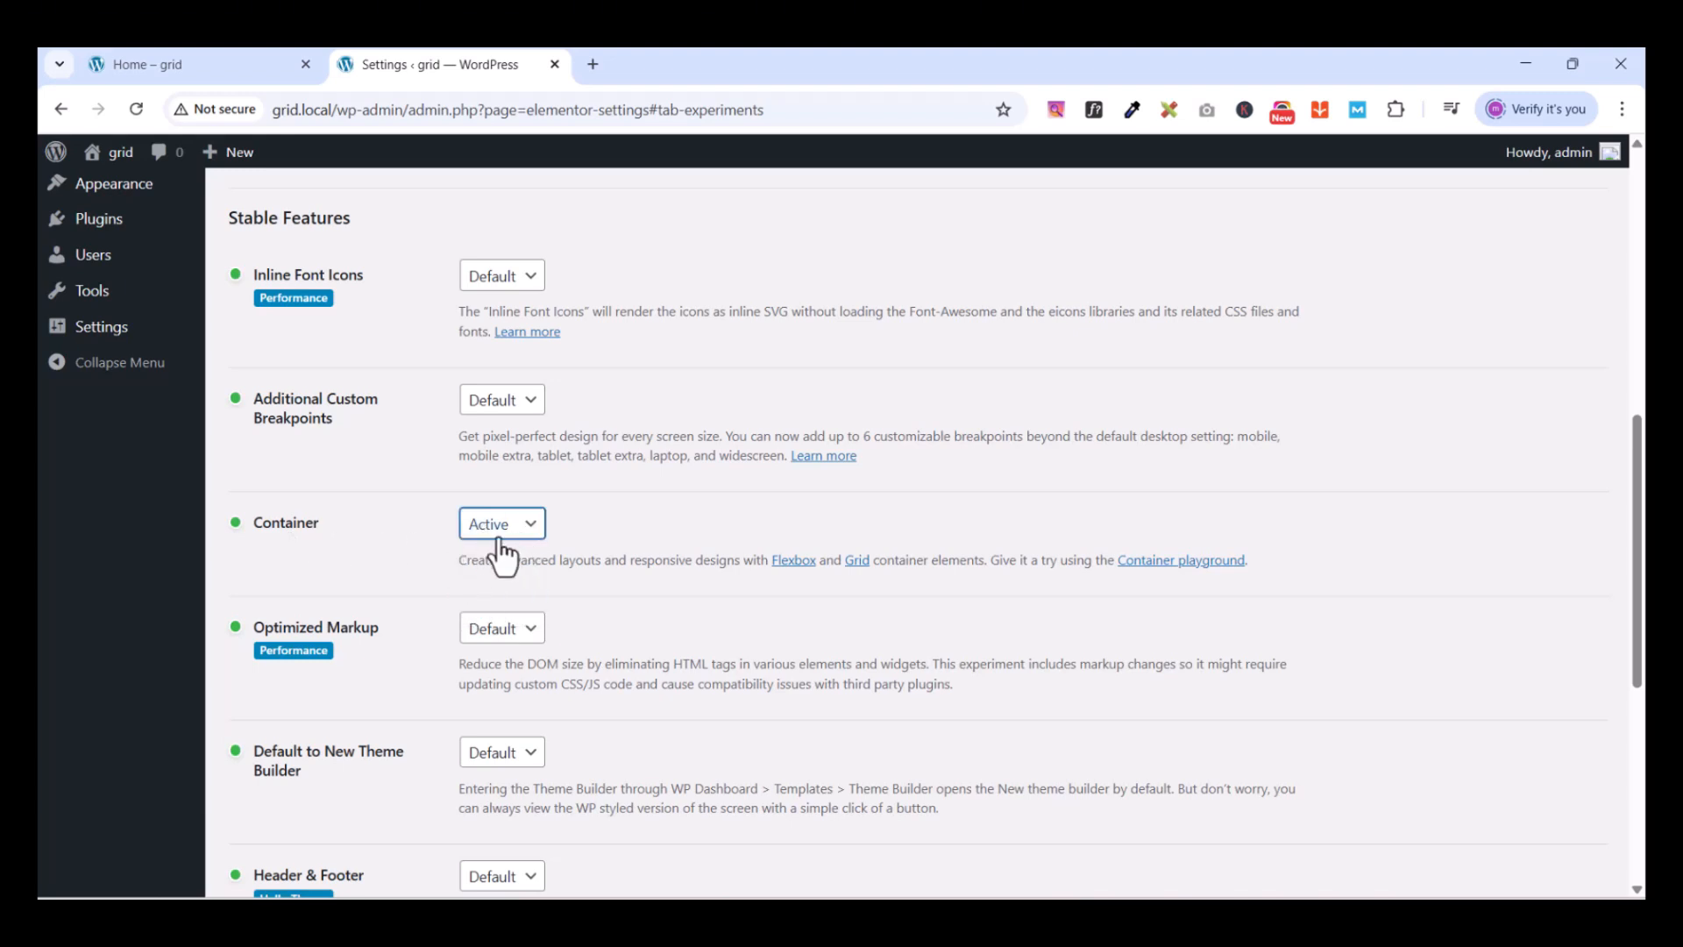
Set the Nested Elements feature to Active and save the Elementor settings
{"action": "scroll", "coordinate": [413, 578], "scroll_direction": "down", "scroll_amount": 5}
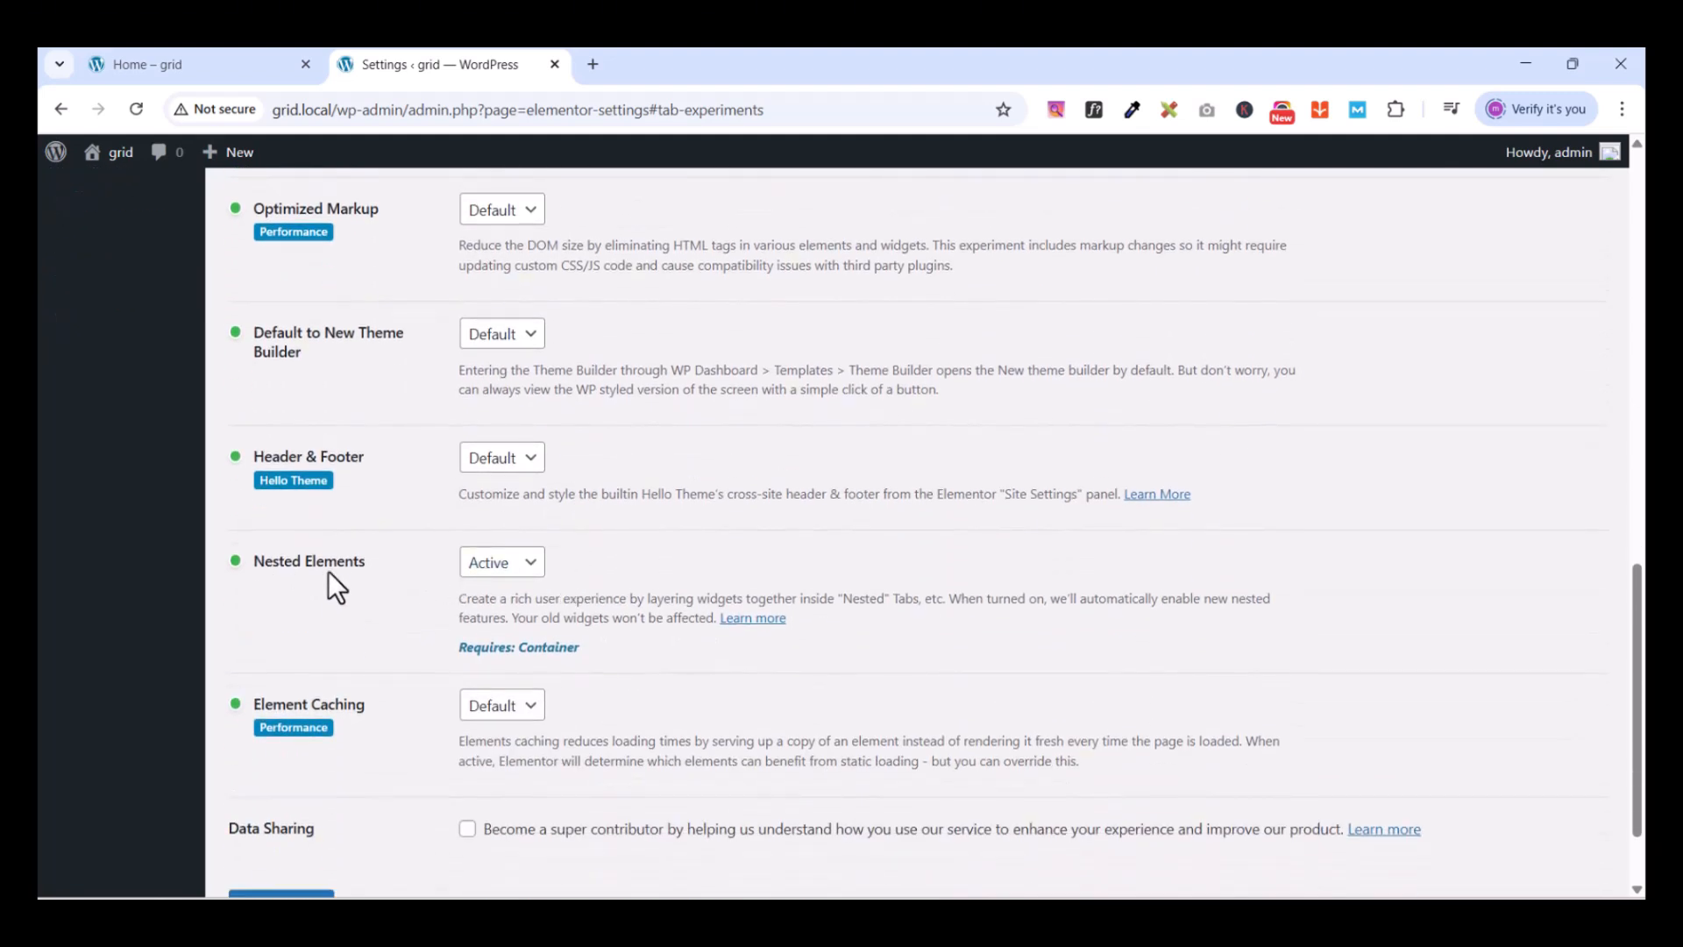
{"action": "left_click", "coordinate": [496, 569]}
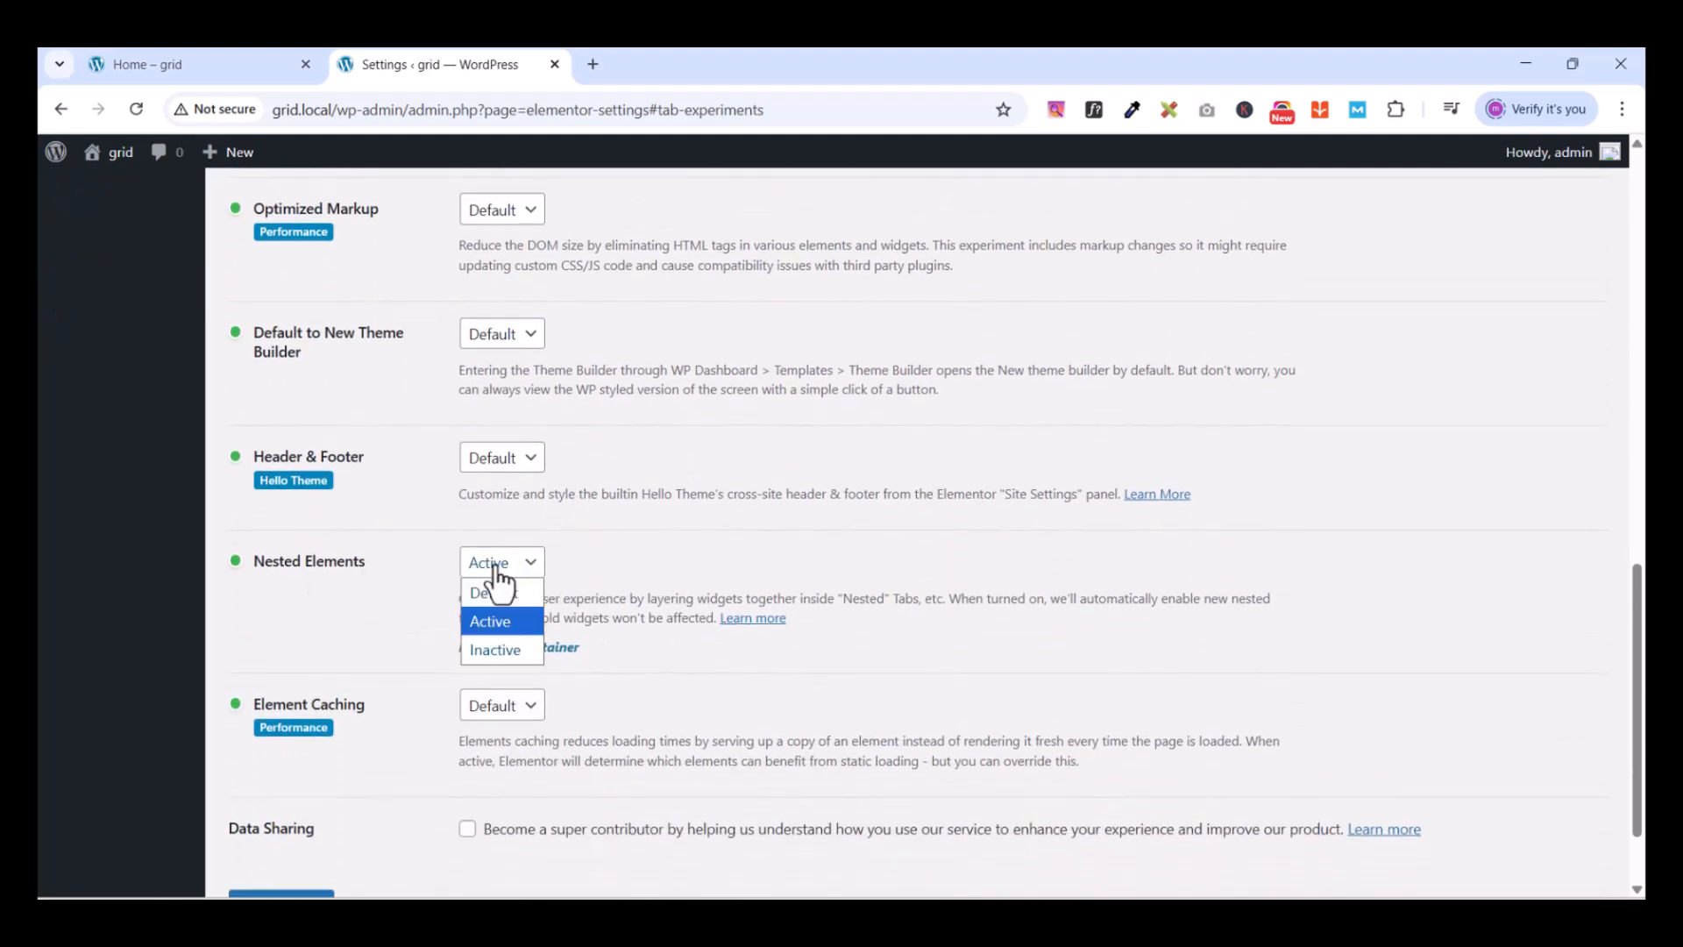
{"action": "left_click", "coordinate": [465, 620]}
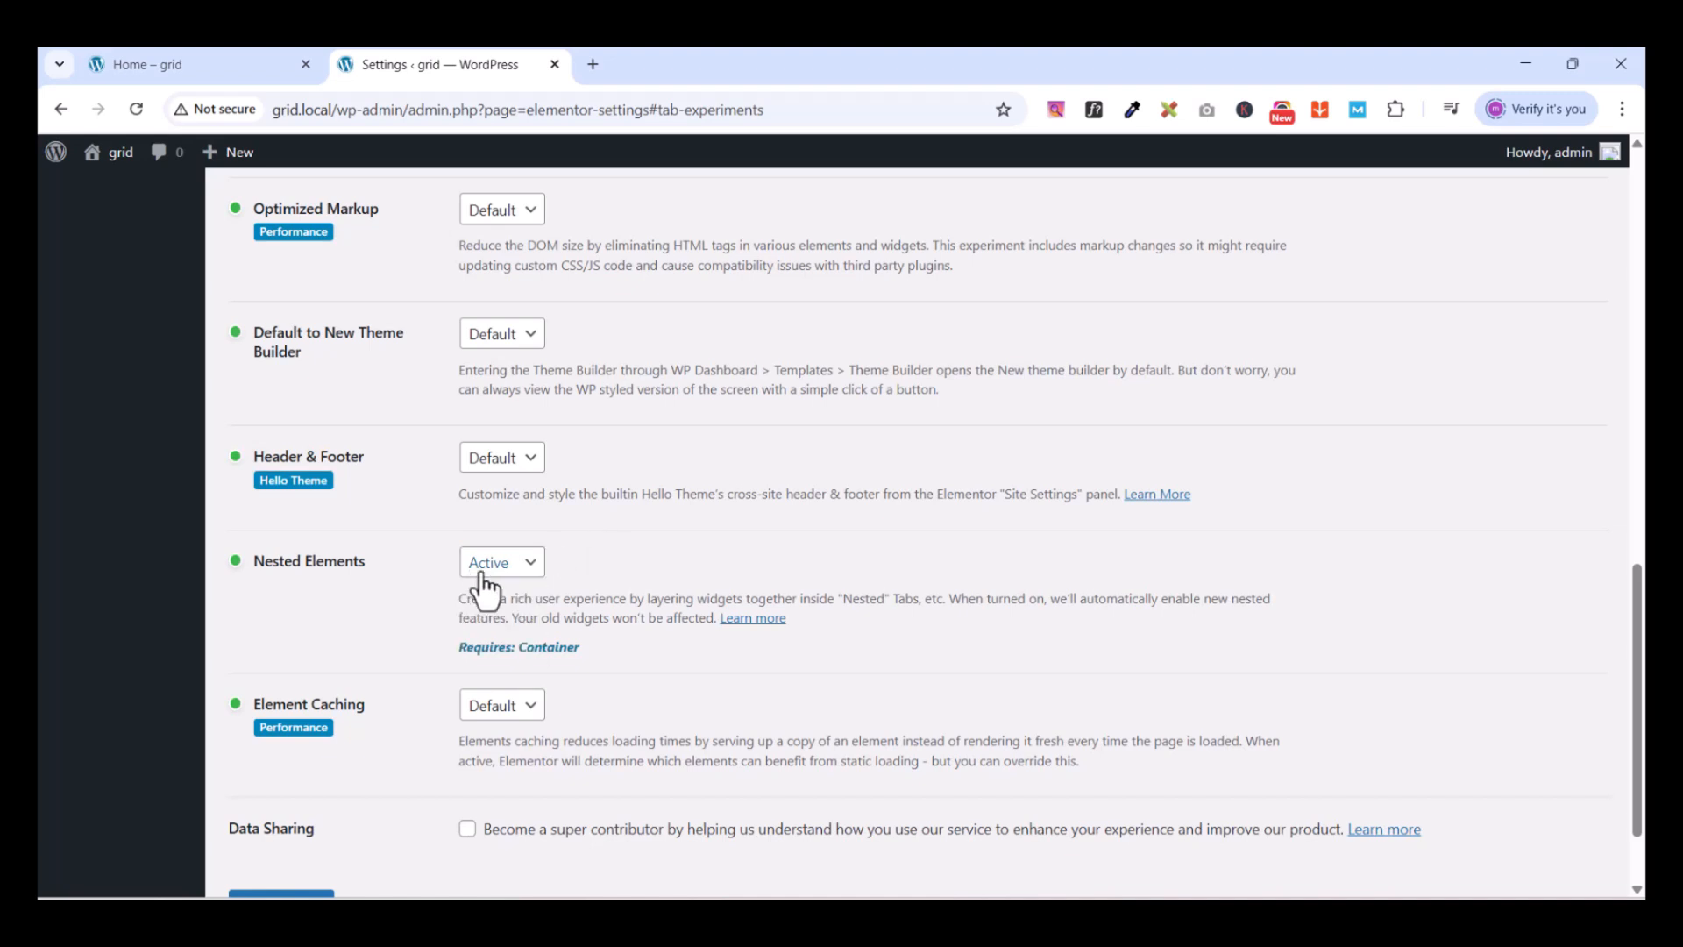
{"action": "scroll", "coordinate": [619, 565], "scroll_direction": "down", "scroll_amount": 1}
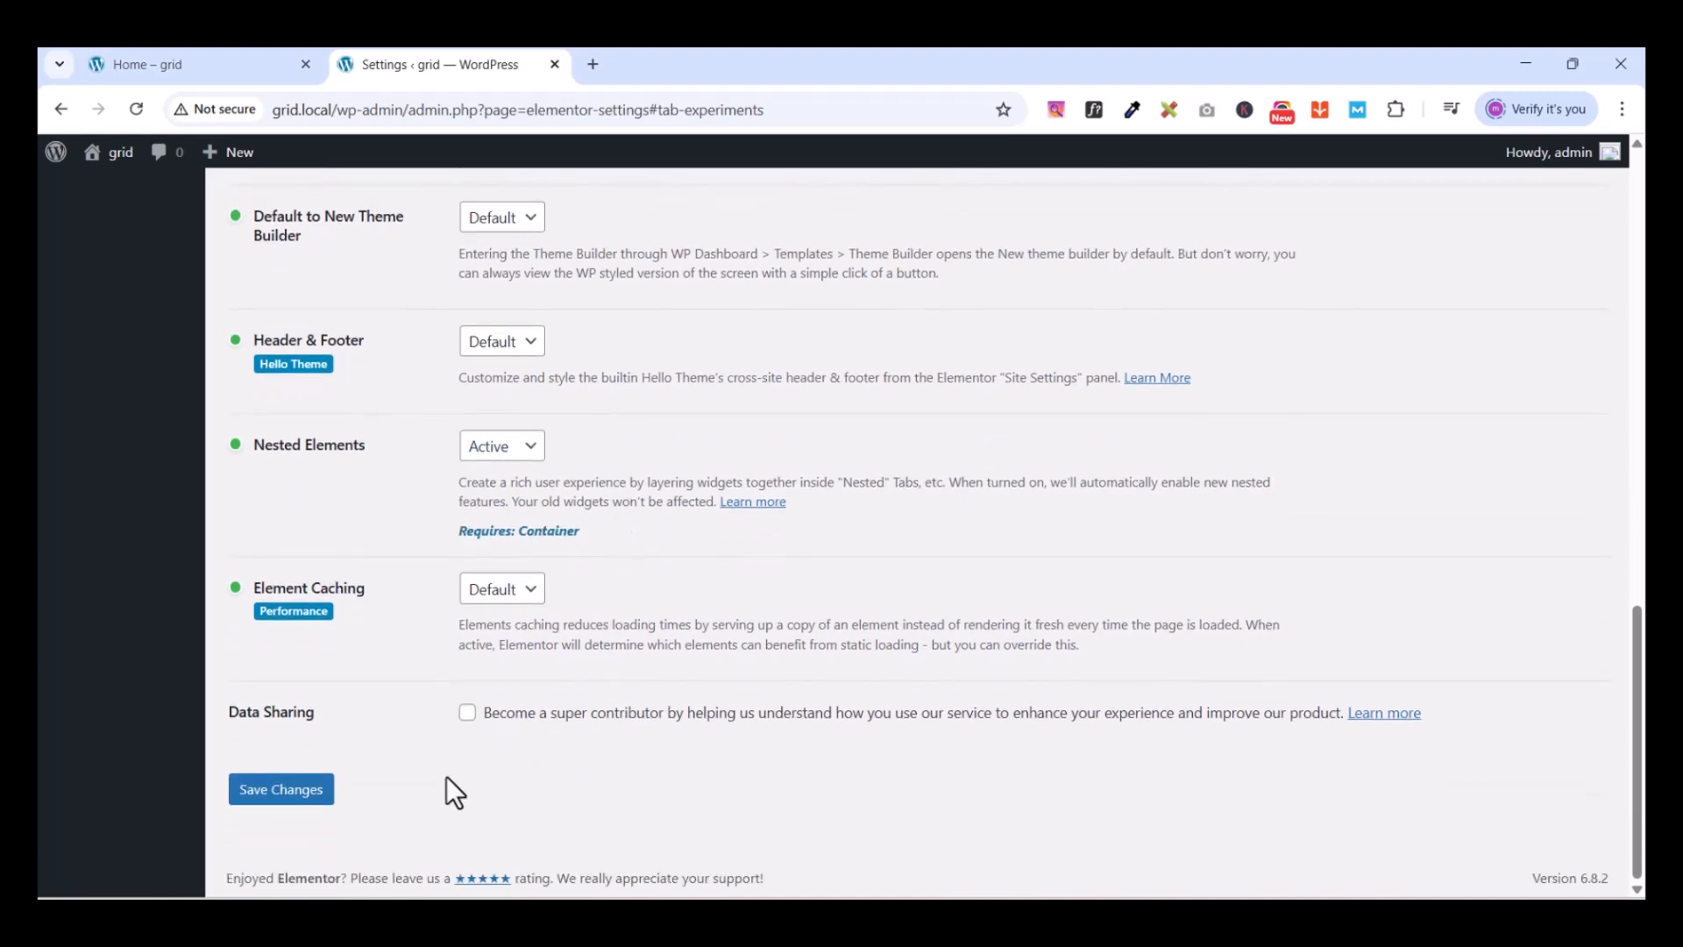
{"action": "left_click", "coordinate": [309, 798]}
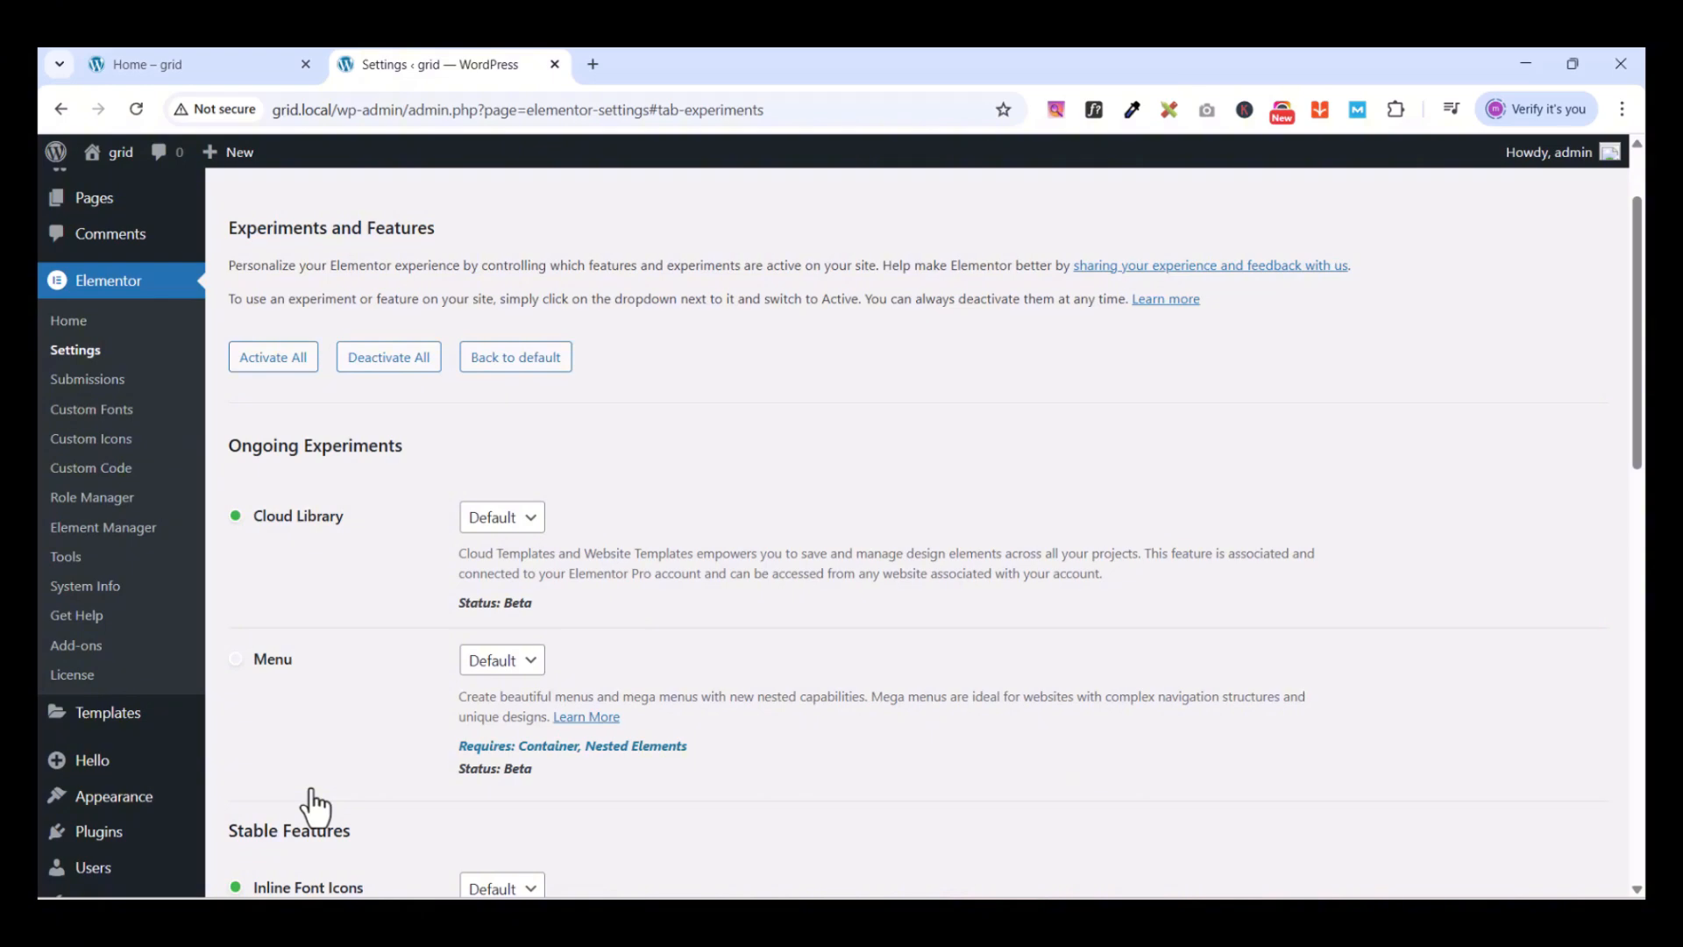
Reopen the Grid page from the list of pages for editing with Elementor
{"action": "left_click", "coordinate": [96, 202]}
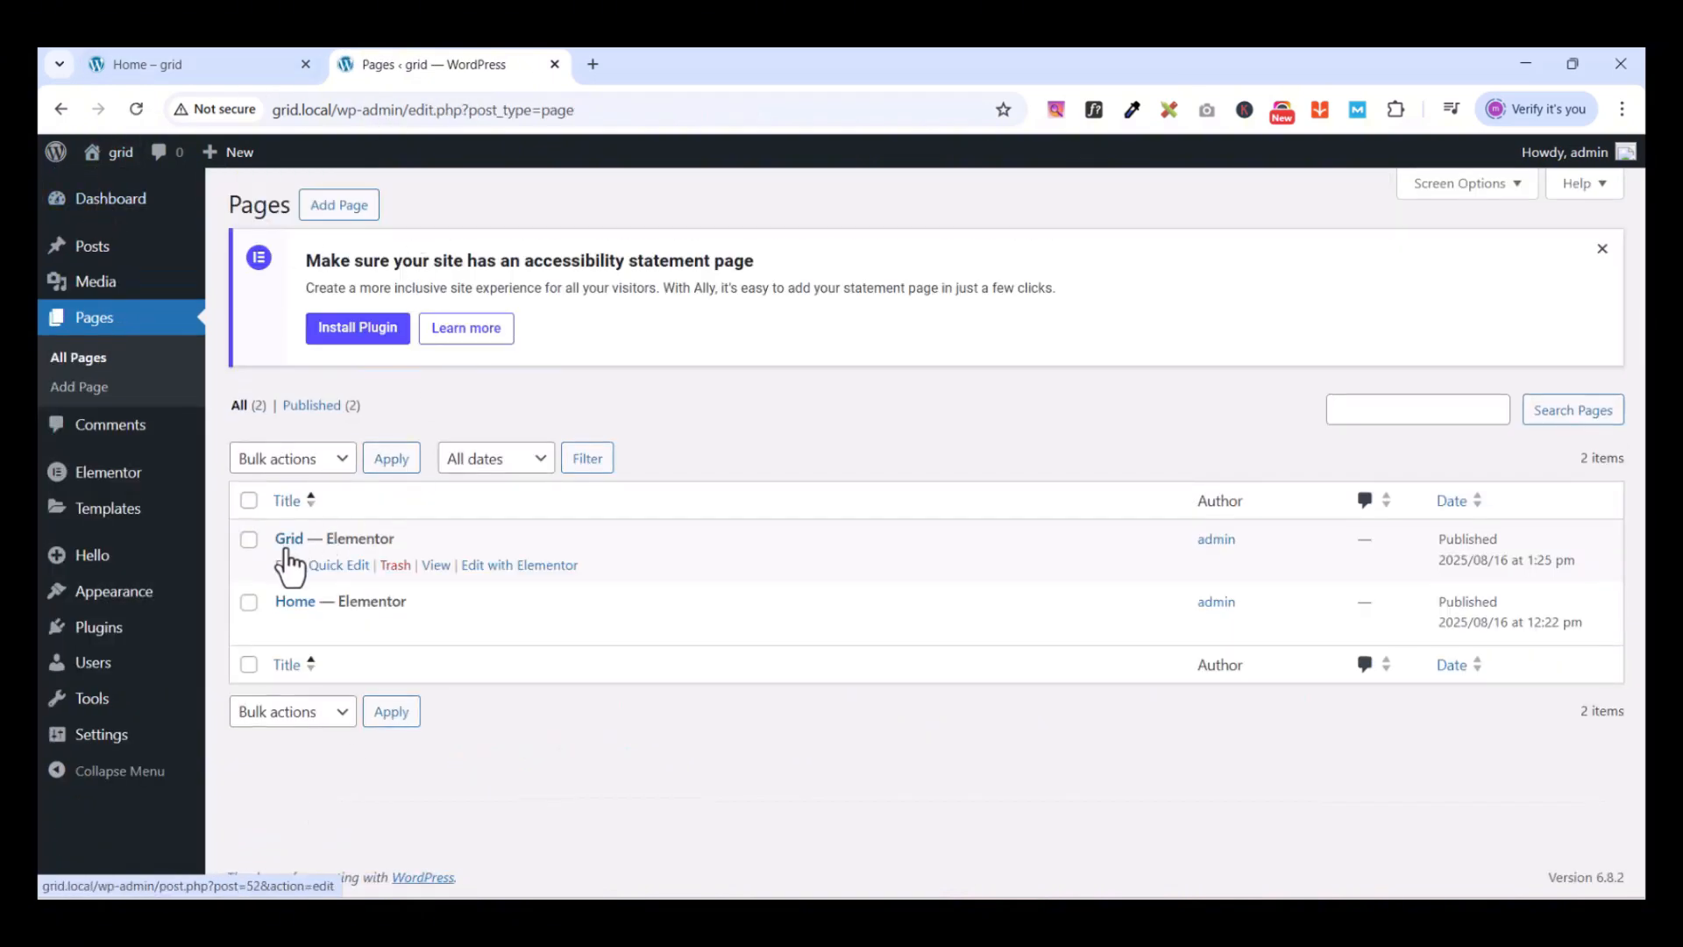
{"action": "left_click", "coordinate": [287, 566]}
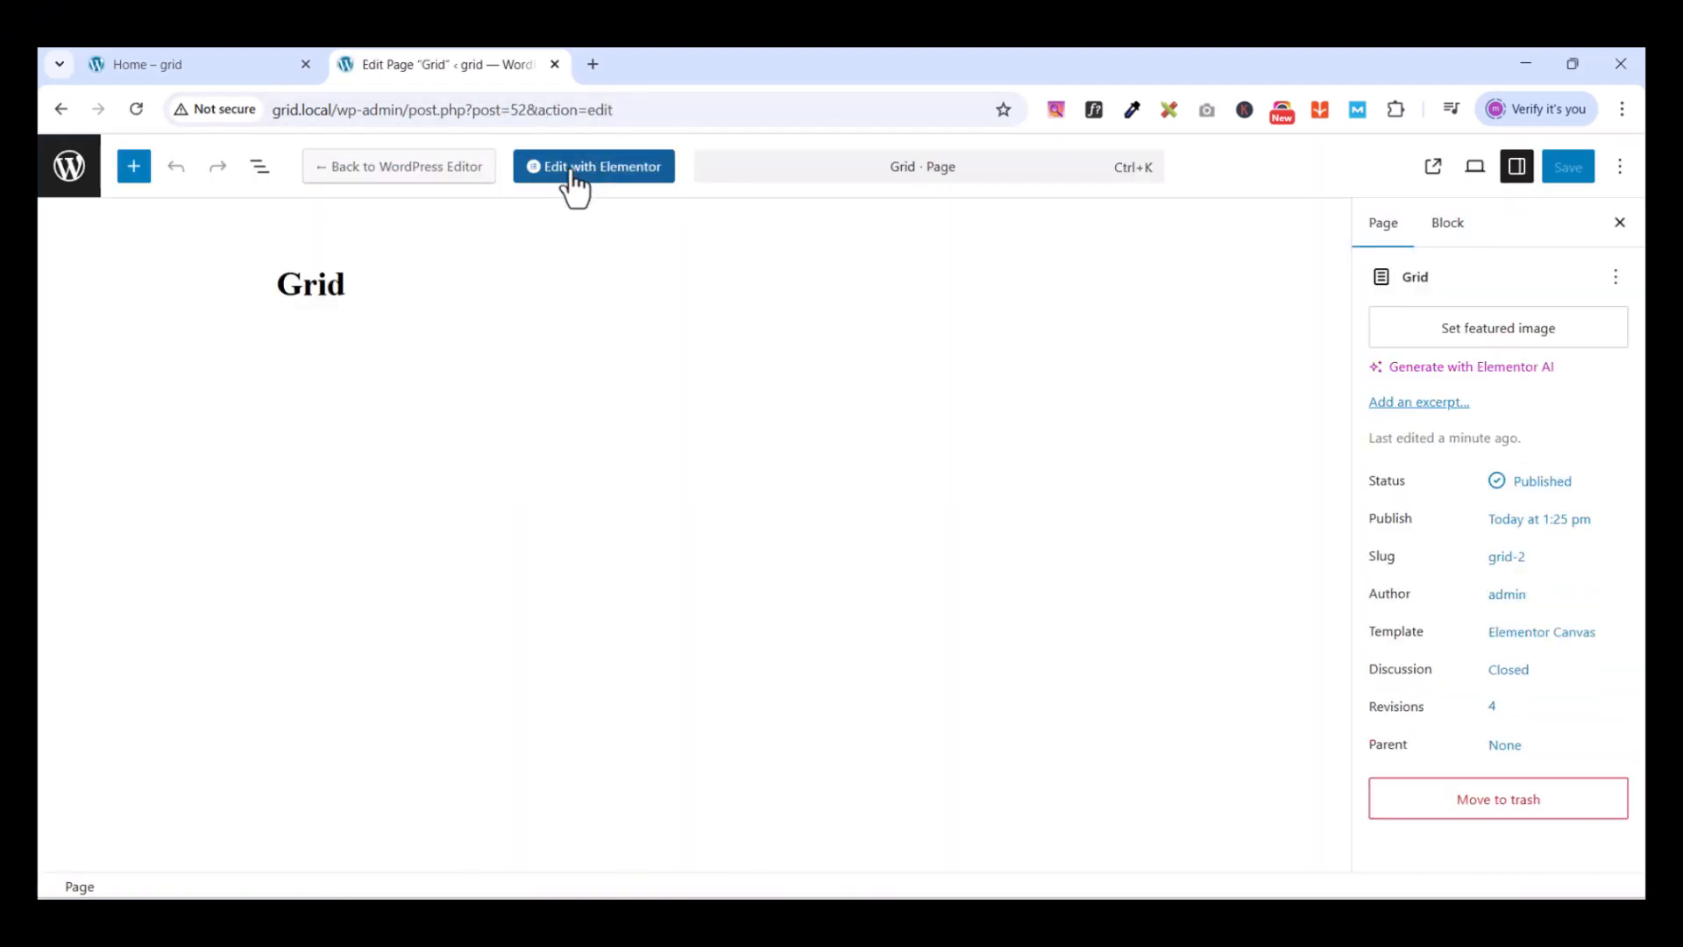
{"action": "left_click", "coordinate": [571, 174]}
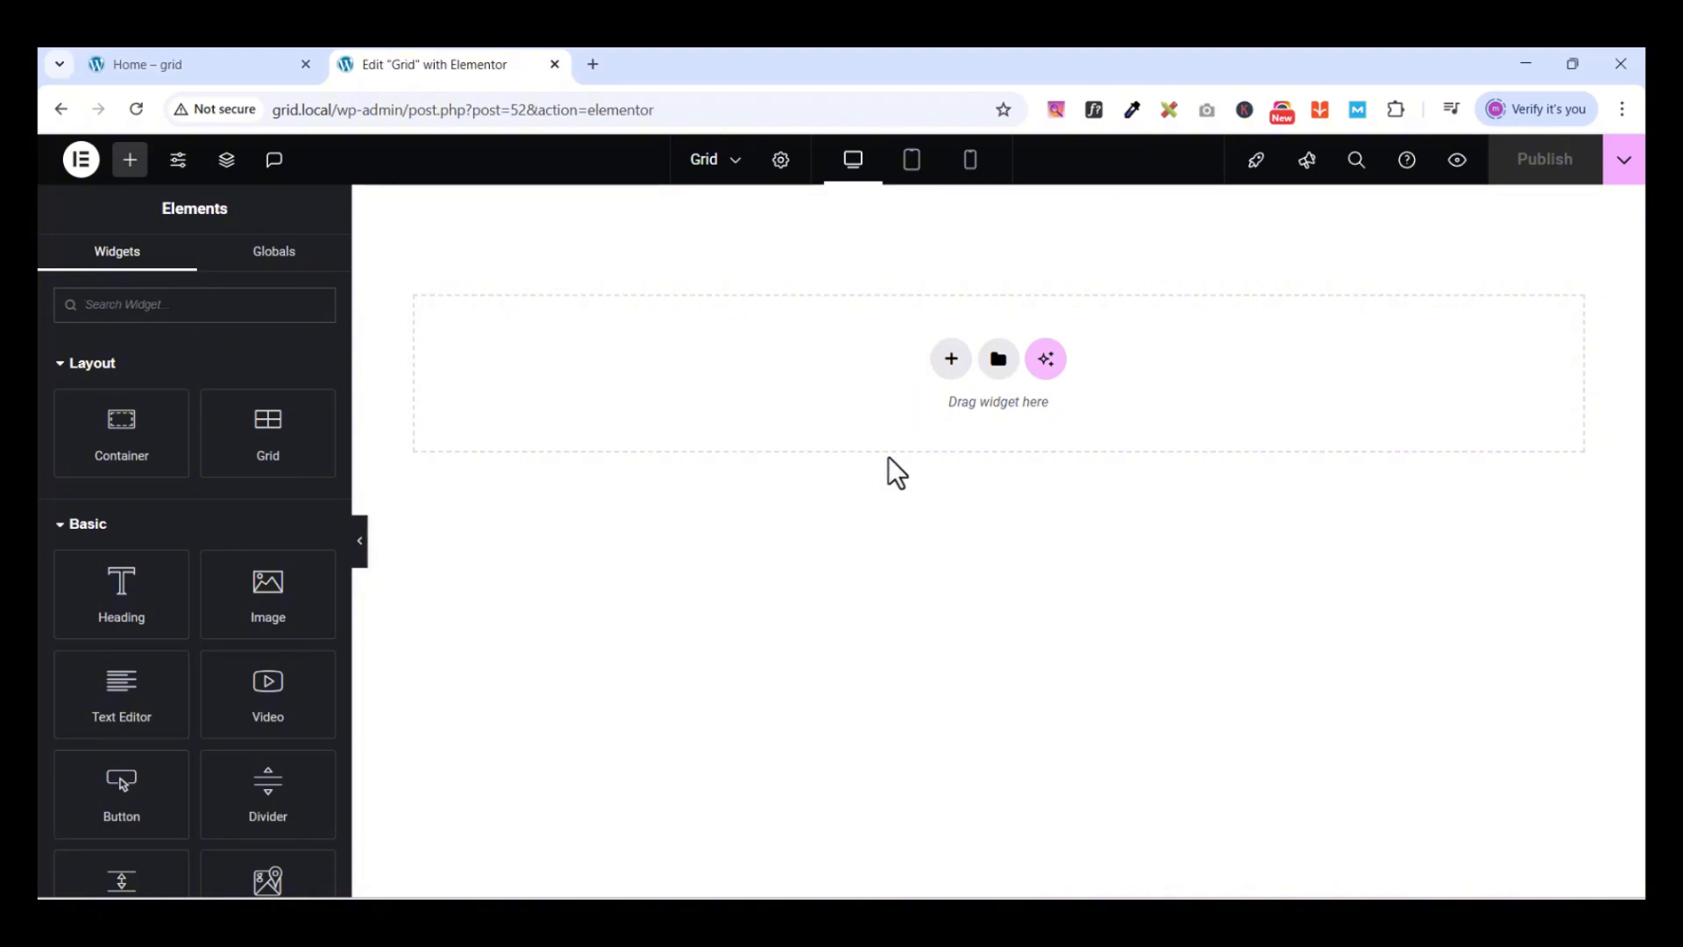
Add a Flexbox container with the single-column, downward direction structure to the empty page
{"action": "left_click", "coordinate": [950, 361]}
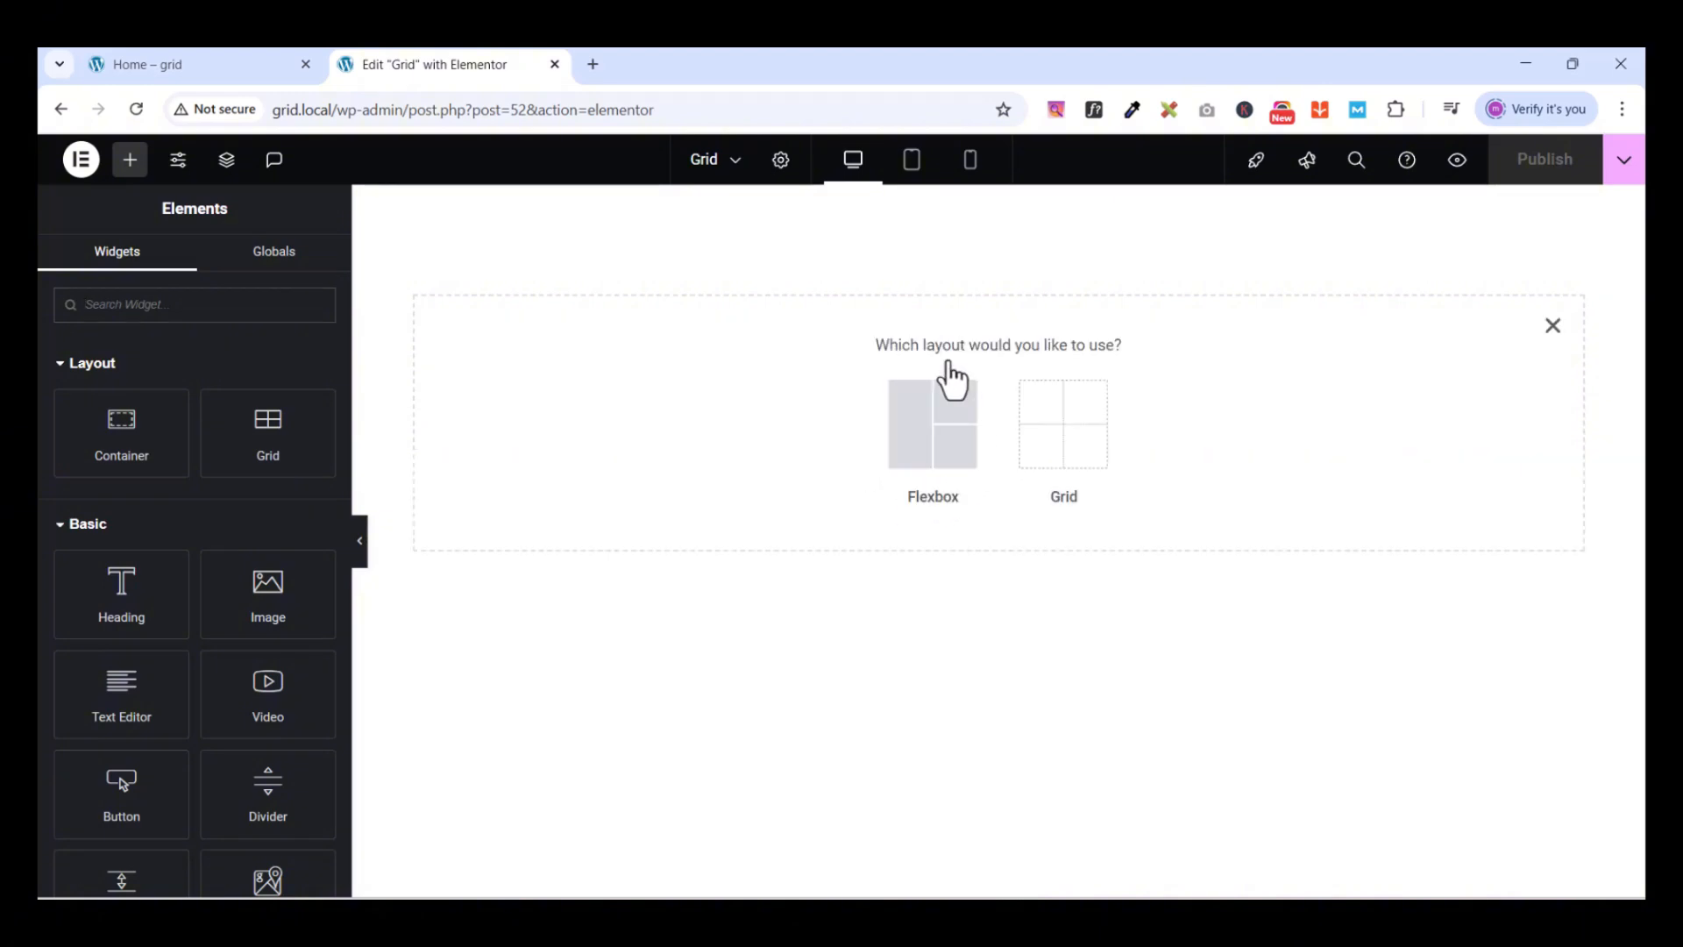
{"action": "left_click", "coordinate": [913, 439]}
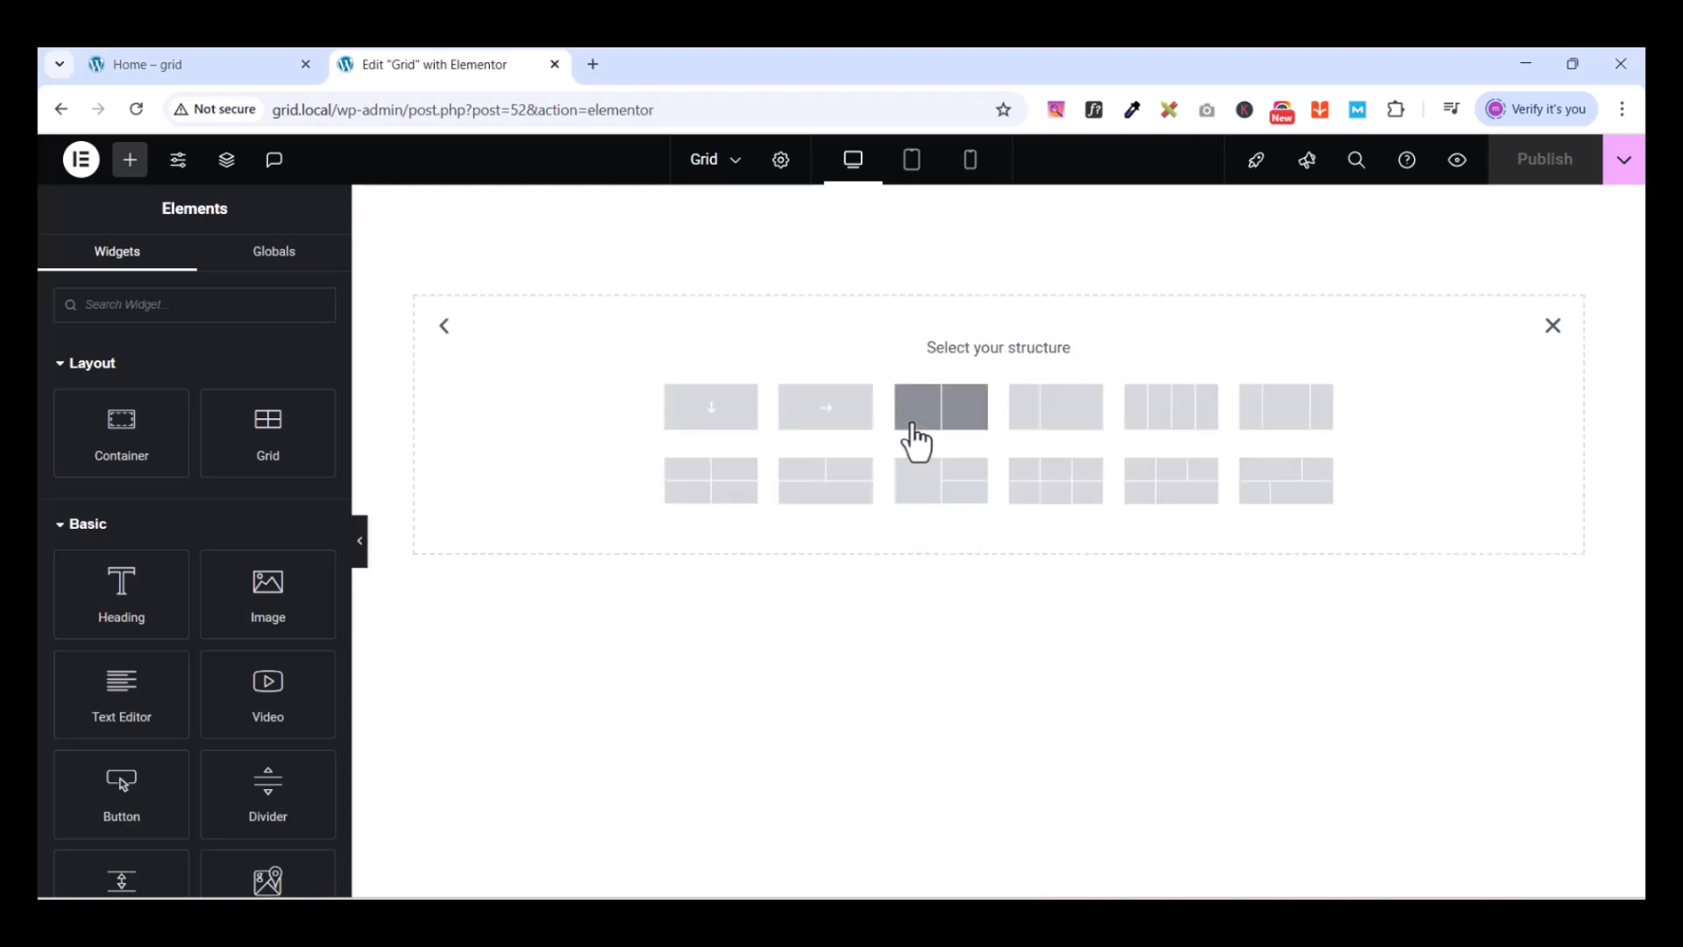
{"action": "left_click", "coordinate": [733, 426]}
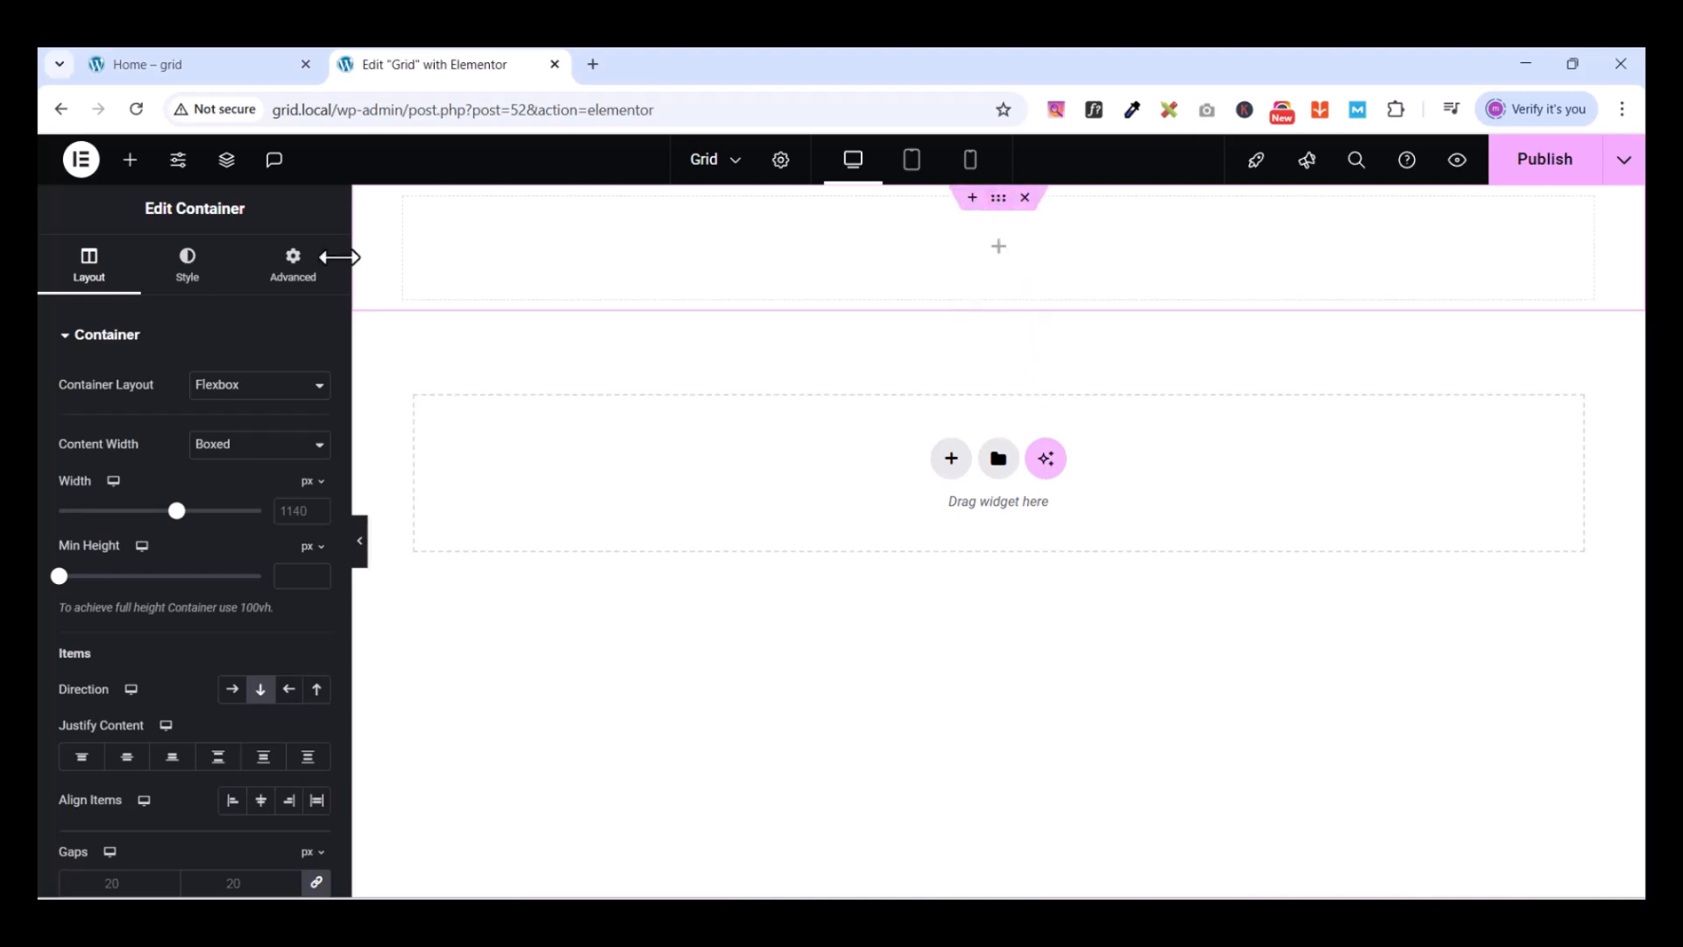
Set the container's padding to 80 px top and bottom and 0 px right and left
{"action": "left_click", "coordinate": [300, 274]}
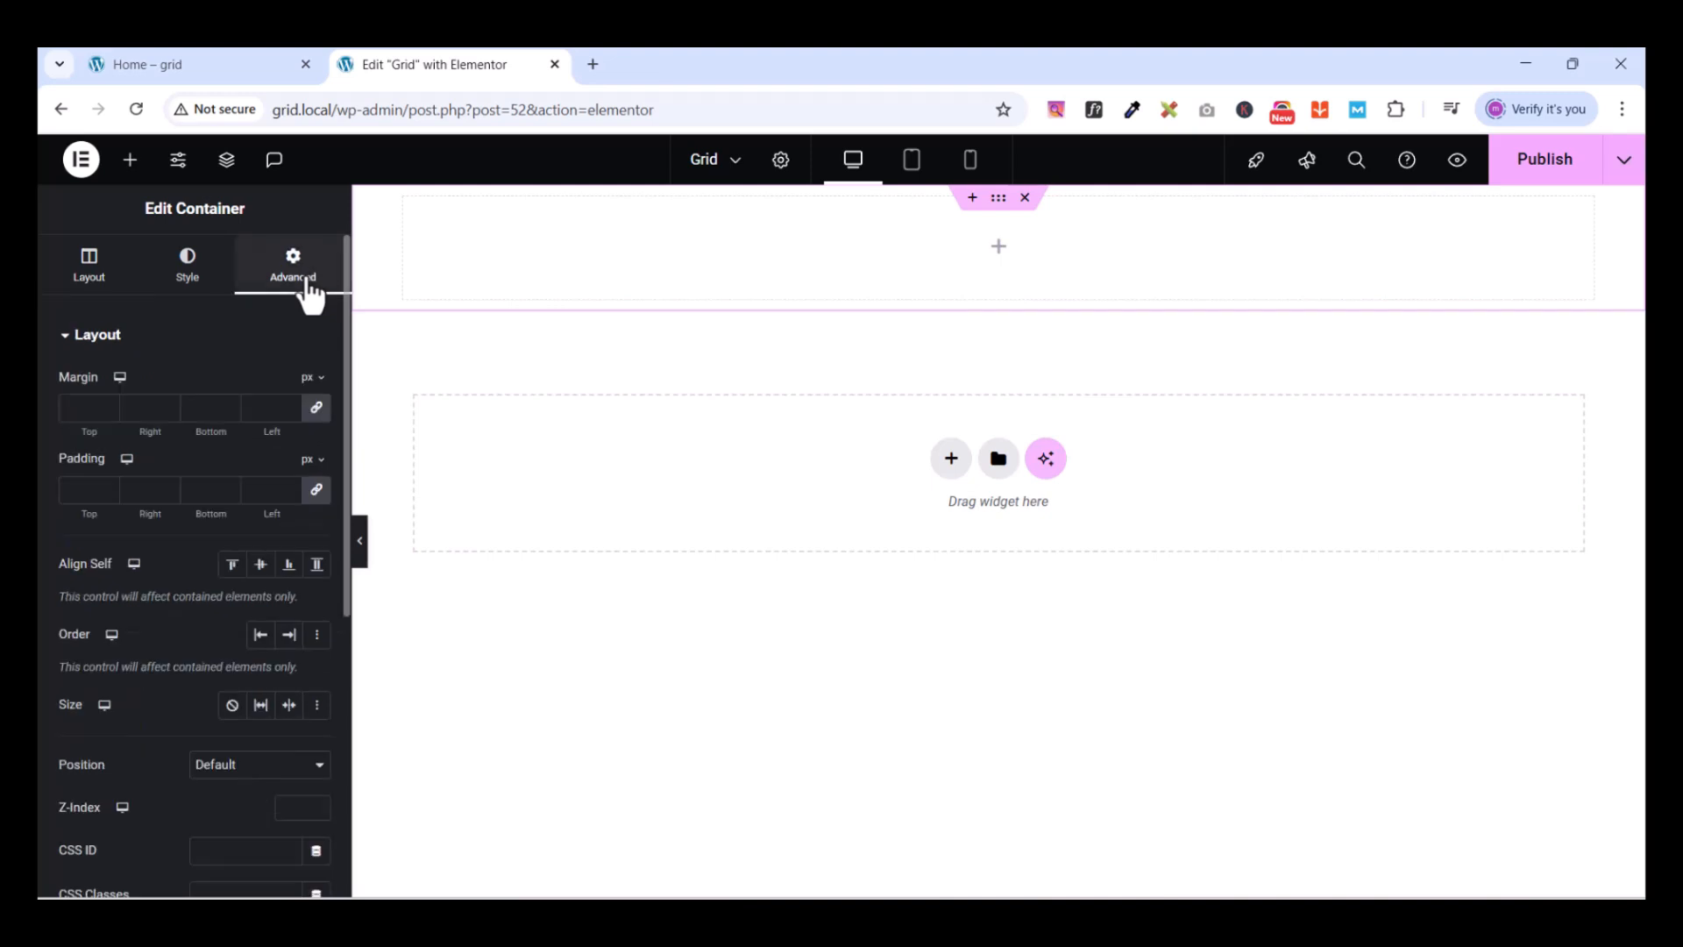
{"action": "left_click", "coordinate": [316, 491]}
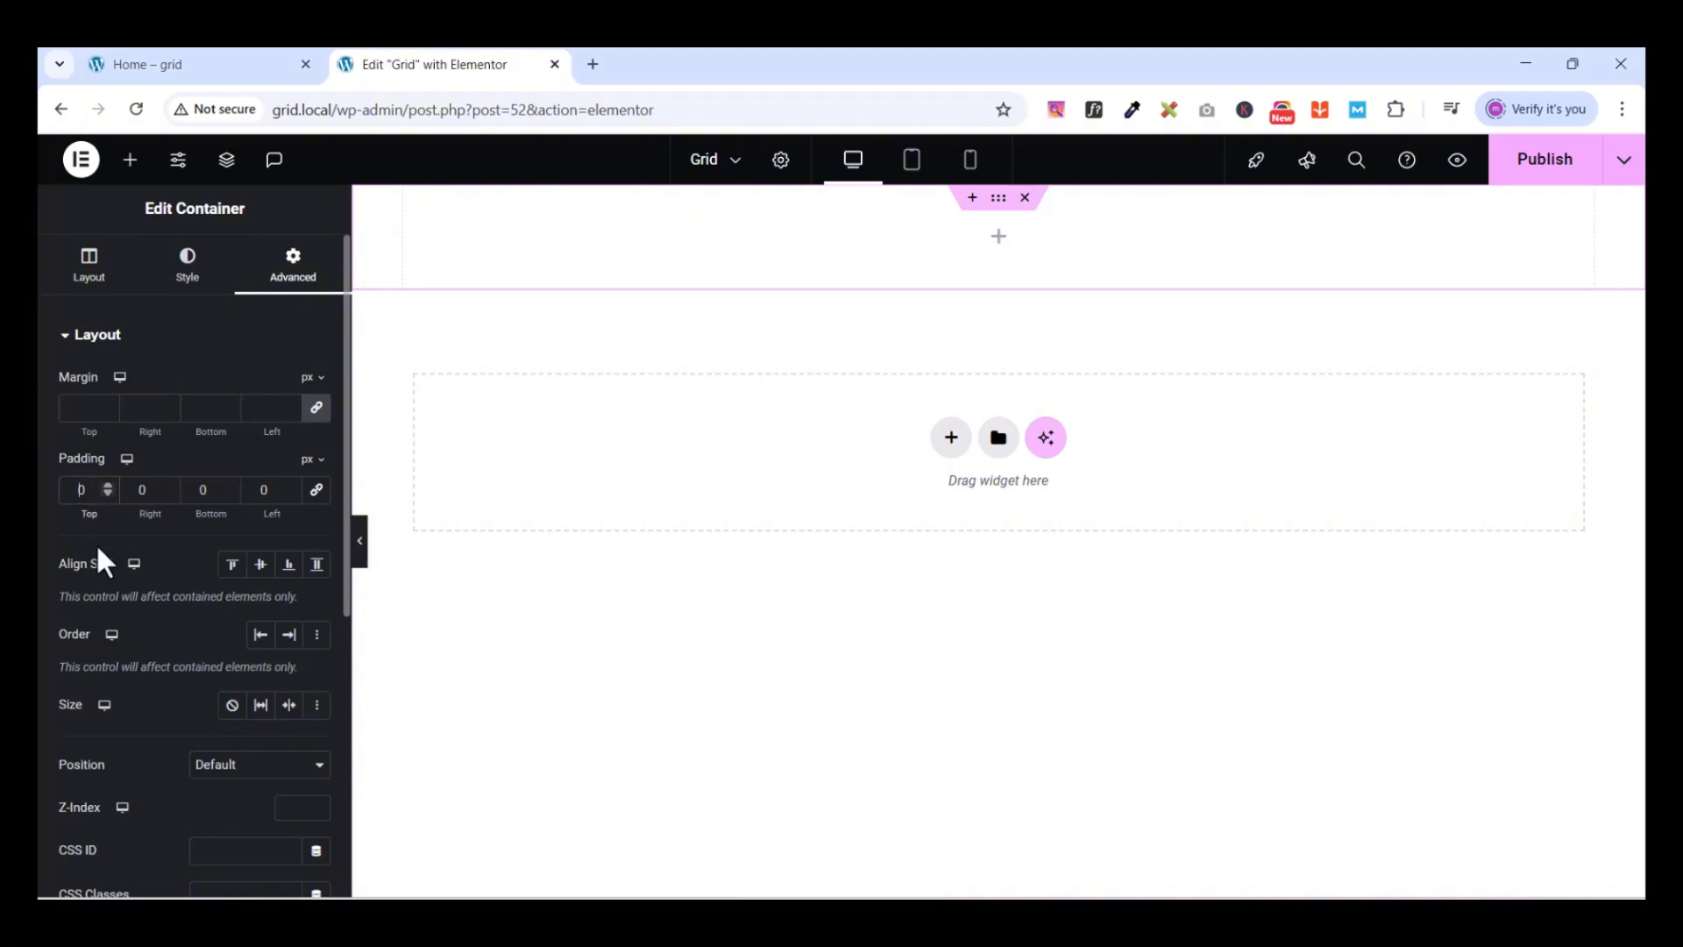
{"action": "type", "text": "8"}
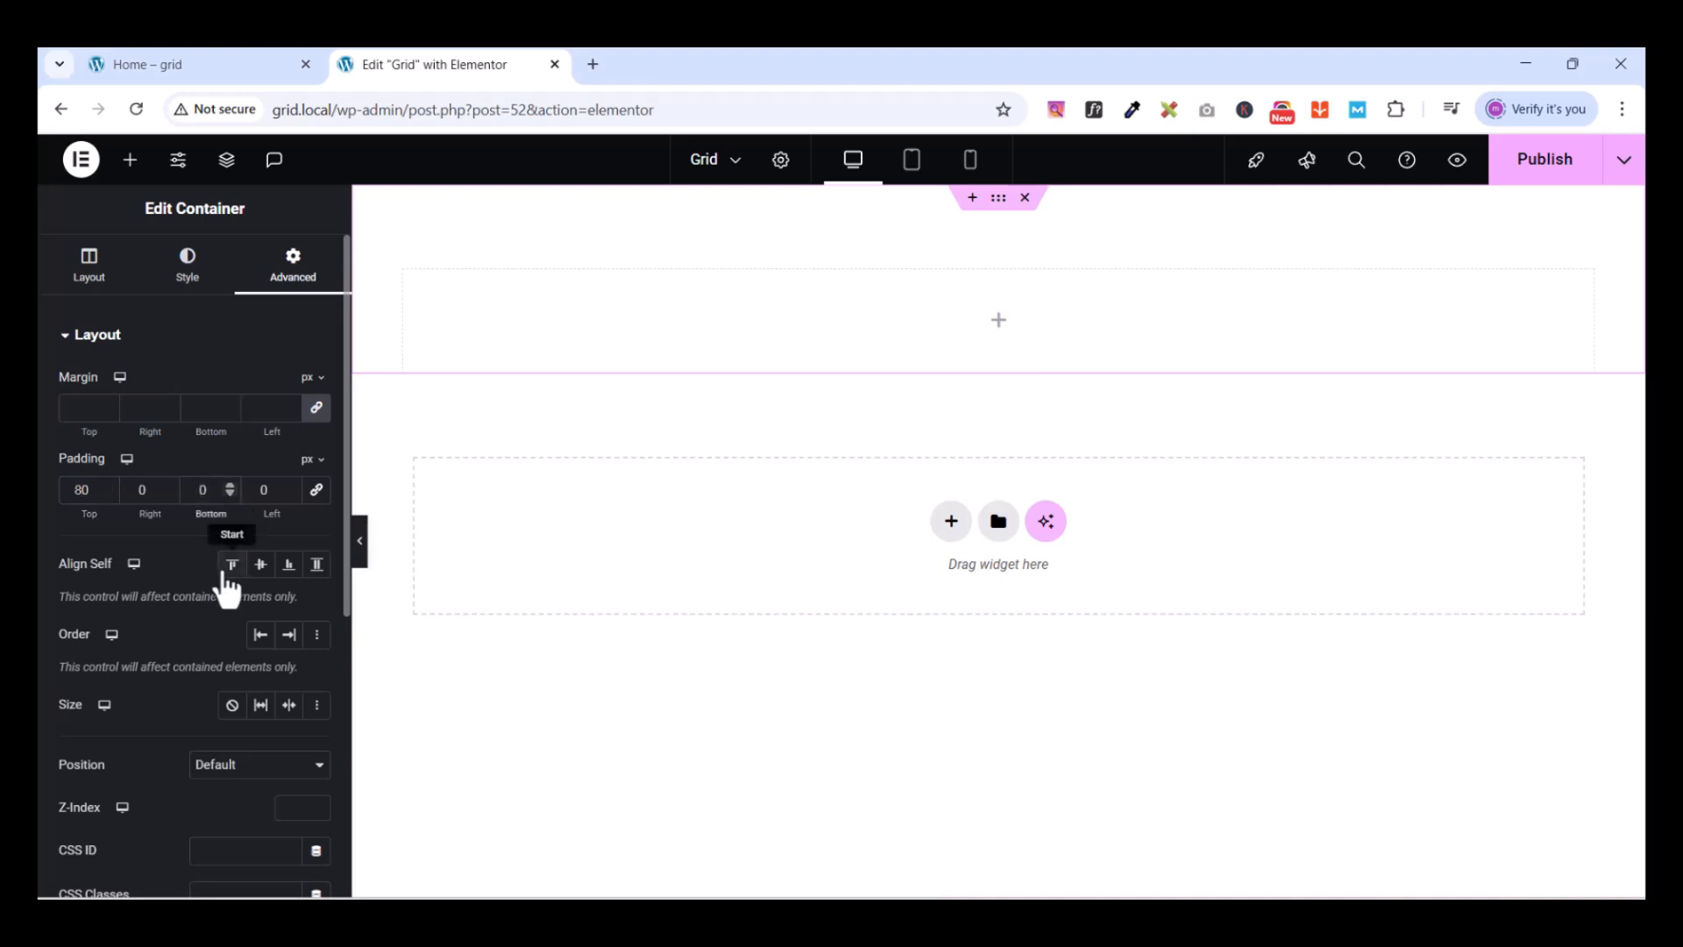
{"action": "type", "text": "8"}
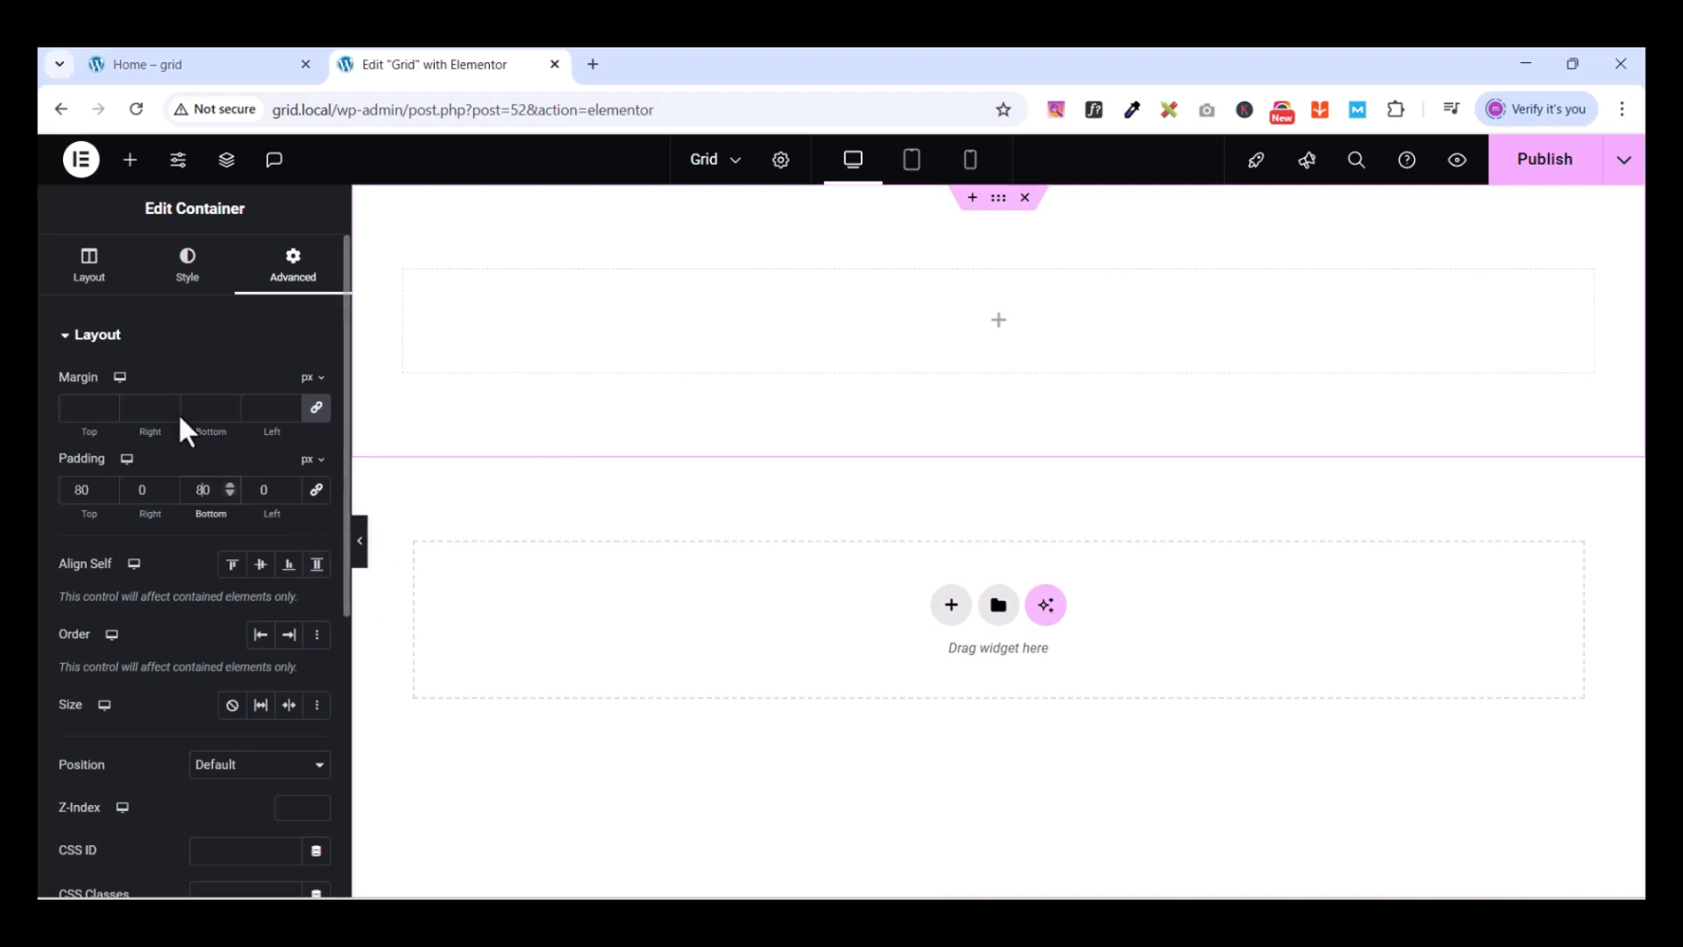
Give the container a classic background in the global color dark blue and publish the page
{"action": "left_click", "coordinate": [193, 279]}
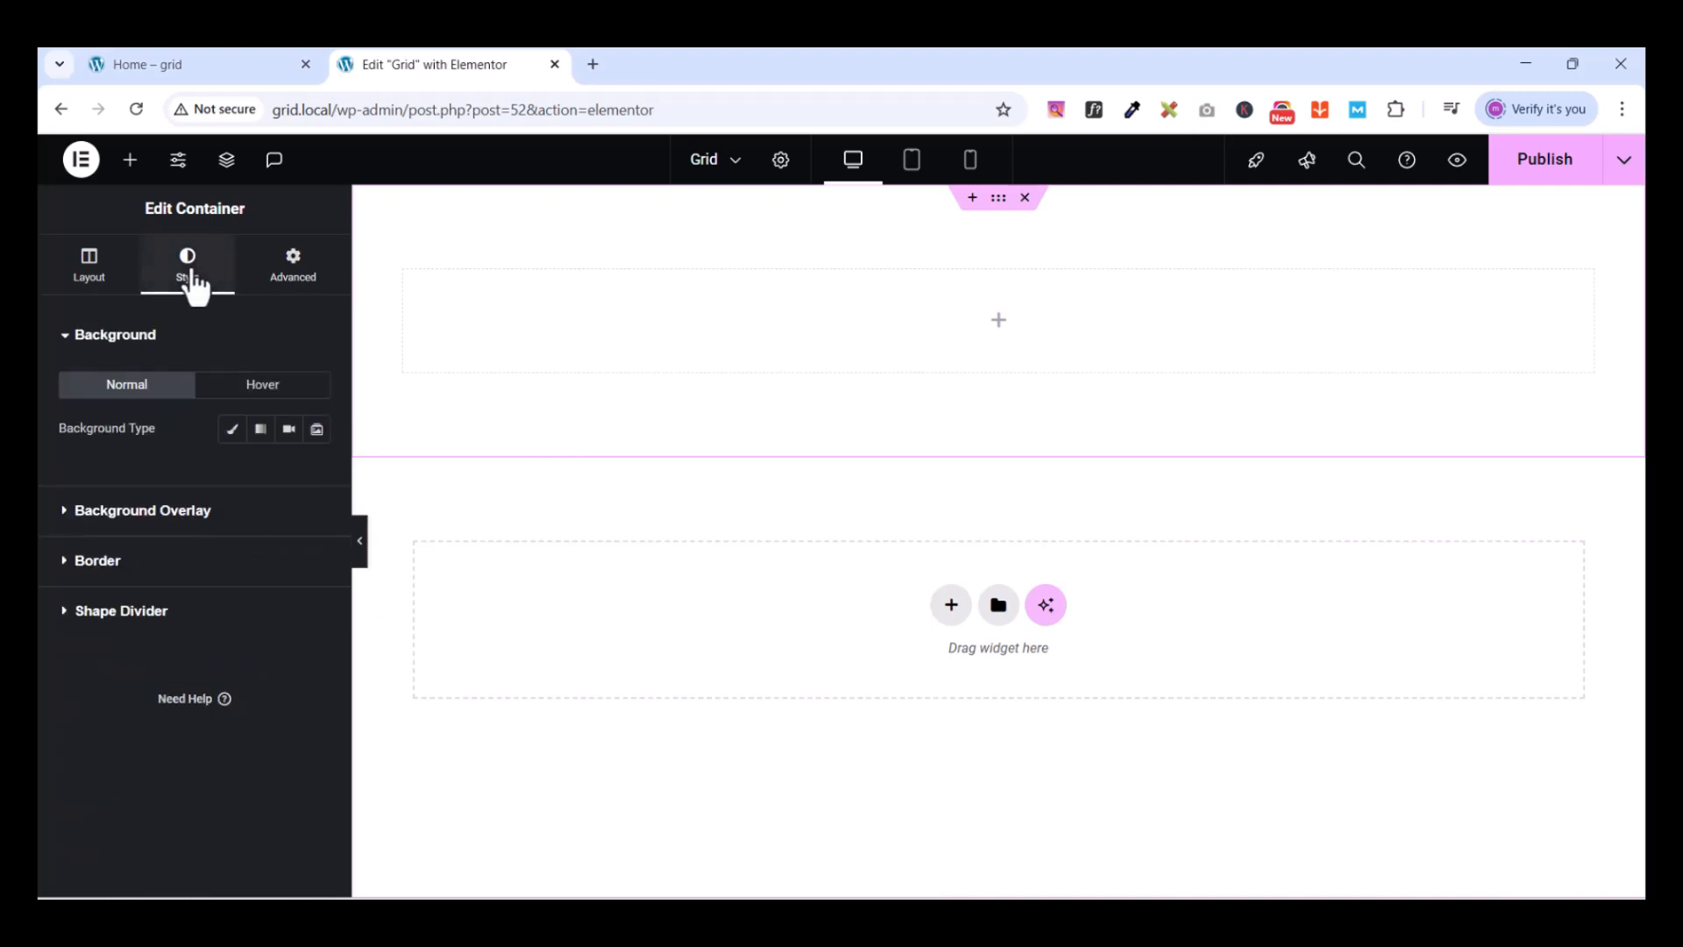
{"action": "left_click", "coordinate": [230, 433]}
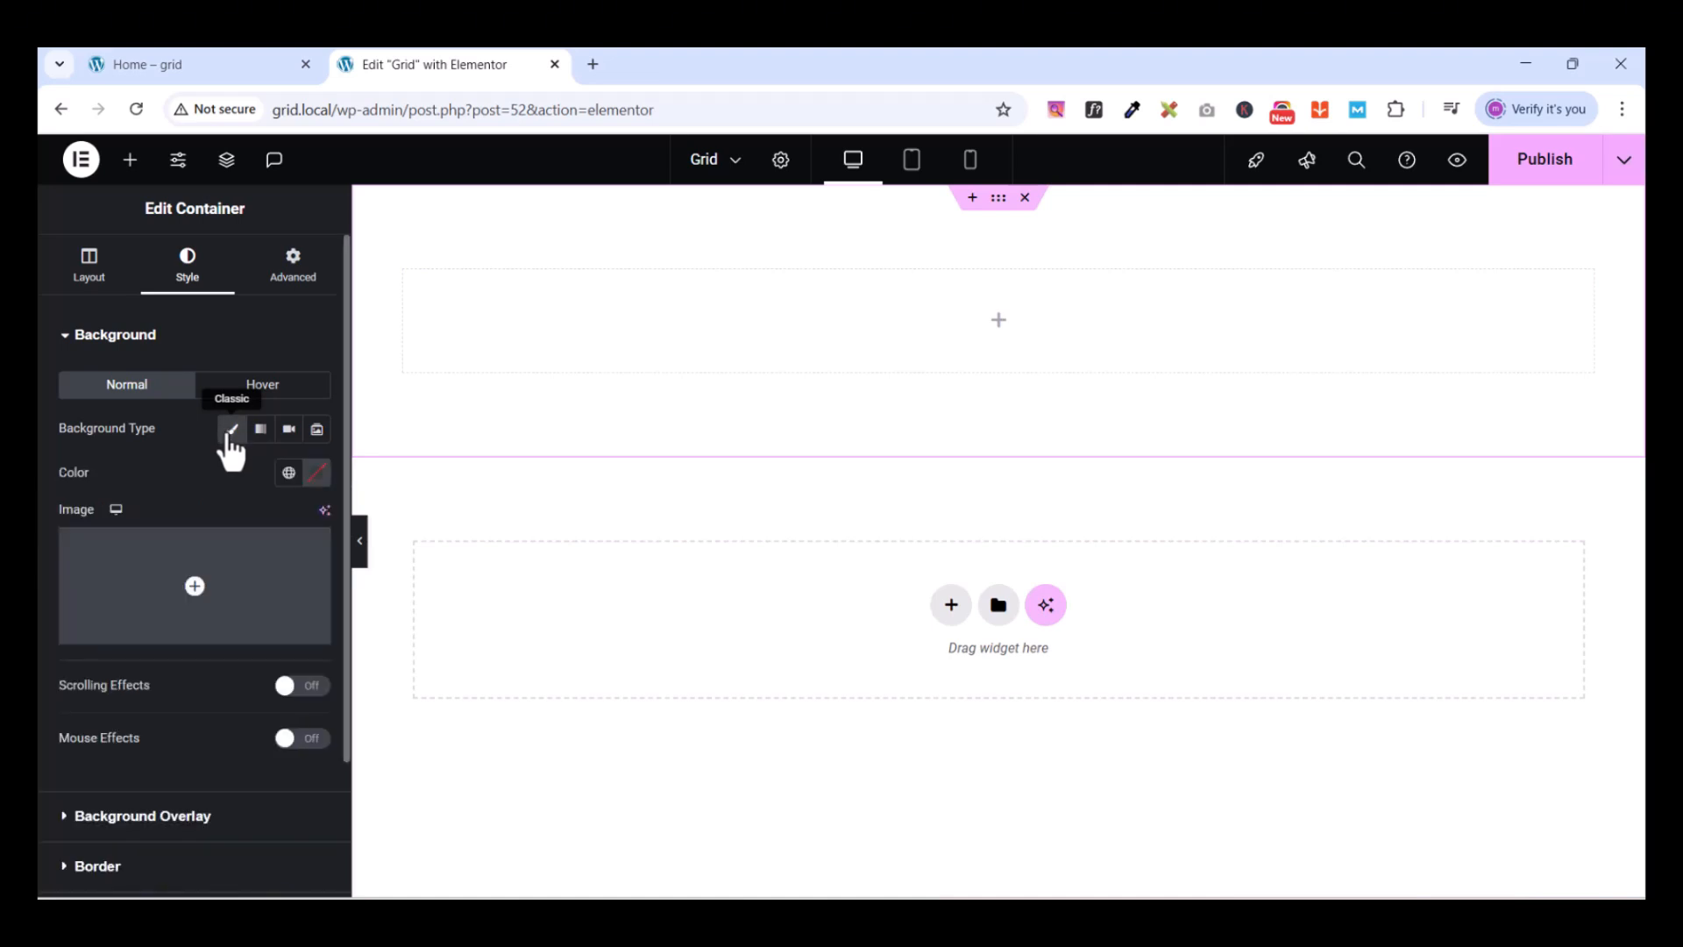
{"action": "left_click", "coordinate": [289, 473]}
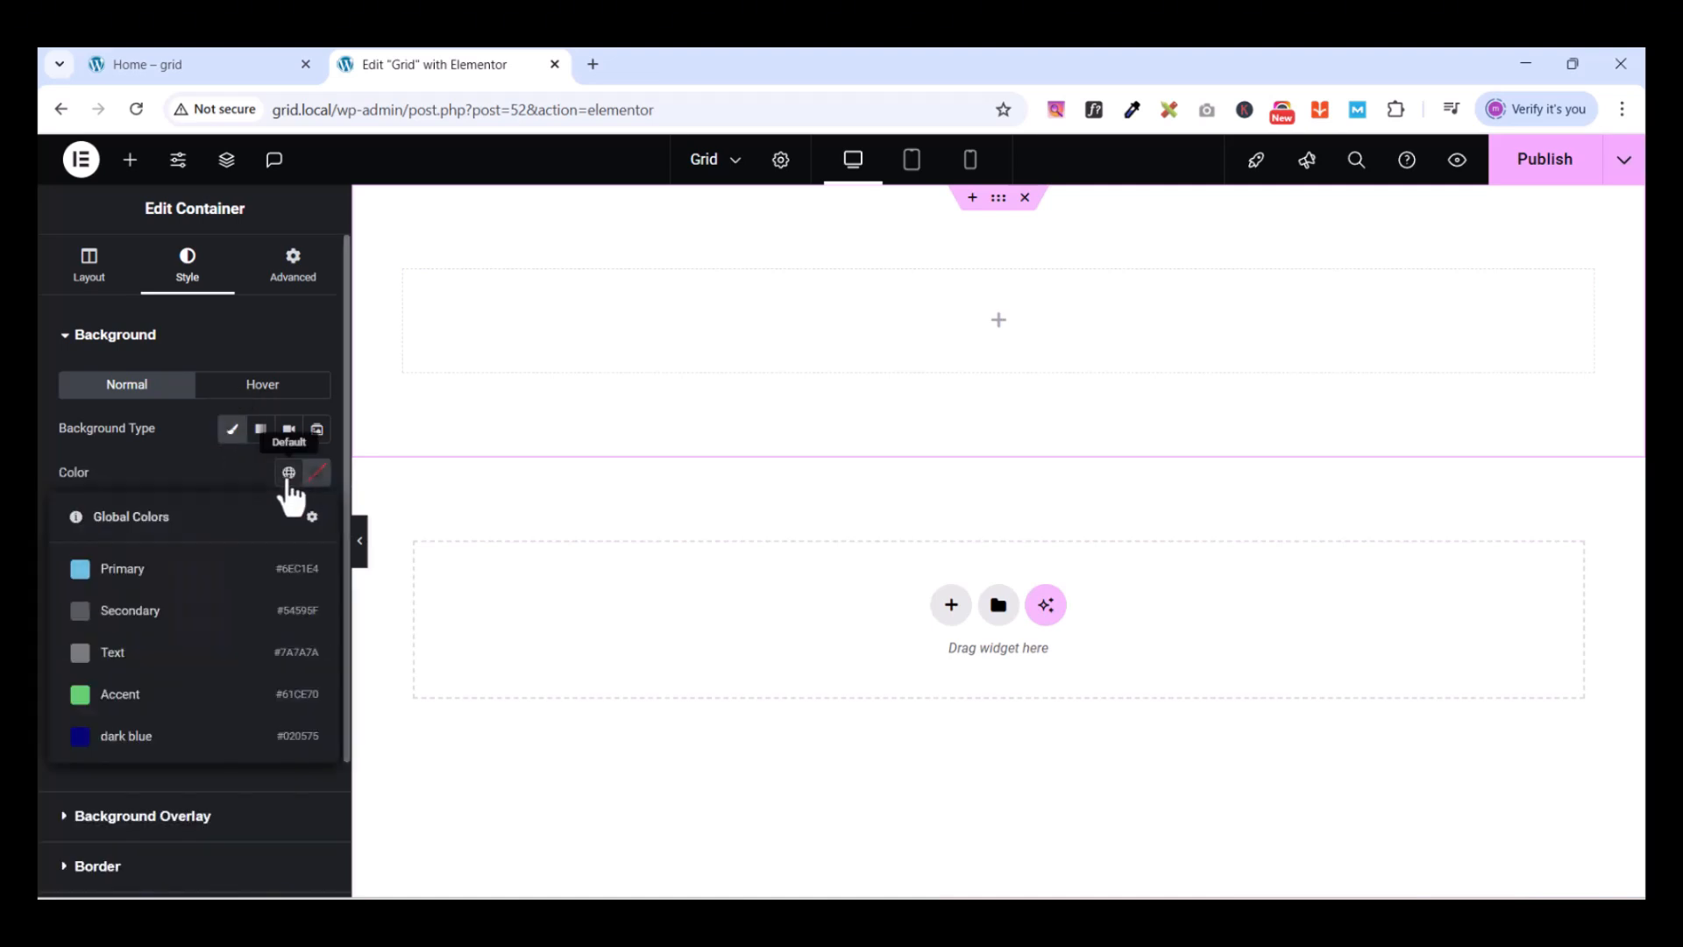
{"action": "left_click", "coordinate": [129, 739]}
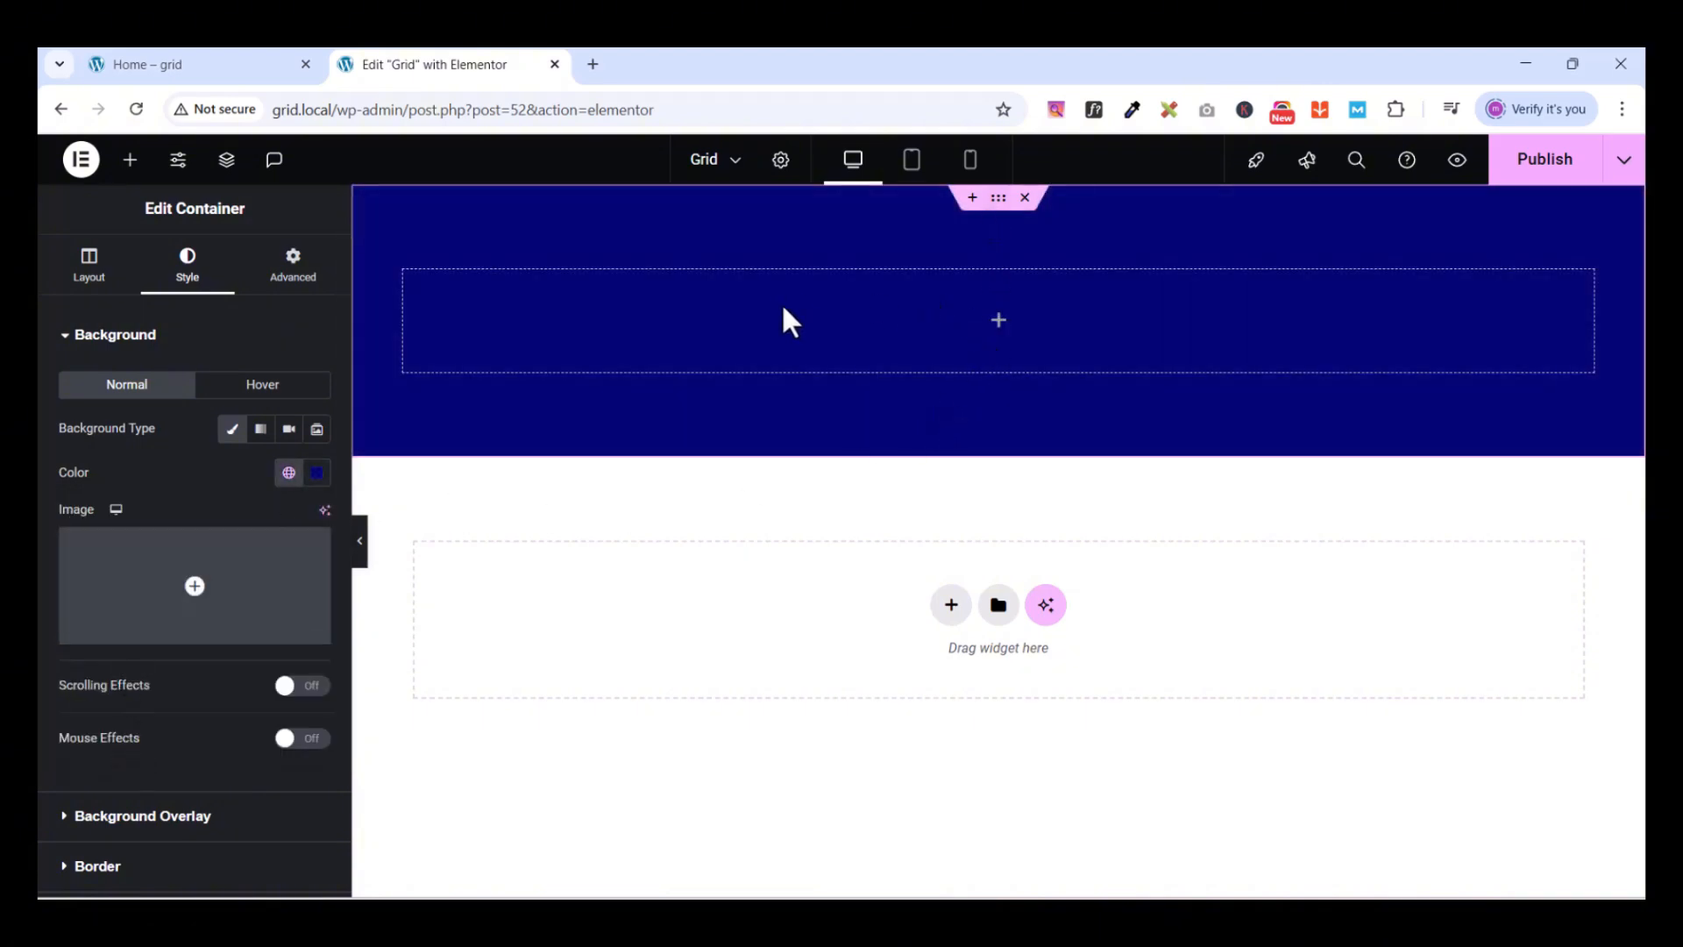
{"action": "left_click", "coordinate": [1540, 173]}
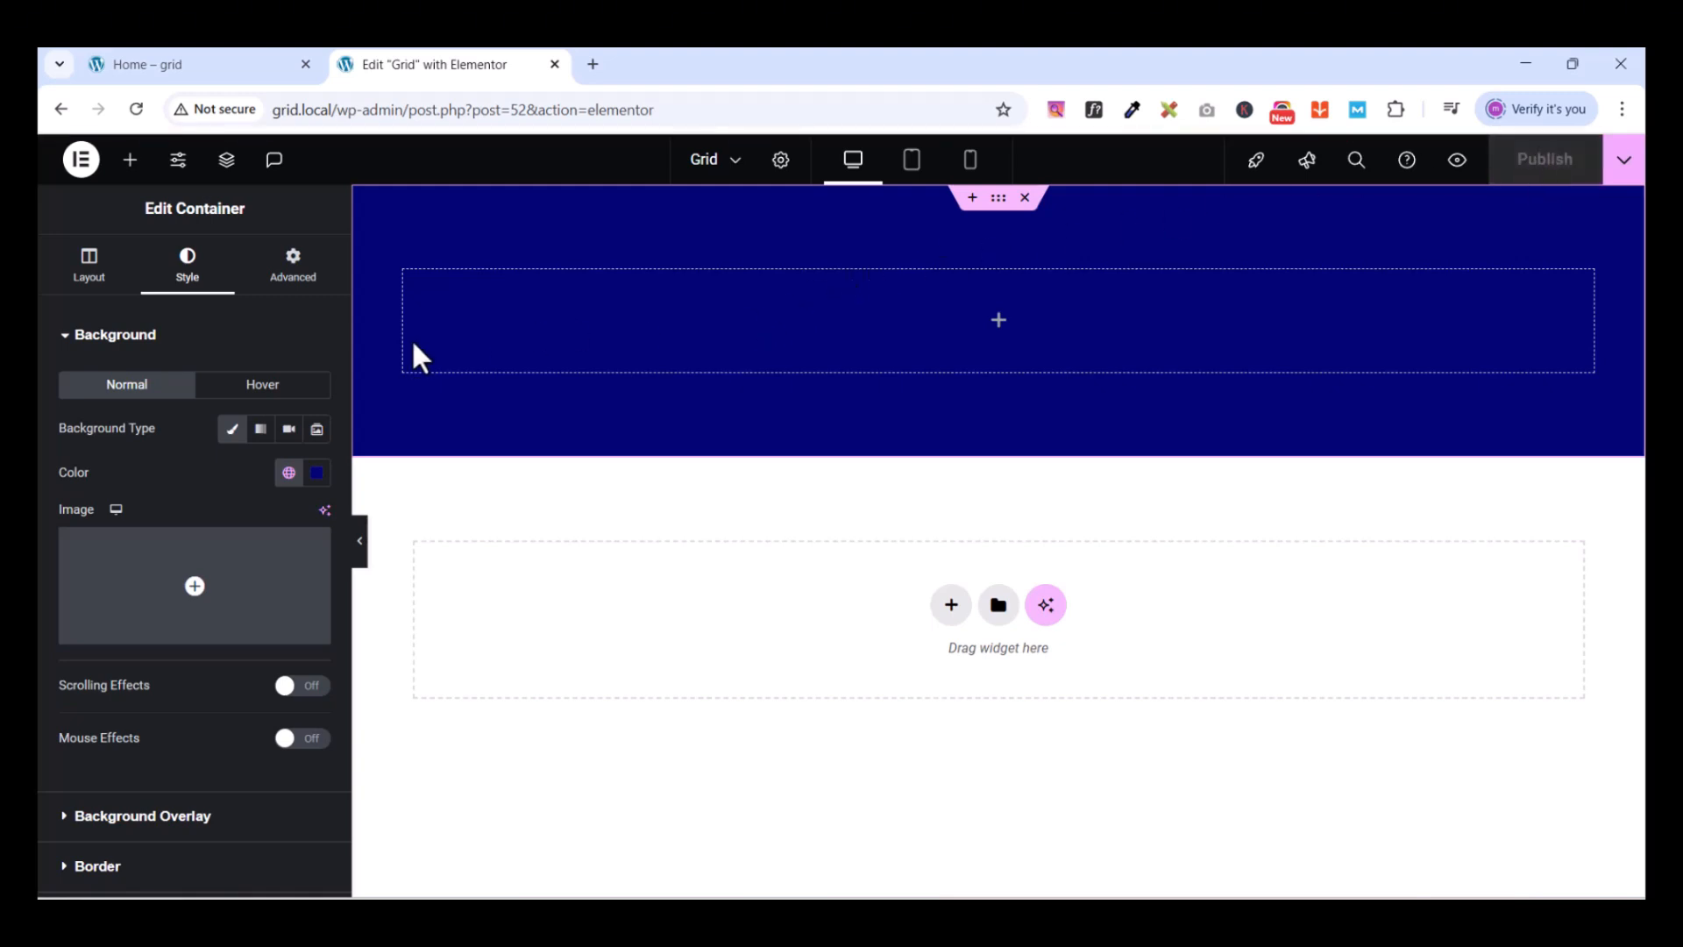
Add a Heading widget inside the dark blue container and set its title to "ELEMENTOR GRID"
{"action": "left_click", "coordinate": [128, 165]}
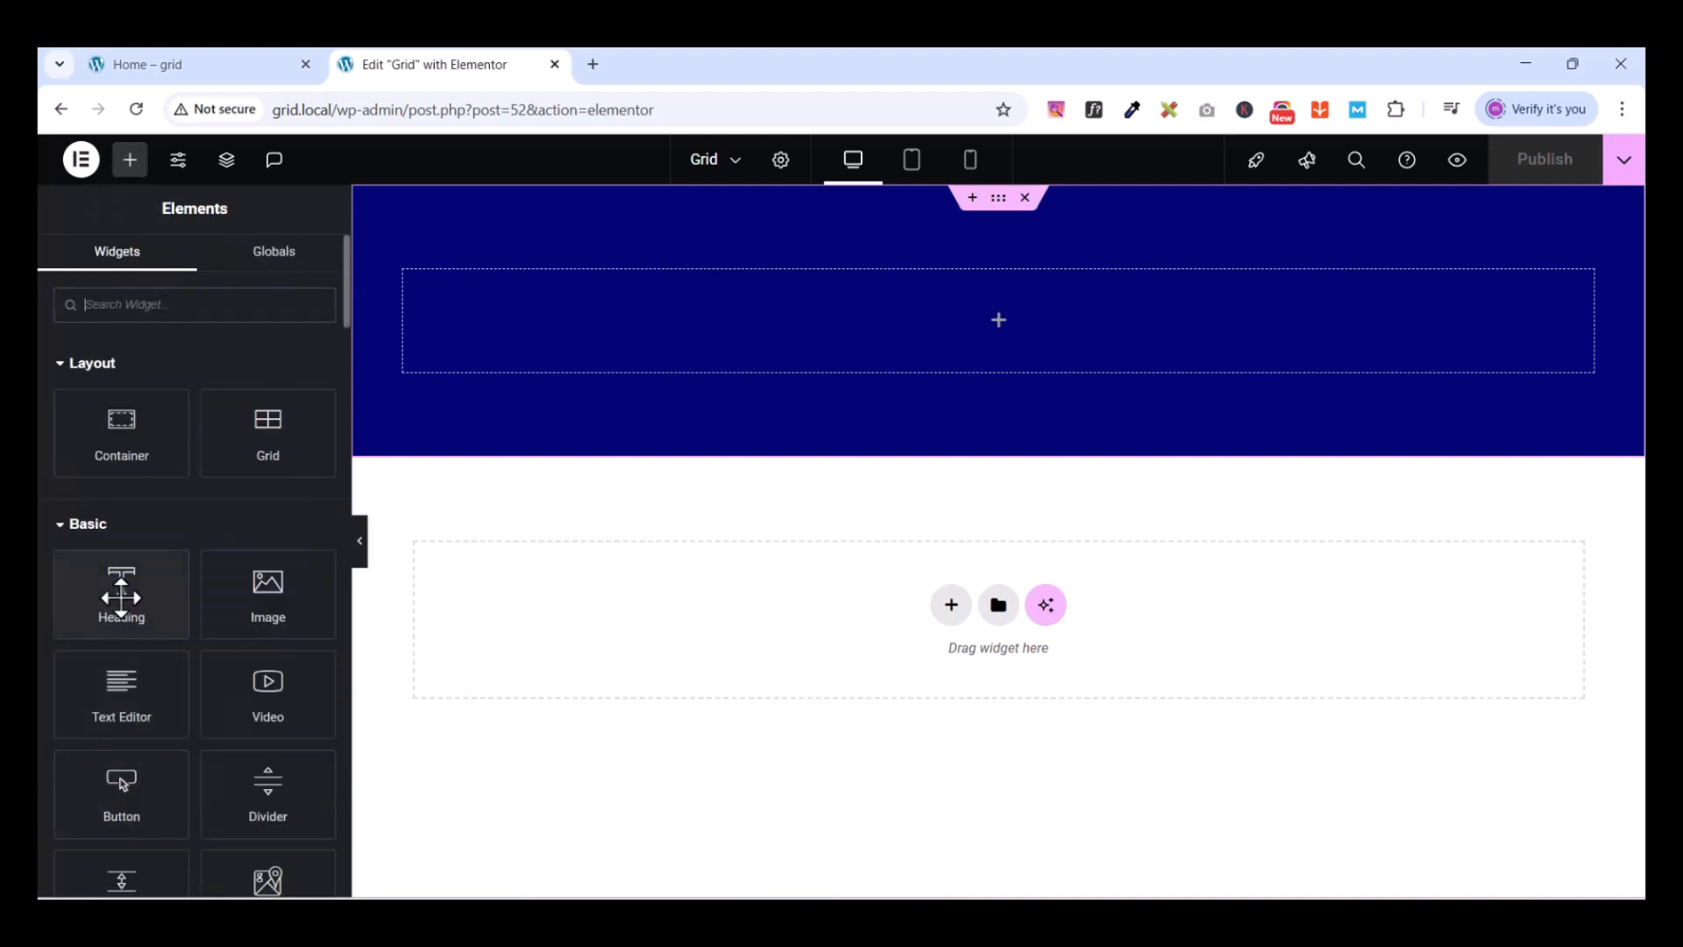
{"action": "left_click_drag", "start_coordinate": [121, 595], "coordinate": [993, 317]}
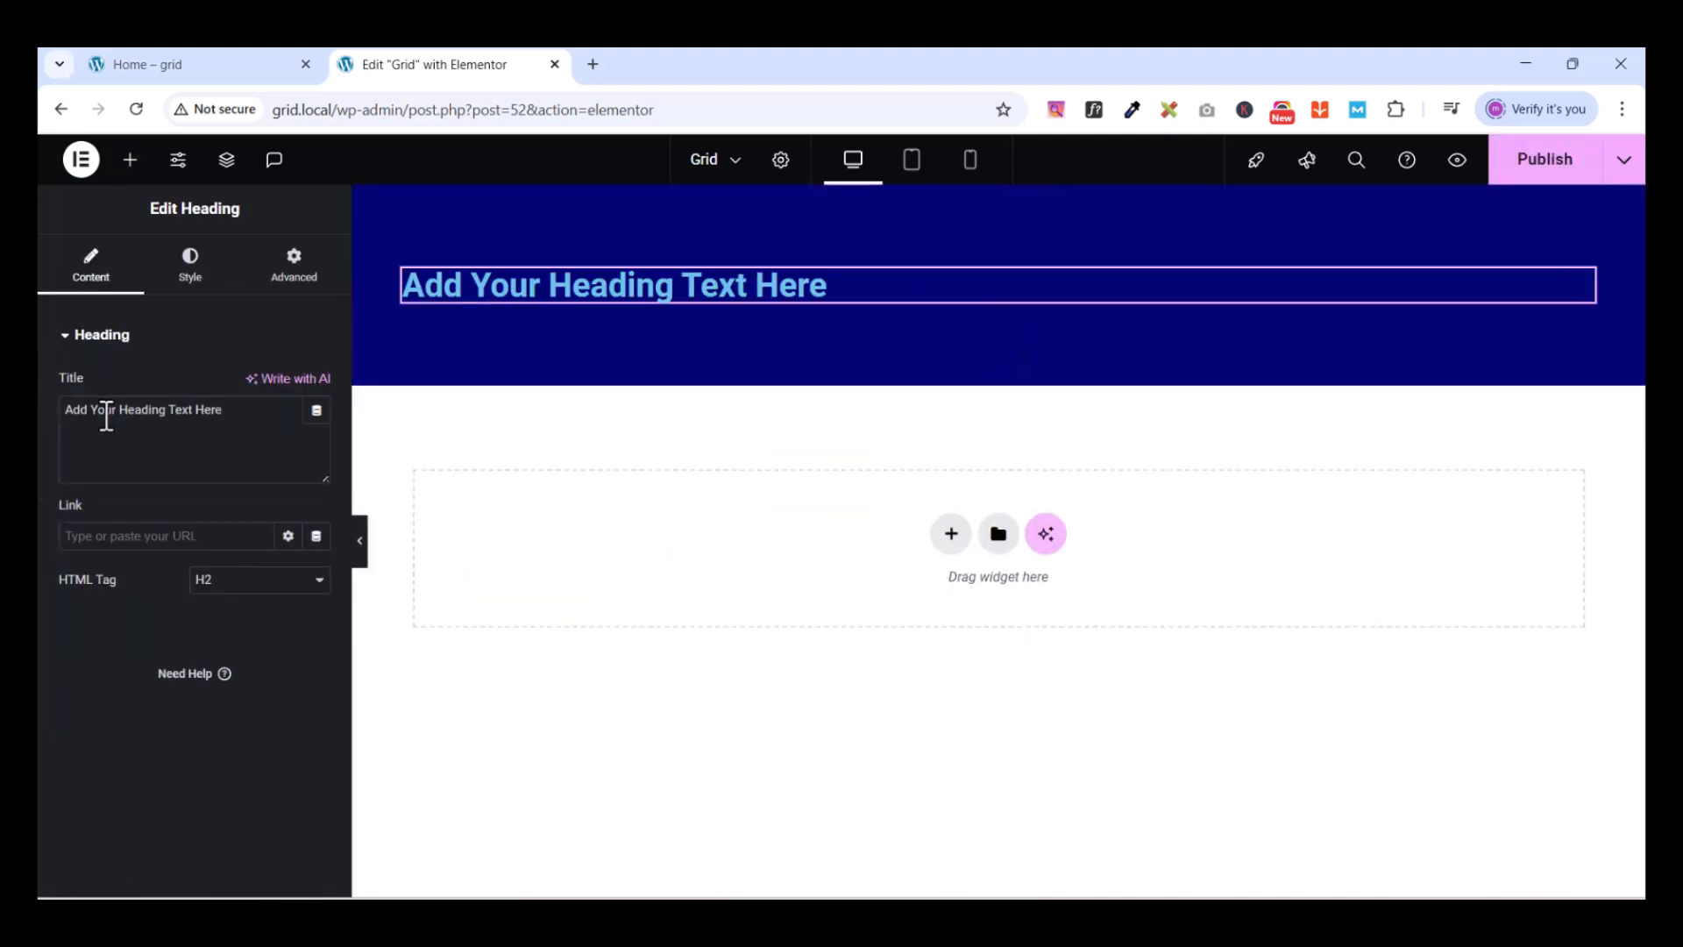
{"action": "triple_click", "coordinate": [106, 412]}
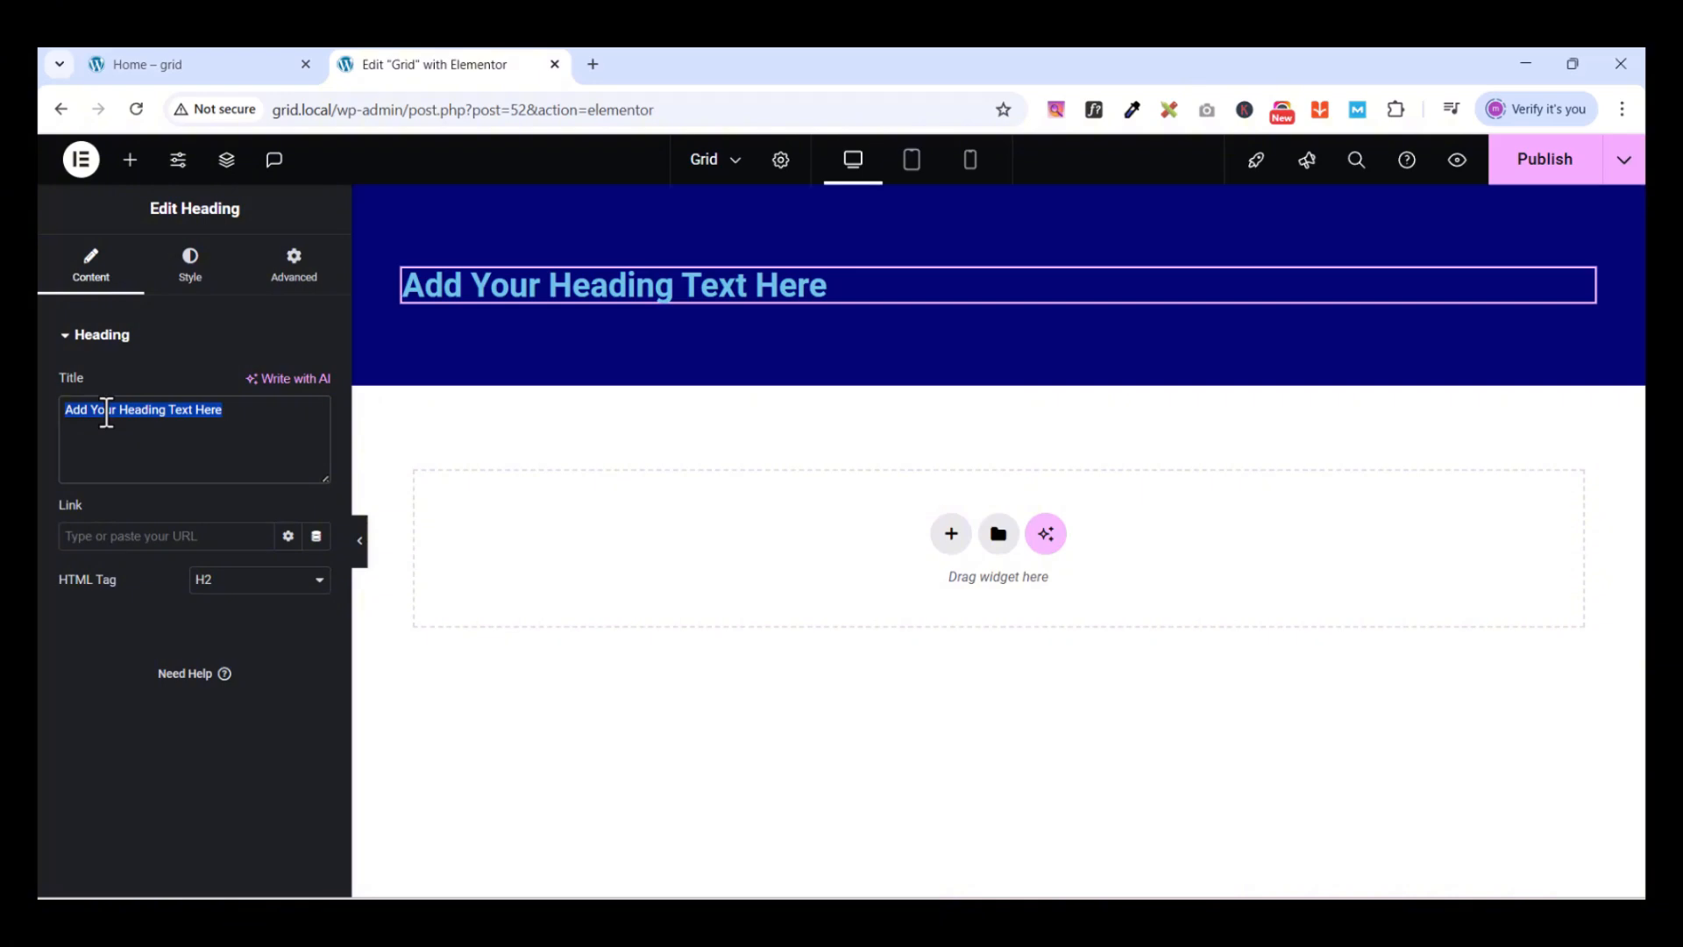
{"action": "type", "text": "ELE"}
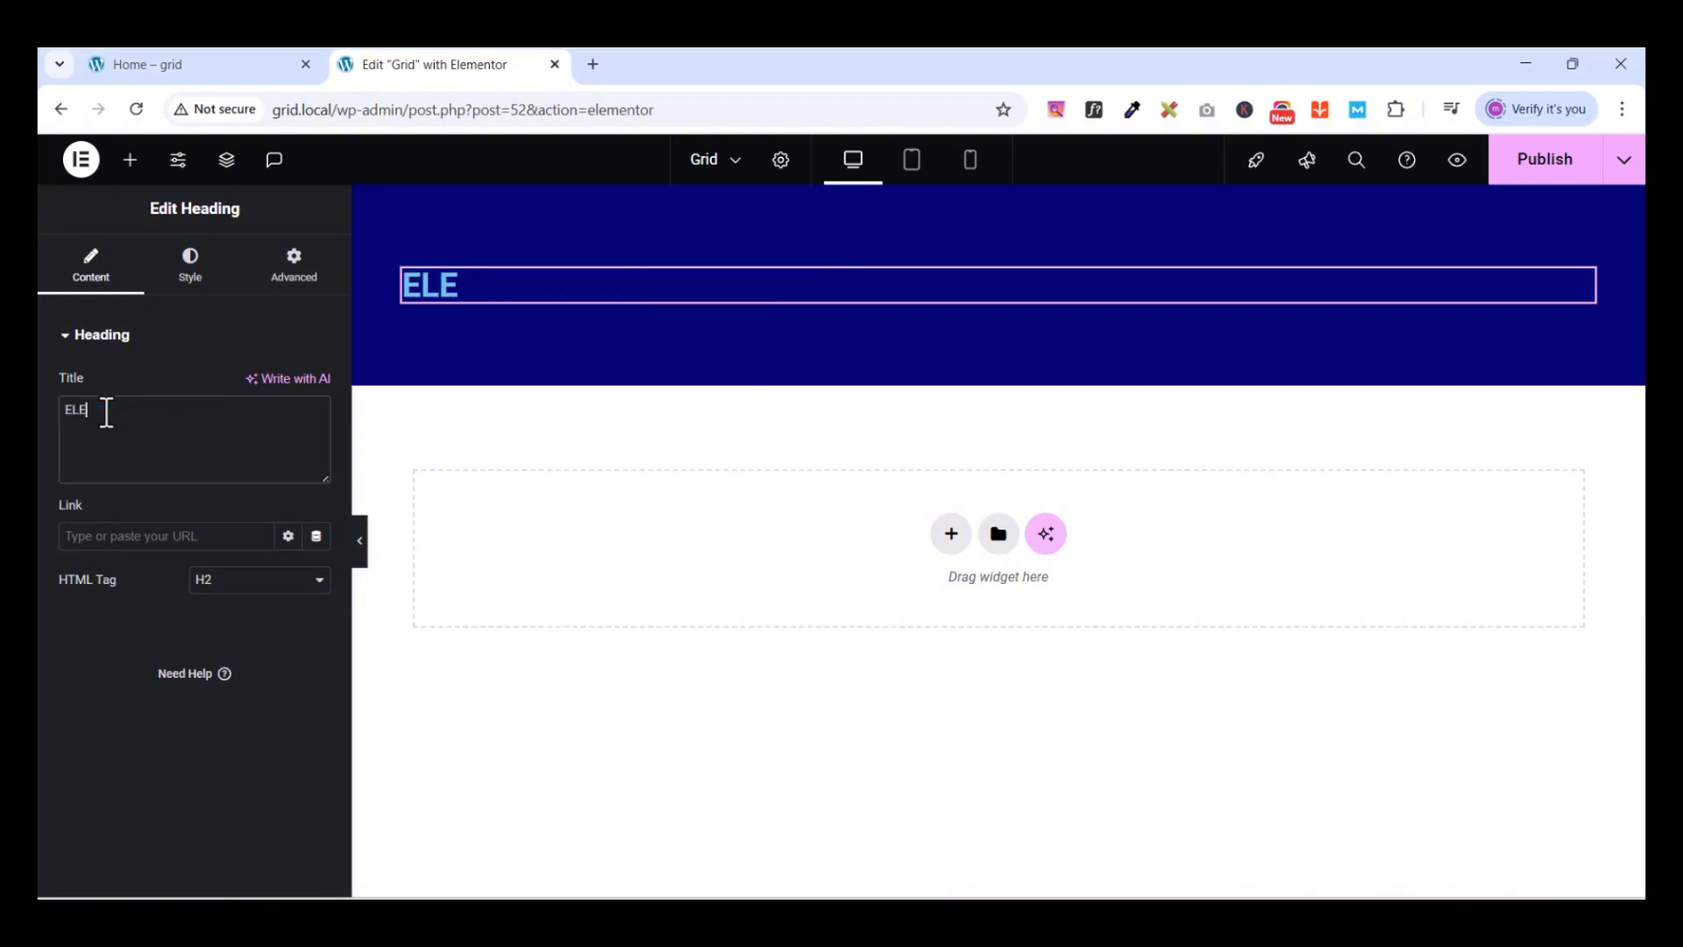
{"action": "type", "text": "MENTOR GRID"}
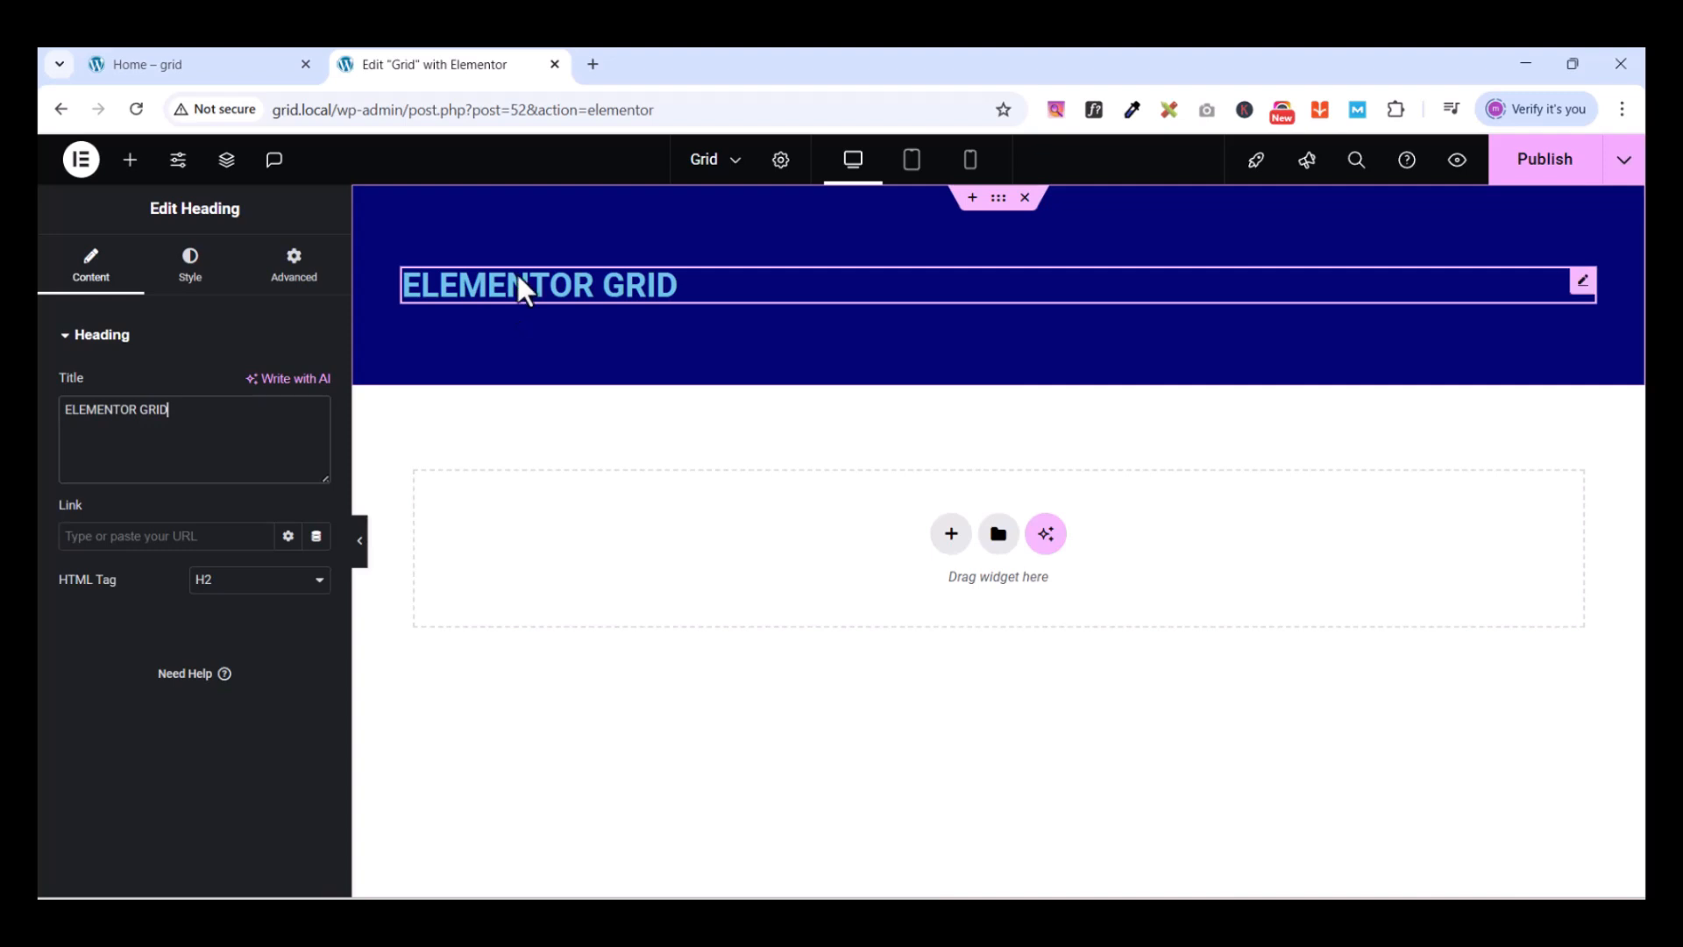
Set the heading's font size to 45 px and center its alignment
{"action": "left_click", "coordinate": [178, 277]}
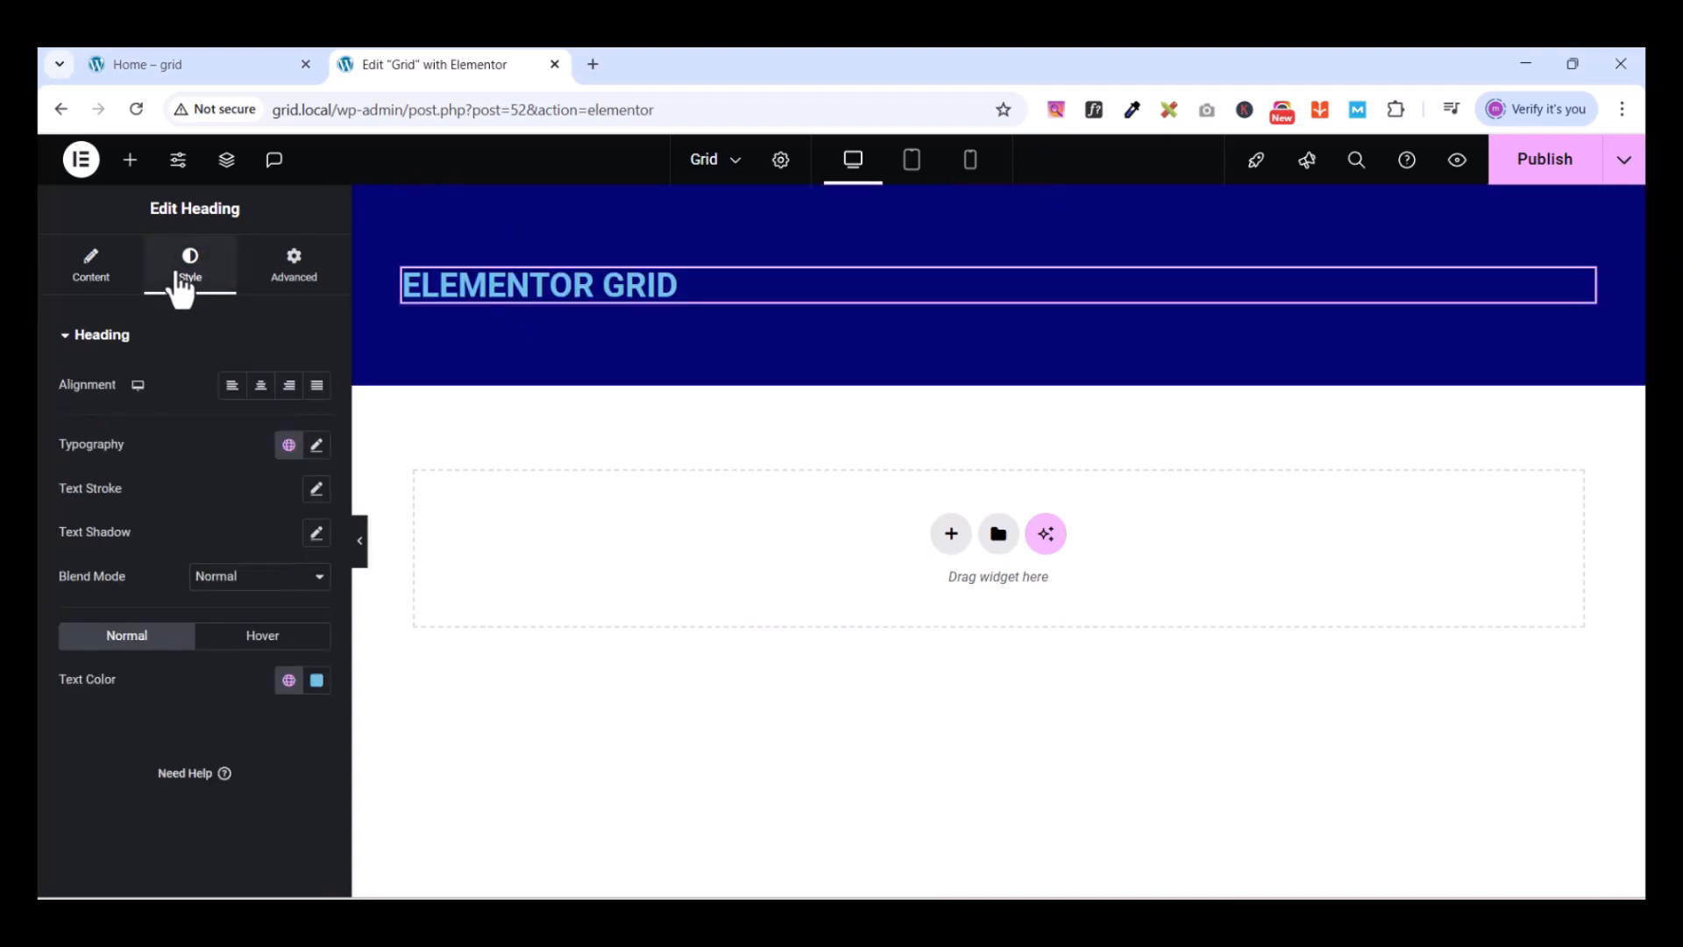
{"action": "left_click", "coordinate": [316, 445]}
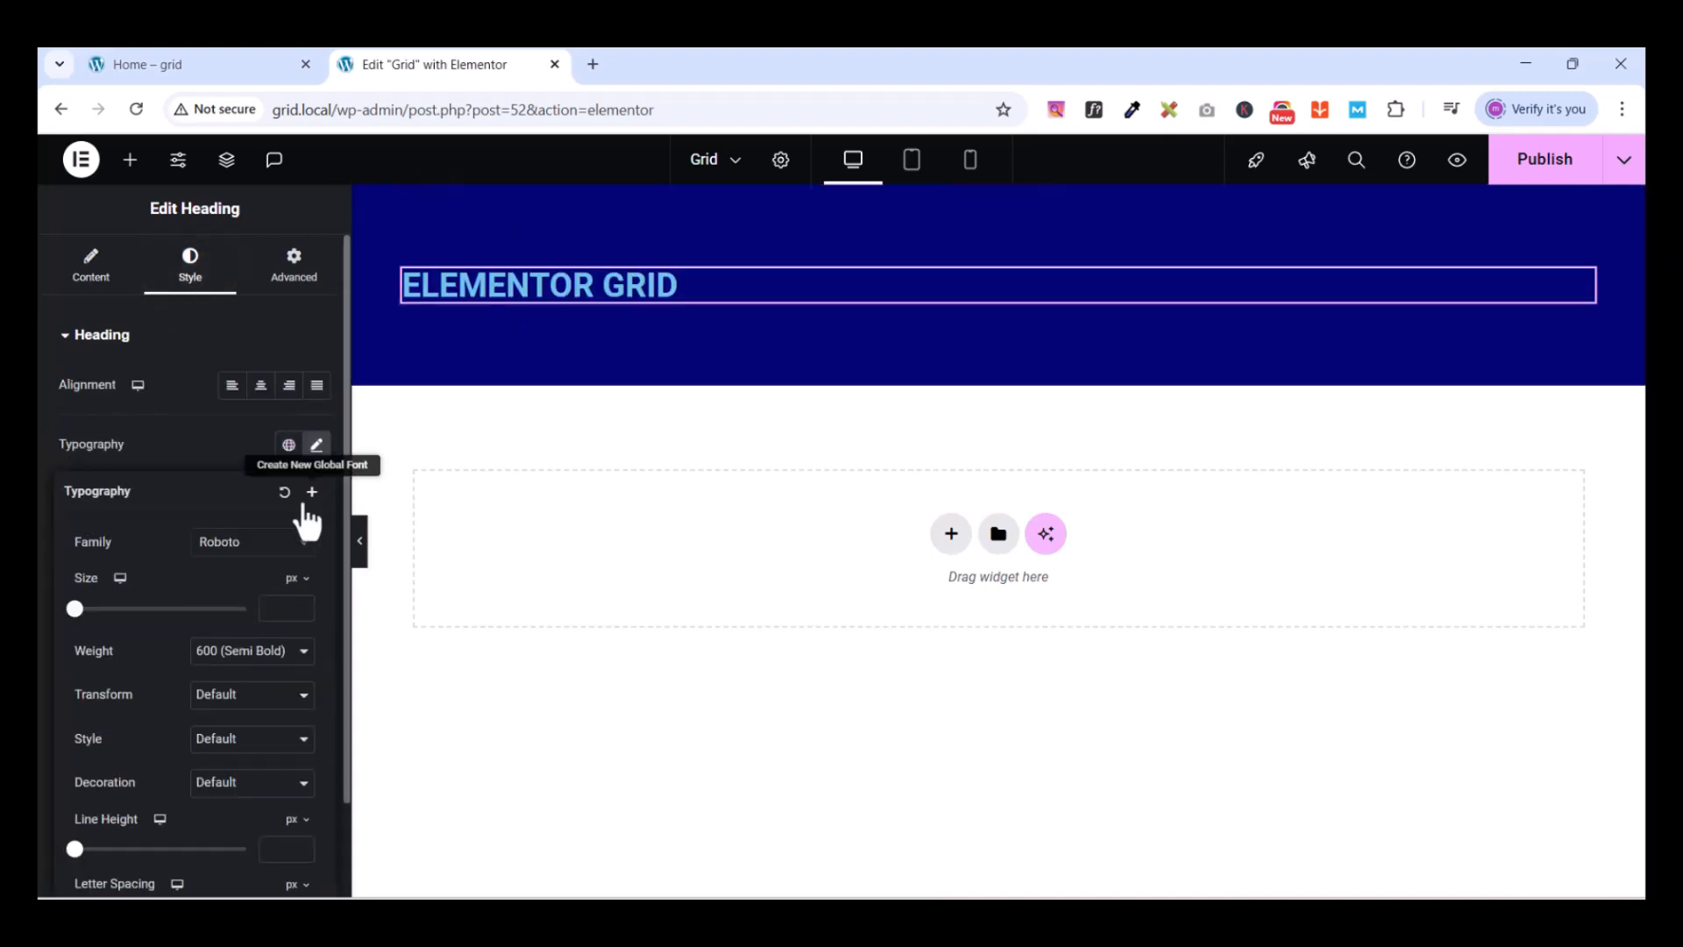
{"action": "left_click_drag", "start_coordinate": [301, 603], "coordinate": [299, 605]}
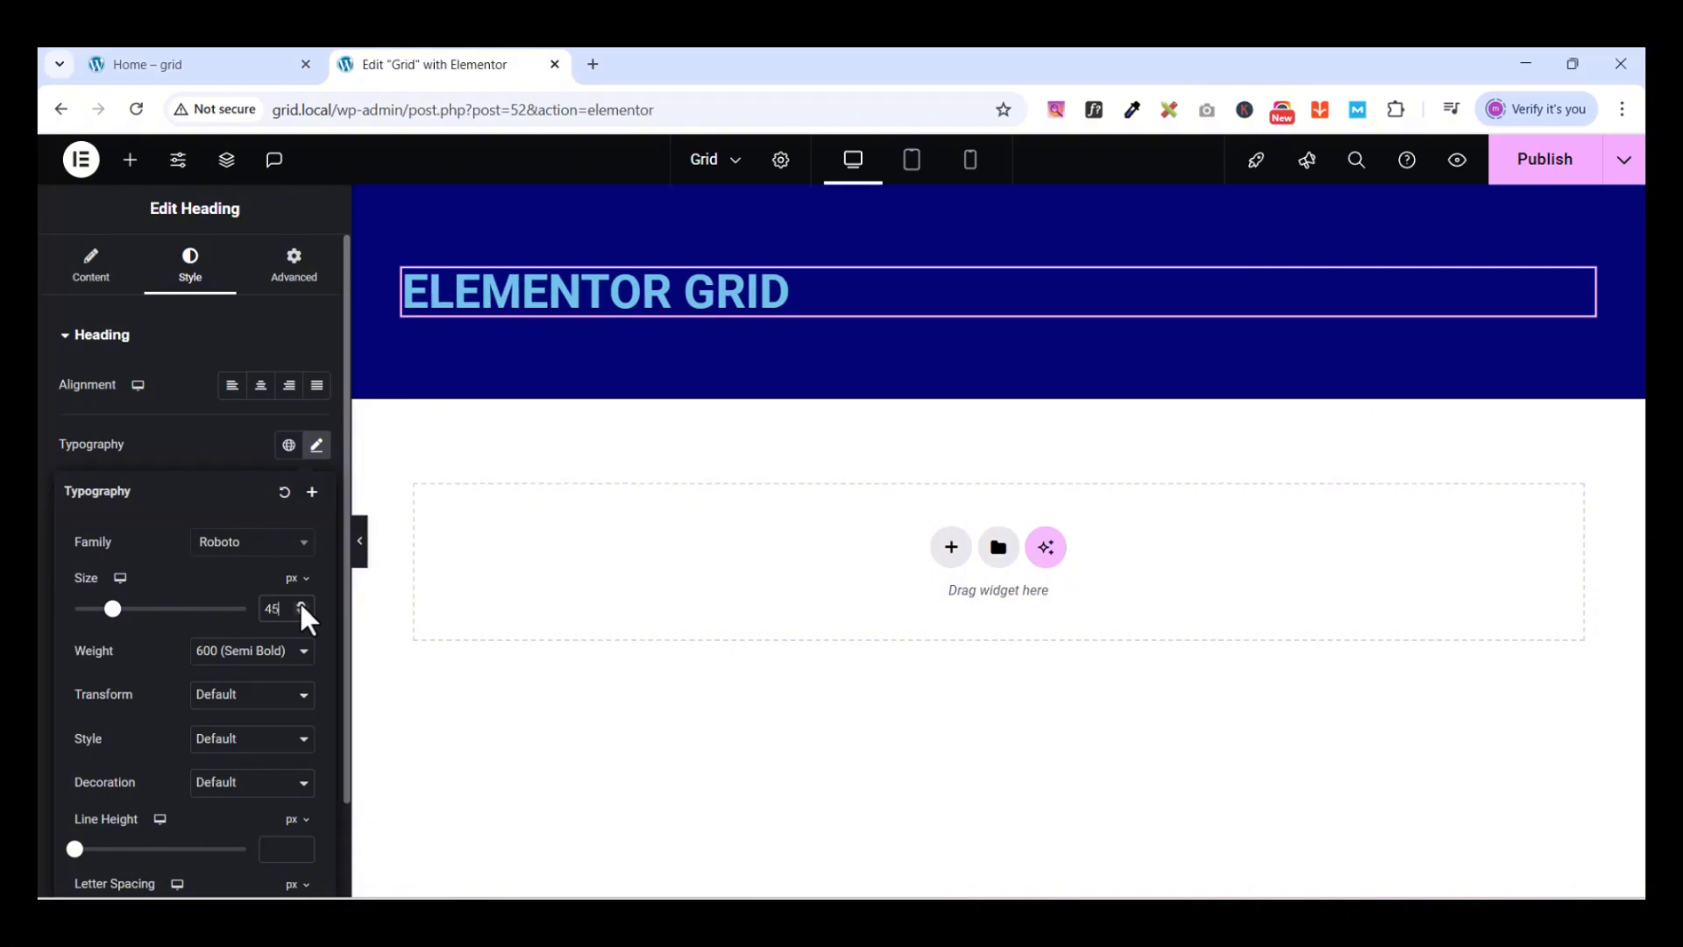
{"action": "left_click", "coordinate": [260, 387]}
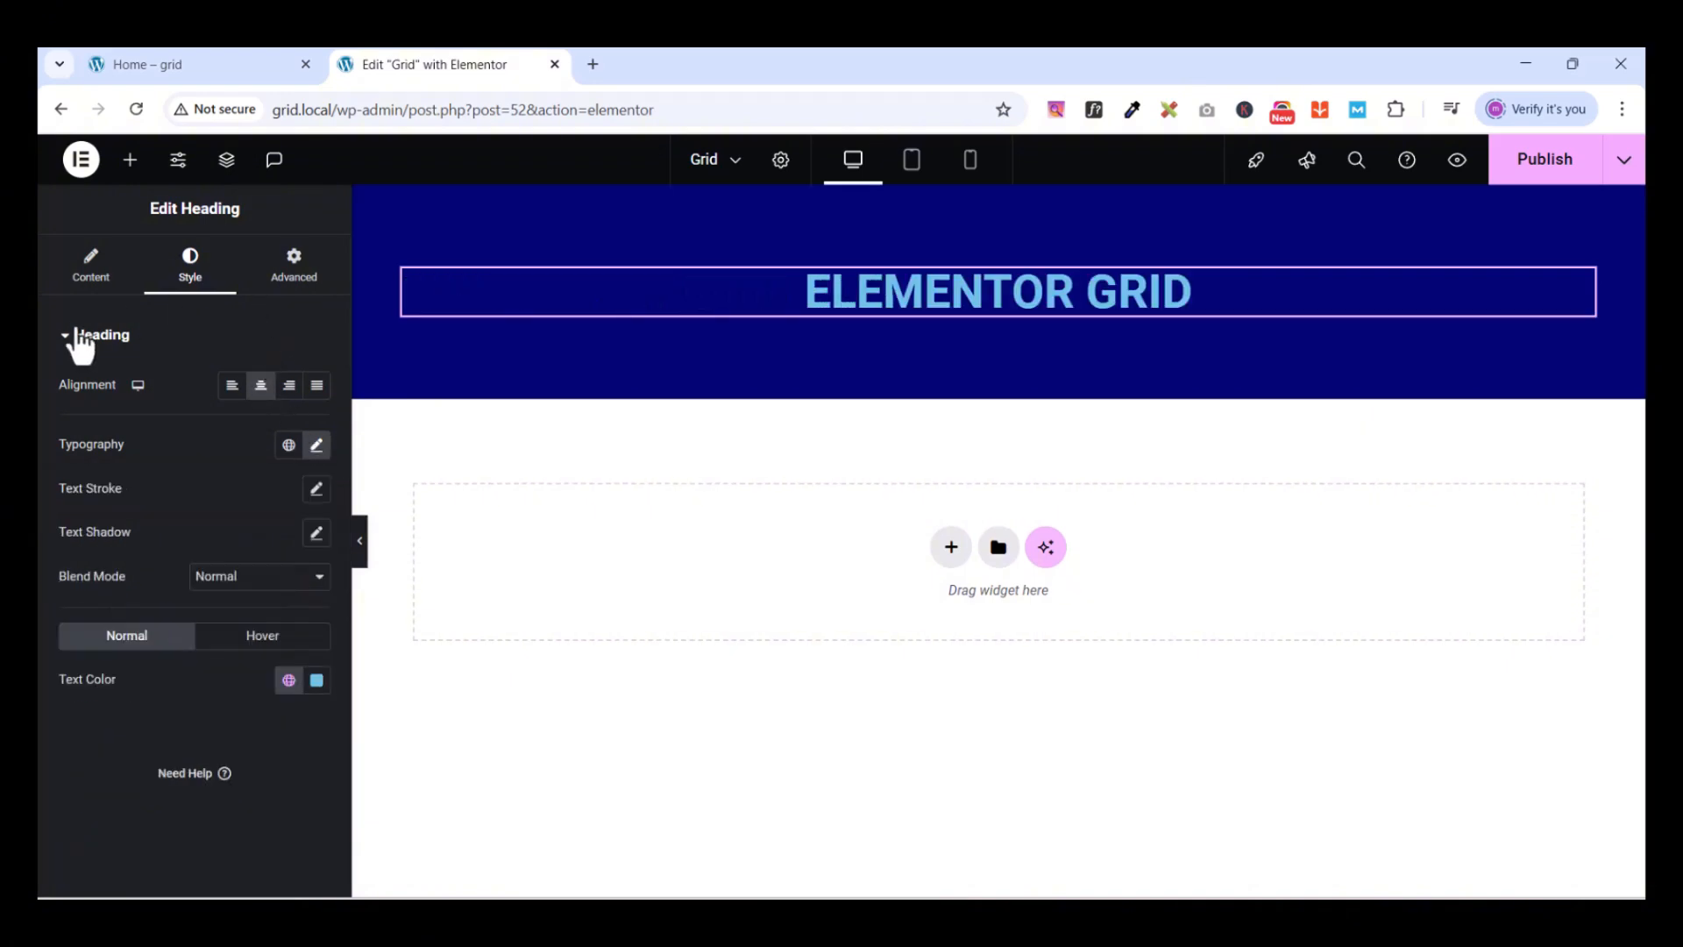
Change the heading's text color to white with a custom color
{"action": "left_click", "coordinate": [289, 680]}
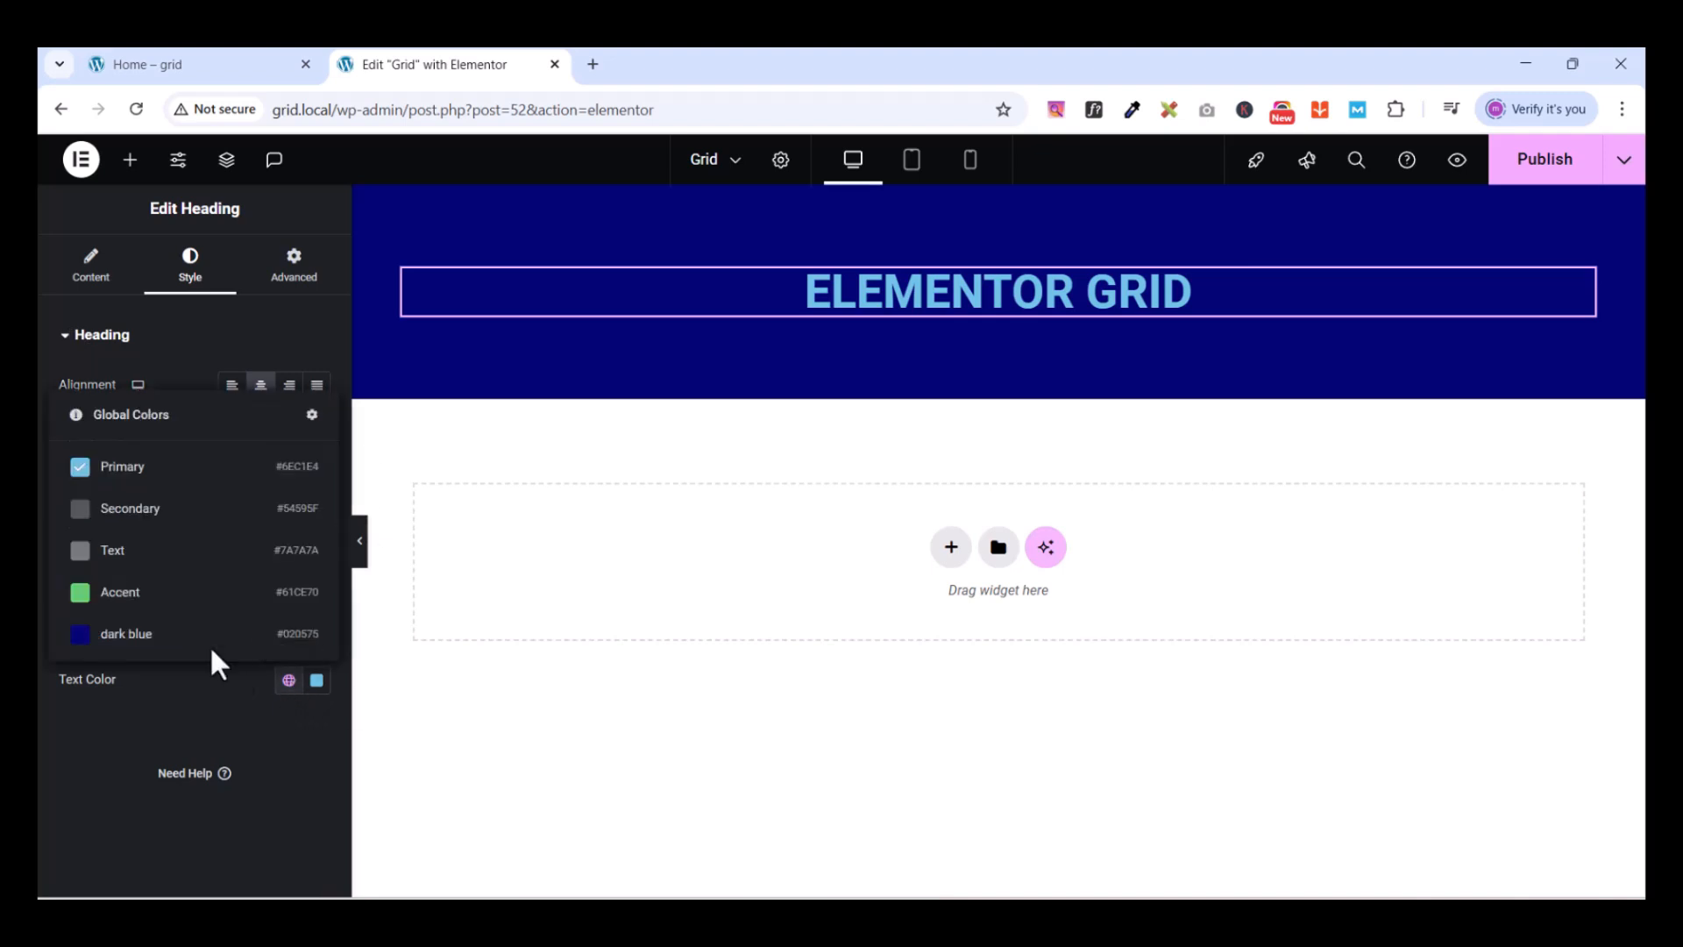
{"action": "left_click", "coordinate": [317, 681]}
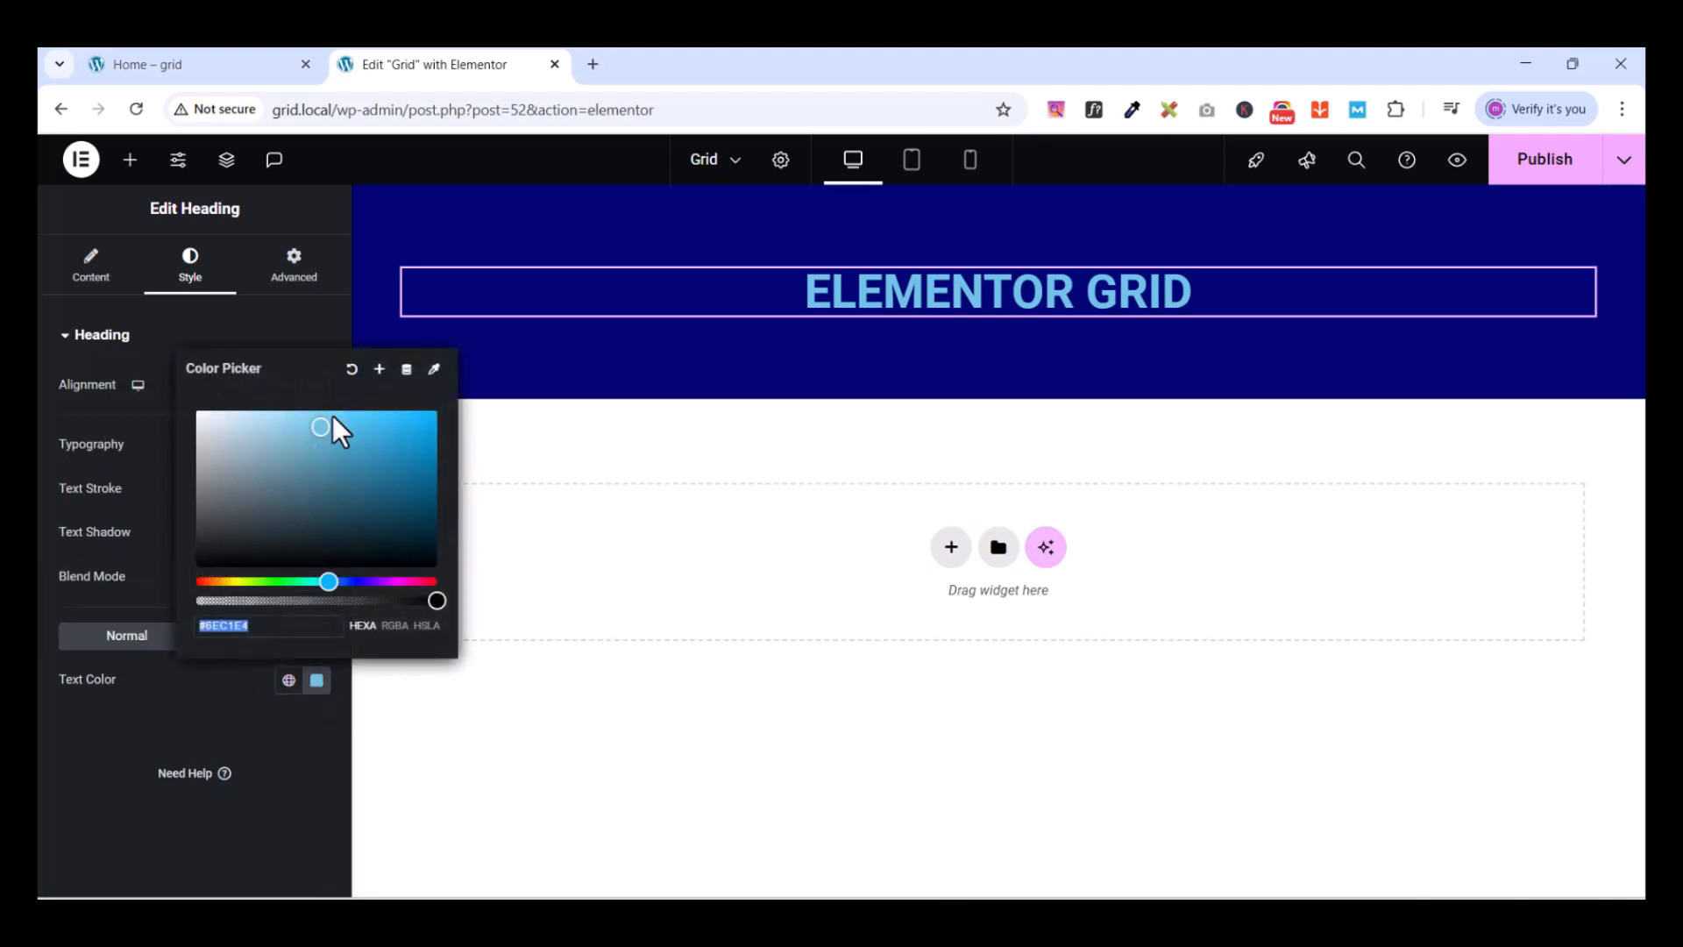
{"action": "left_click_drag", "start_coordinate": [312, 421], "coordinate": [187, 405]}
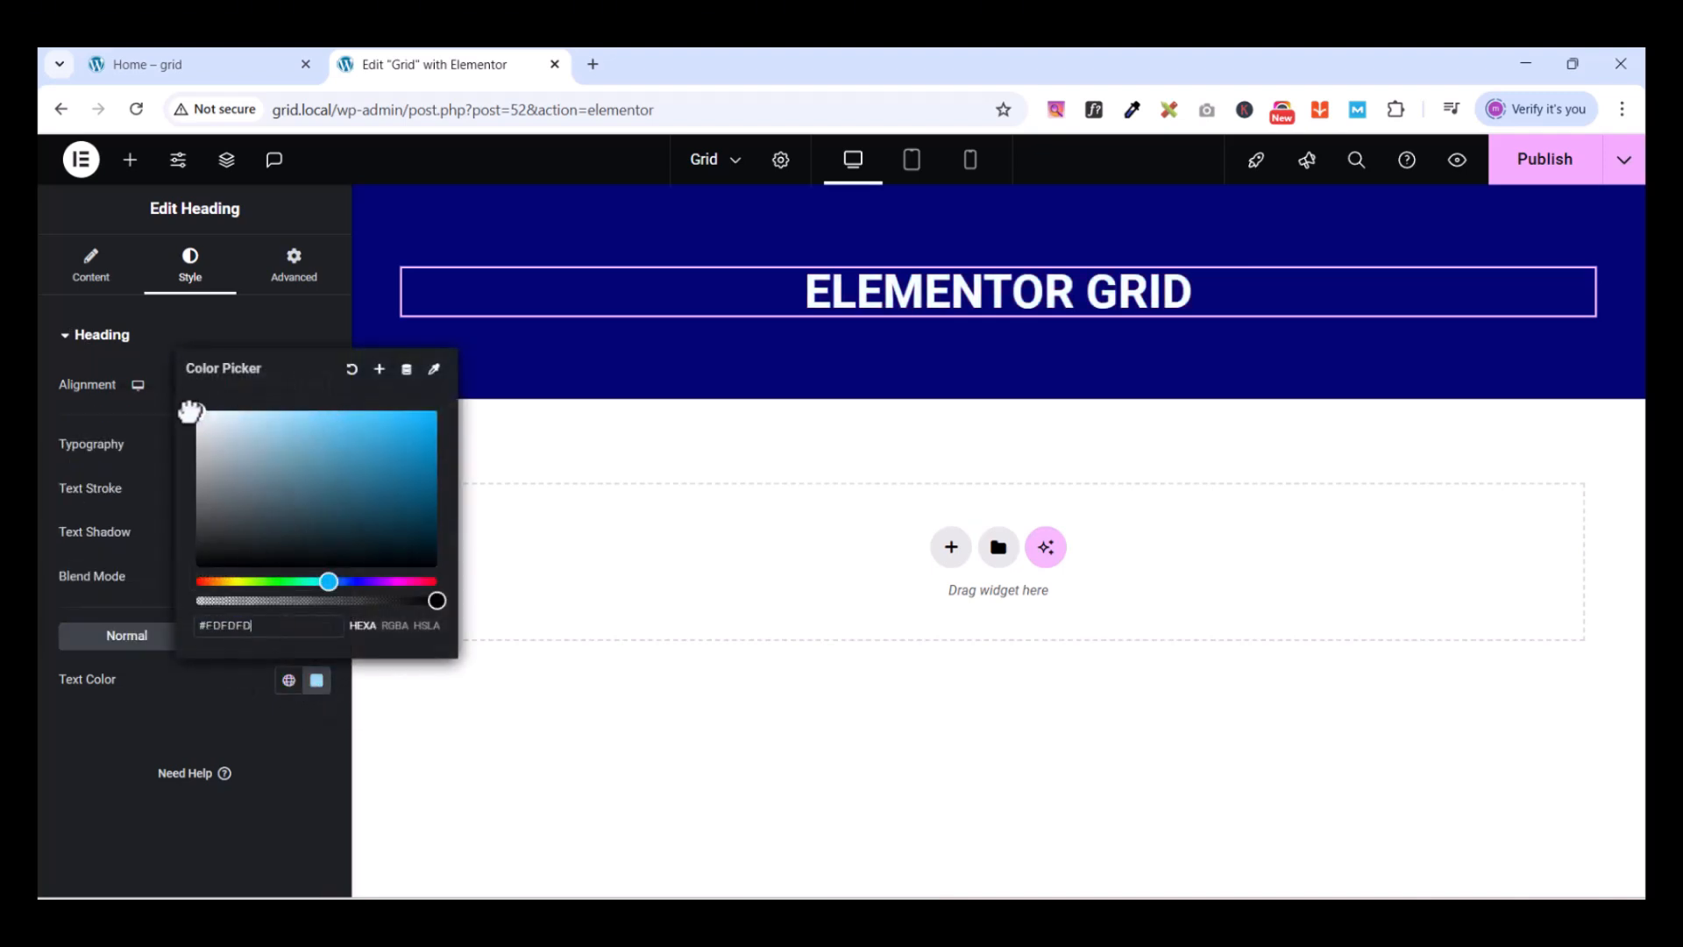
{"action": "left_click", "coordinate": [176, 704]}
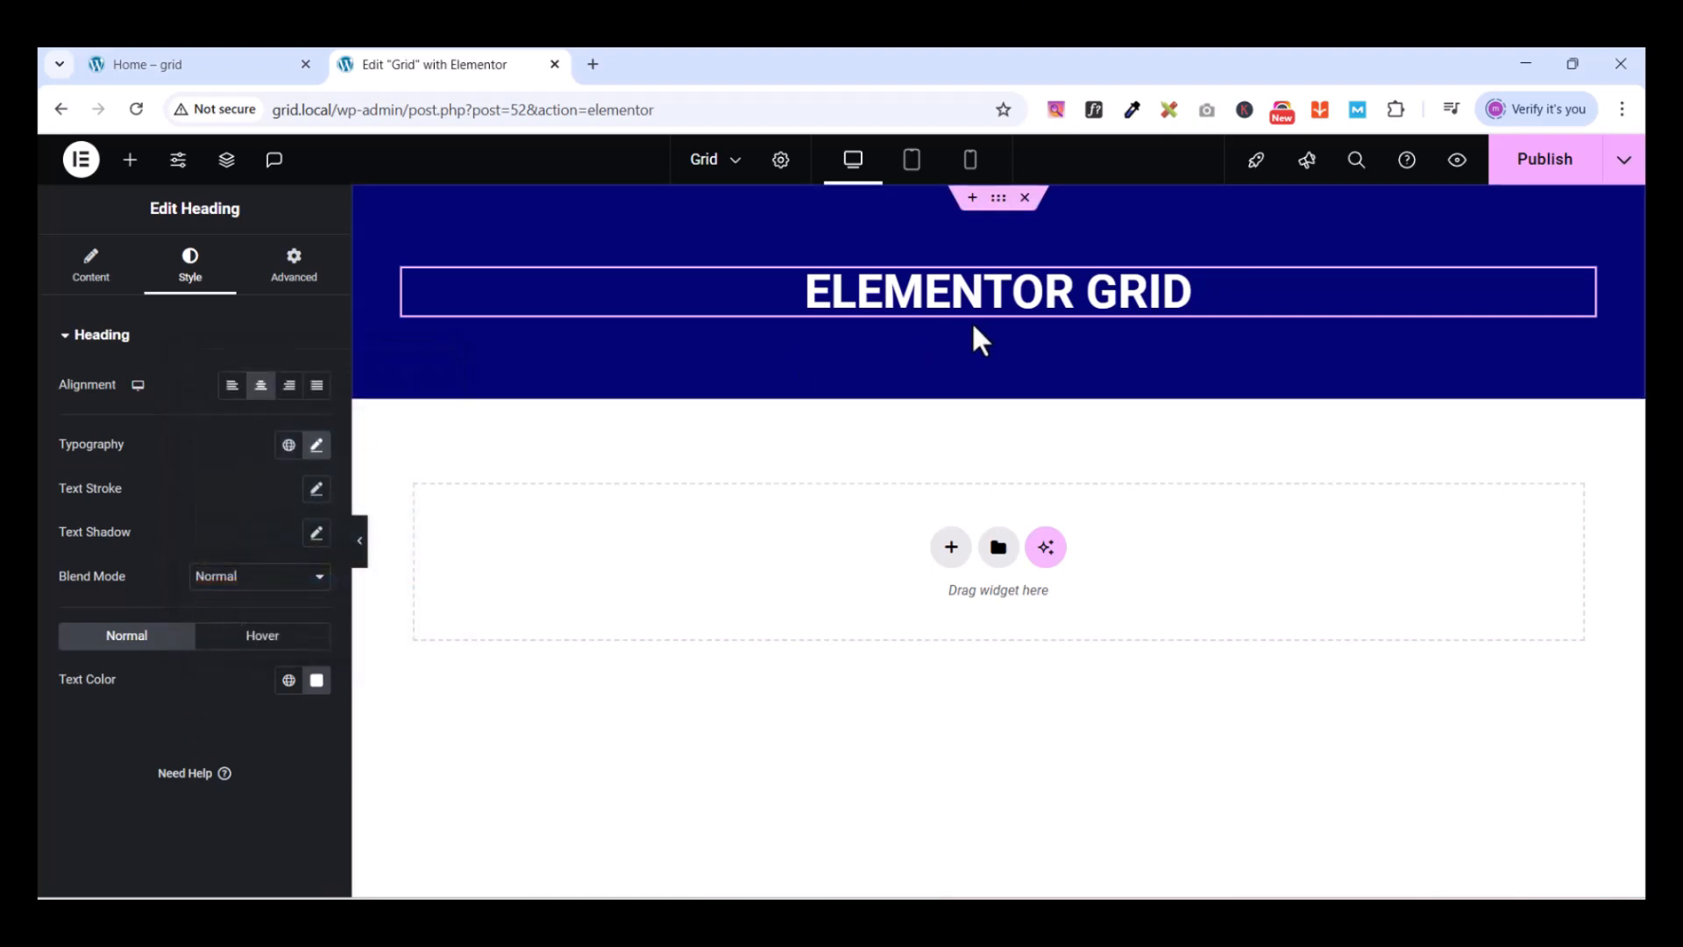
Add a Grid container below the heading and set its padding to 0 px on all sides
{"action": "left_click", "coordinate": [131, 168]}
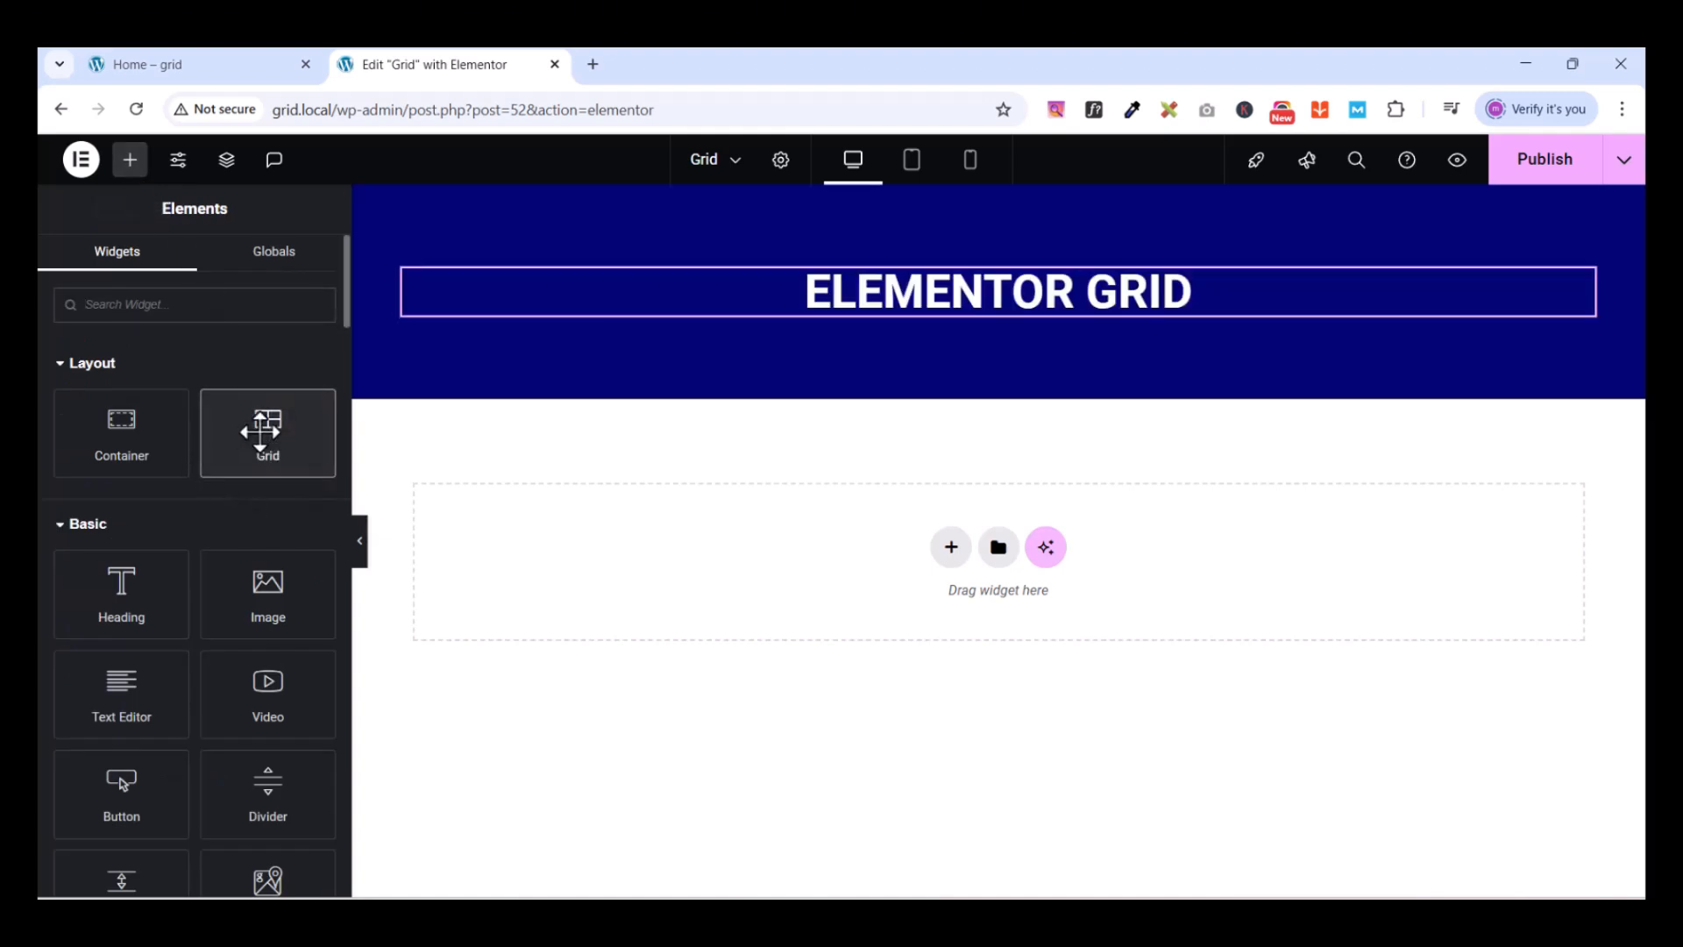
{"action": "left_click_drag", "start_coordinate": [260, 431], "coordinate": [960, 307]}
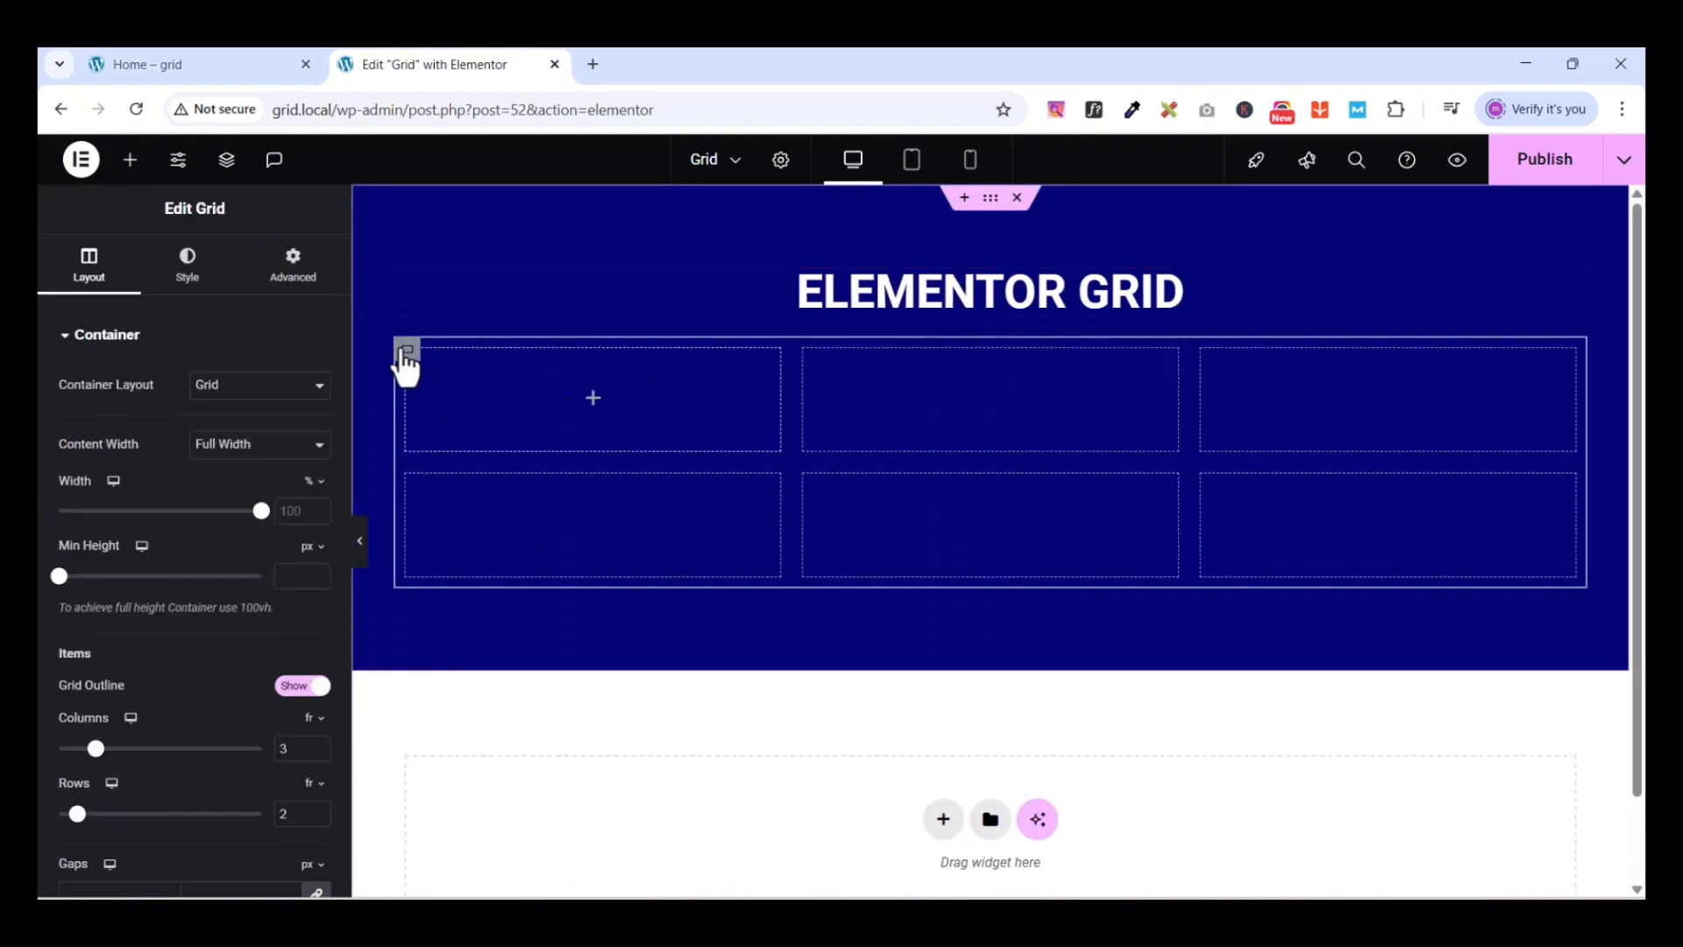
{"action": "left_click", "coordinate": [292, 267]}
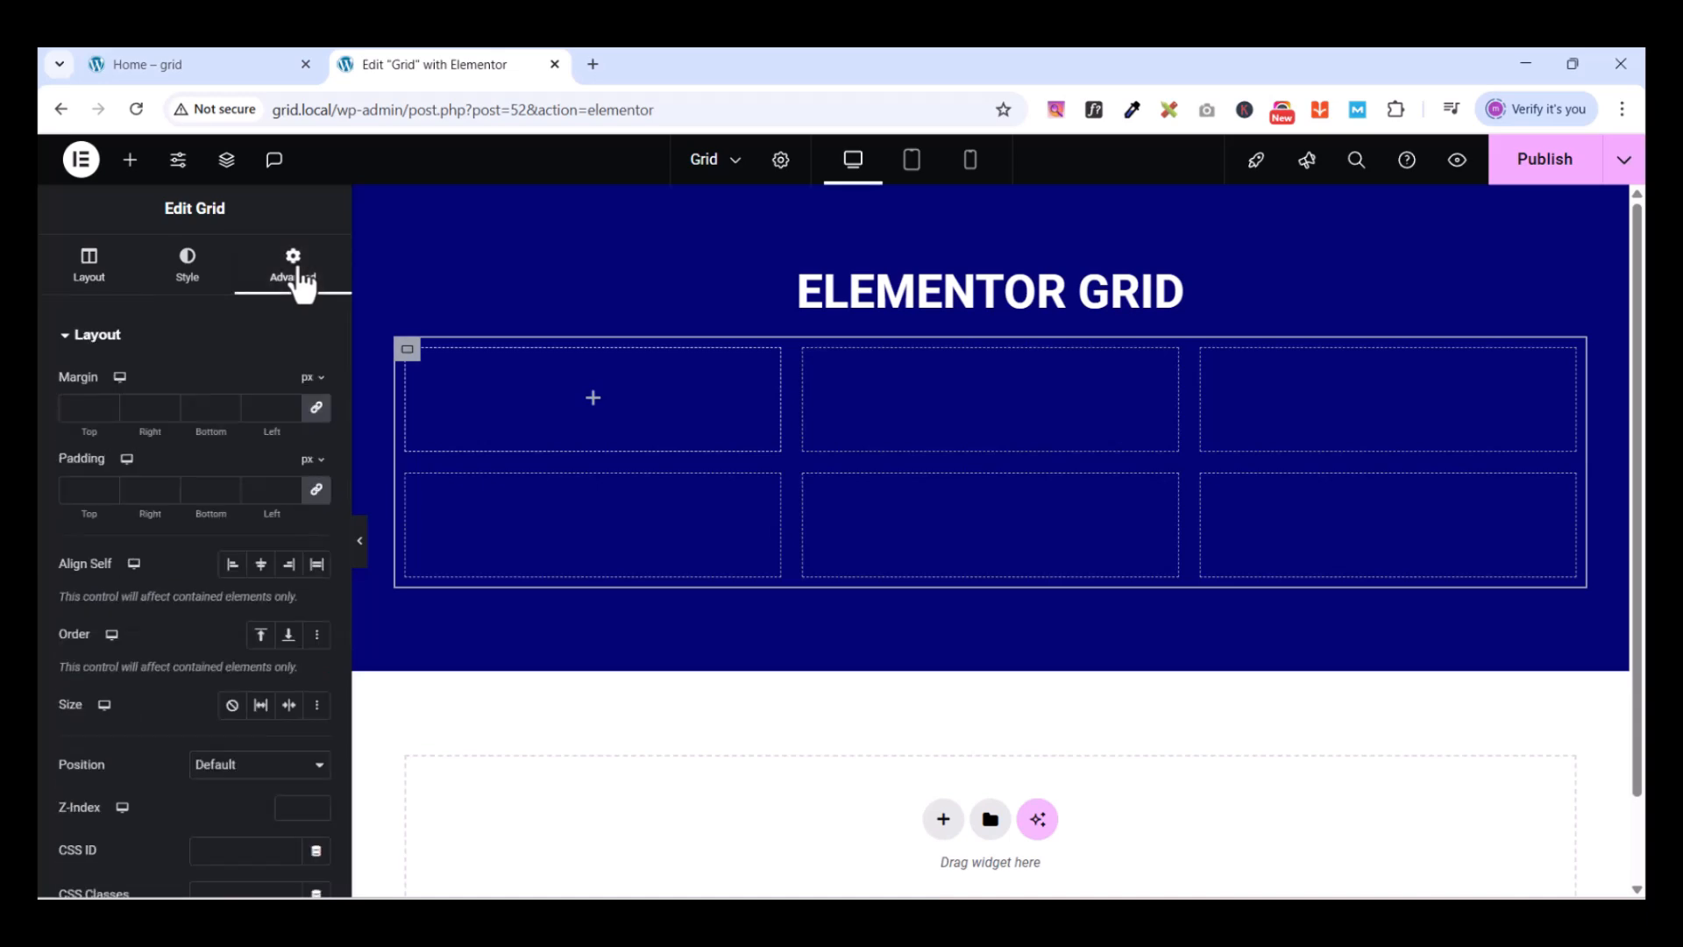
{"action": "left_click", "coordinate": [314, 492]}
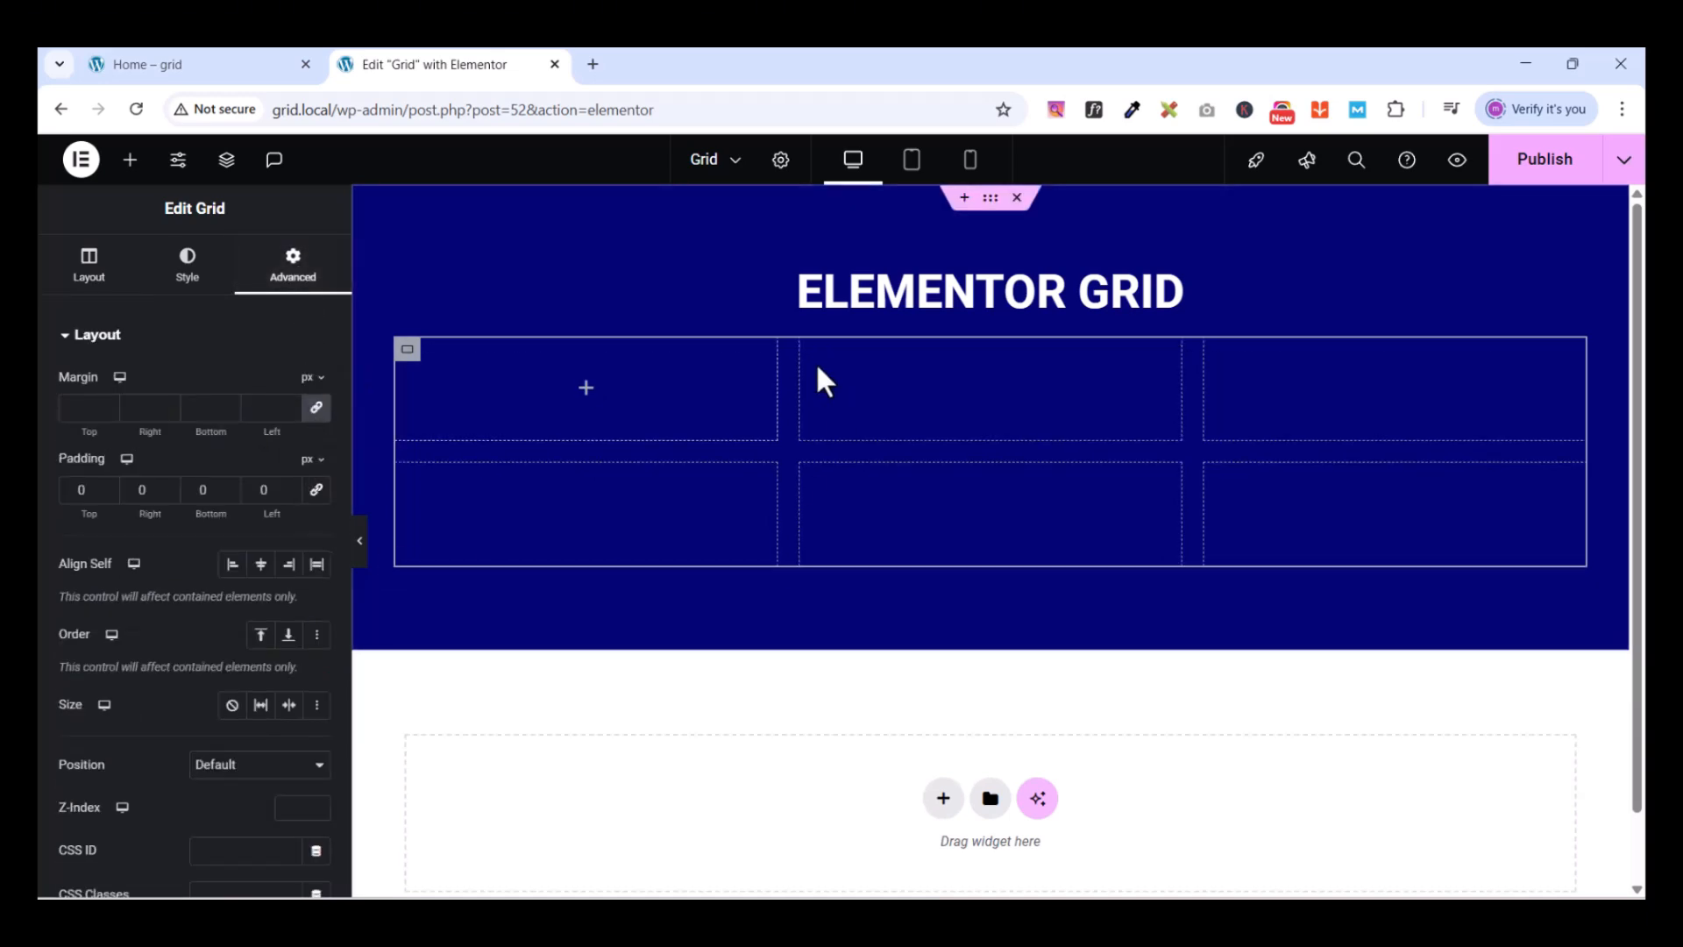
Add a Container to the grid's first cell and set its padding to 0 px on all sides
{"action": "left_click", "coordinate": [134, 167]}
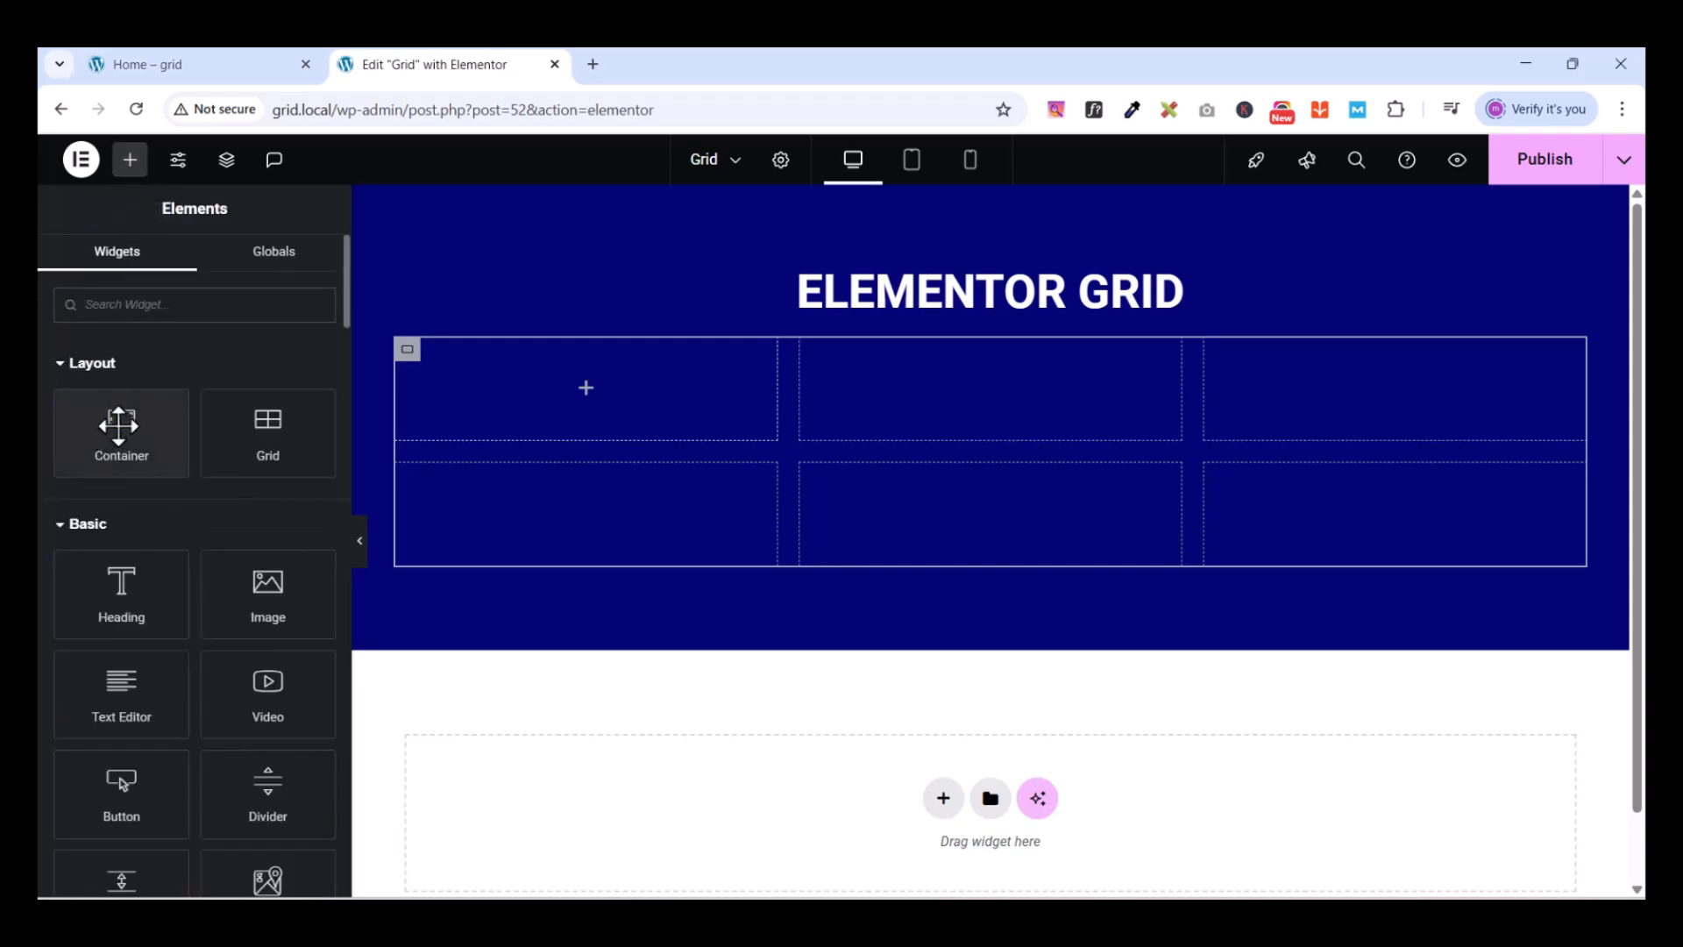
{"action": "left_click_drag", "start_coordinate": [118, 426], "coordinate": [580, 382]}
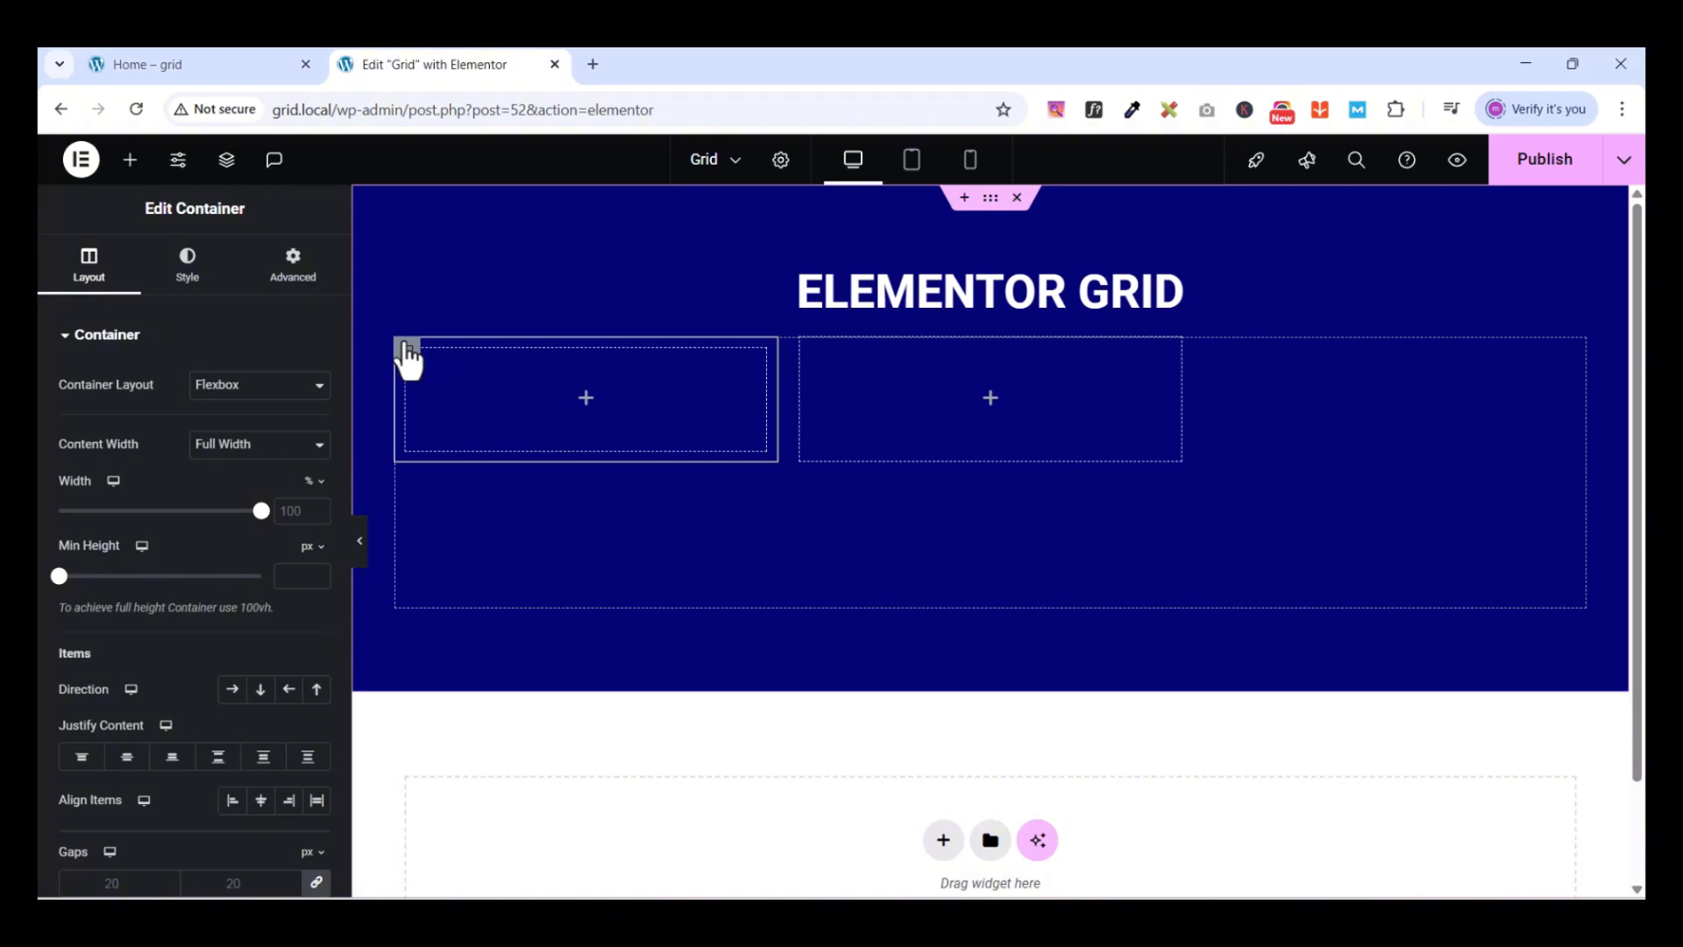
{"action": "left_click", "coordinate": [292, 263]}
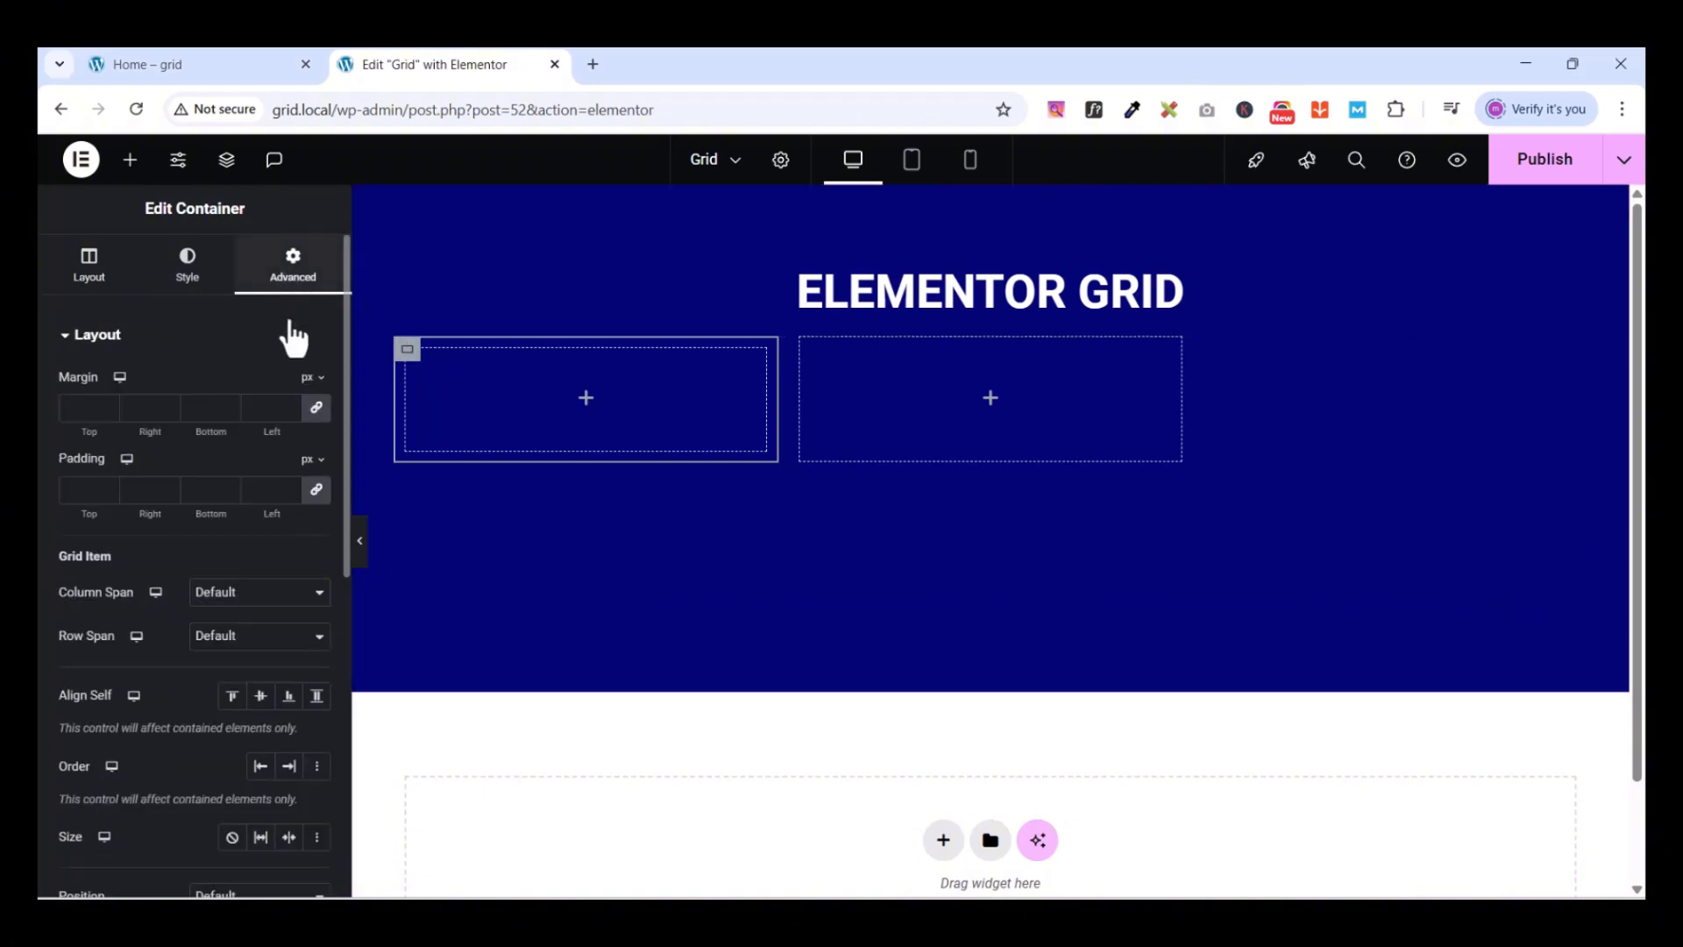
{"action": "left_click", "coordinate": [316, 491]}
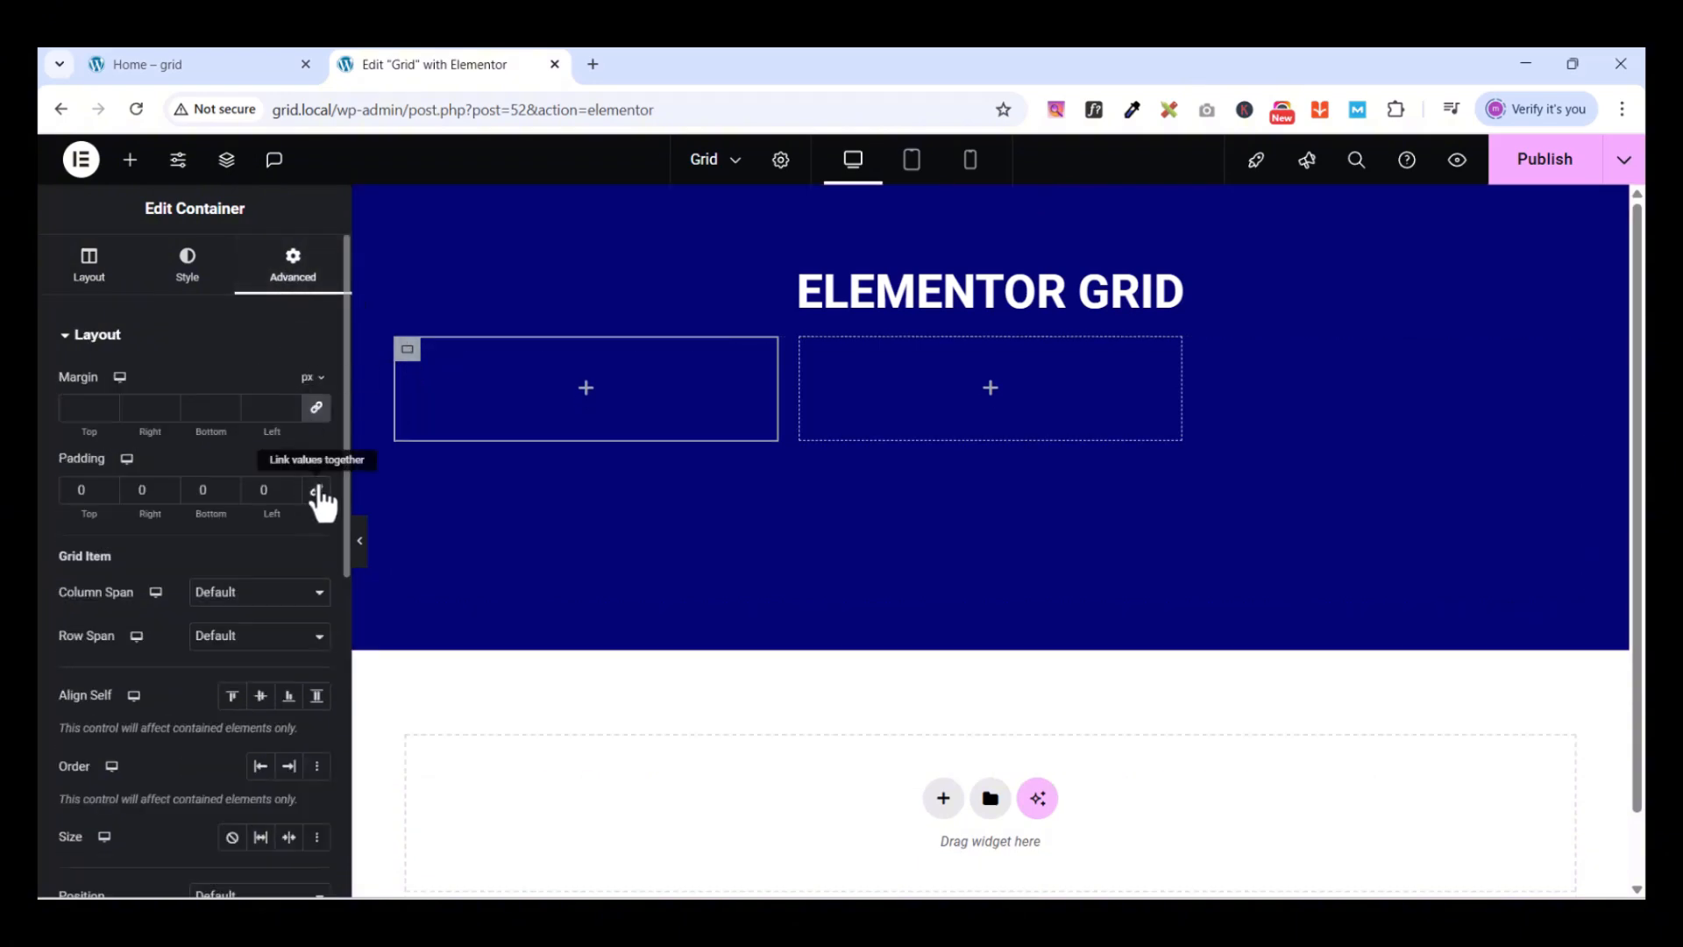
Find the Icon widget and place it inside the container in the grid's first cell
{"action": "left_click", "coordinate": [130, 160]}
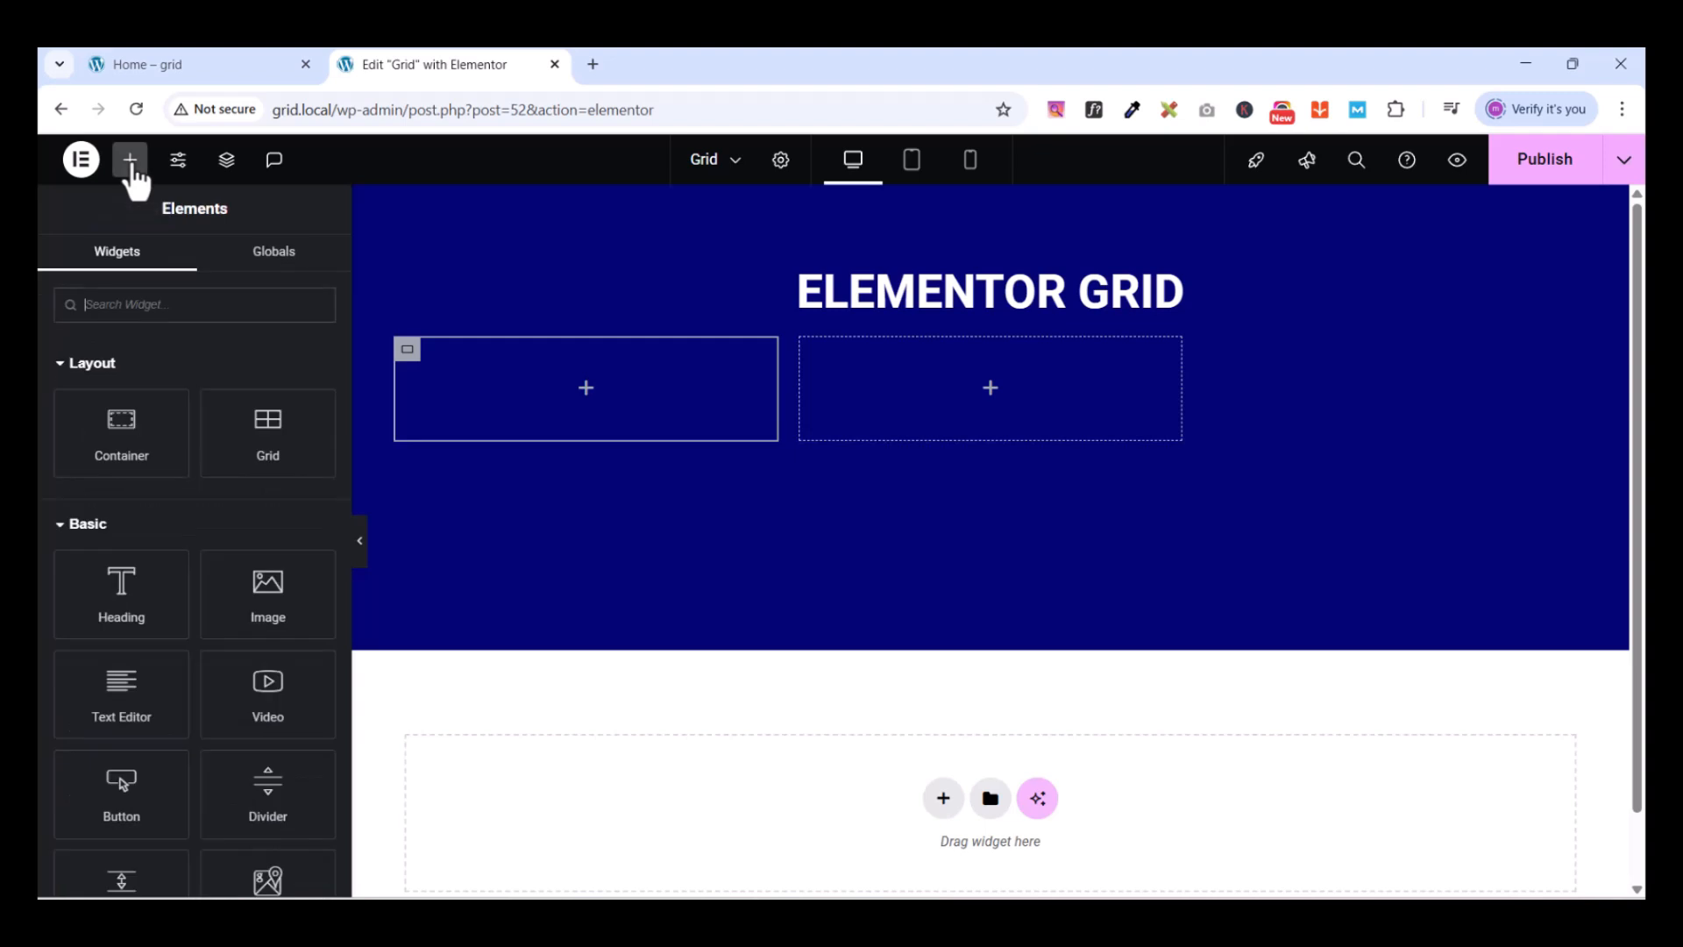
{"action": "left_click", "coordinate": [130, 304]}
{"action": "type", "text": "ICON"}
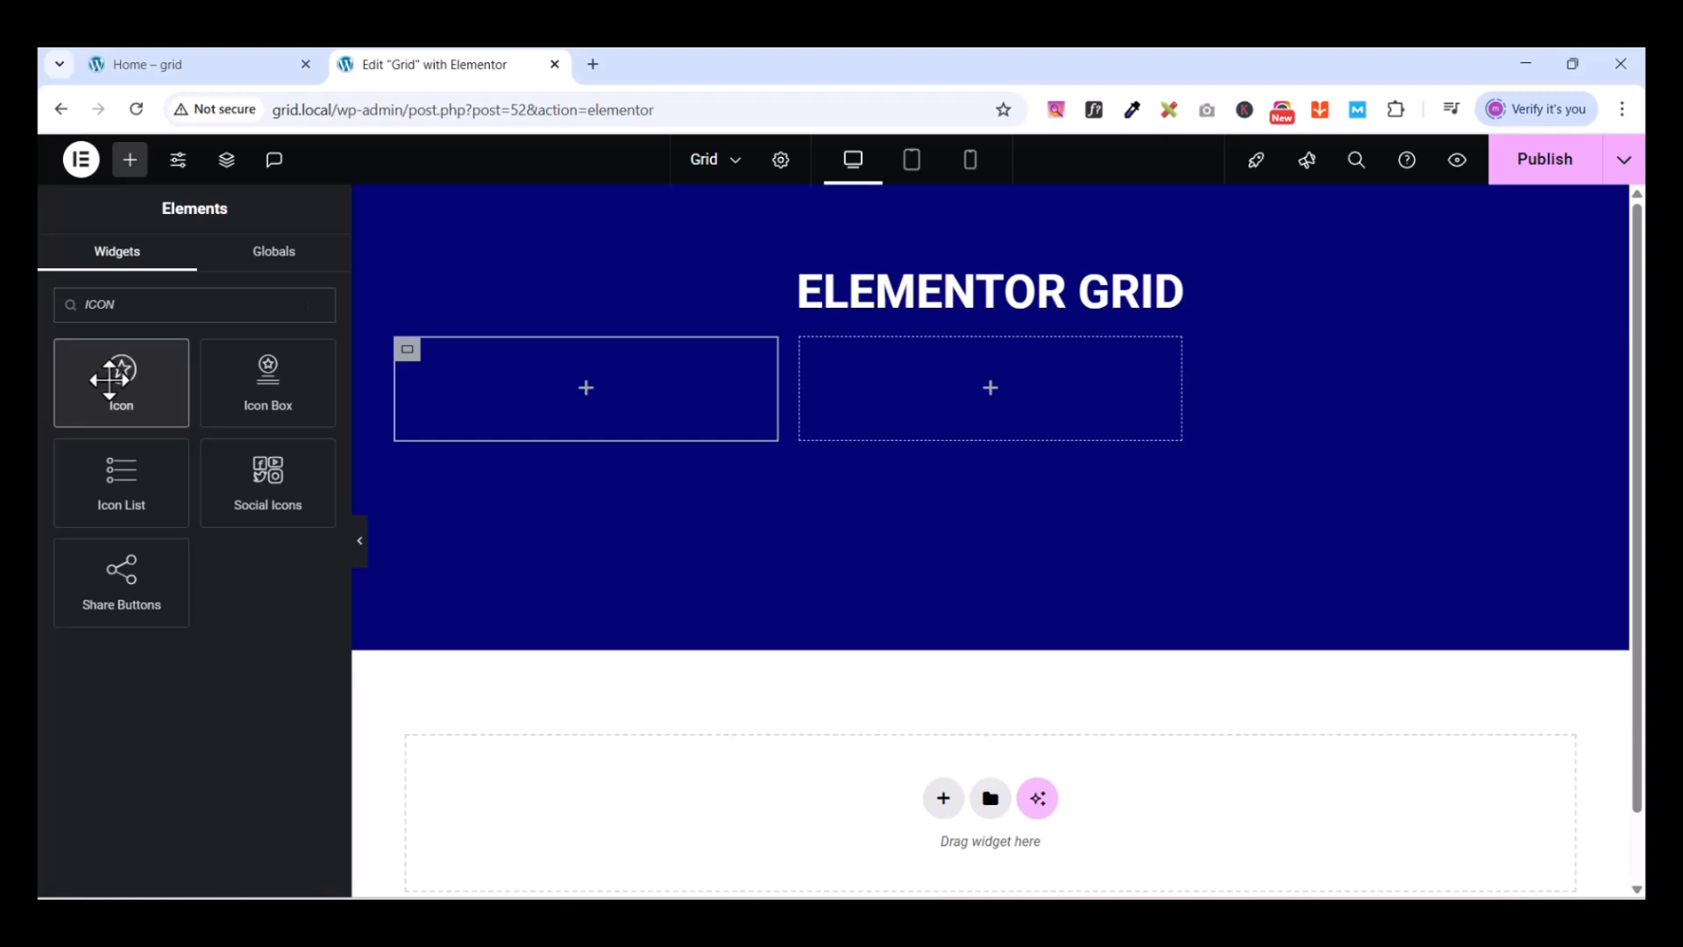
{"action": "left_click_drag", "start_coordinate": [121, 372], "coordinate": [589, 384]}
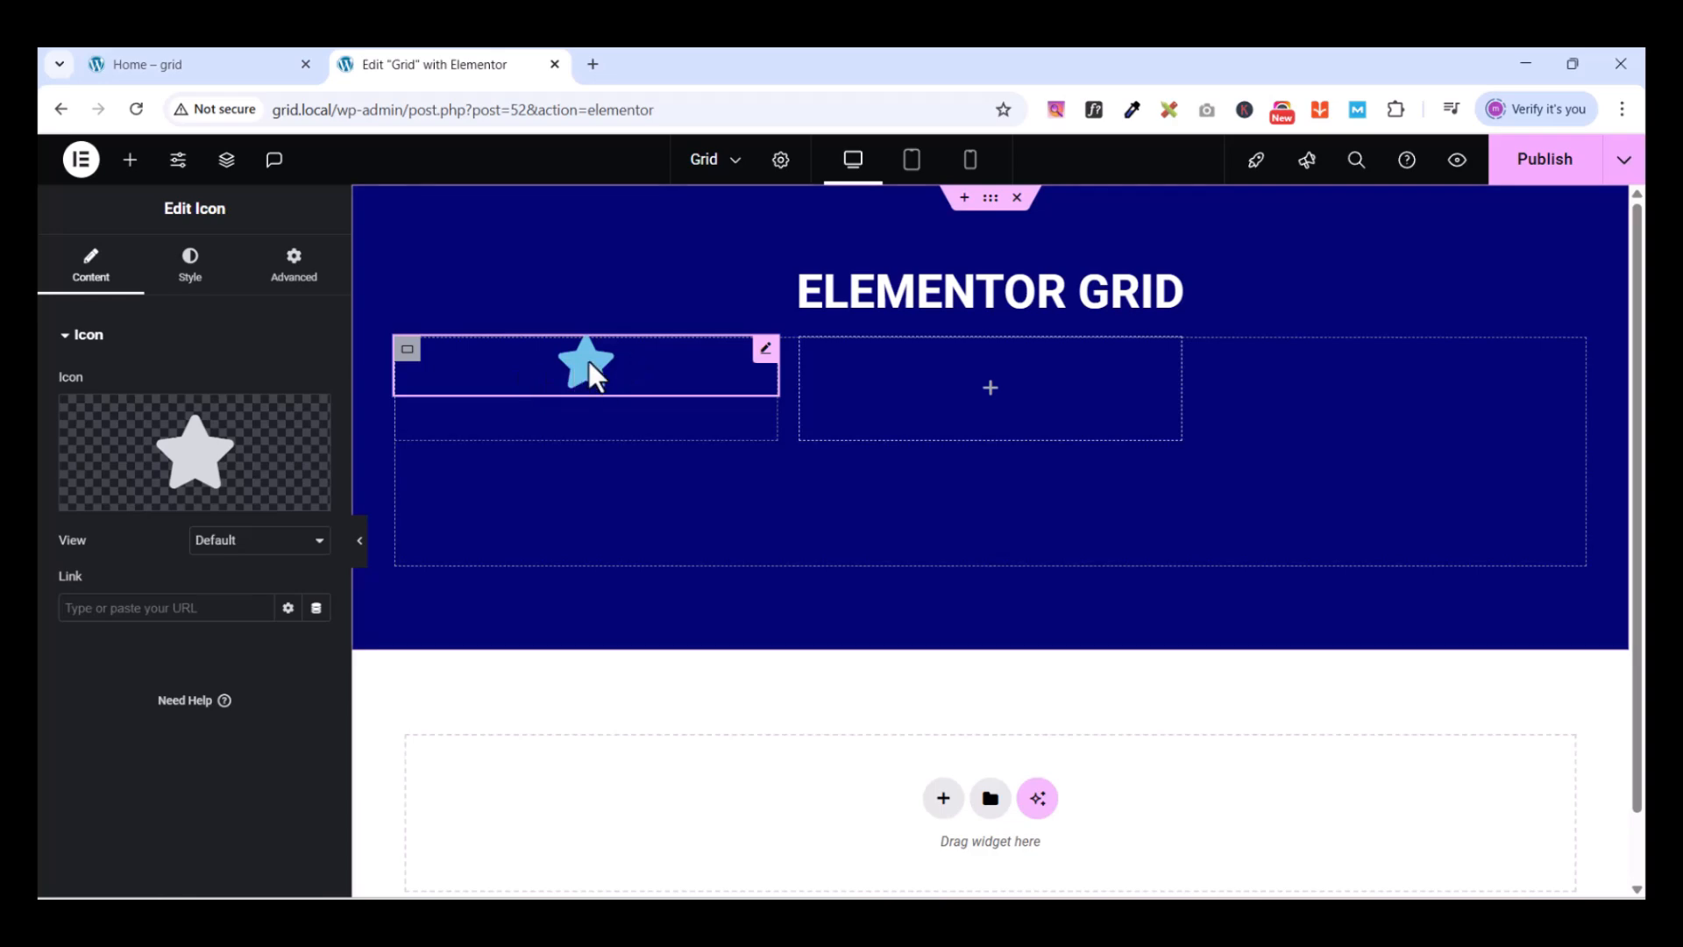
Add a Text Editor widget below the star icon in the grid's first cell
{"action": "left_click", "coordinate": [129, 162]}
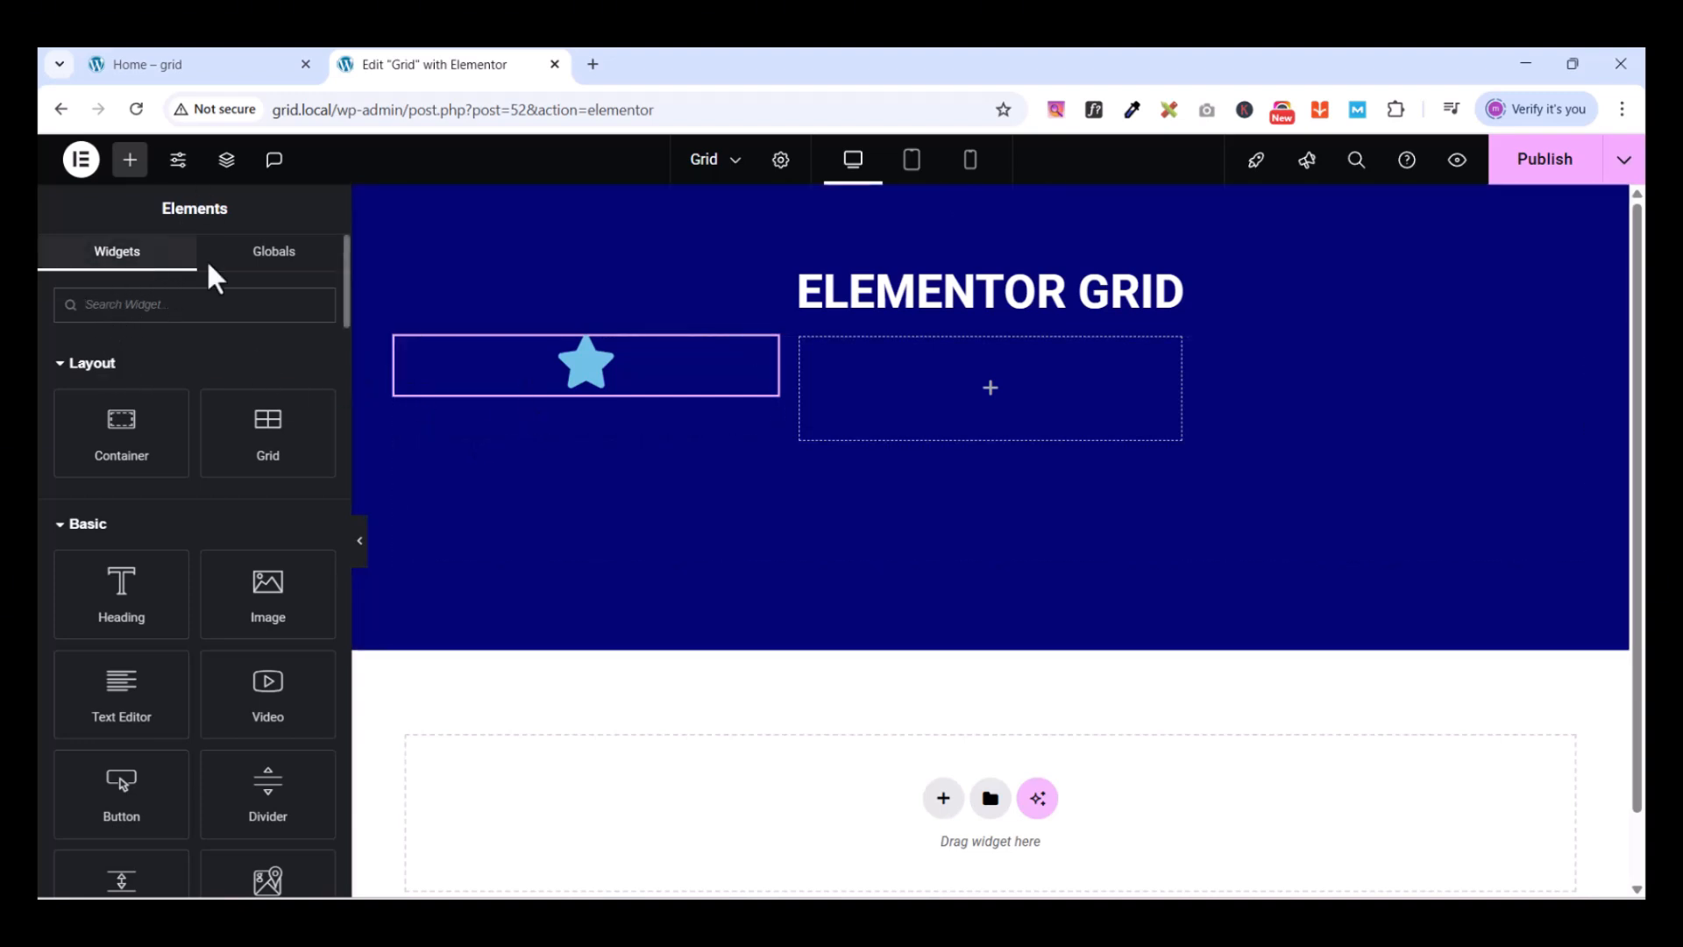
{"action": "left_click", "coordinate": [208, 61]}
{"action": "left_click", "coordinate": [408, 63]}
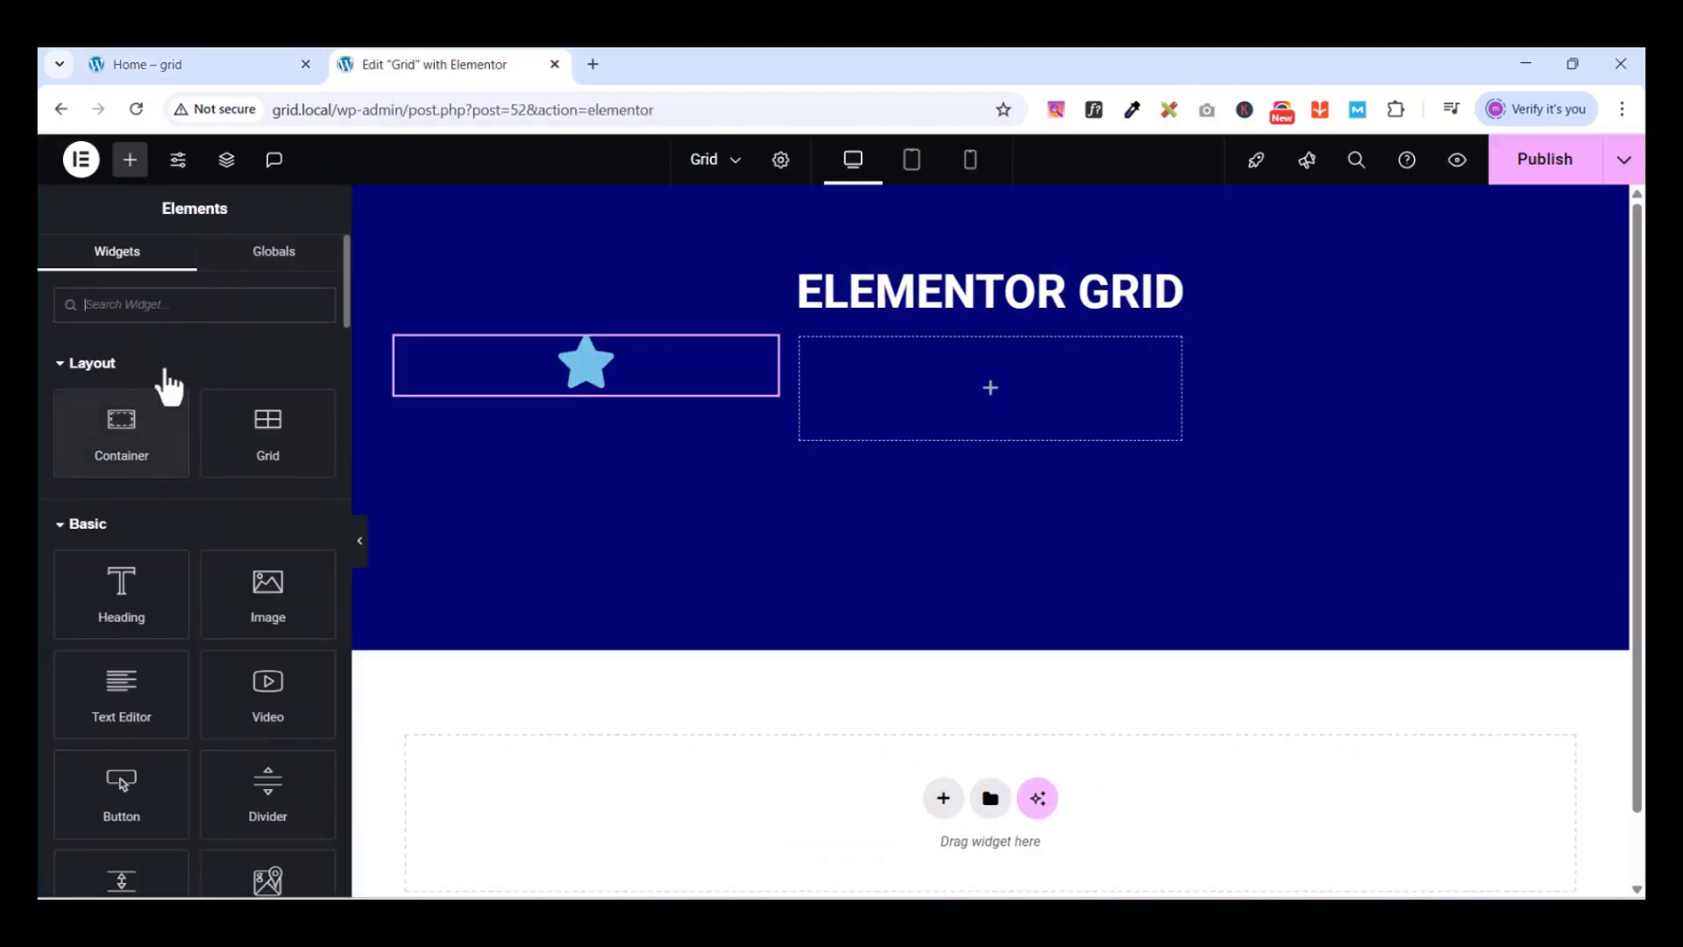
{"action": "left_click_drag", "start_coordinate": [109, 682], "coordinate": [601, 387]}
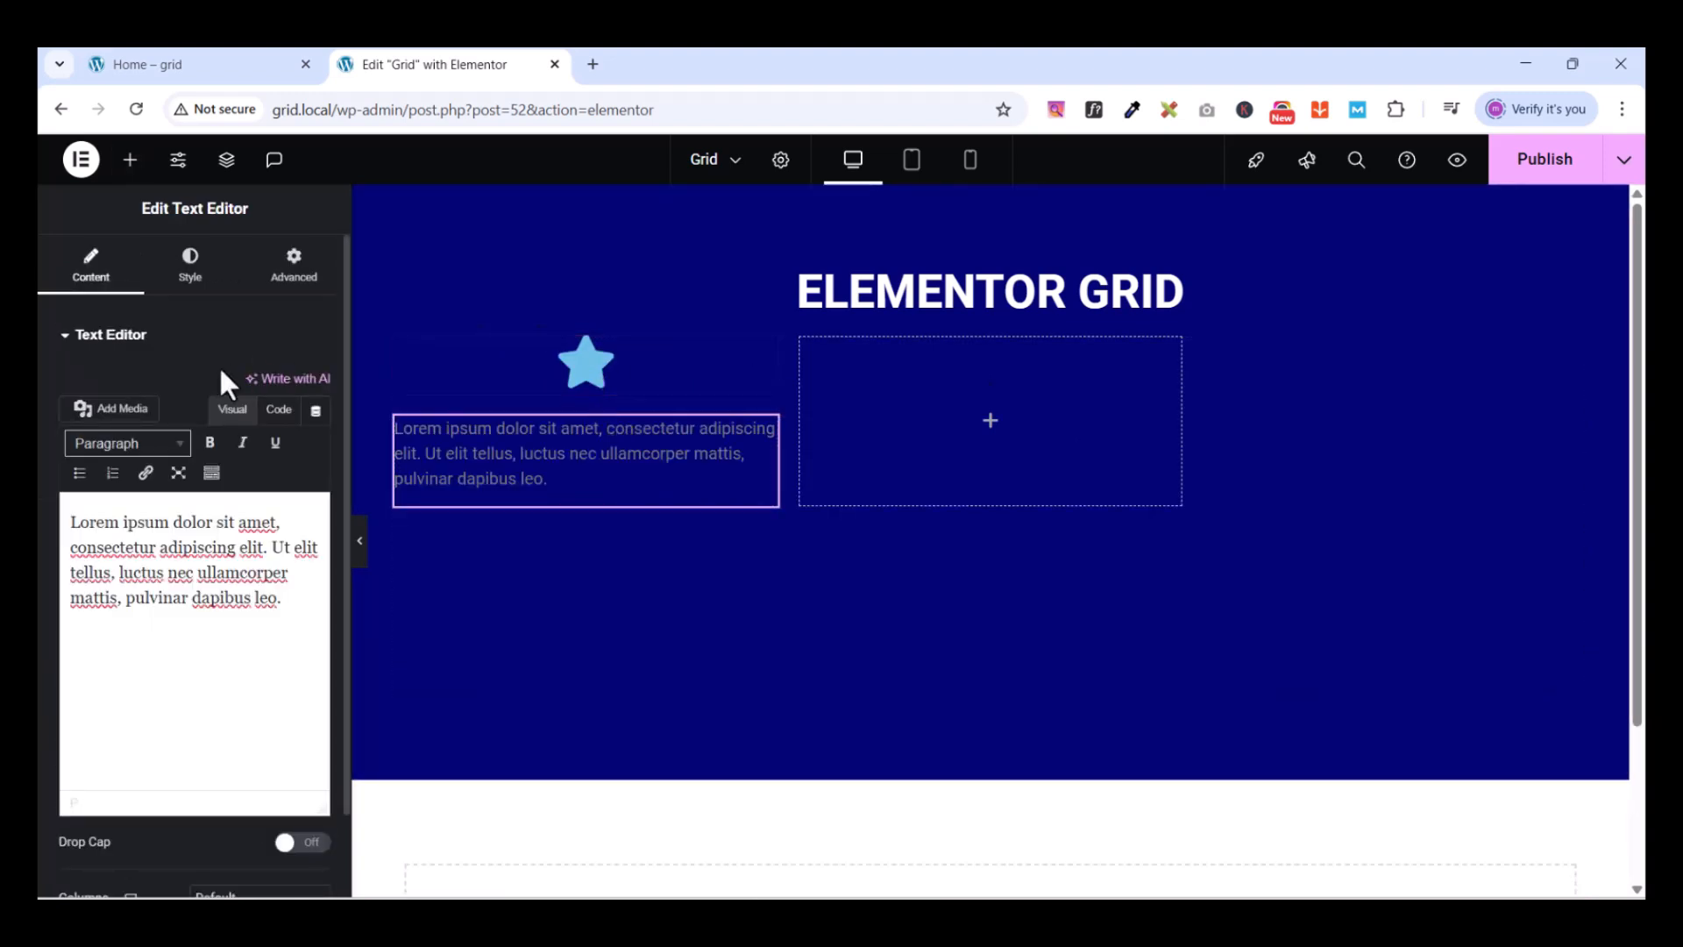
Set the font size of the paragraph text in the first cell to 15 px
{"action": "left_click", "coordinate": [200, 268]}
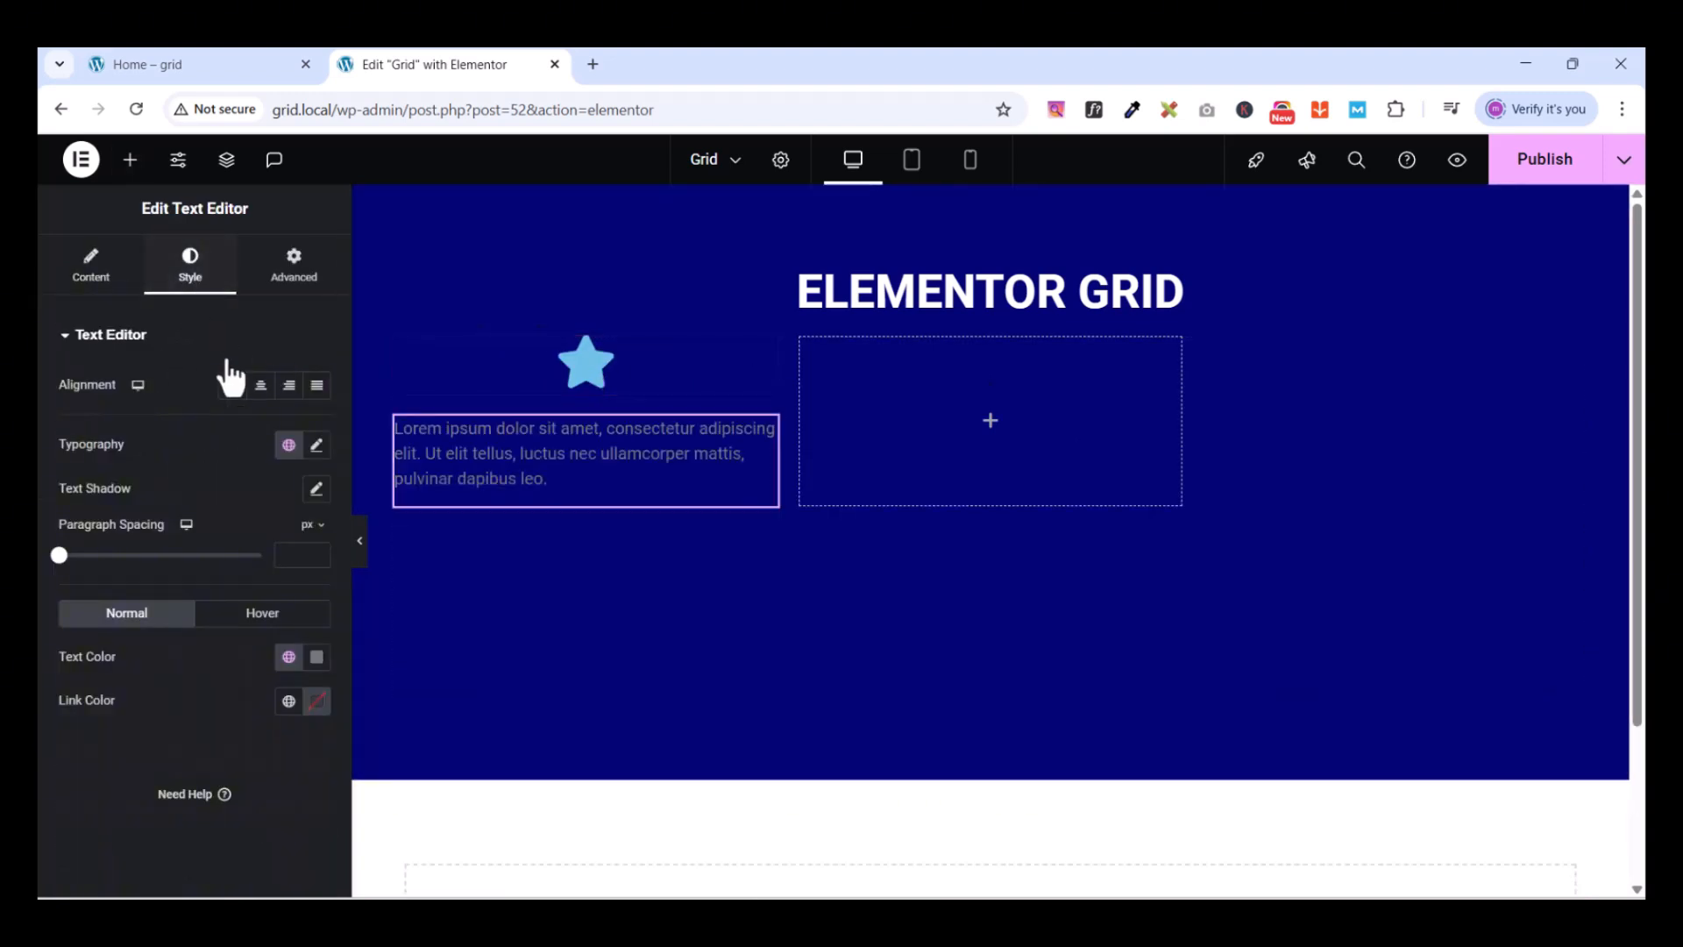
{"action": "left_click", "coordinate": [317, 446]}
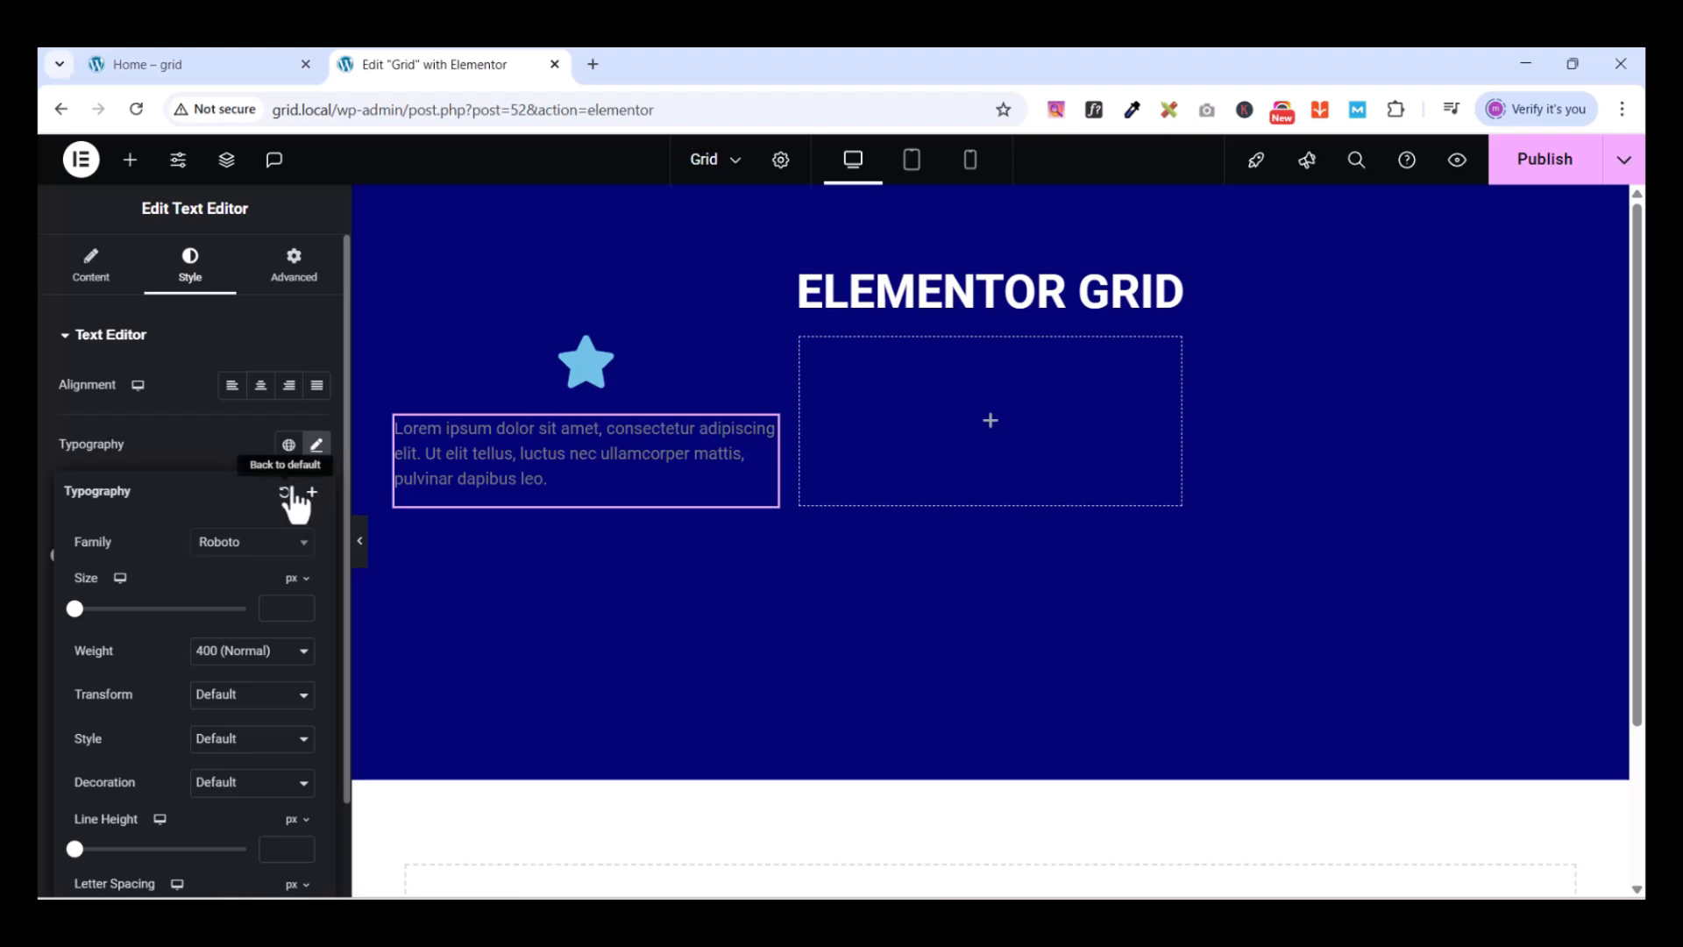
{"action": "left_click", "coordinate": [299, 605]}
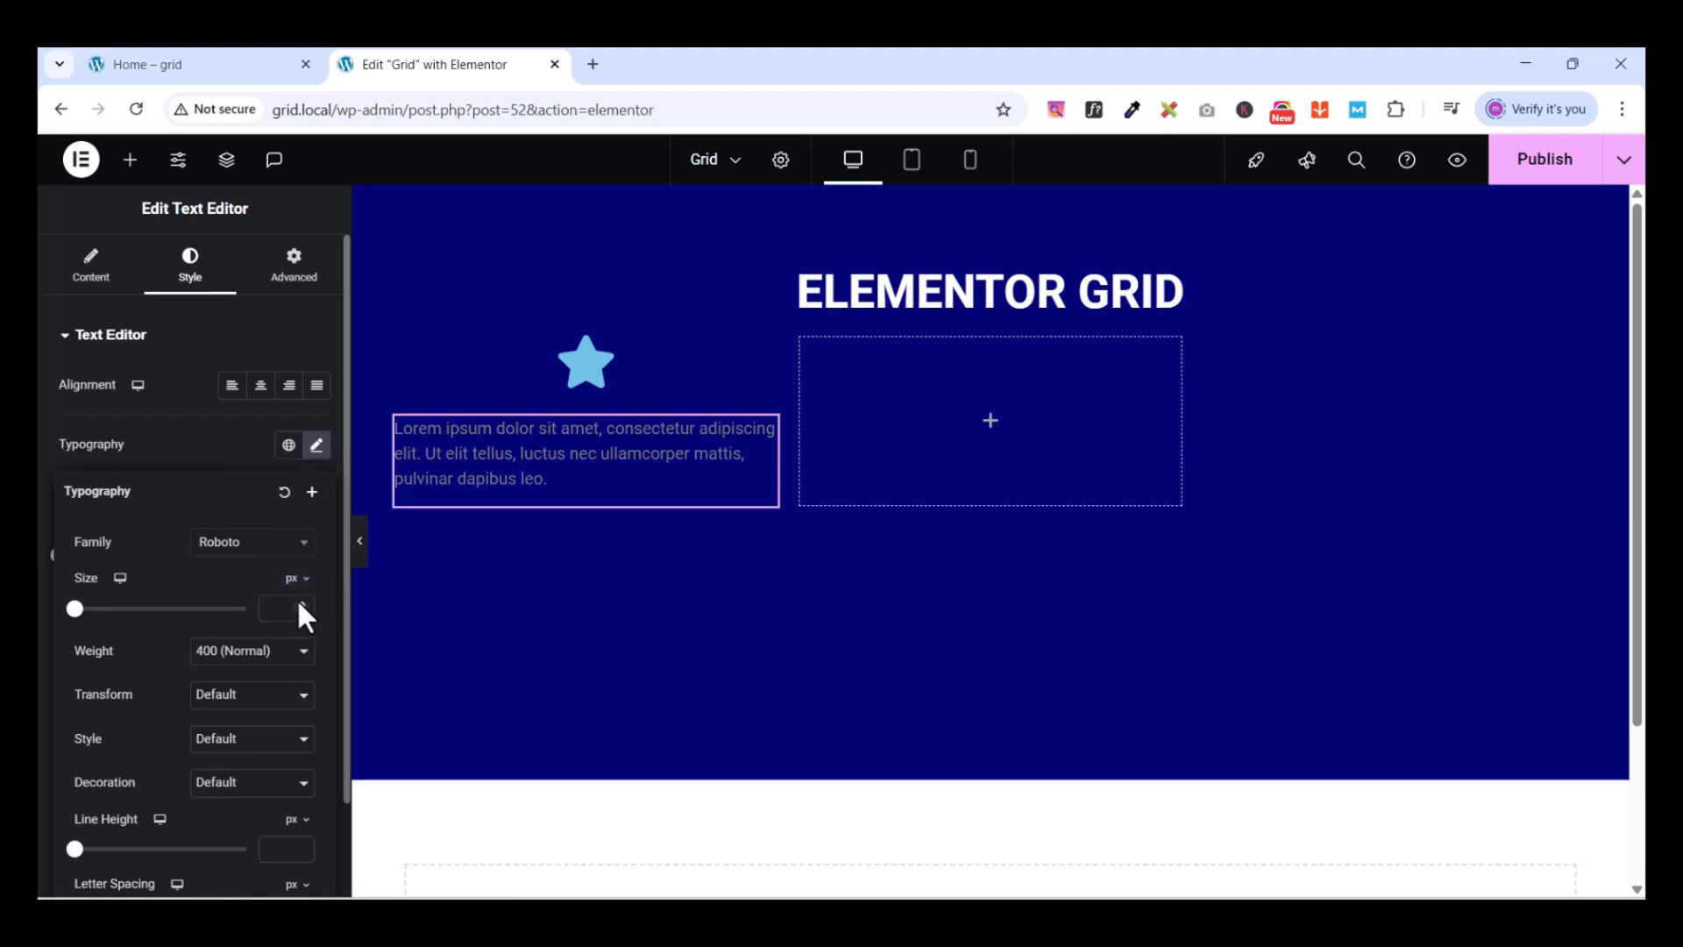
{"action": "type", "text": "5"}
{"action": "left_click", "coordinate": [300, 604]}
{"action": "left_click", "coordinate": [300, 604]}
{"action": "left_click", "coordinate": [300, 603]}
{"action": "left_click", "coordinate": [300, 603]}
{"action": "left_click", "coordinate": [300, 604]}
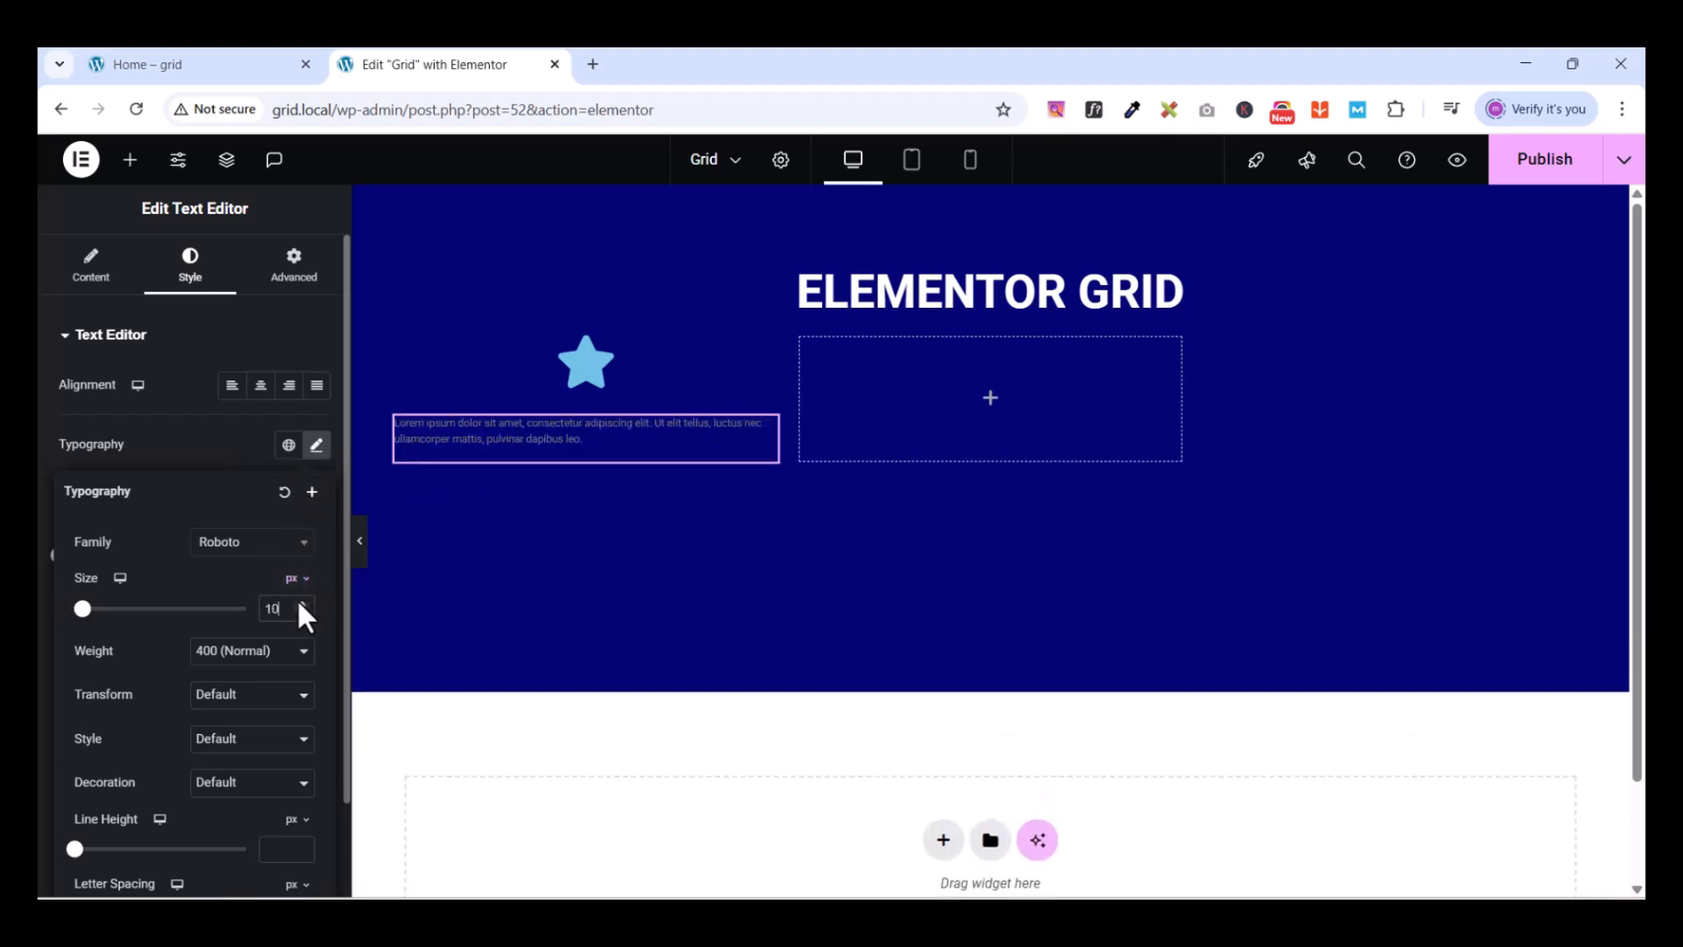
{"action": "left_click", "coordinate": [300, 604]}
{"action": "left_click", "coordinate": [300, 603]}
{"action": "left_click", "coordinate": [299, 604]}
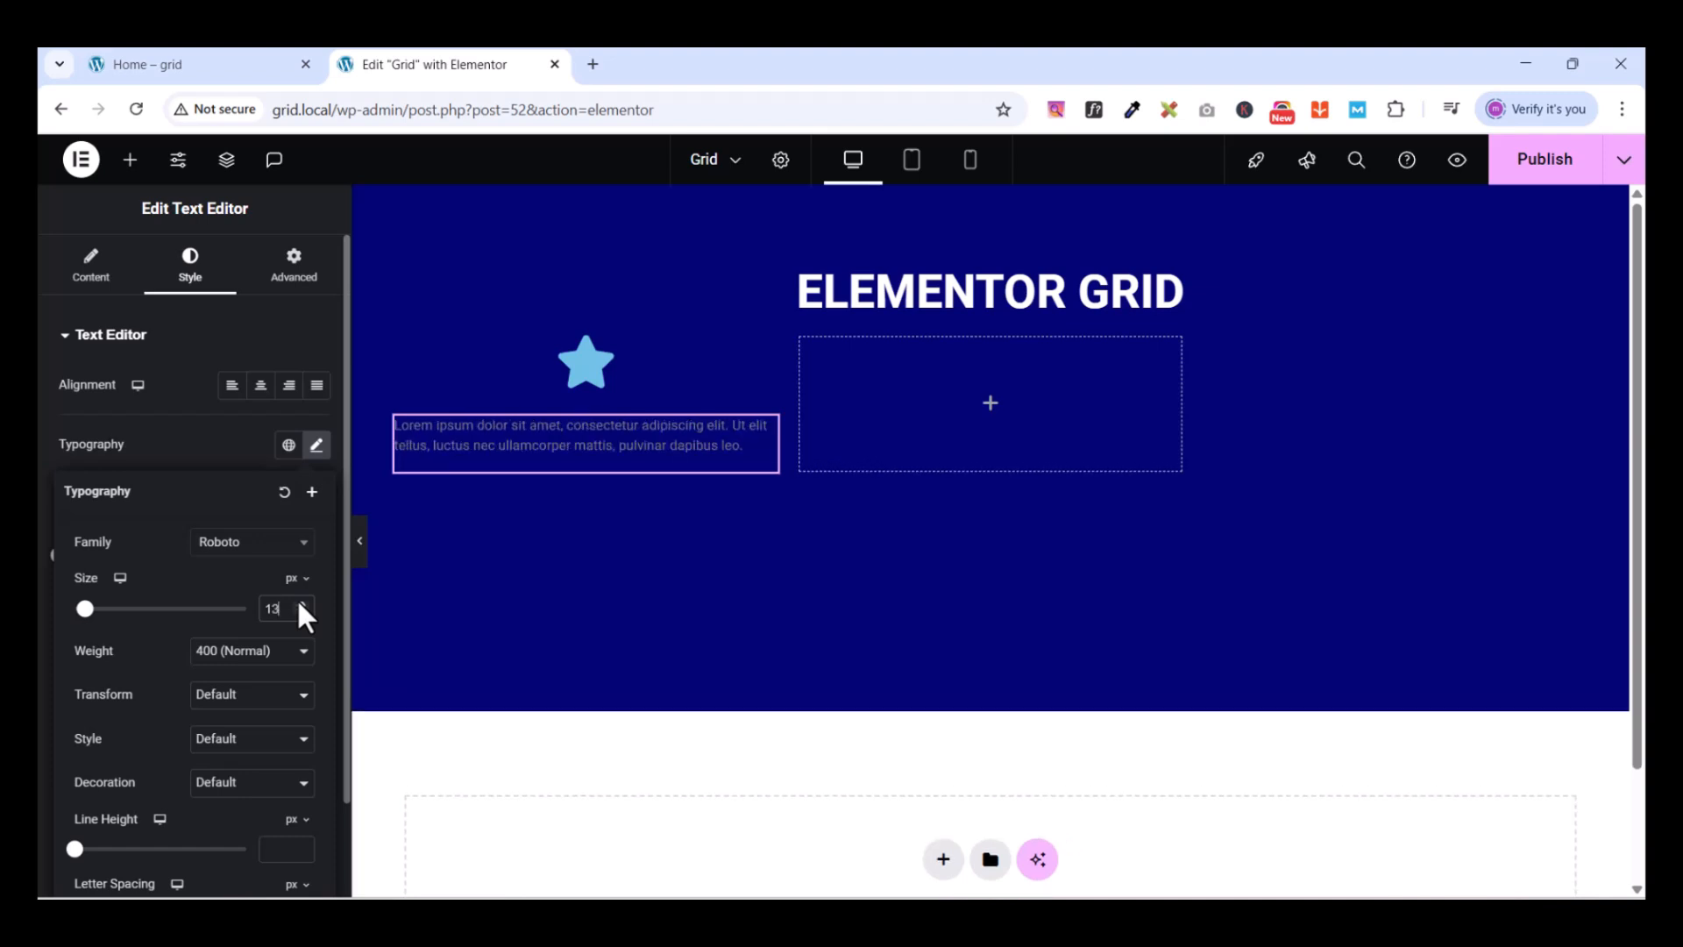
{"action": "left_click", "coordinate": [299, 603]}
{"action": "left_click", "coordinate": [300, 603]}
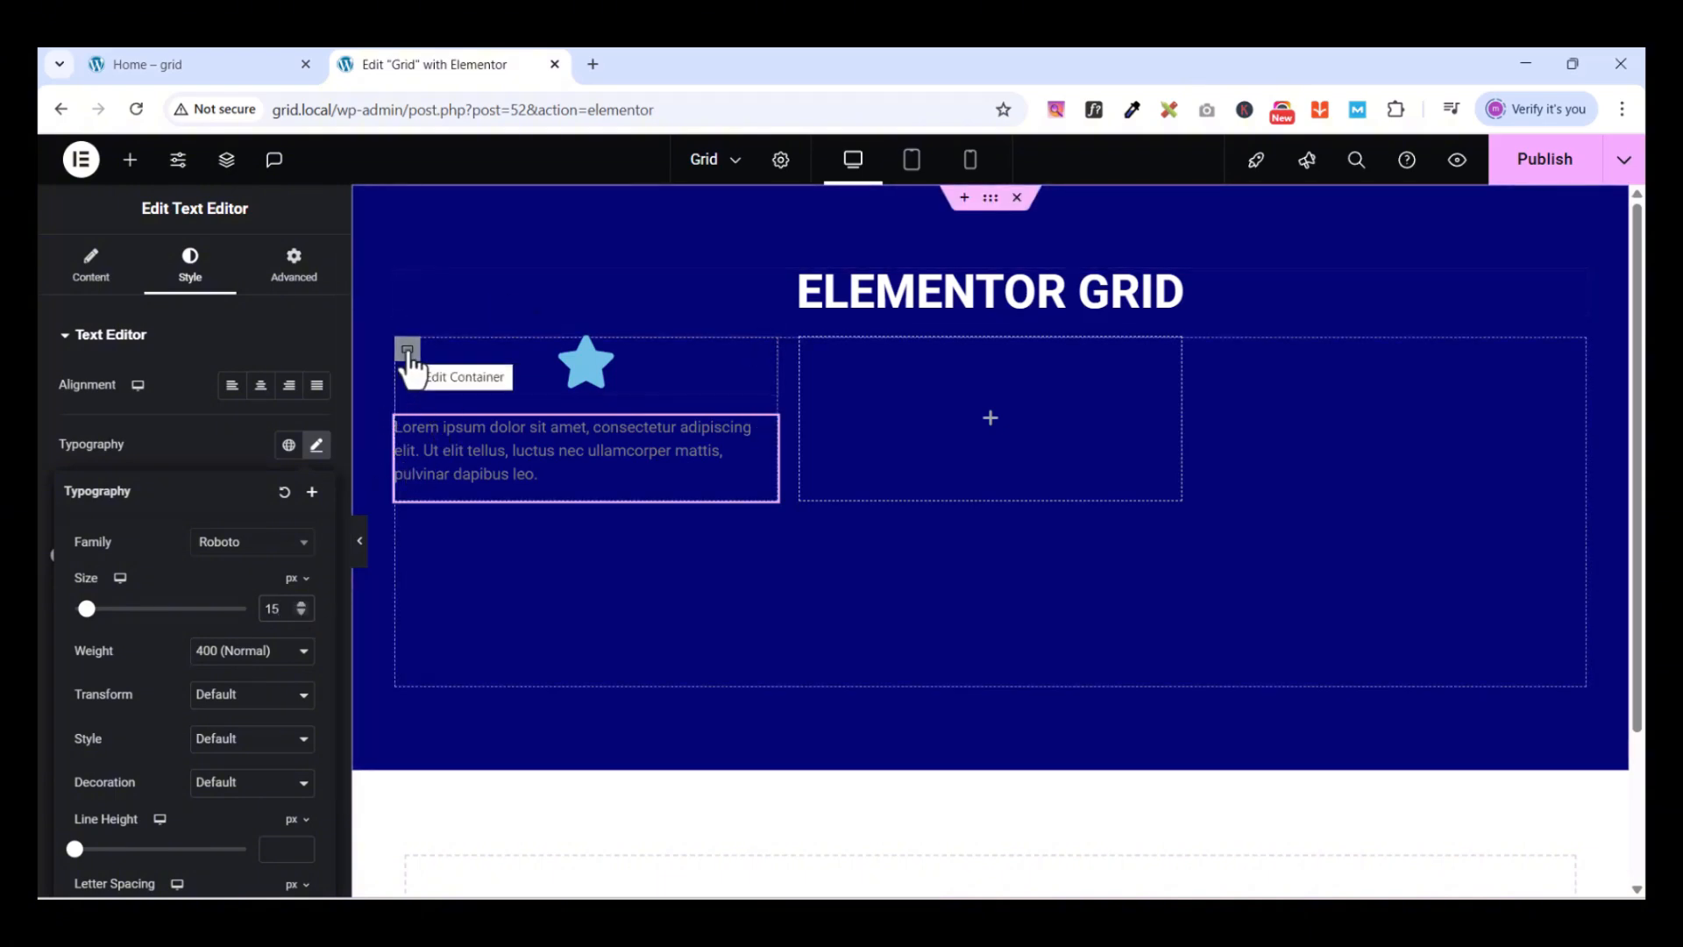
Give the container in the grid's first cell a classic background in white, #FFFFFF
{"action": "left_click", "coordinate": [408, 351]}
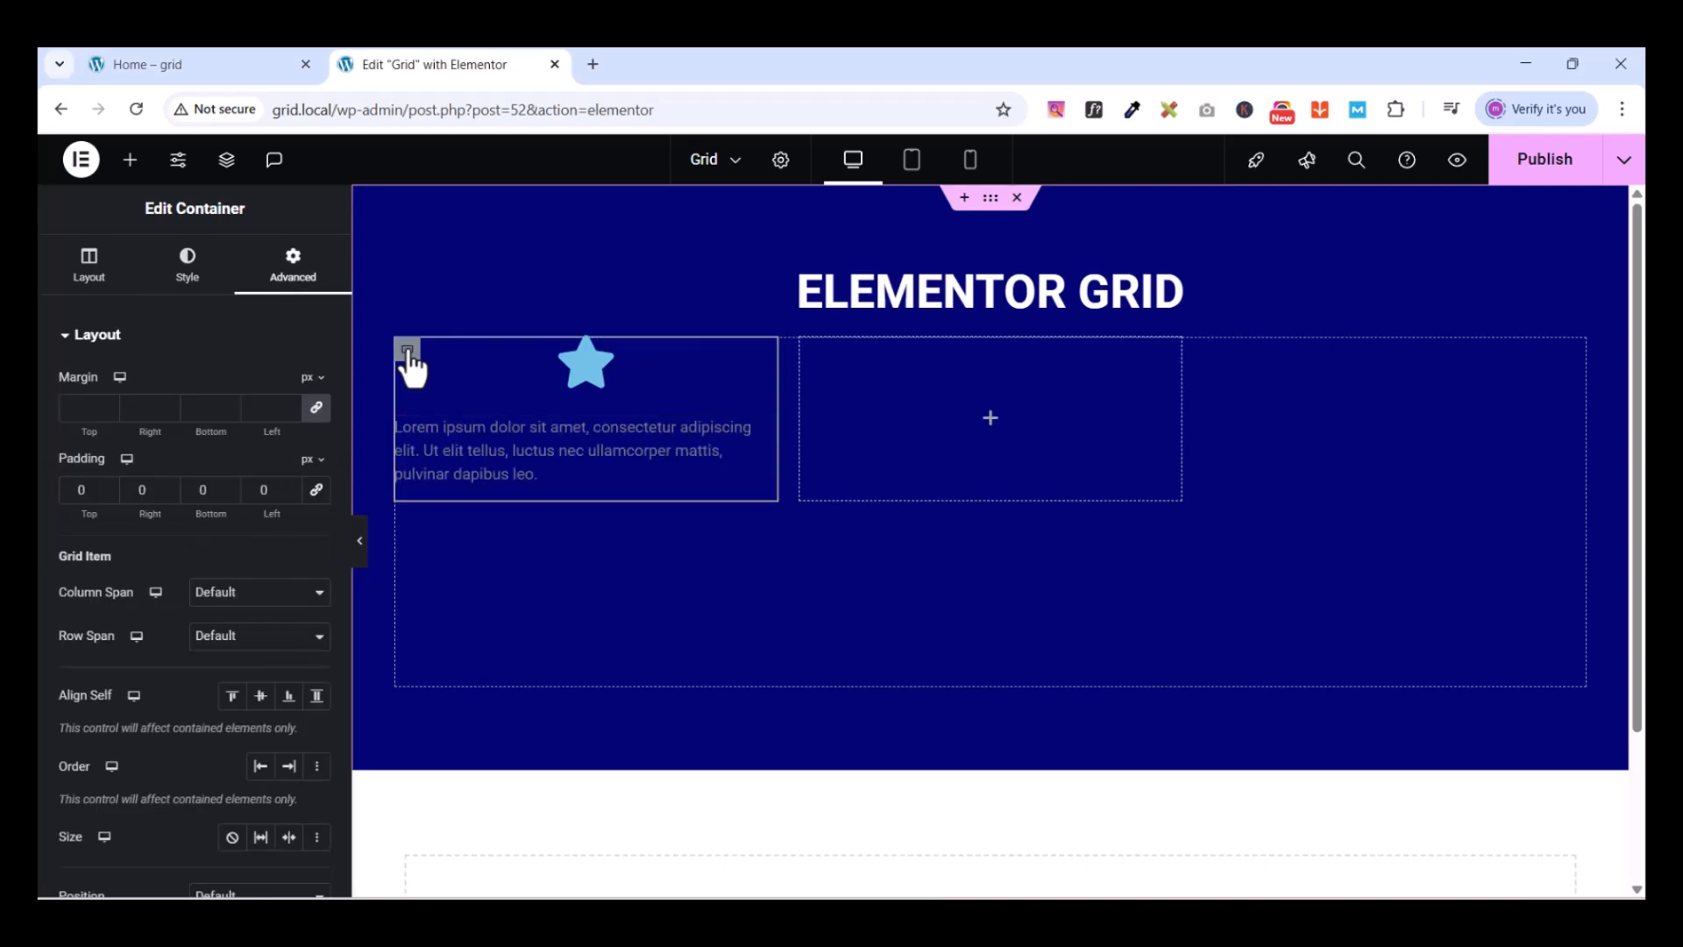
{"action": "left_click", "coordinate": [195, 277]}
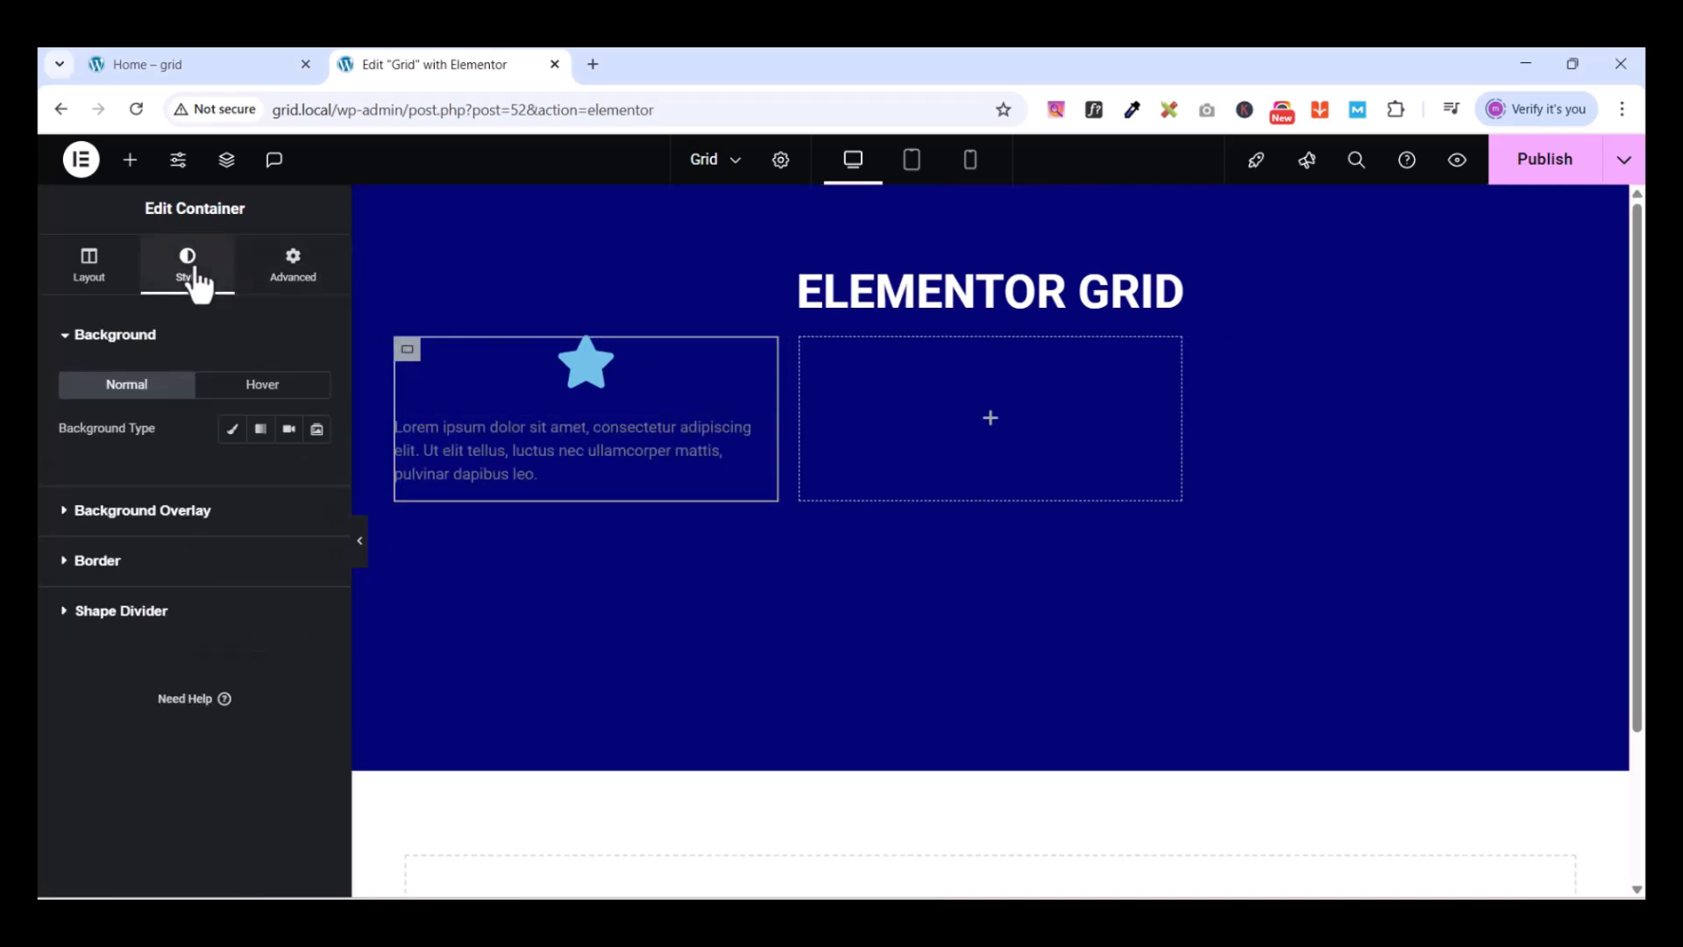
{"action": "left_click", "coordinate": [232, 439]}
{"action": "left_click", "coordinate": [317, 474]}
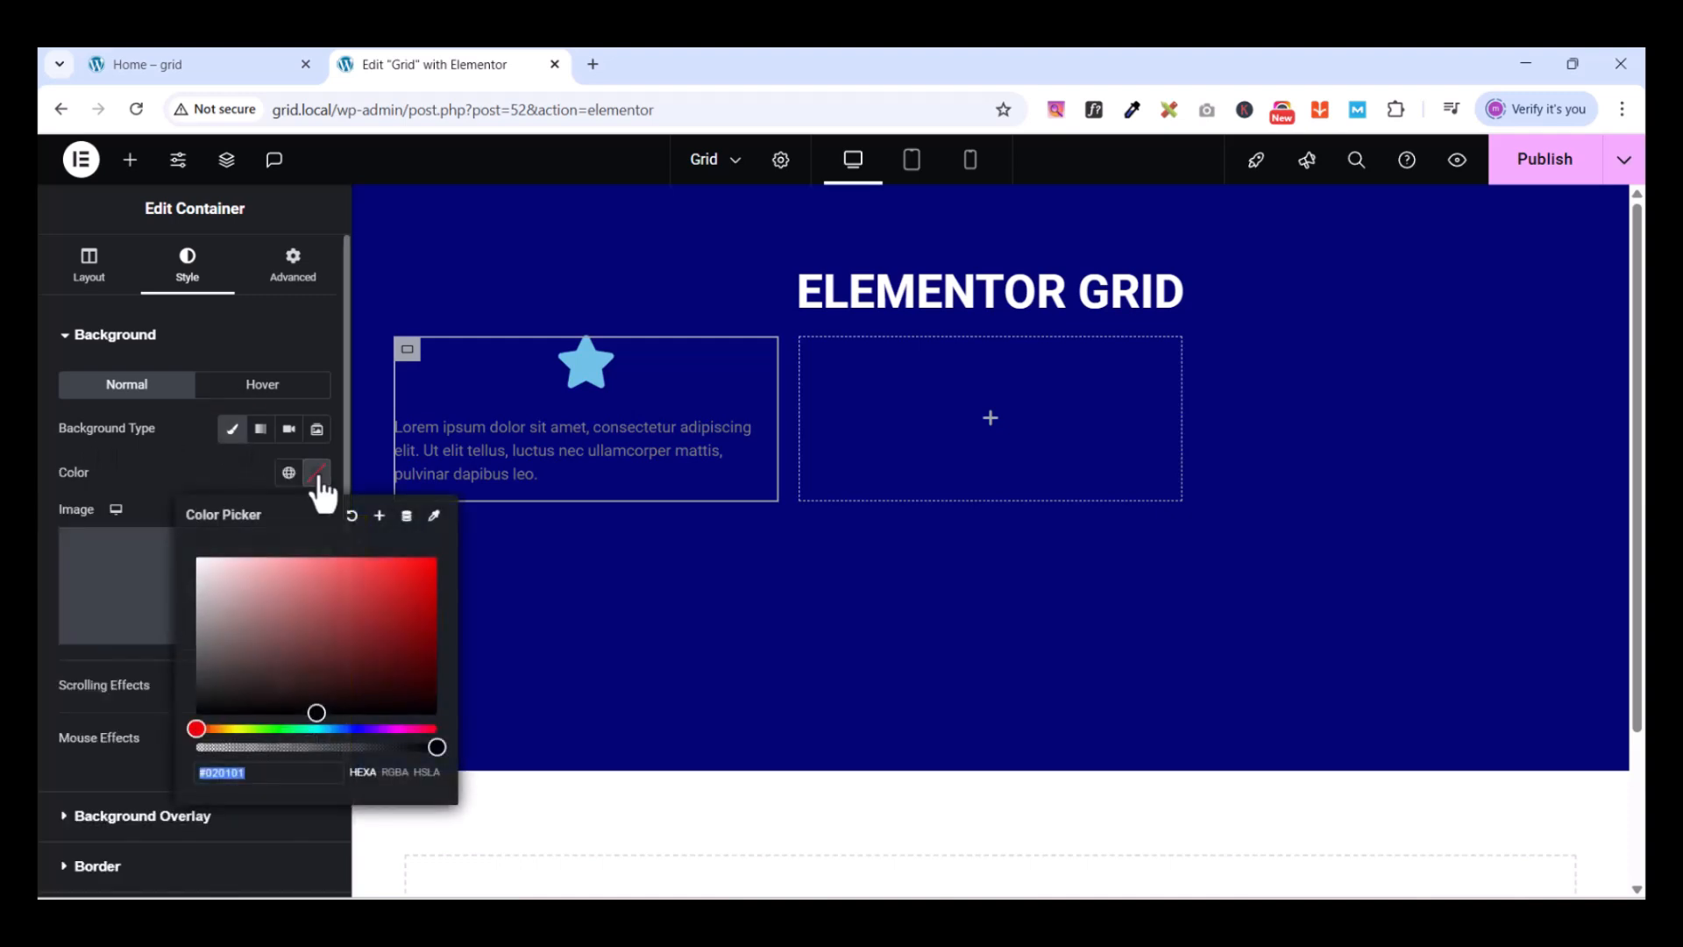
{"action": "left_click", "coordinate": [321, 718]}
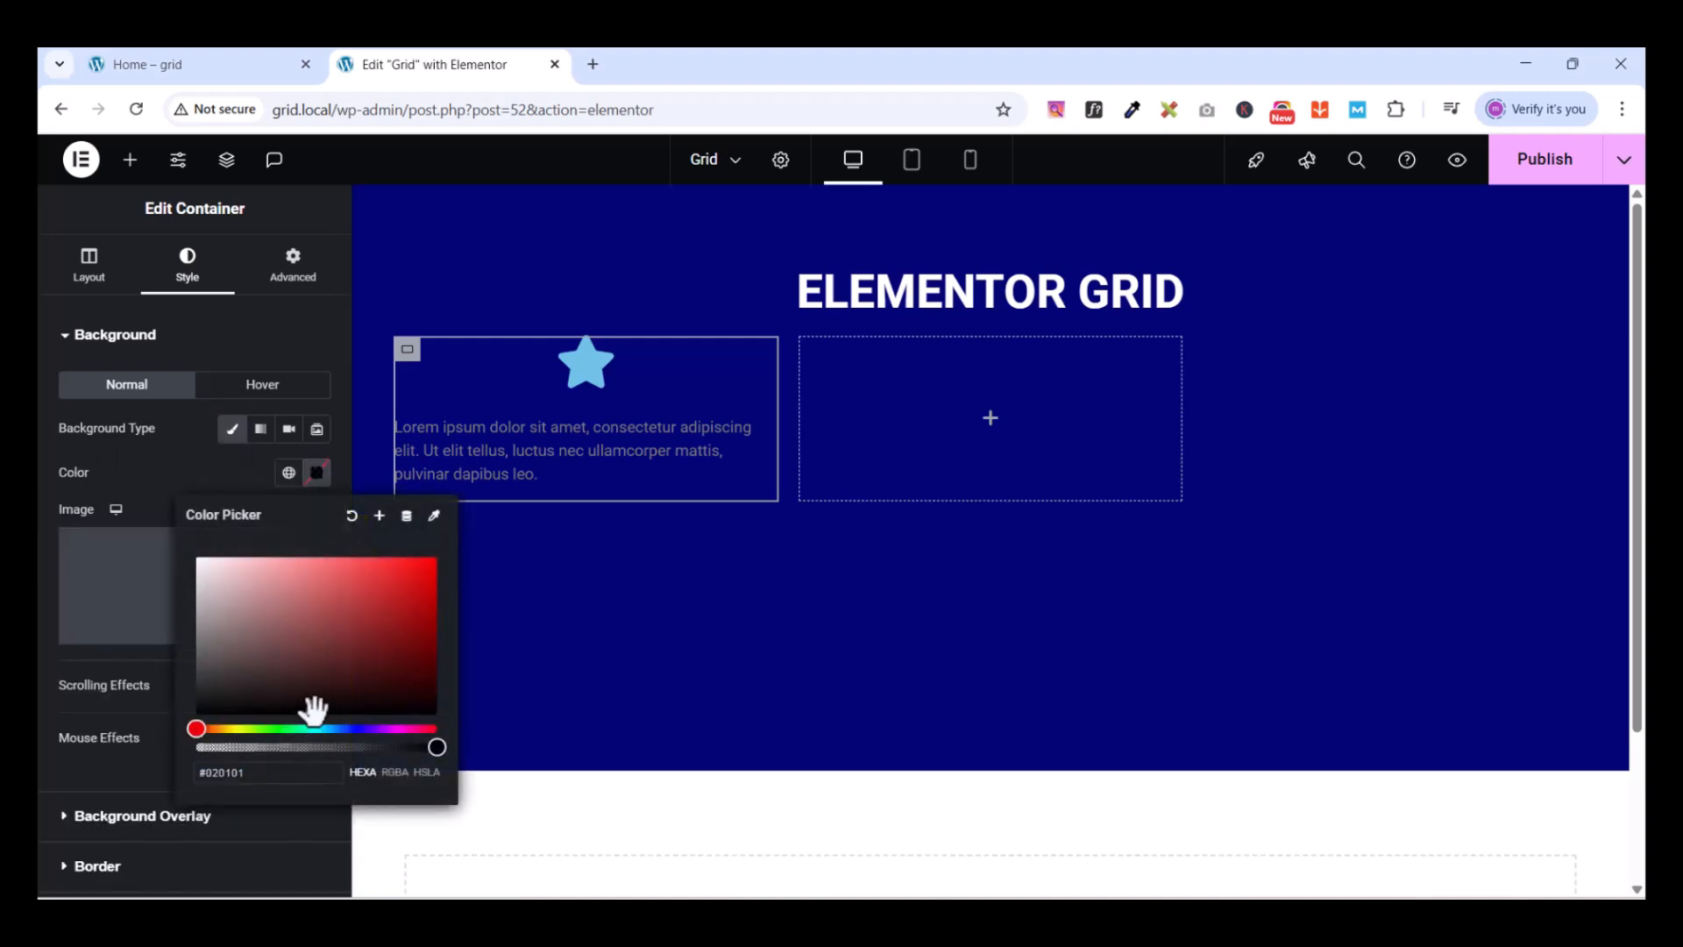
{"action": "left_click_drag", "start_coordinate": [312, 703], "coordinate": [168, 517]}
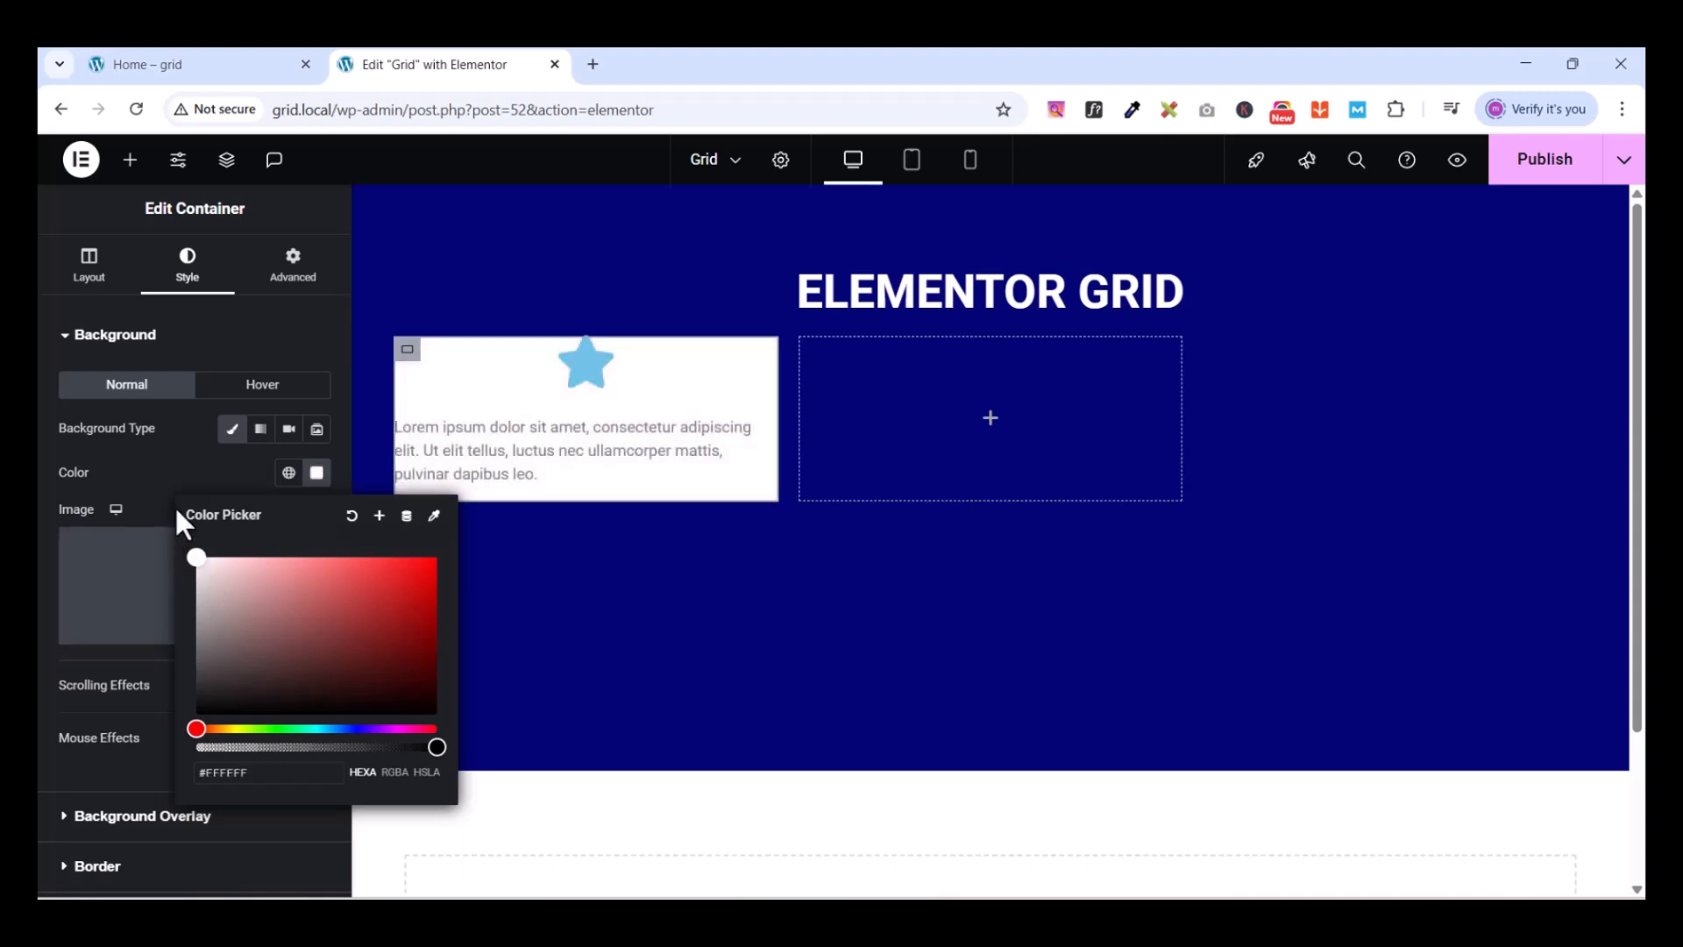
Set the first cell container's padding to 30 px on all sides
{"action": "left_click", "coordinate": [281, 283]}
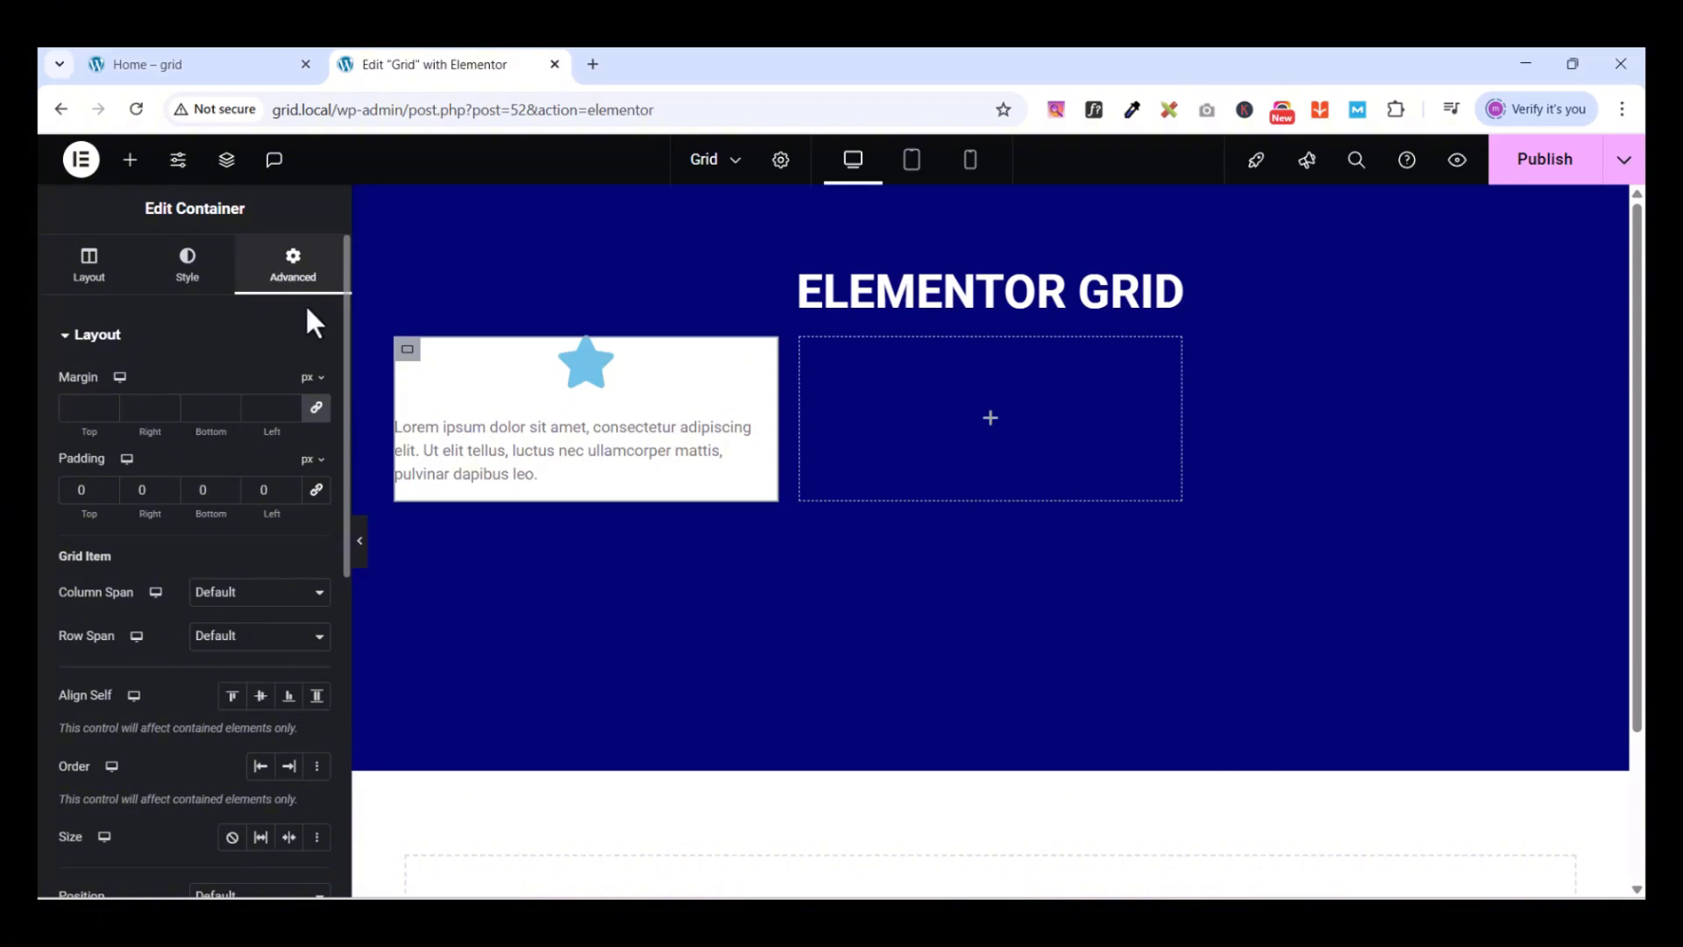
{"action": "left_click", "coordinate": [317, 491]}
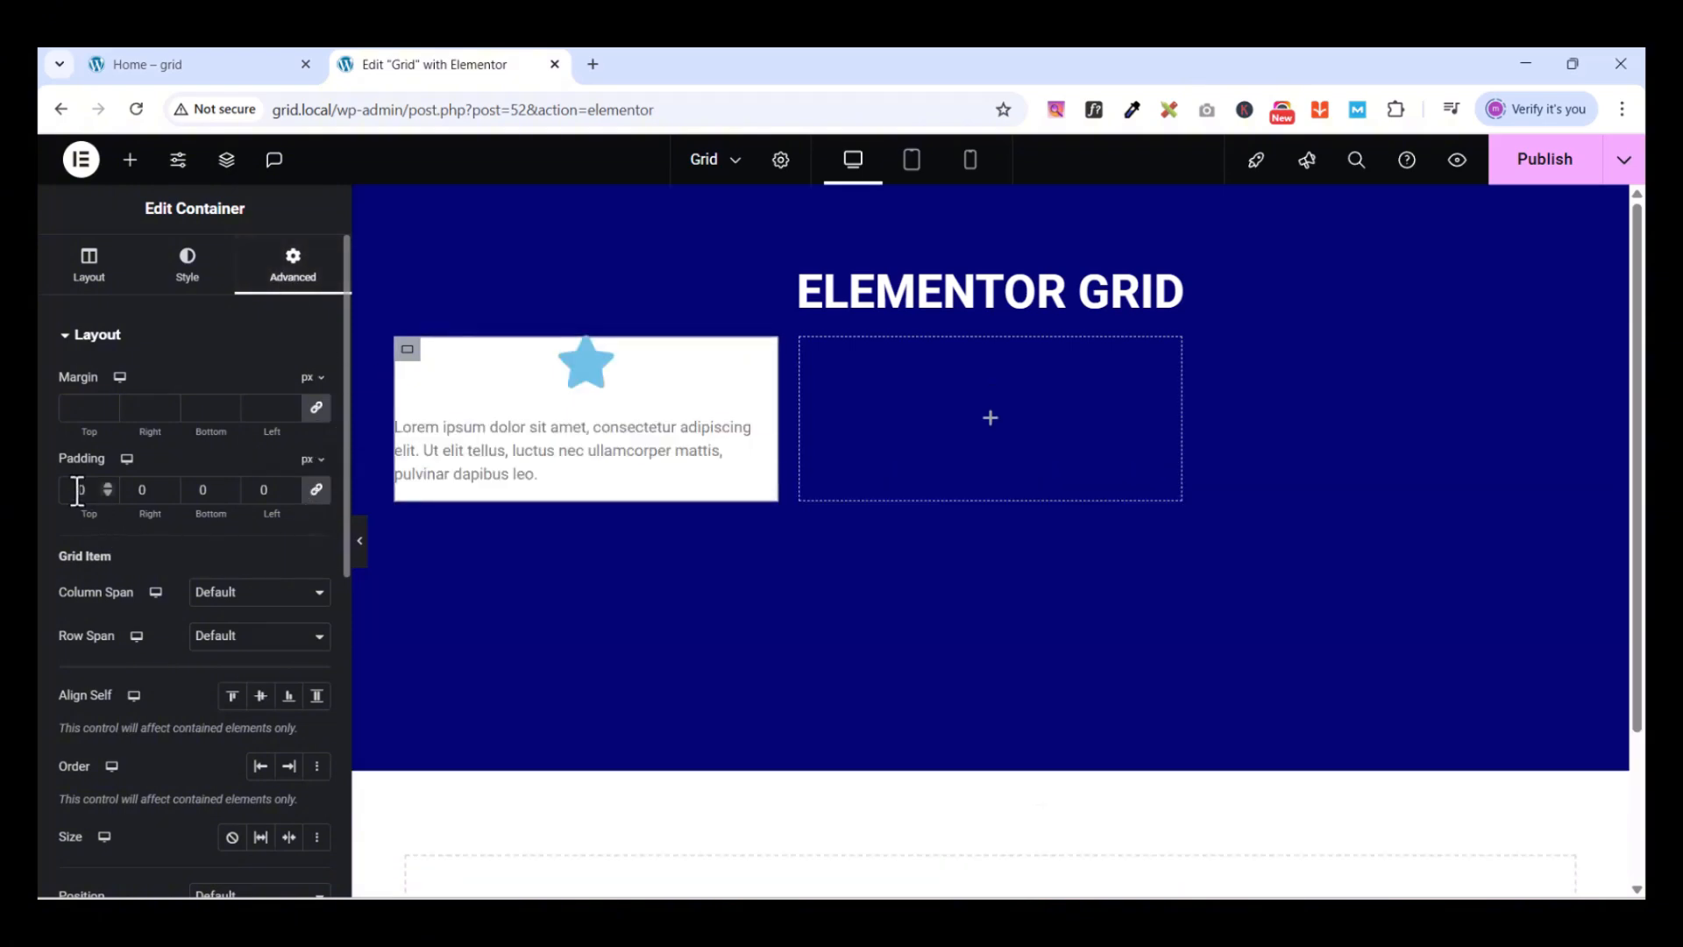
{"action": "type", "text": "300"}
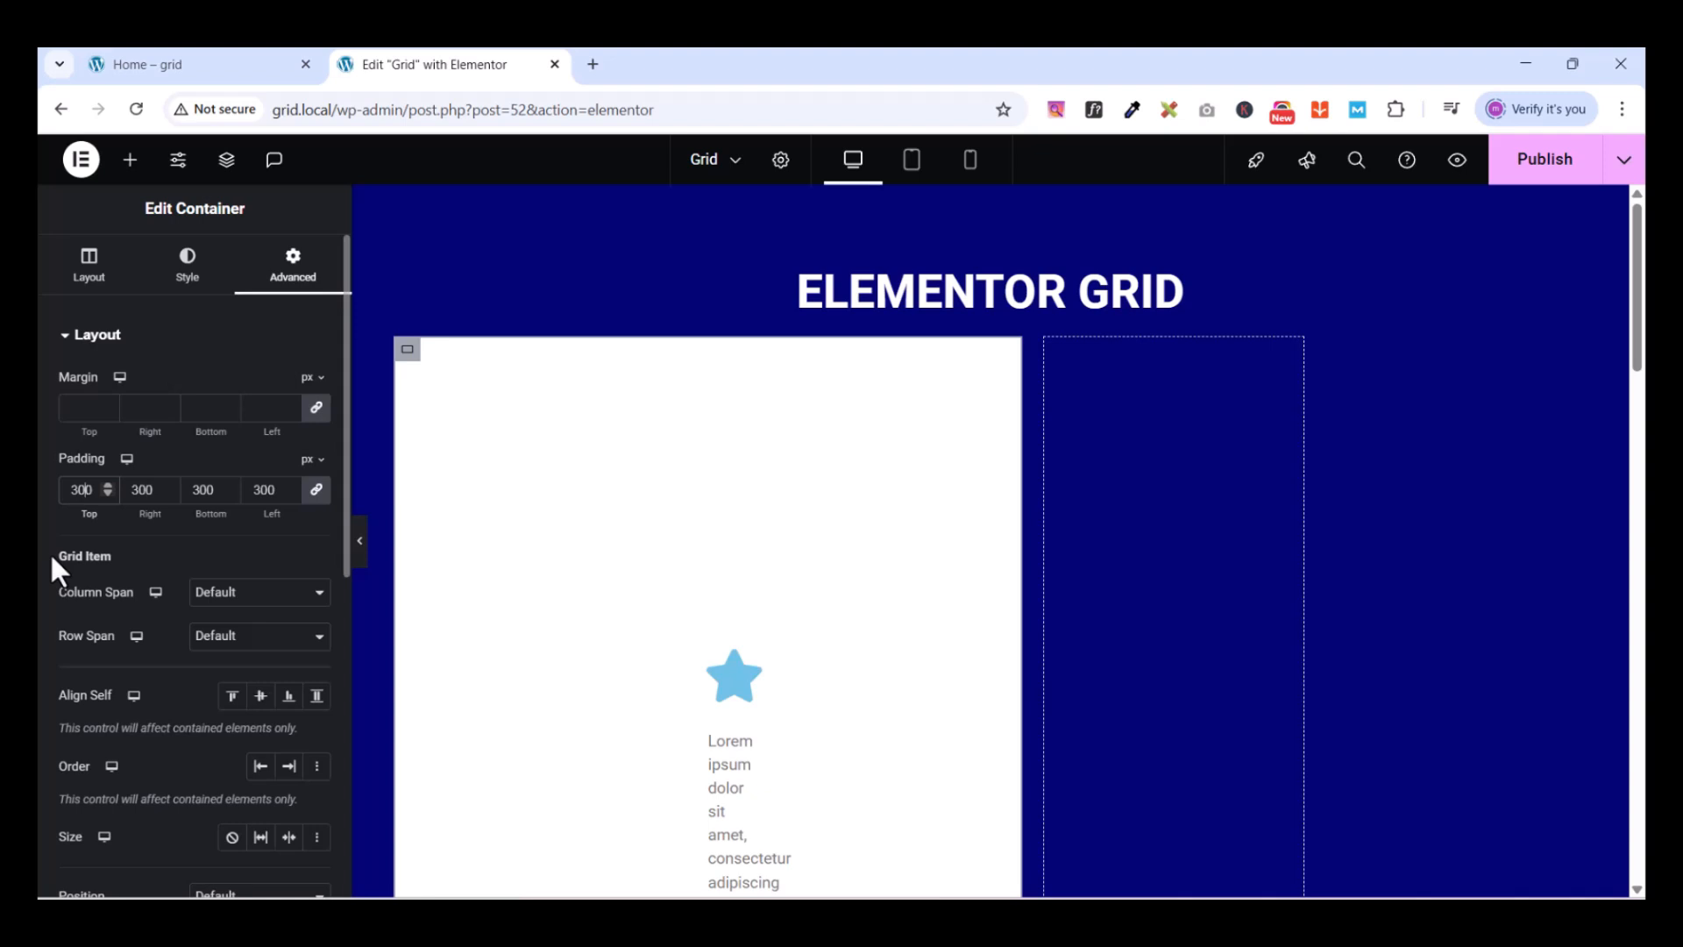
{"action": "key", "text": "Delete"}
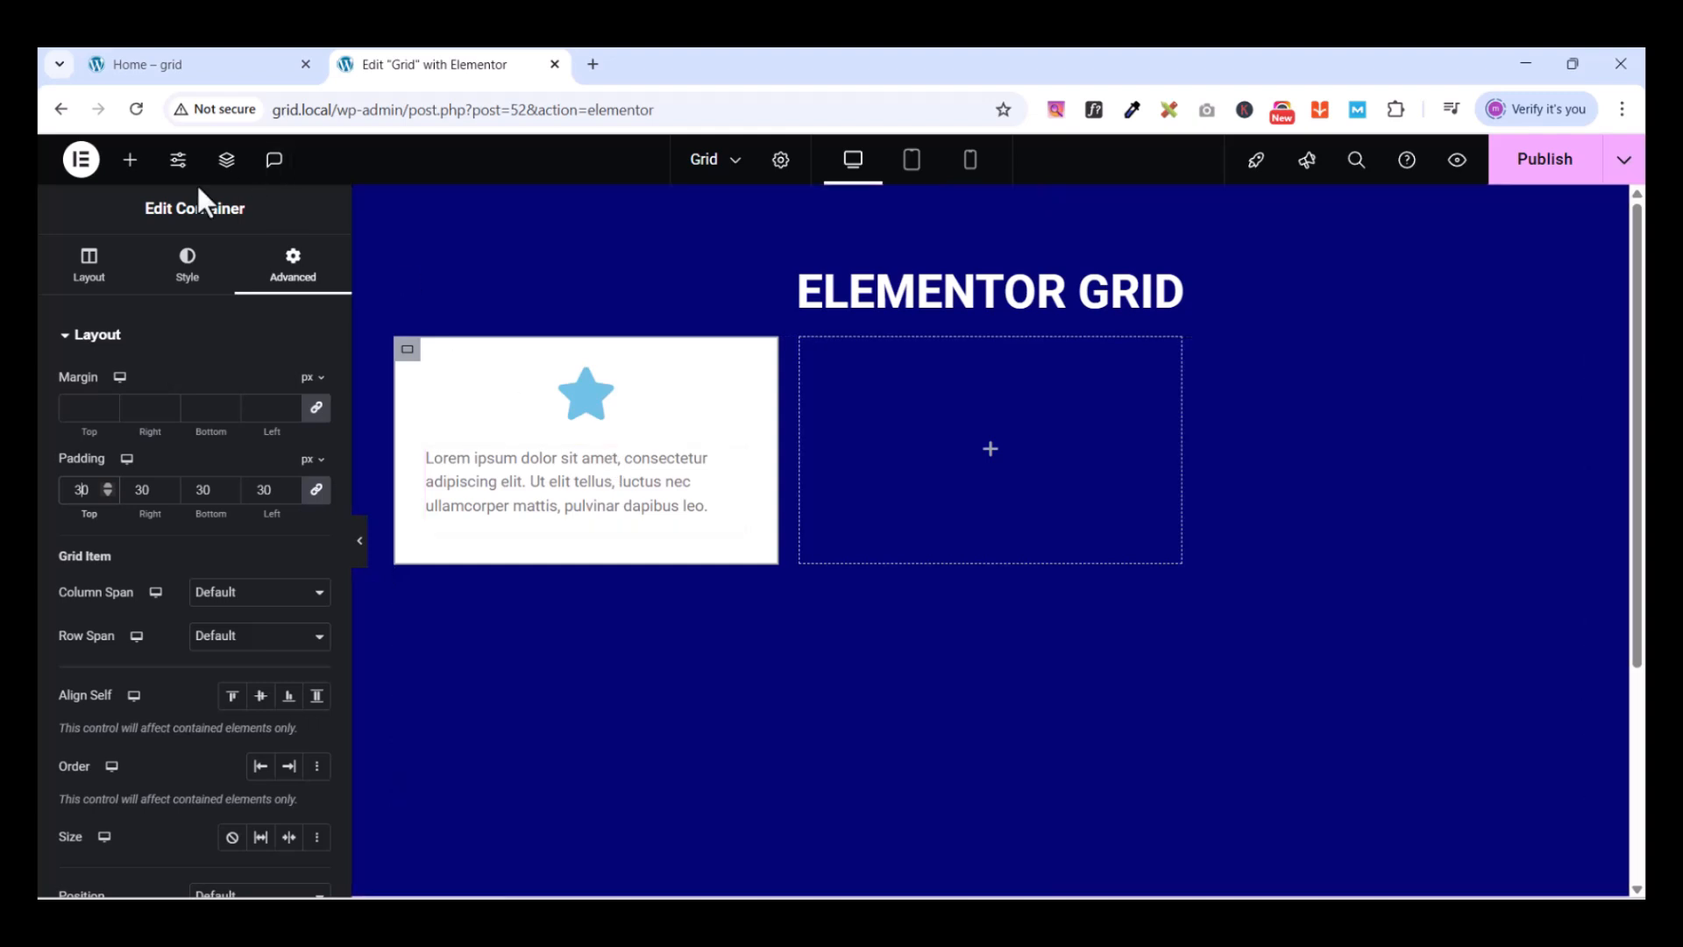
Find the Button widget and place it below the paragraph text in the first cell's container
{"action": "left_click", "coordinate": [136, 166]}
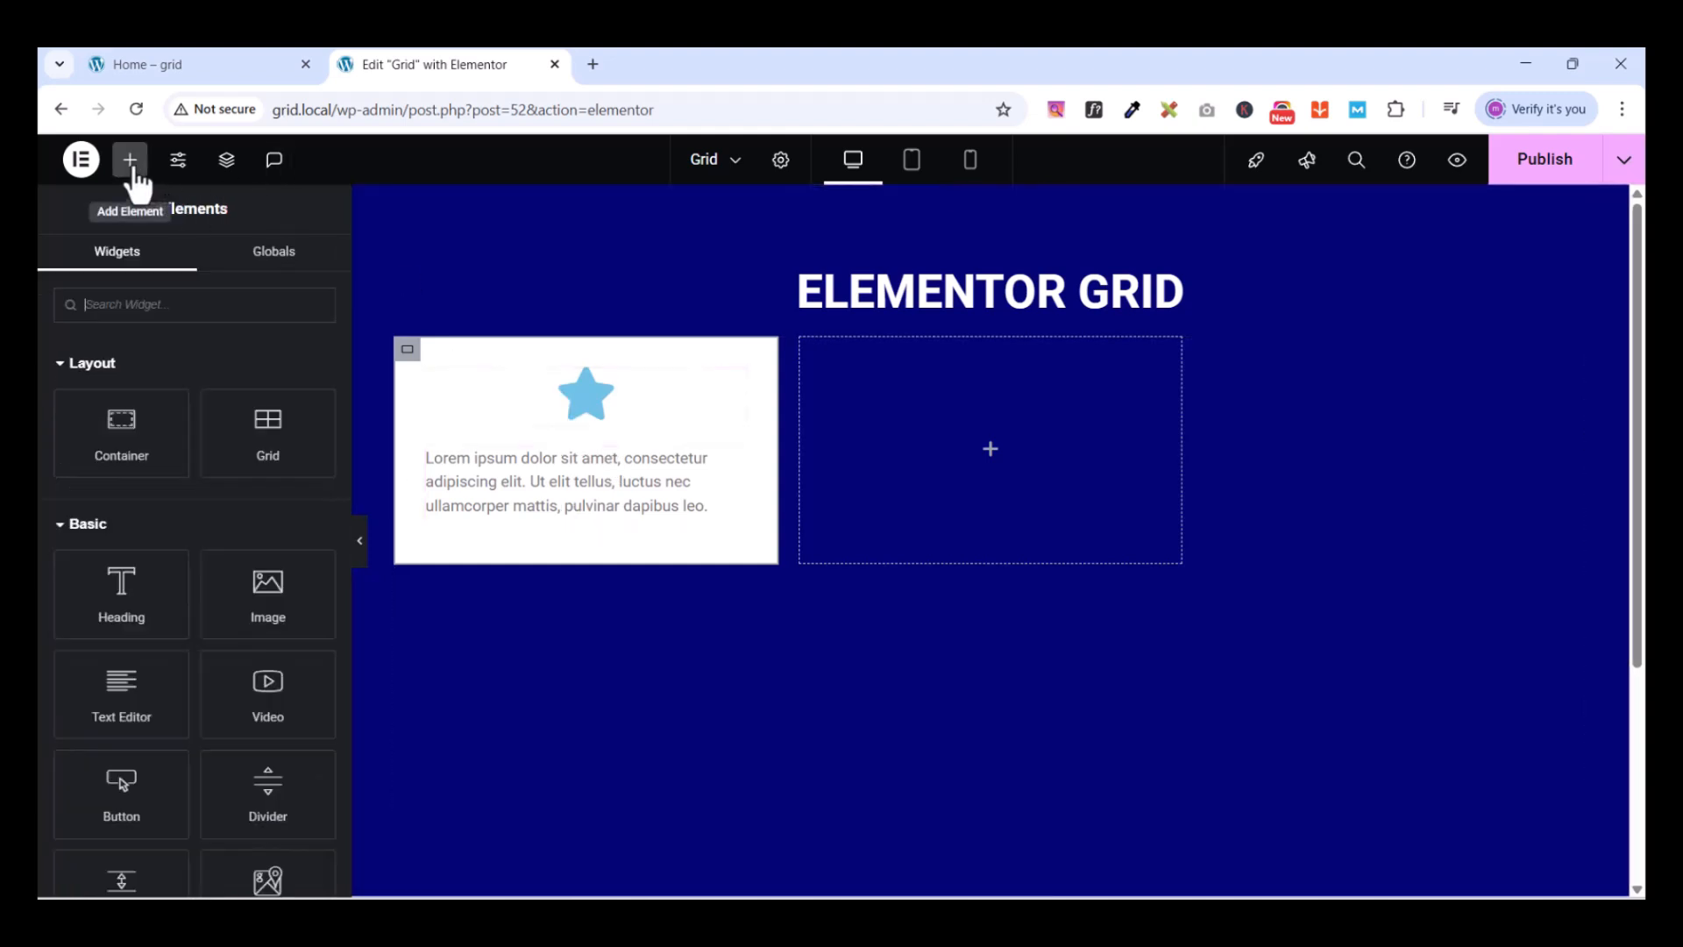
{"action": "left_click", "coordinate": [126, 305]}
{"action": "type", "text": "BUT"}
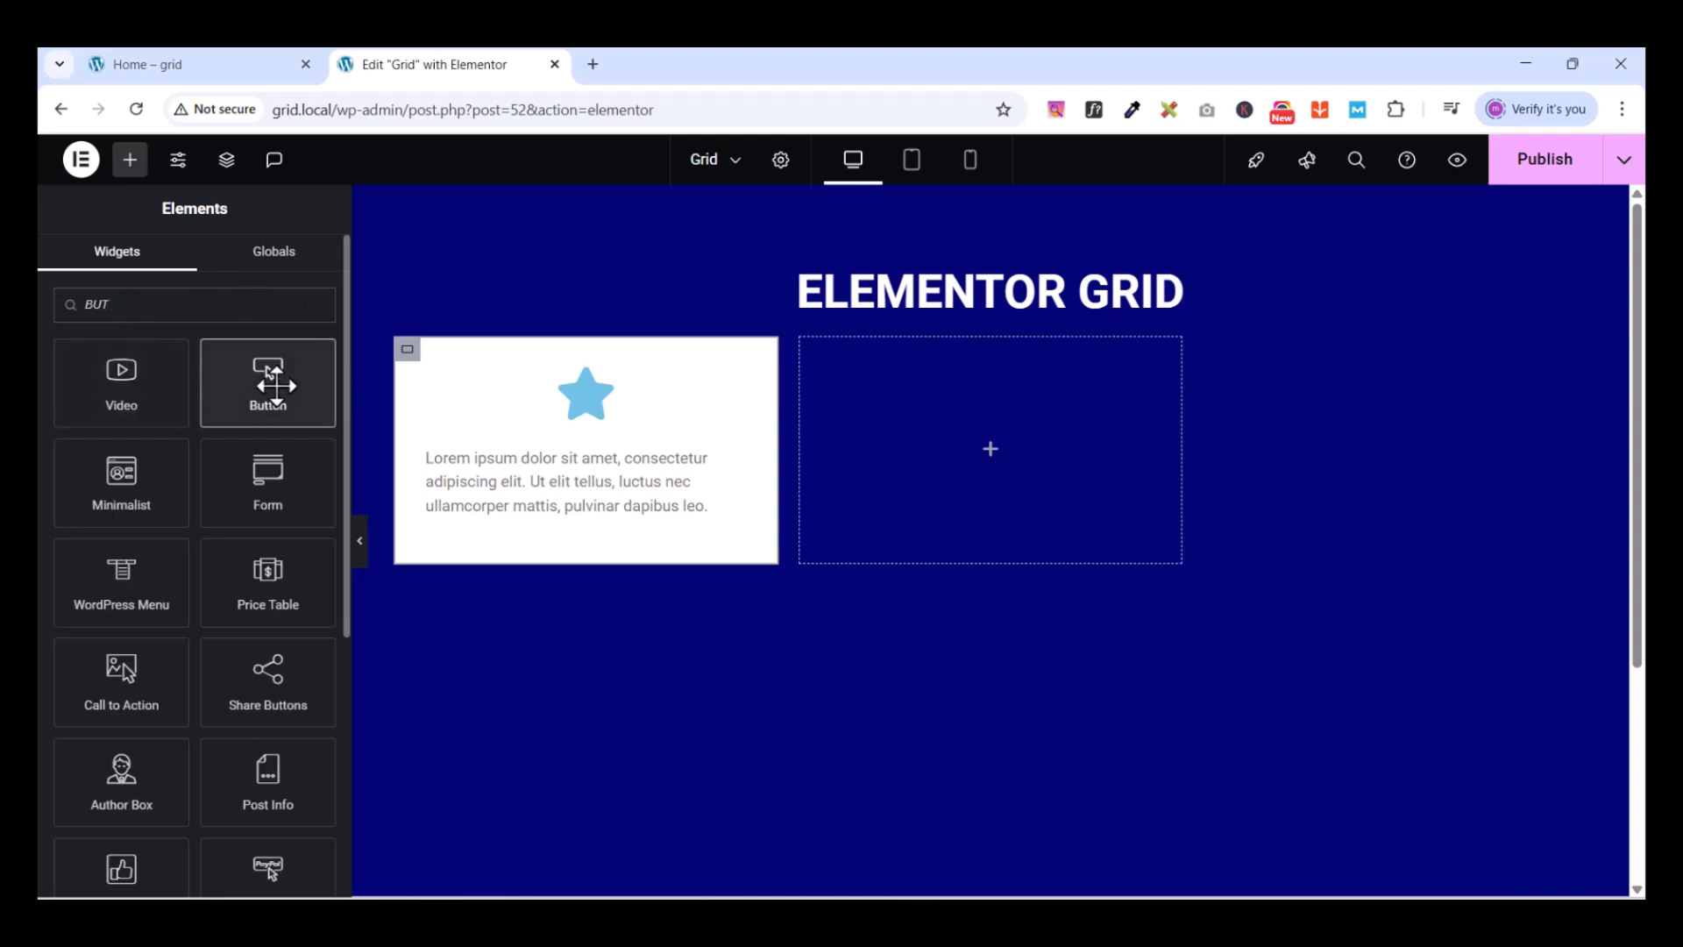
{"action": "left_click_drag", "start_coordinate": [270, 376], "coordinate": [571, 552]}
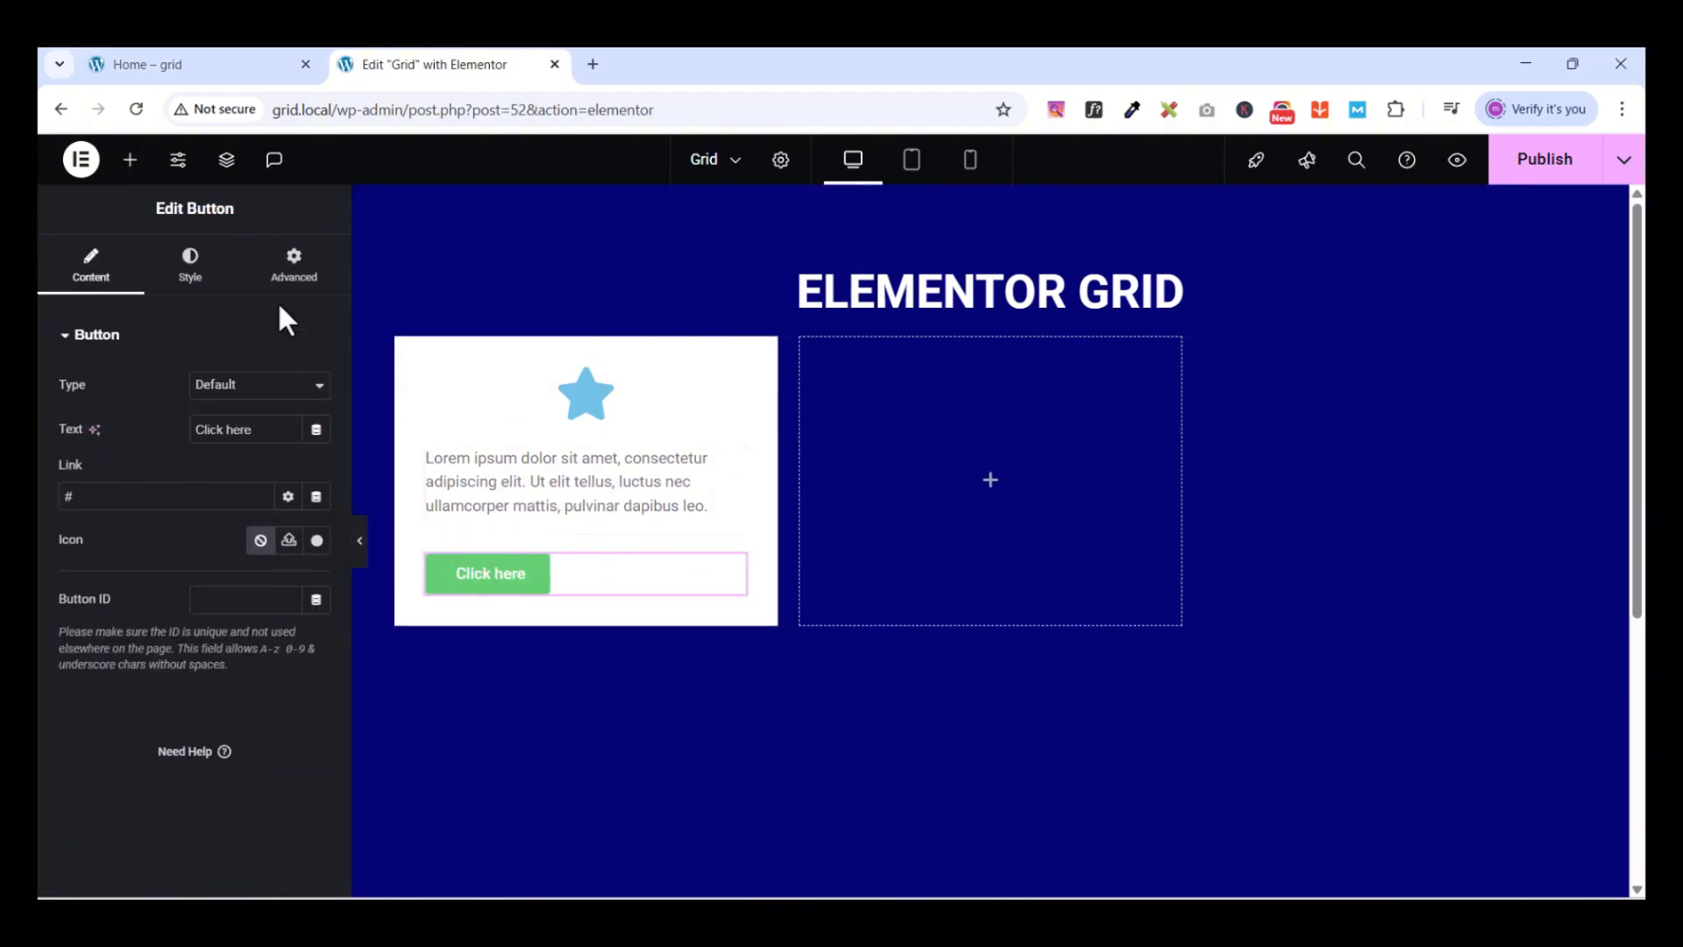
Change the button's text to "Read More"
{"action": "triple_click", "coordinate": [223, 441]}
{"action": "type", "text": "rEAD"}
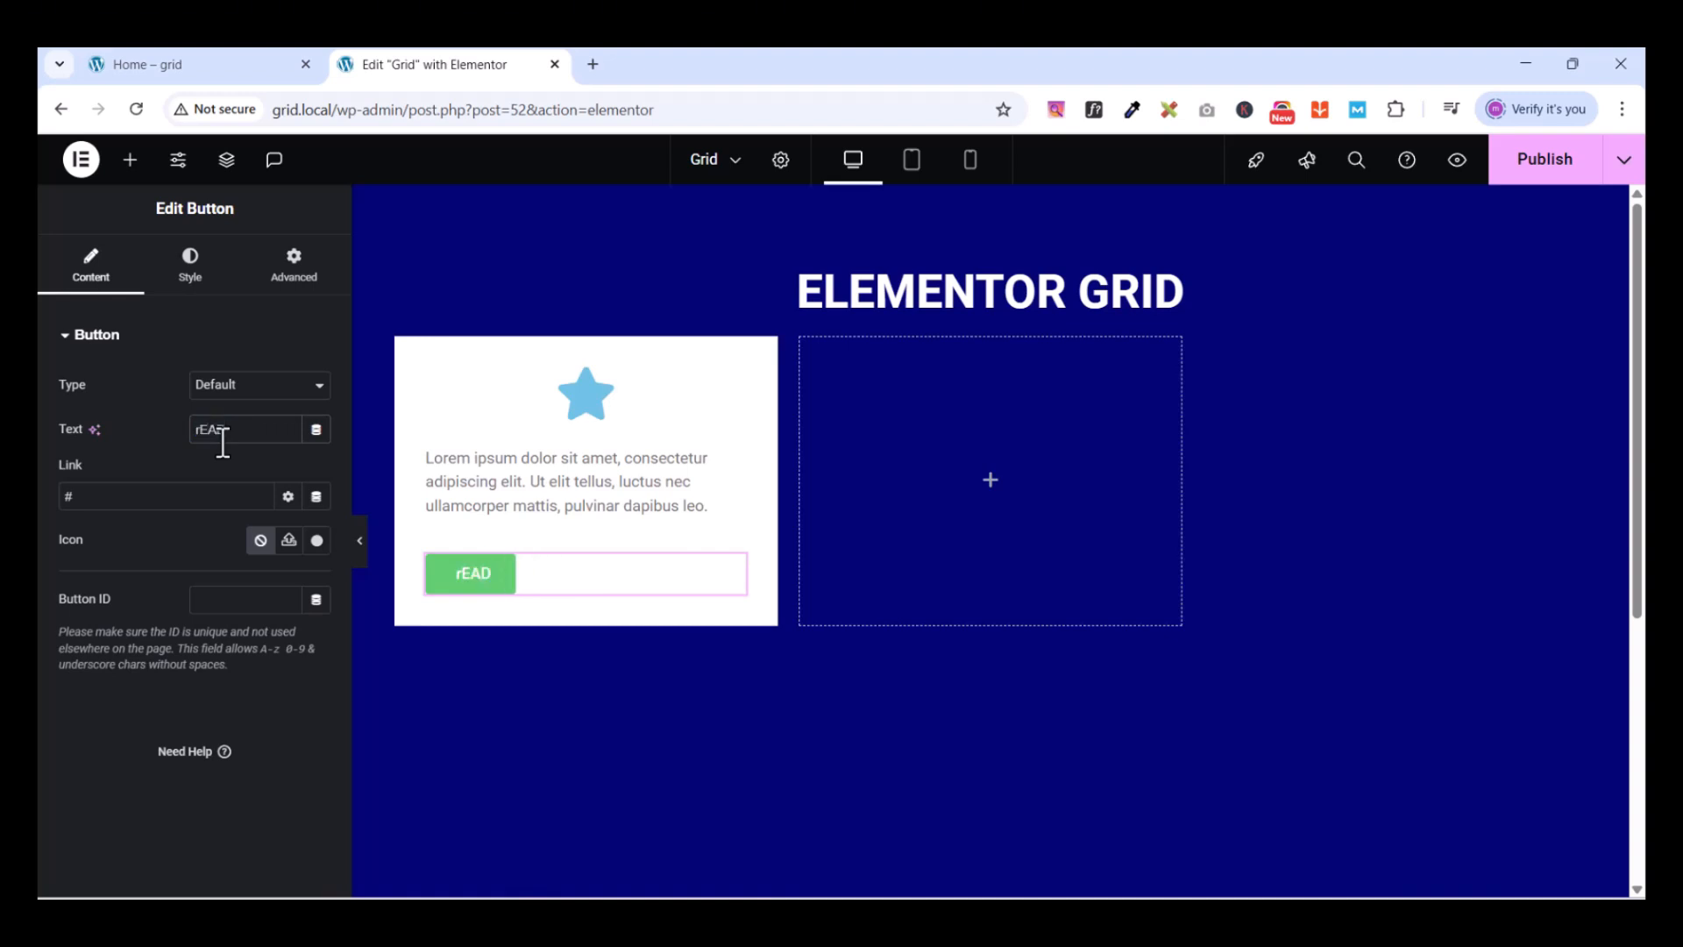
{"action": "type", "text": " mORE"}
{"action": "triple_click", "coordinate": [222, 443]}
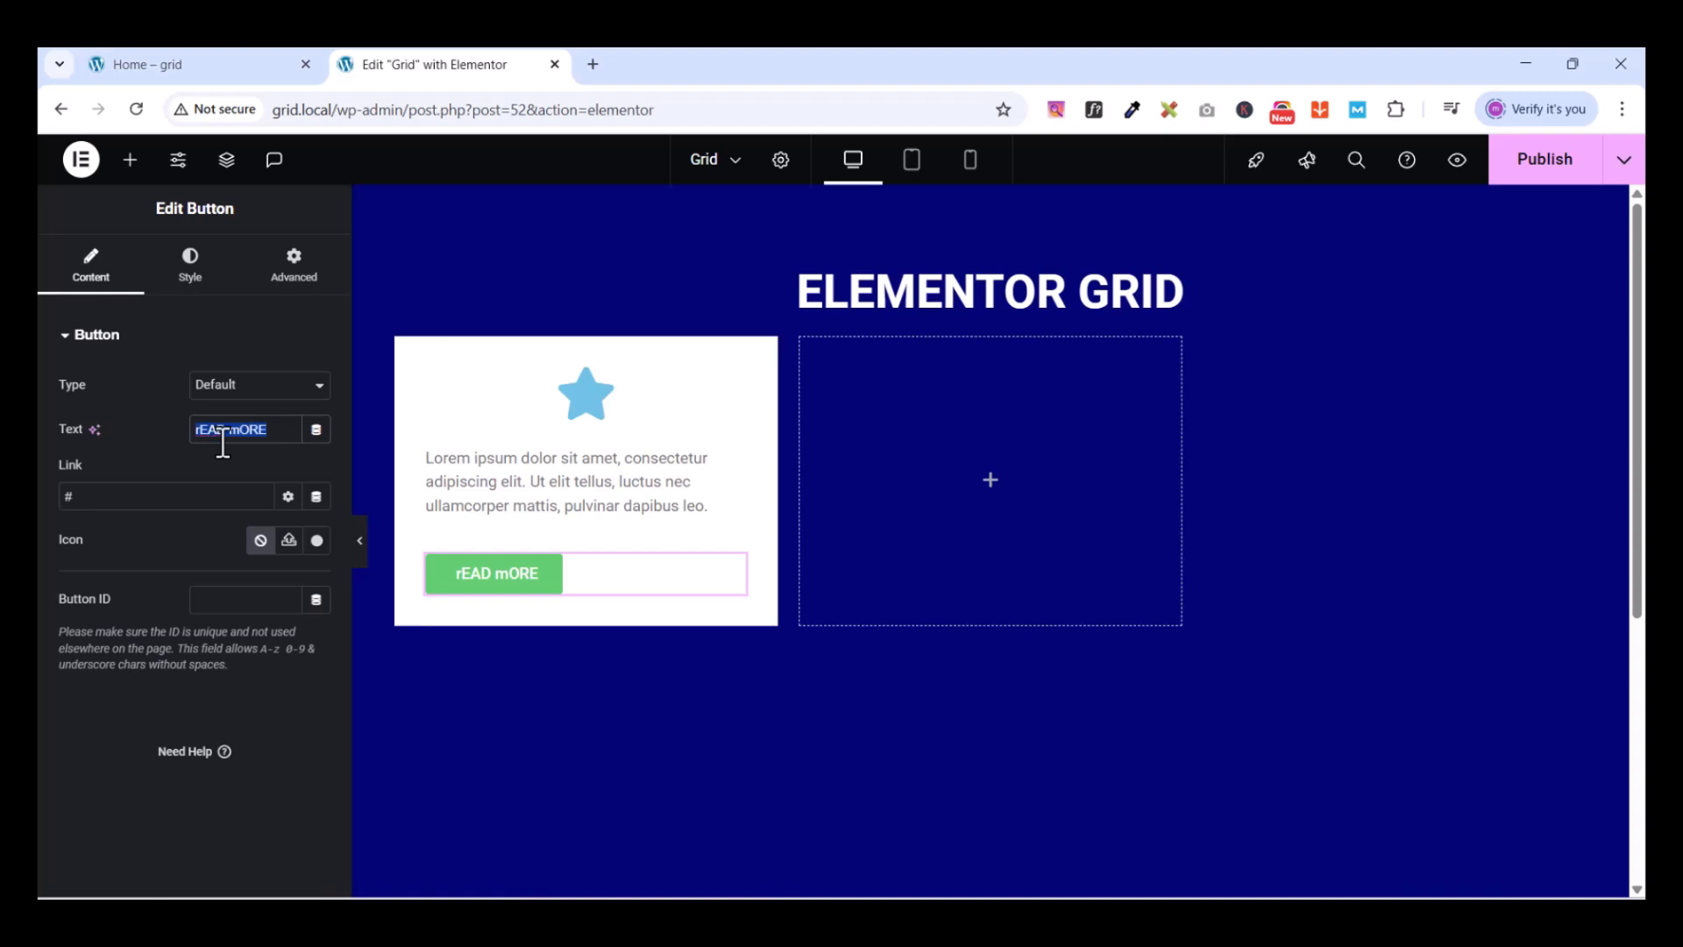
{"action": "type", "text": "r"}
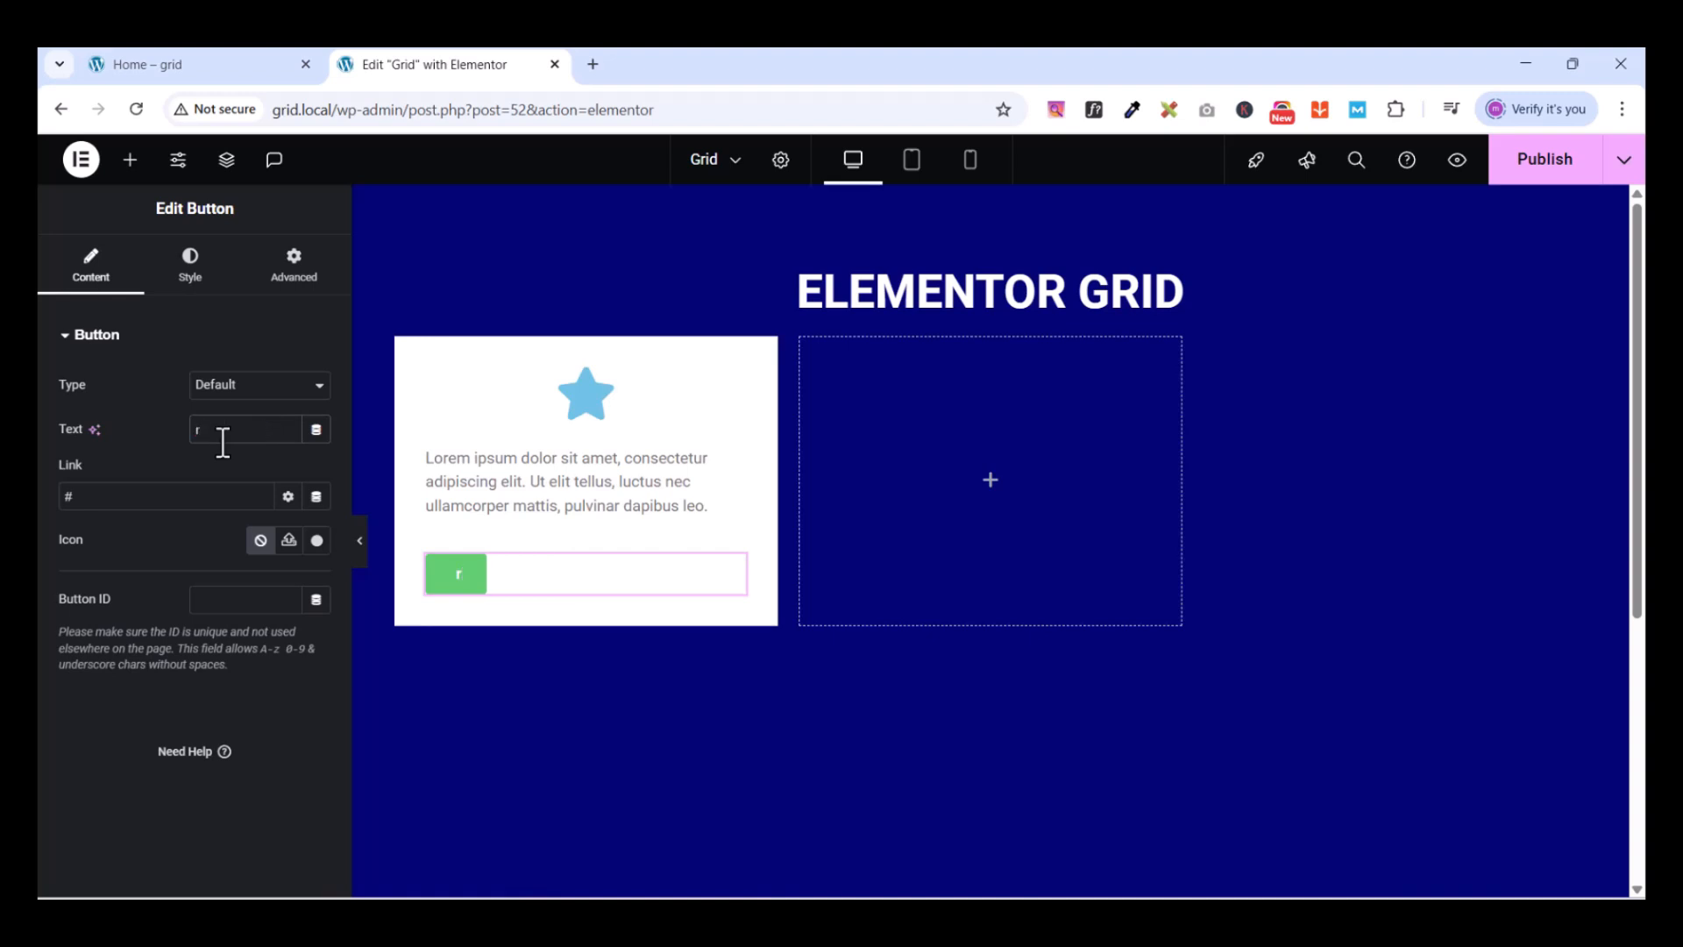
{"action": "key", "text": "BackSpace"}
{"action": "type", "text": "R"}
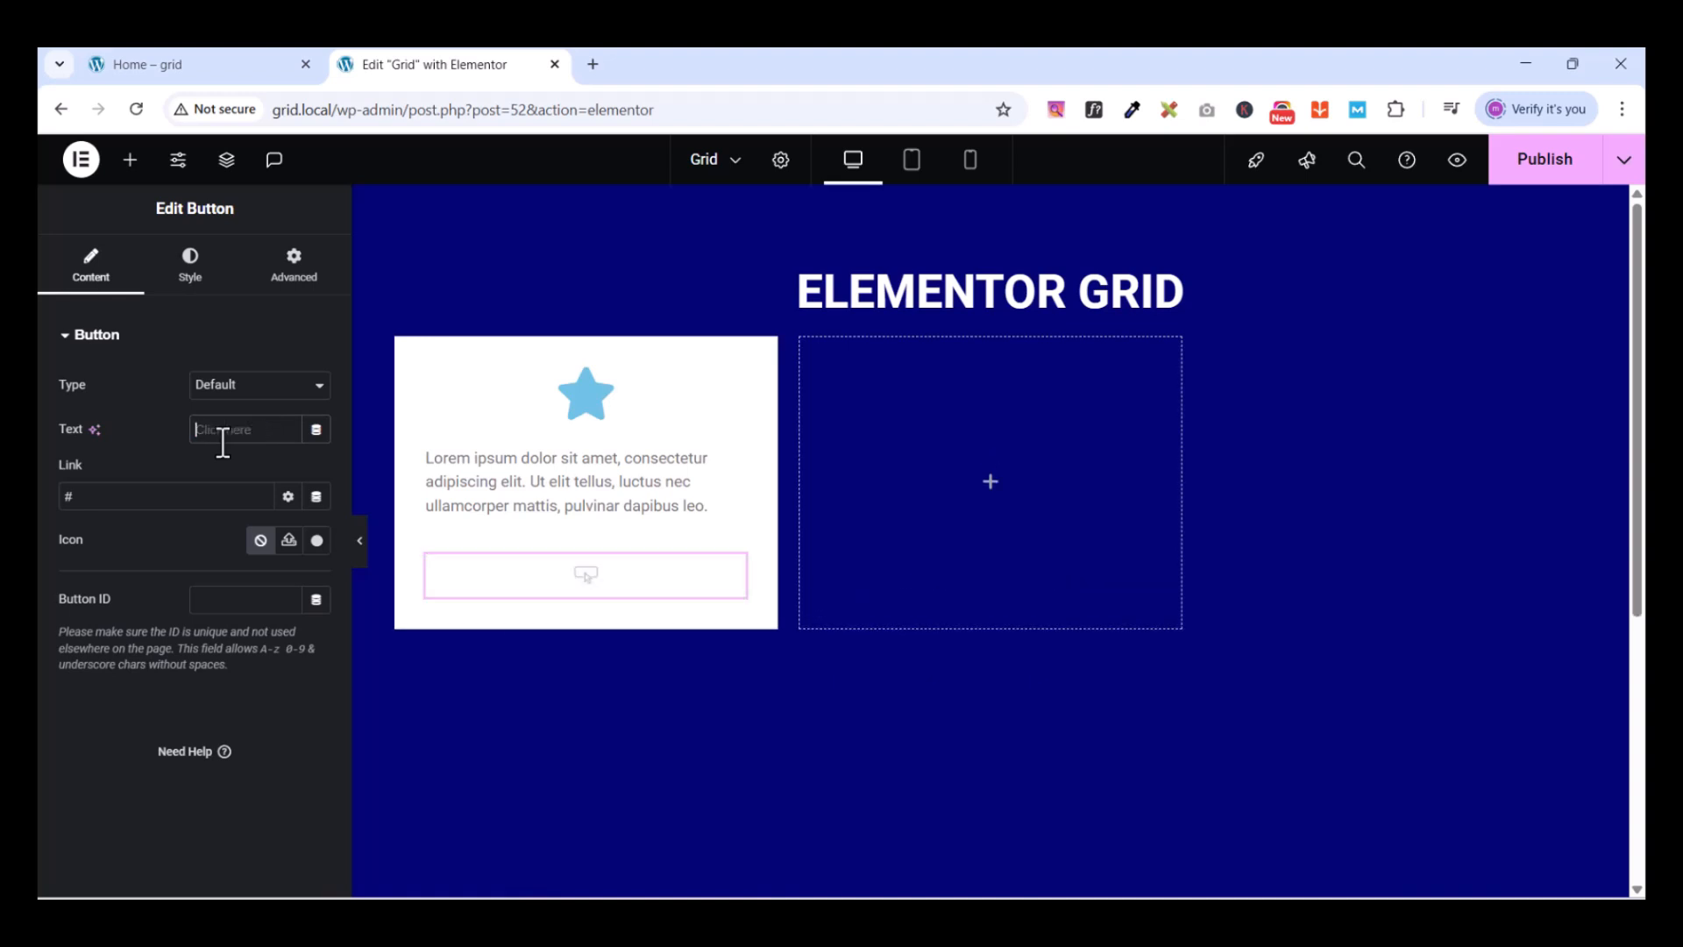
{"action": "type", "text": "ead"}
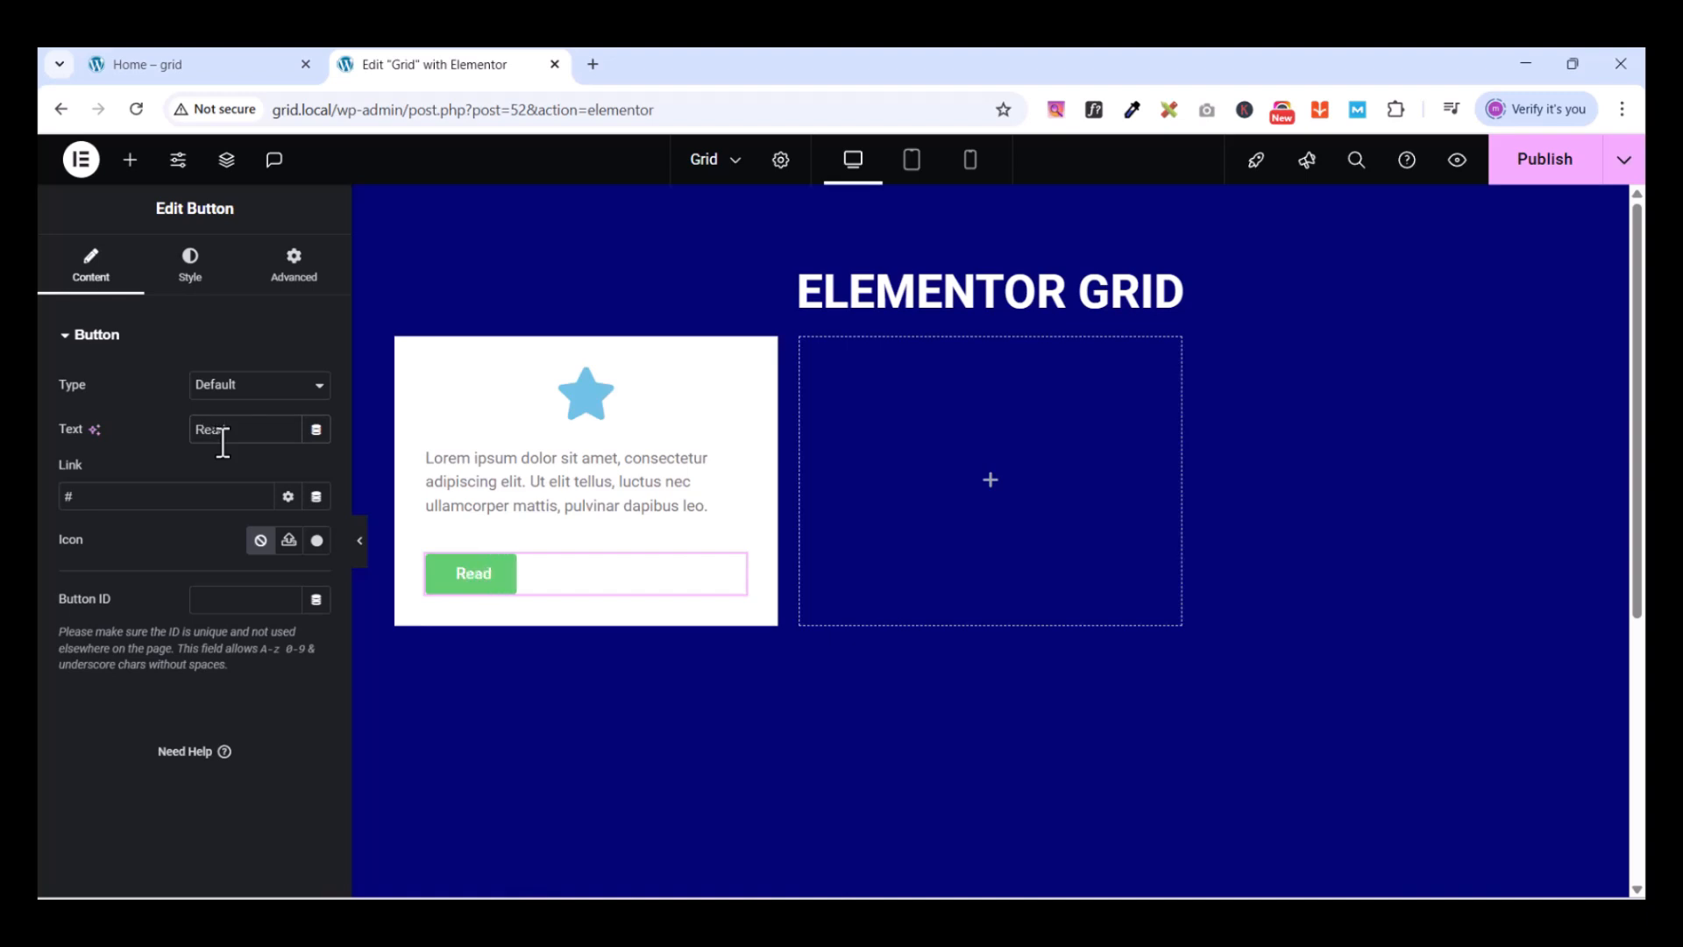
{"action": "type", "text": " More"}
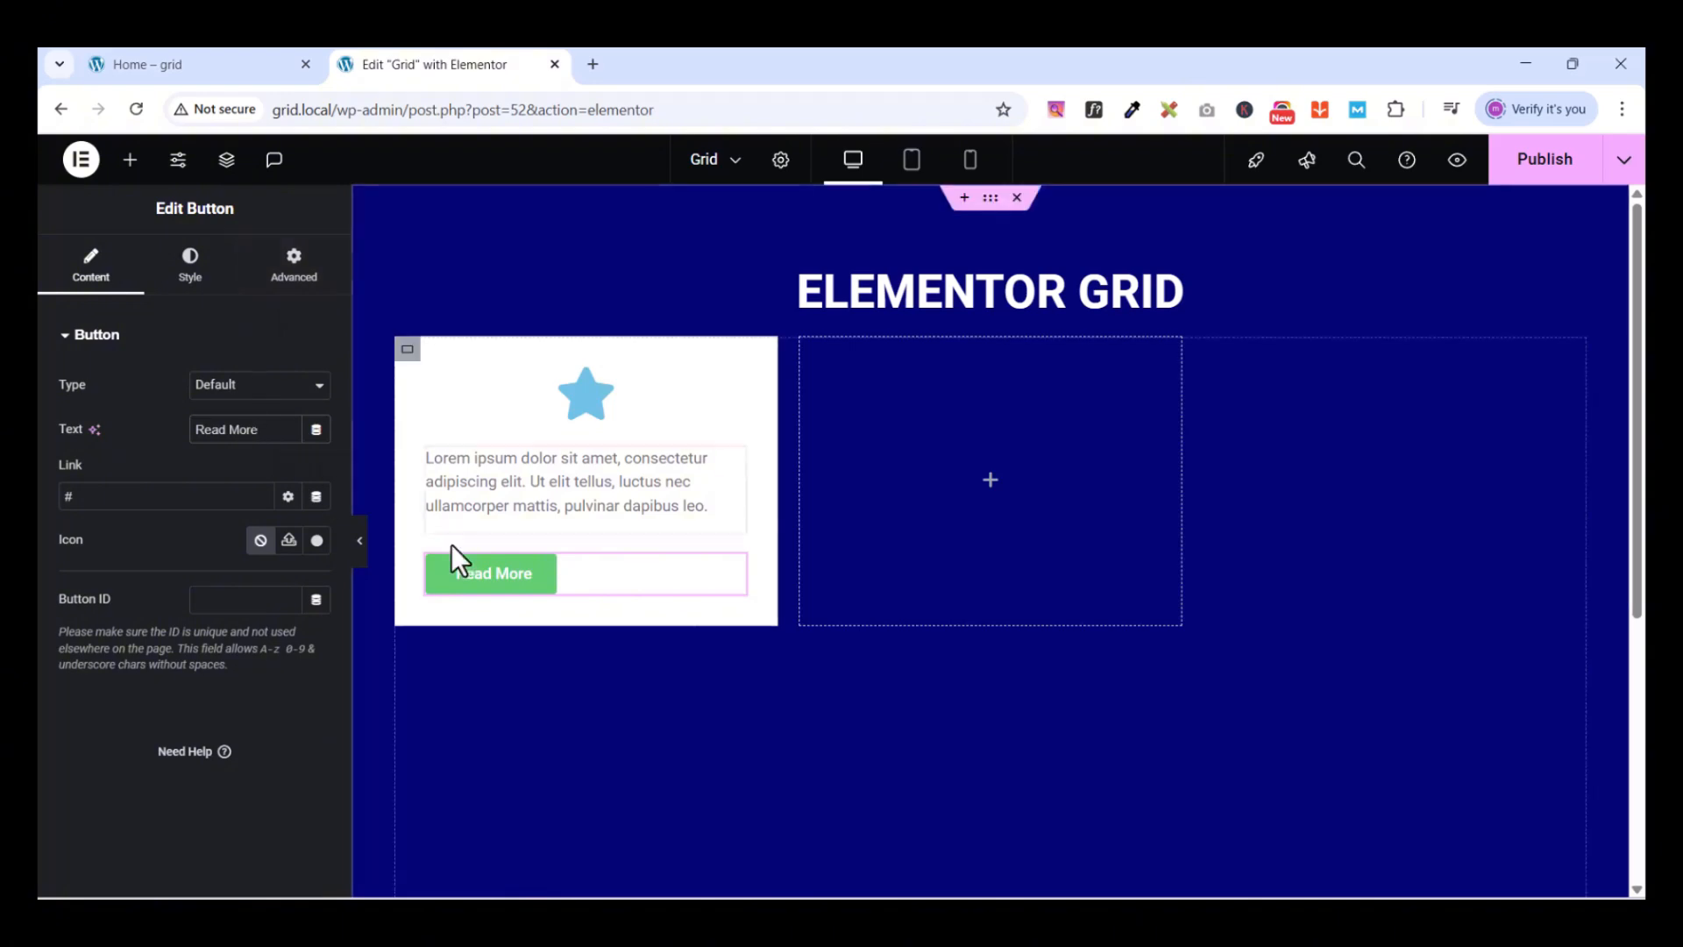
Arrange the first cell container's items in a downward column with Justify Content and Align Items both set to center
{"action": "left_click", "coordinate": [406, 353]}
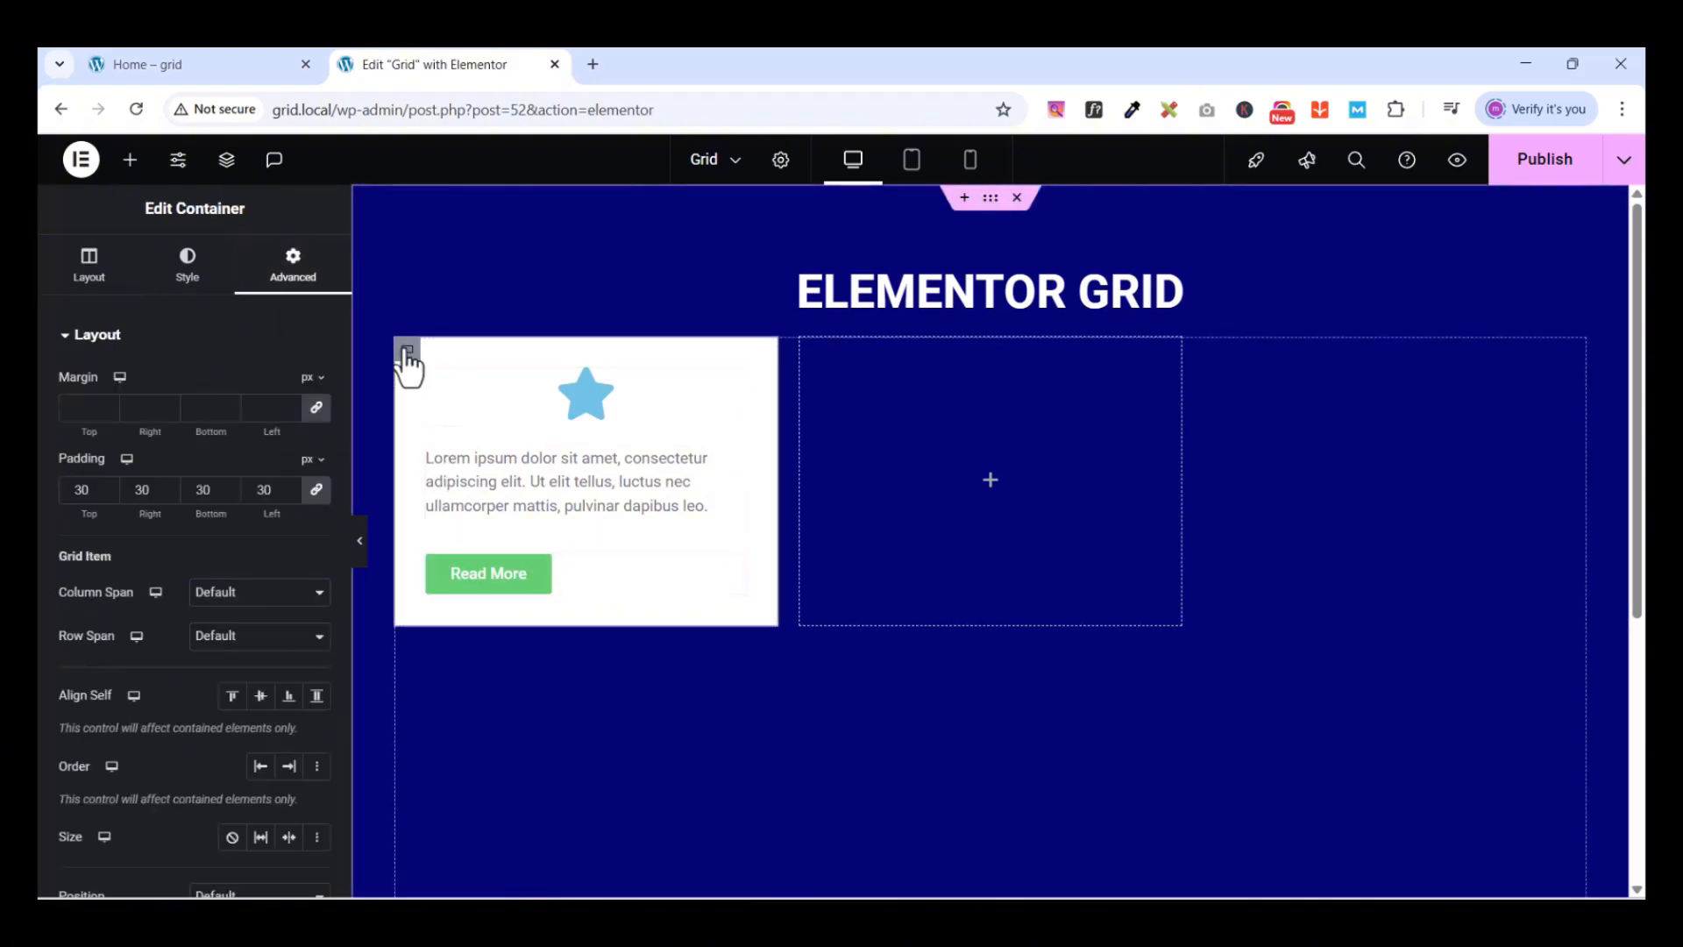
{"action": "left_click", "coordinate": [103, 289]}
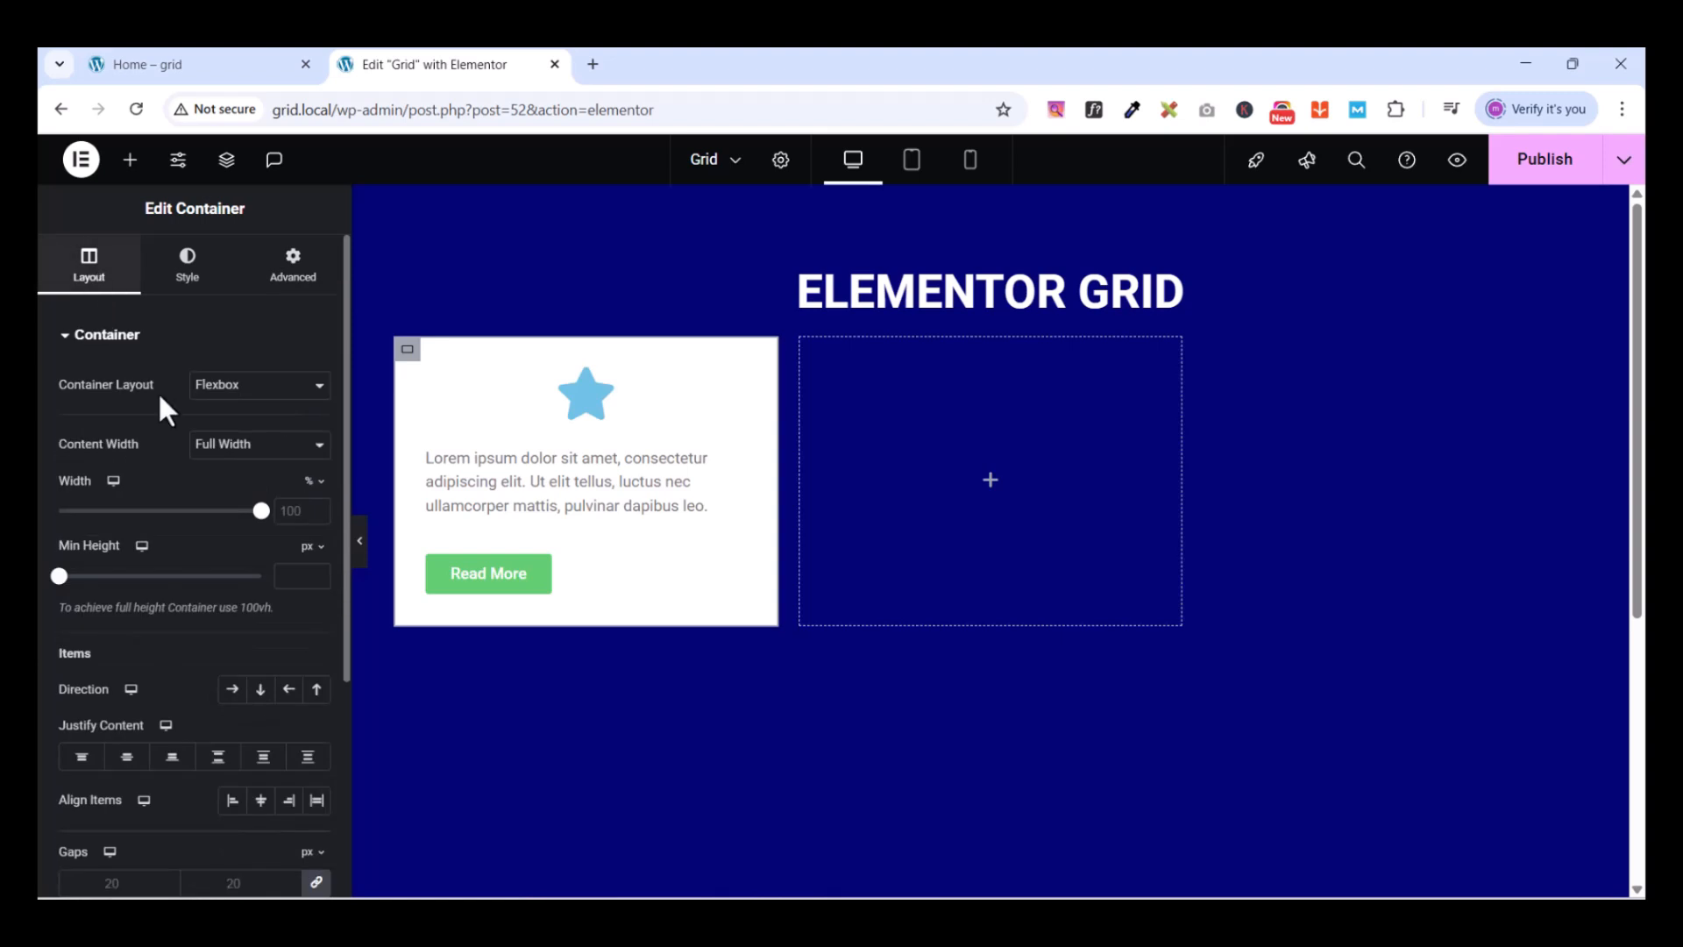
{"action": "left_click", "coordinate": [259, 690]}
{"action": "scroll", "coordinate": [140, 701], "scroll_direction": "down", "scroll_amount": 1}
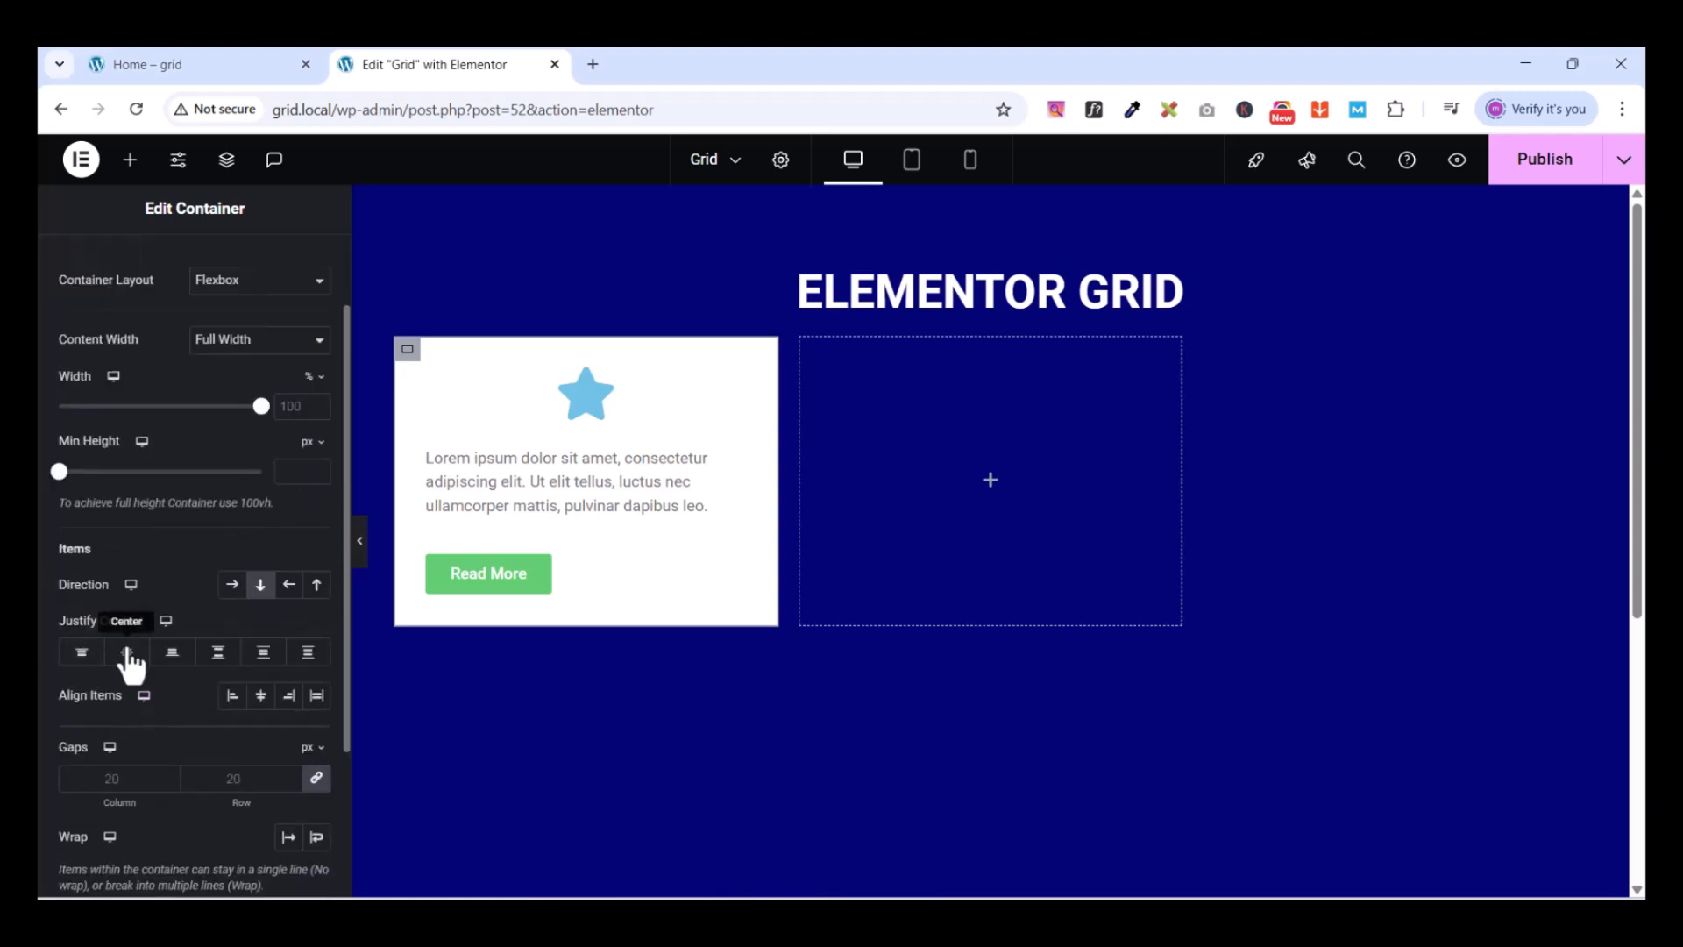
{"action": "left_click", "coordinate": [262, 696]}
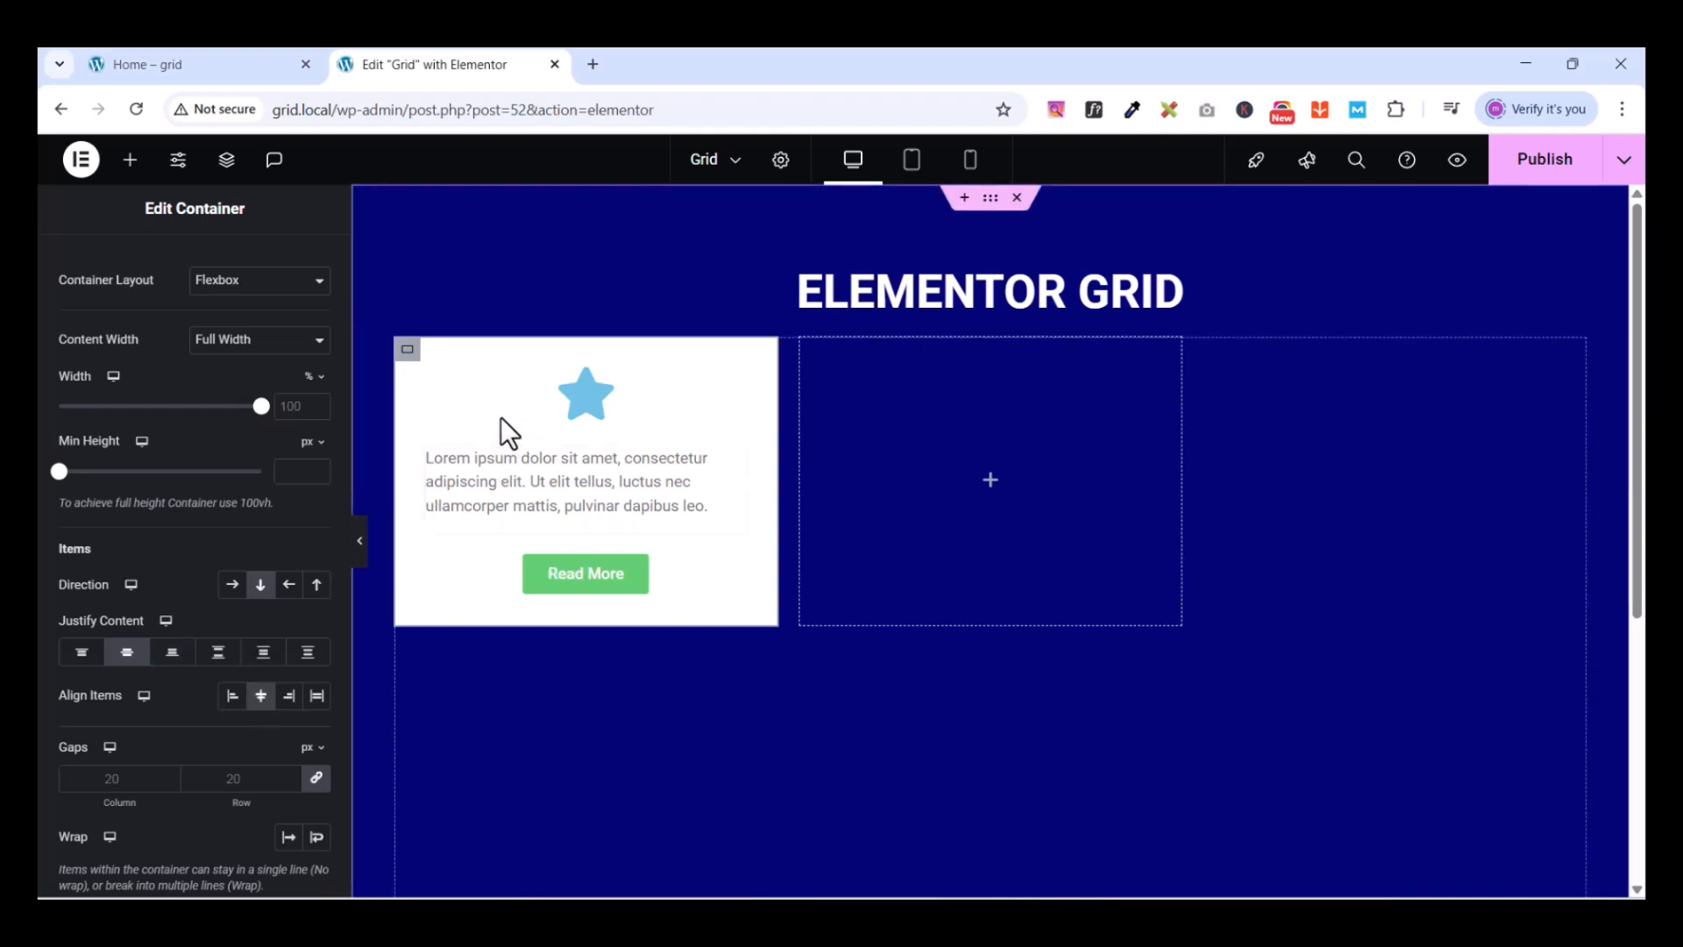
Center-align the paragraph text in the first cell's card
{"action": "left_click", "coordinate": [733, 459]}
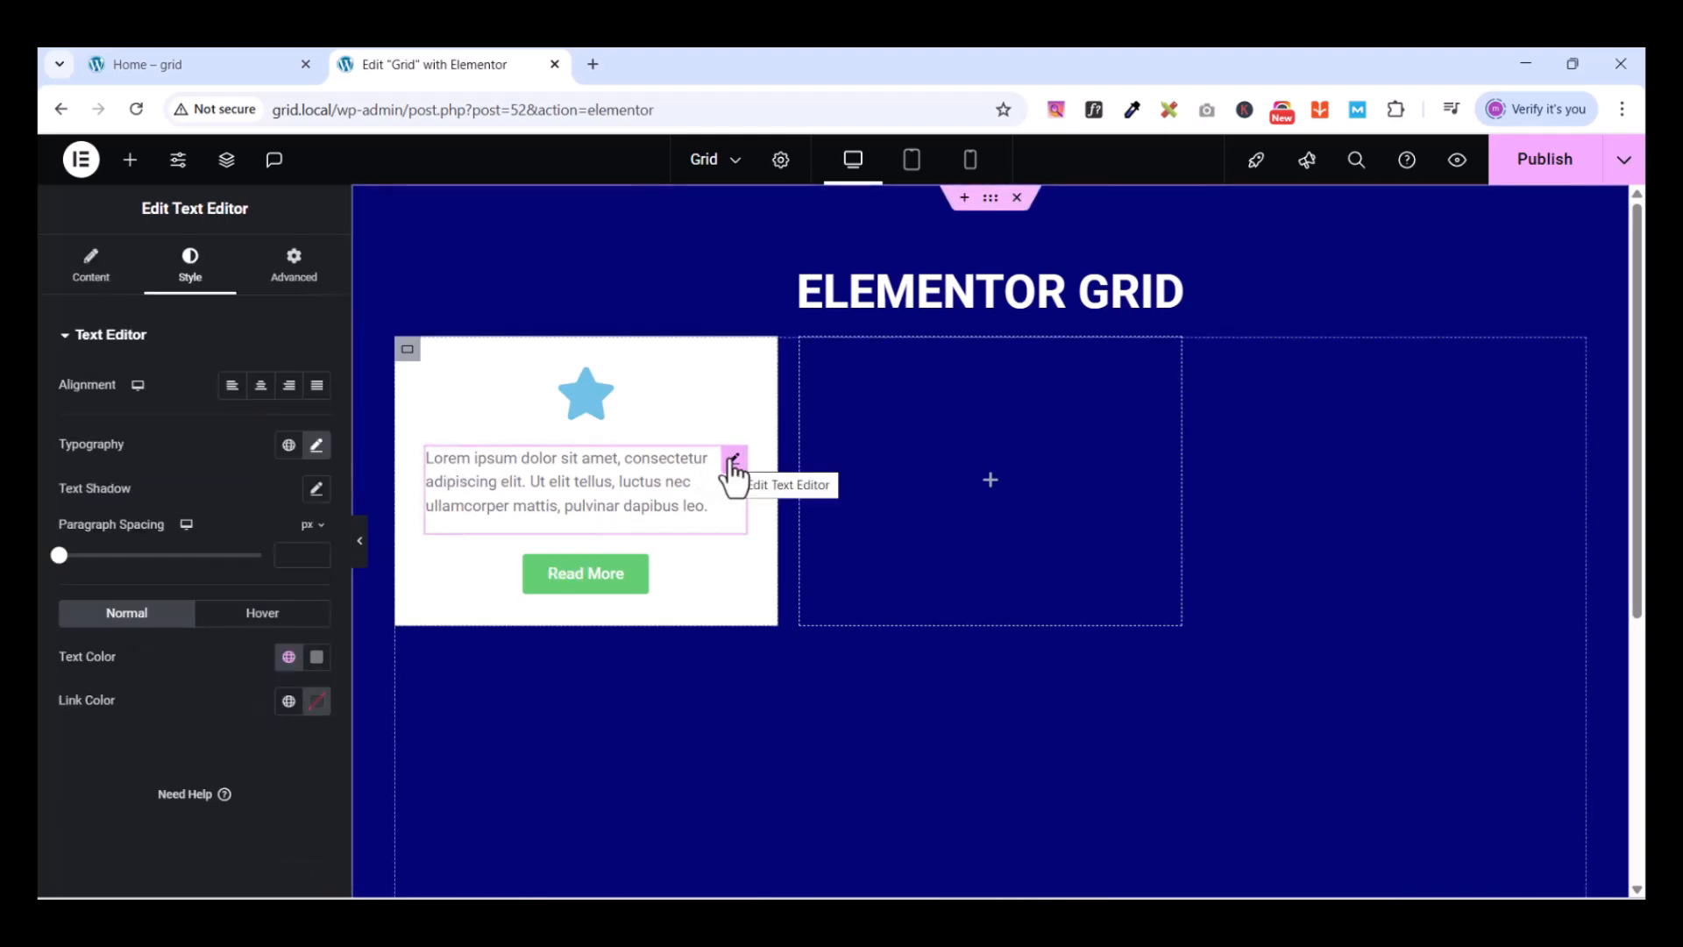
{"action": "left_click", "coordinate": [261, 386]}
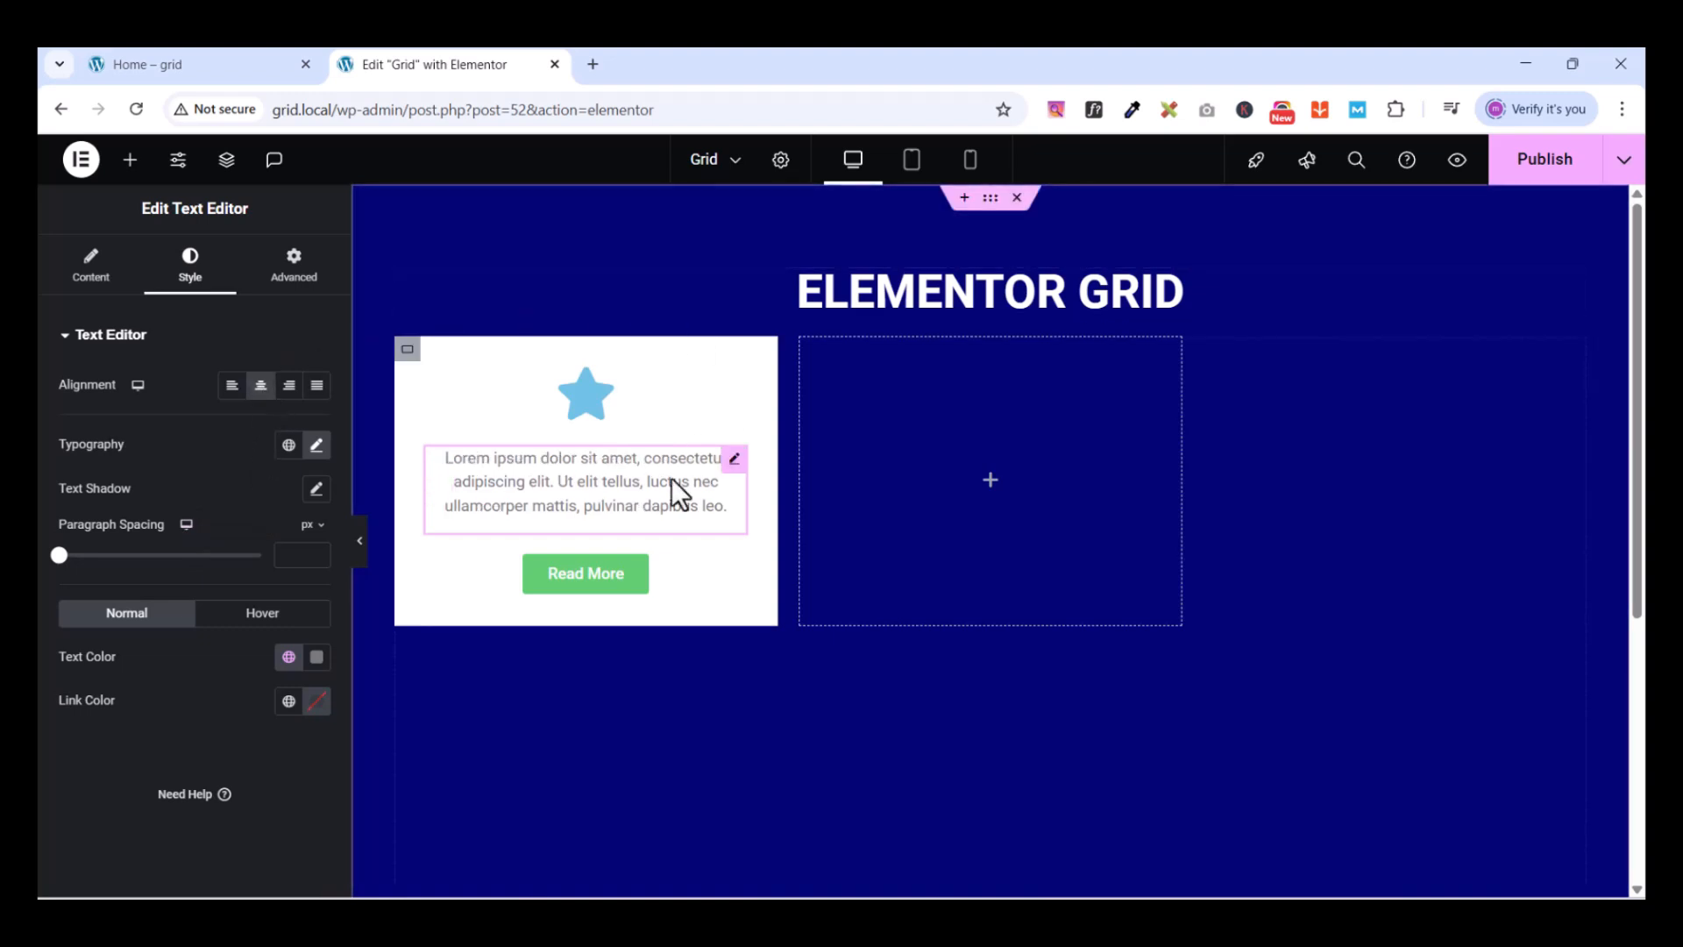
Set the background color of the first card's Read More button to the global dark blue
{"action": "left_click", "coordinate": [639, 570]}
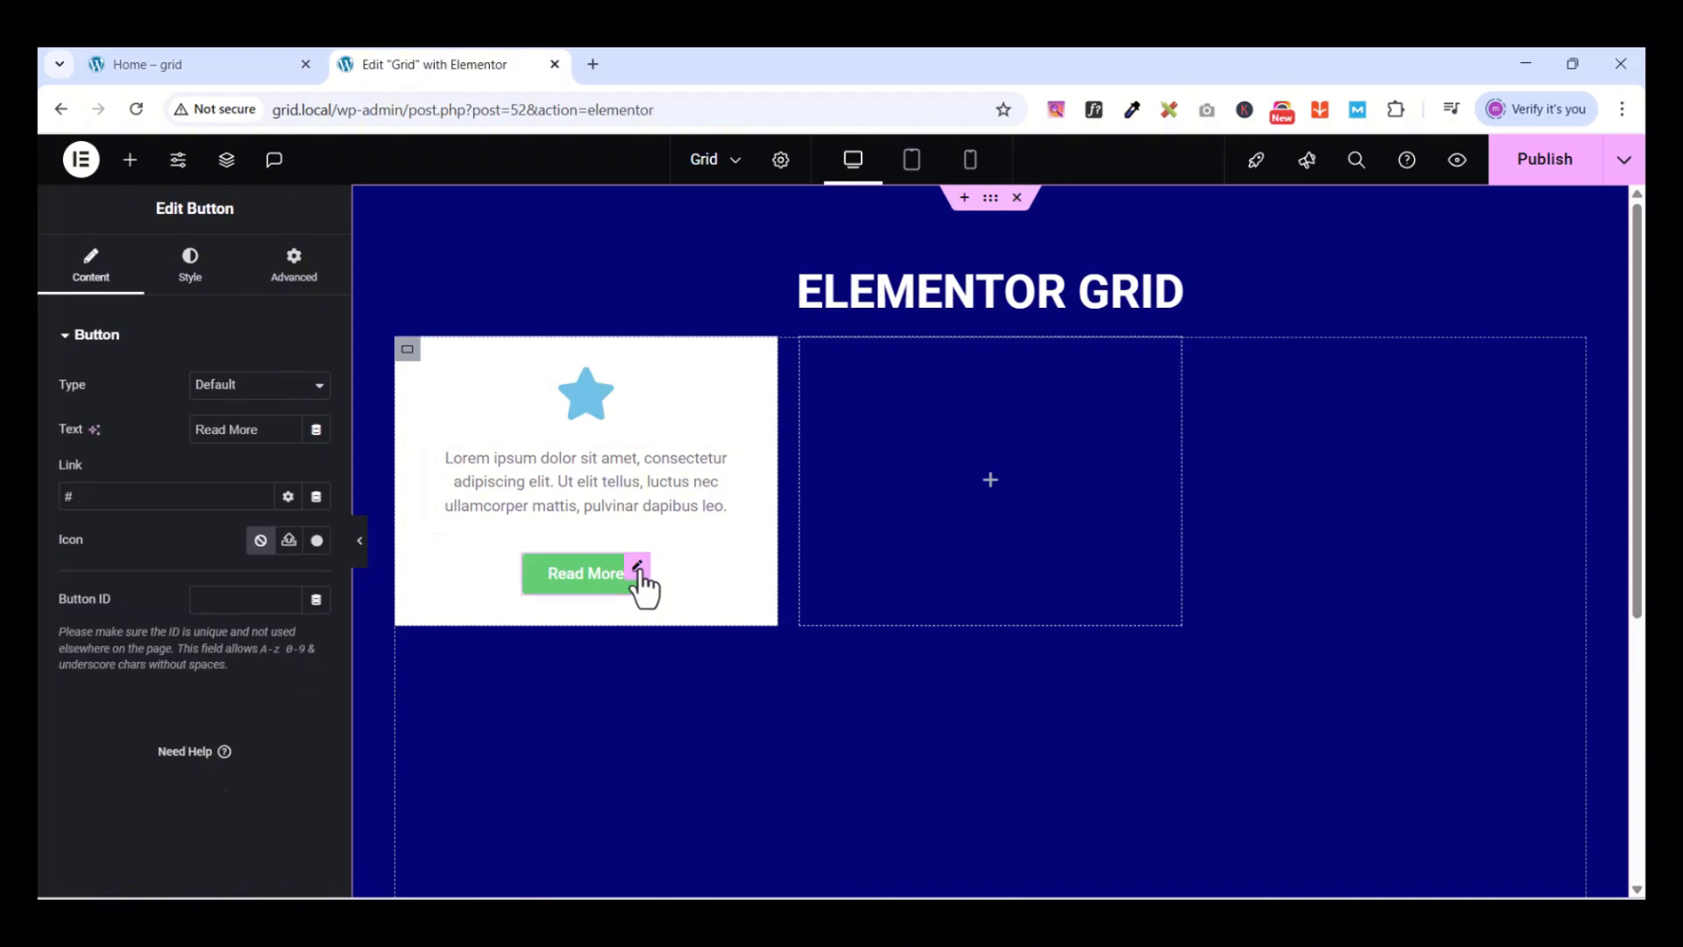
{"action": "left_click", "coordinate": [182, 272]}
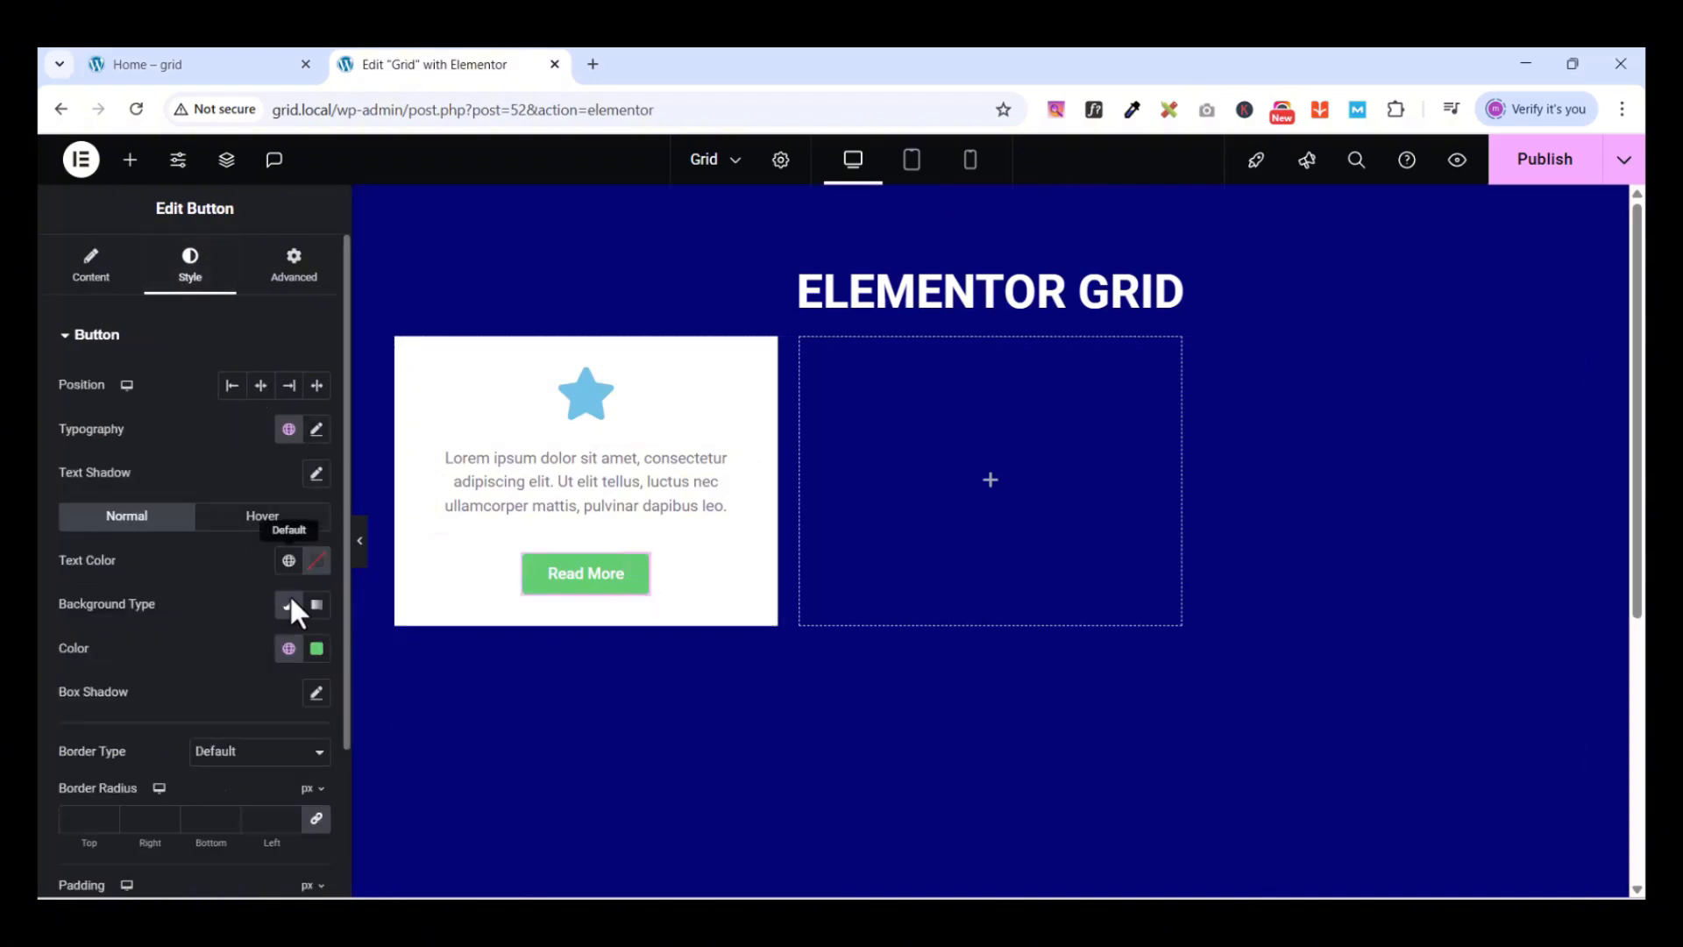
{"action": "left_click", "coordinate": [289, 650]}
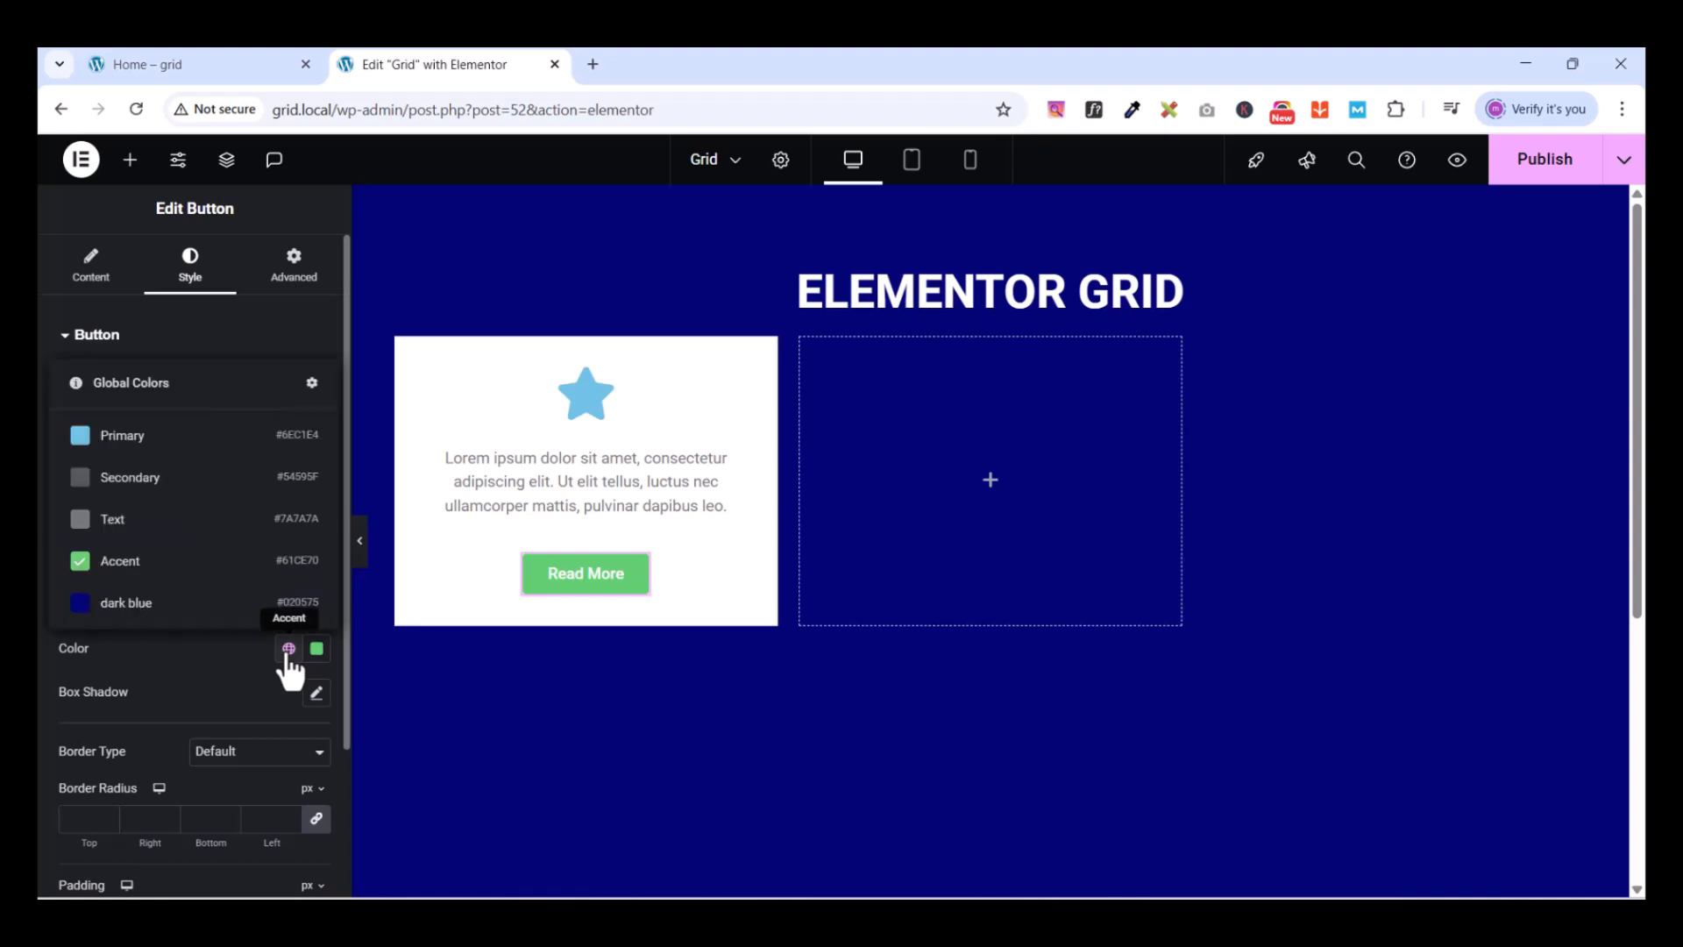
{"action": "left_click", "coordinate": [128, 609]}
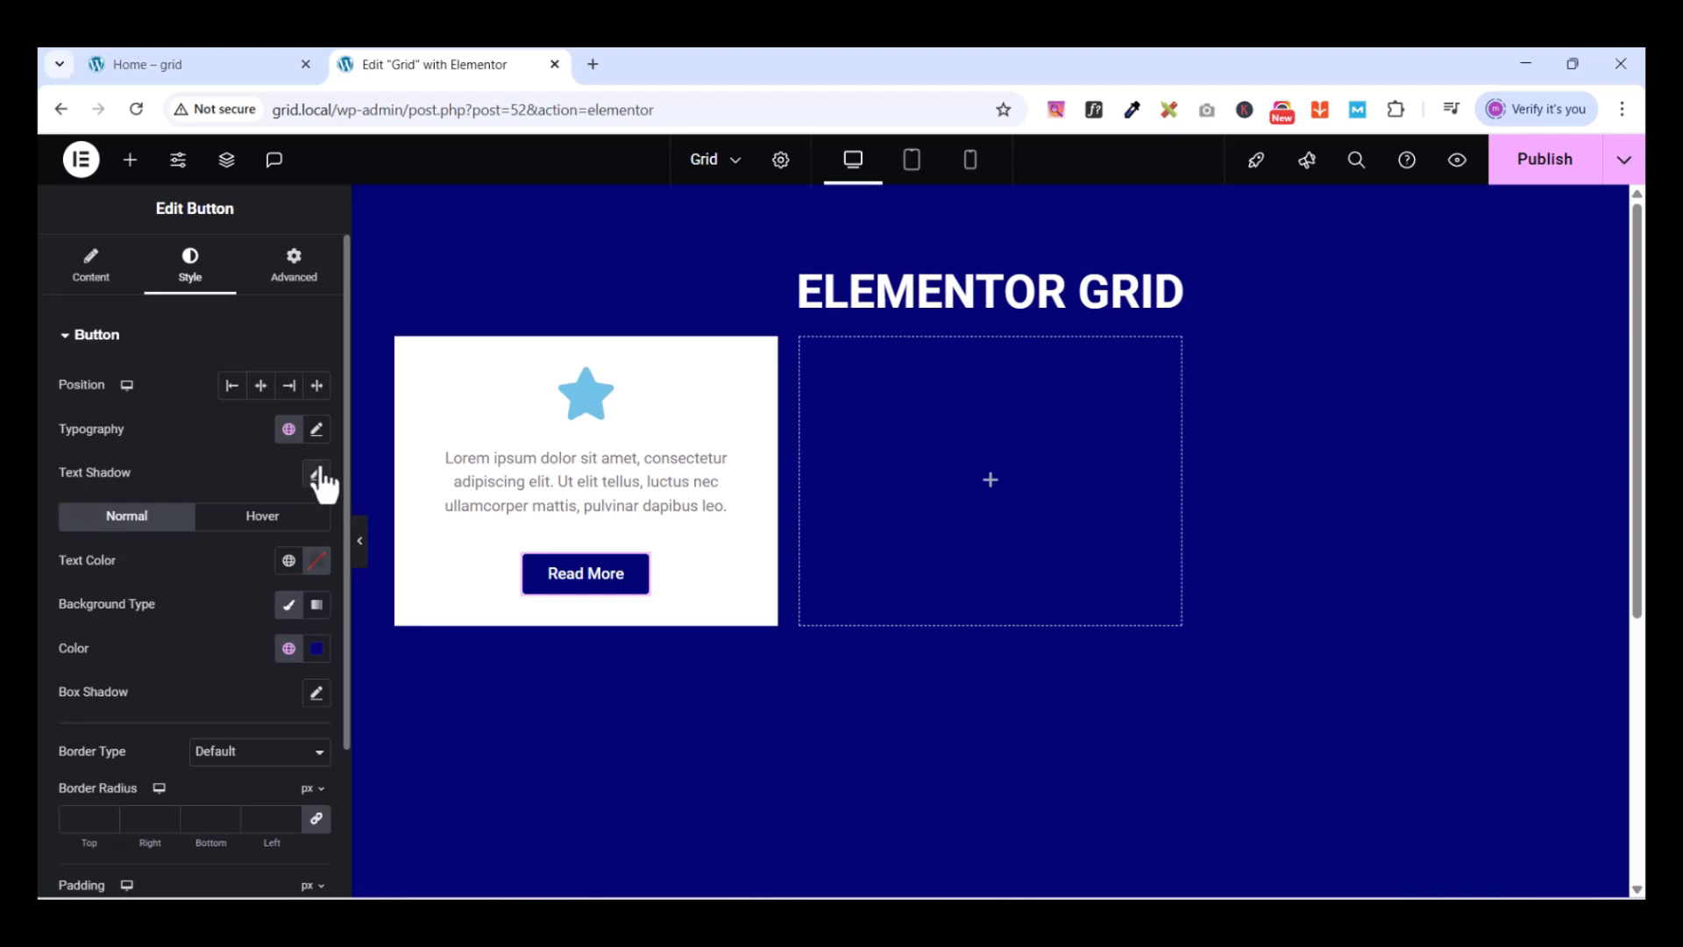
Set the Read More button's font size to 14 px and its border radius to 0 on all sides
{"action": "left_click", "coordinate": [317, 431]}
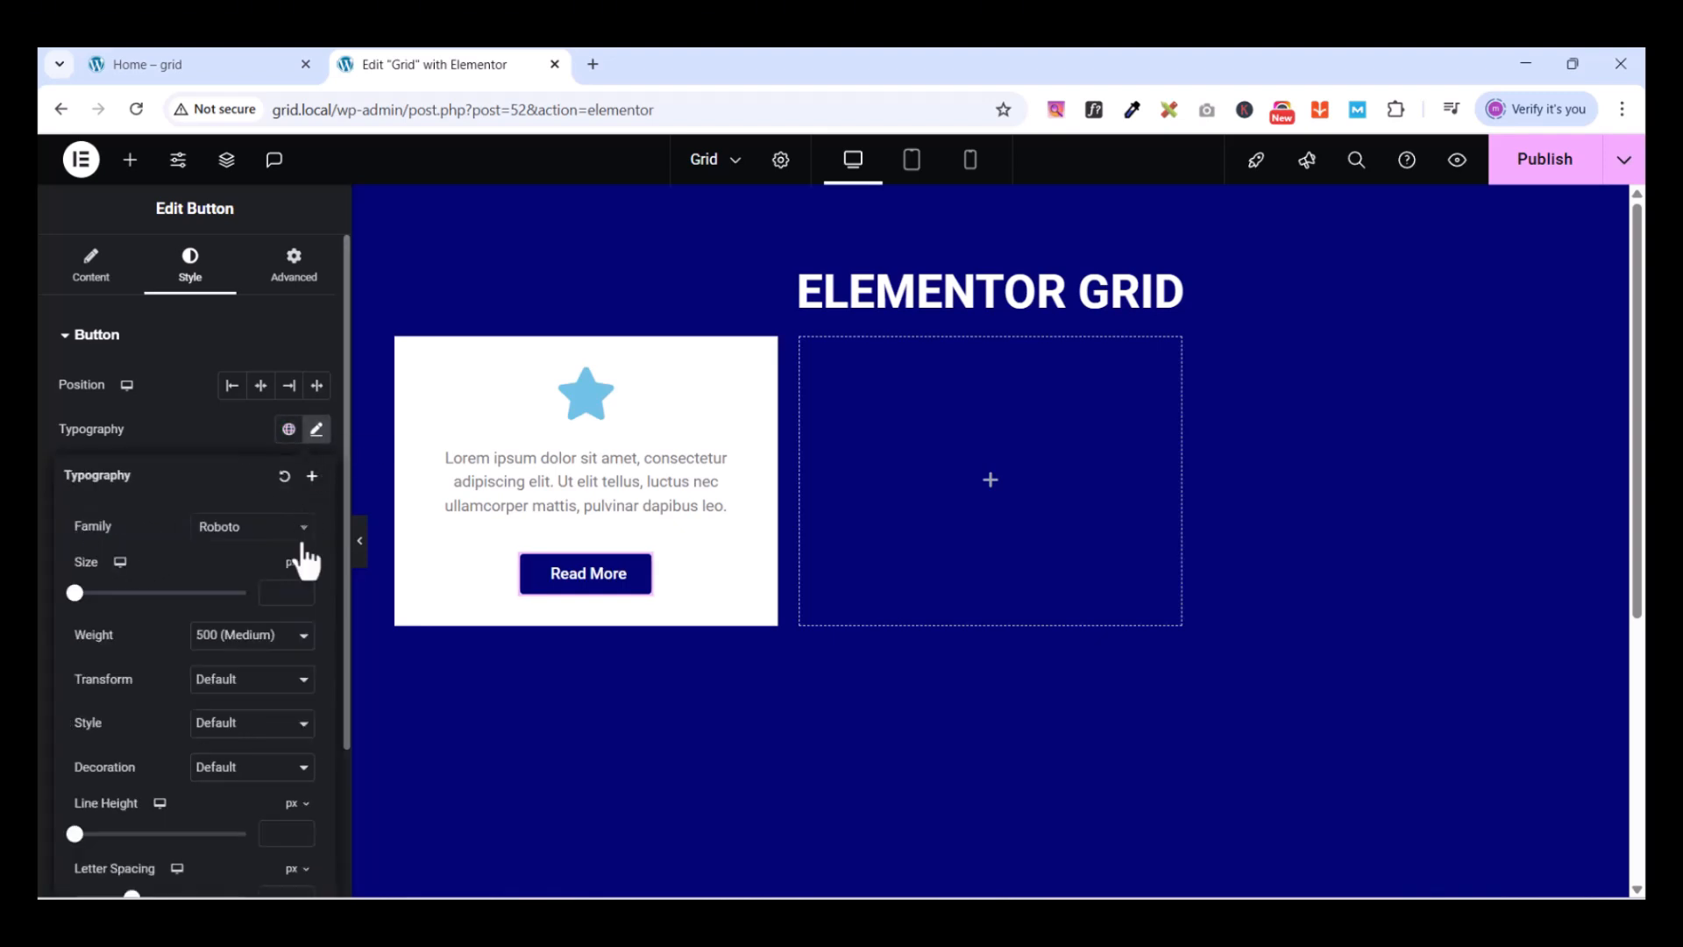
{"action": "left_click", "coordinate": [301, 587]}
{"action": "left_click", "coordinate": [300, 598]}
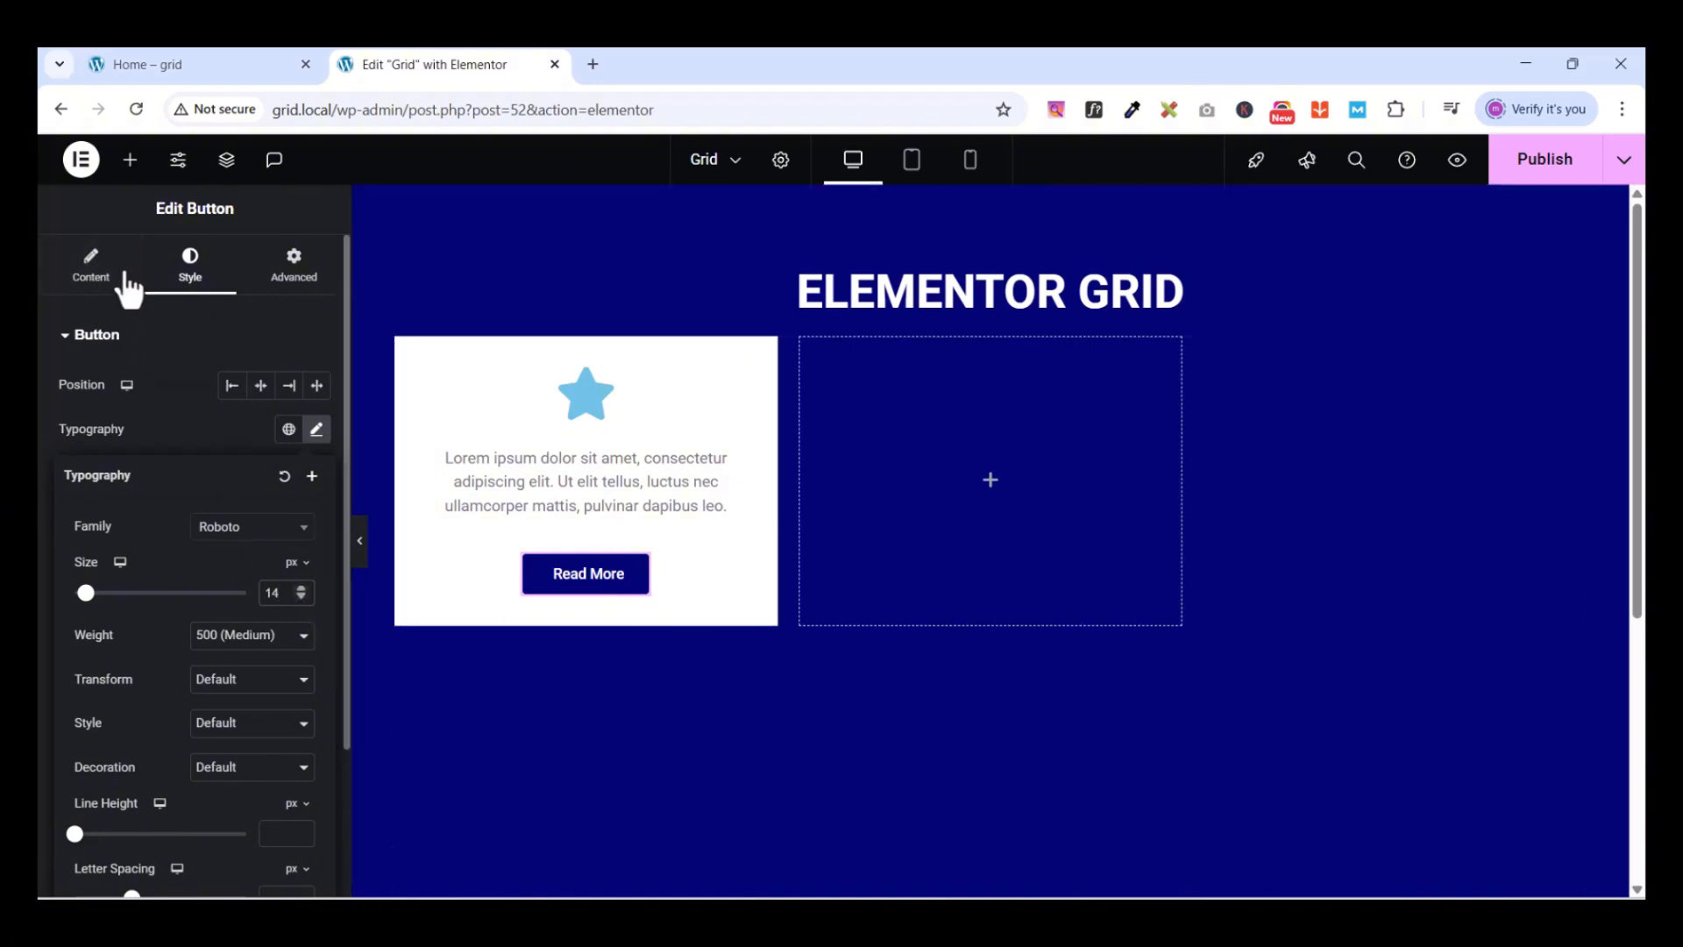
{"action": "left_click", "coordinate": [65, 333]}
{"action": "left_click", "coordinate": [71, 342]}
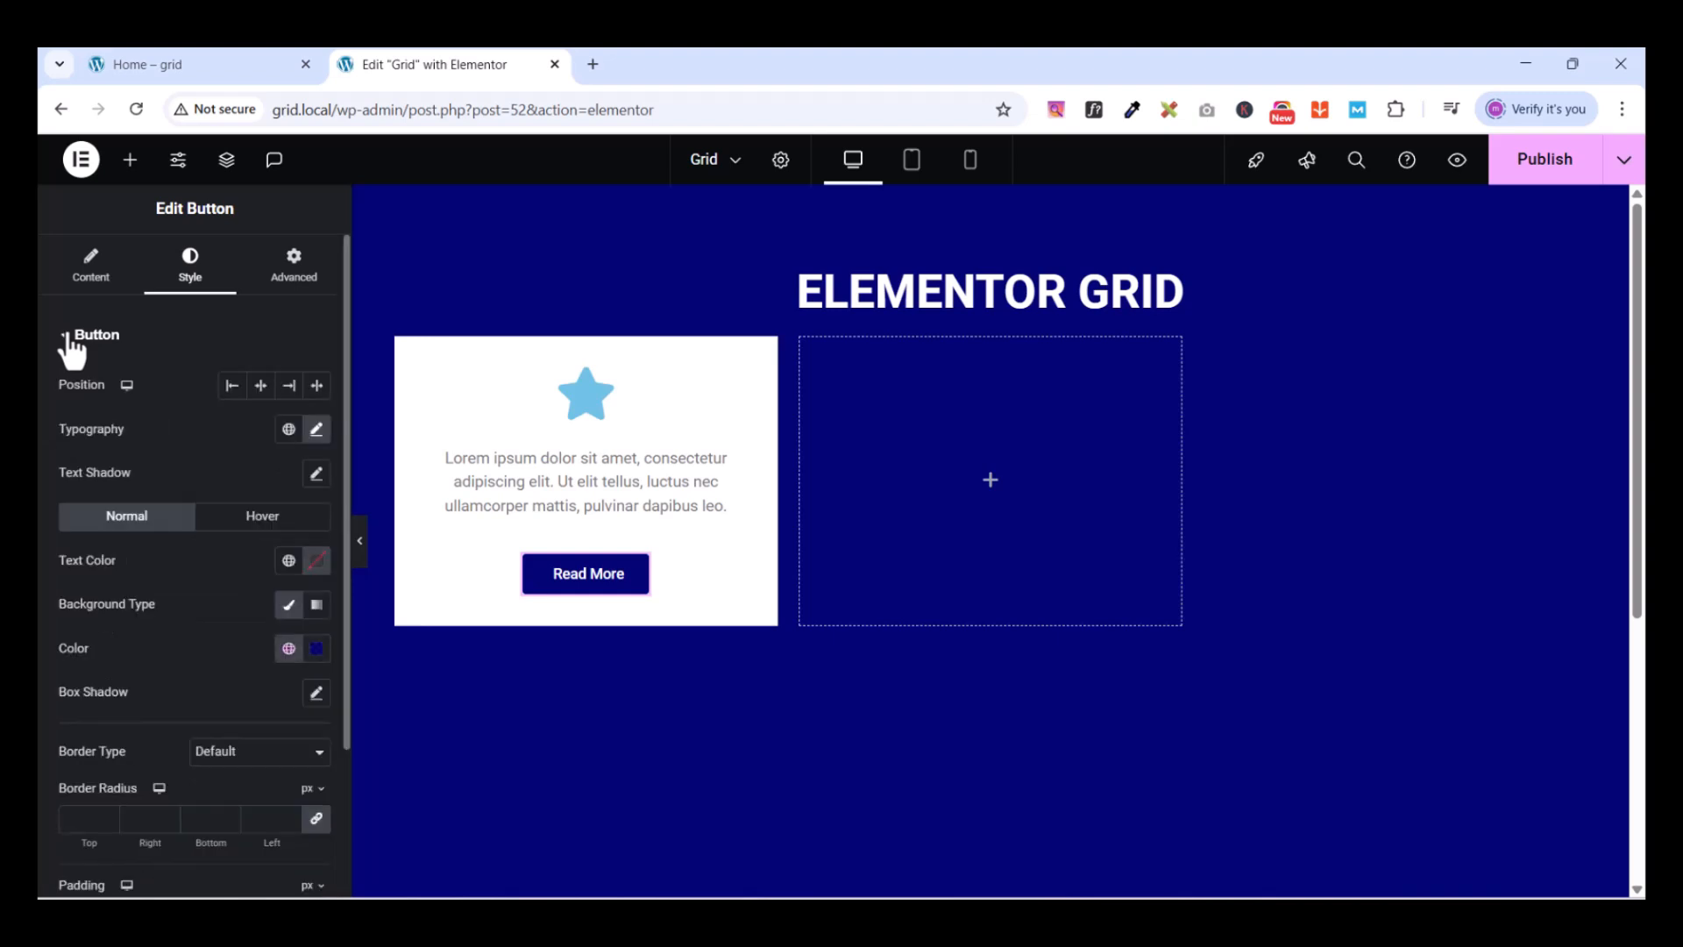
{"action": "scroll", "coordinate": [308, 714], "scroll_direction": "down", "scroll_amount": 2}
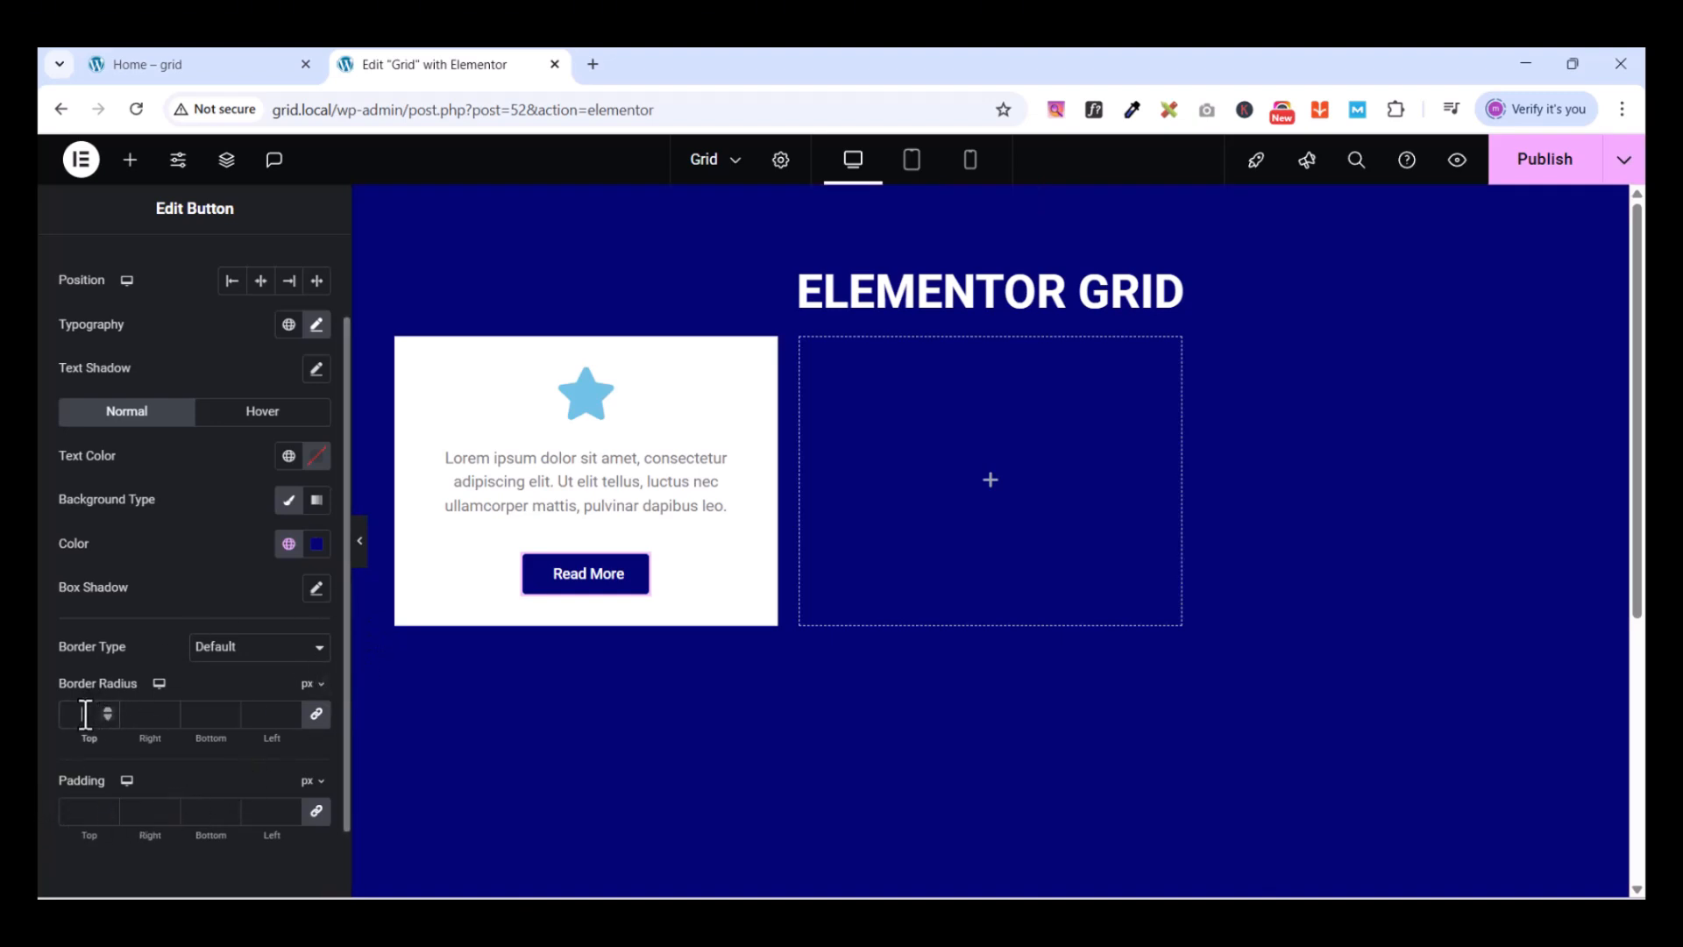
{"action": "left_click", "coordinate": [318, 716]}
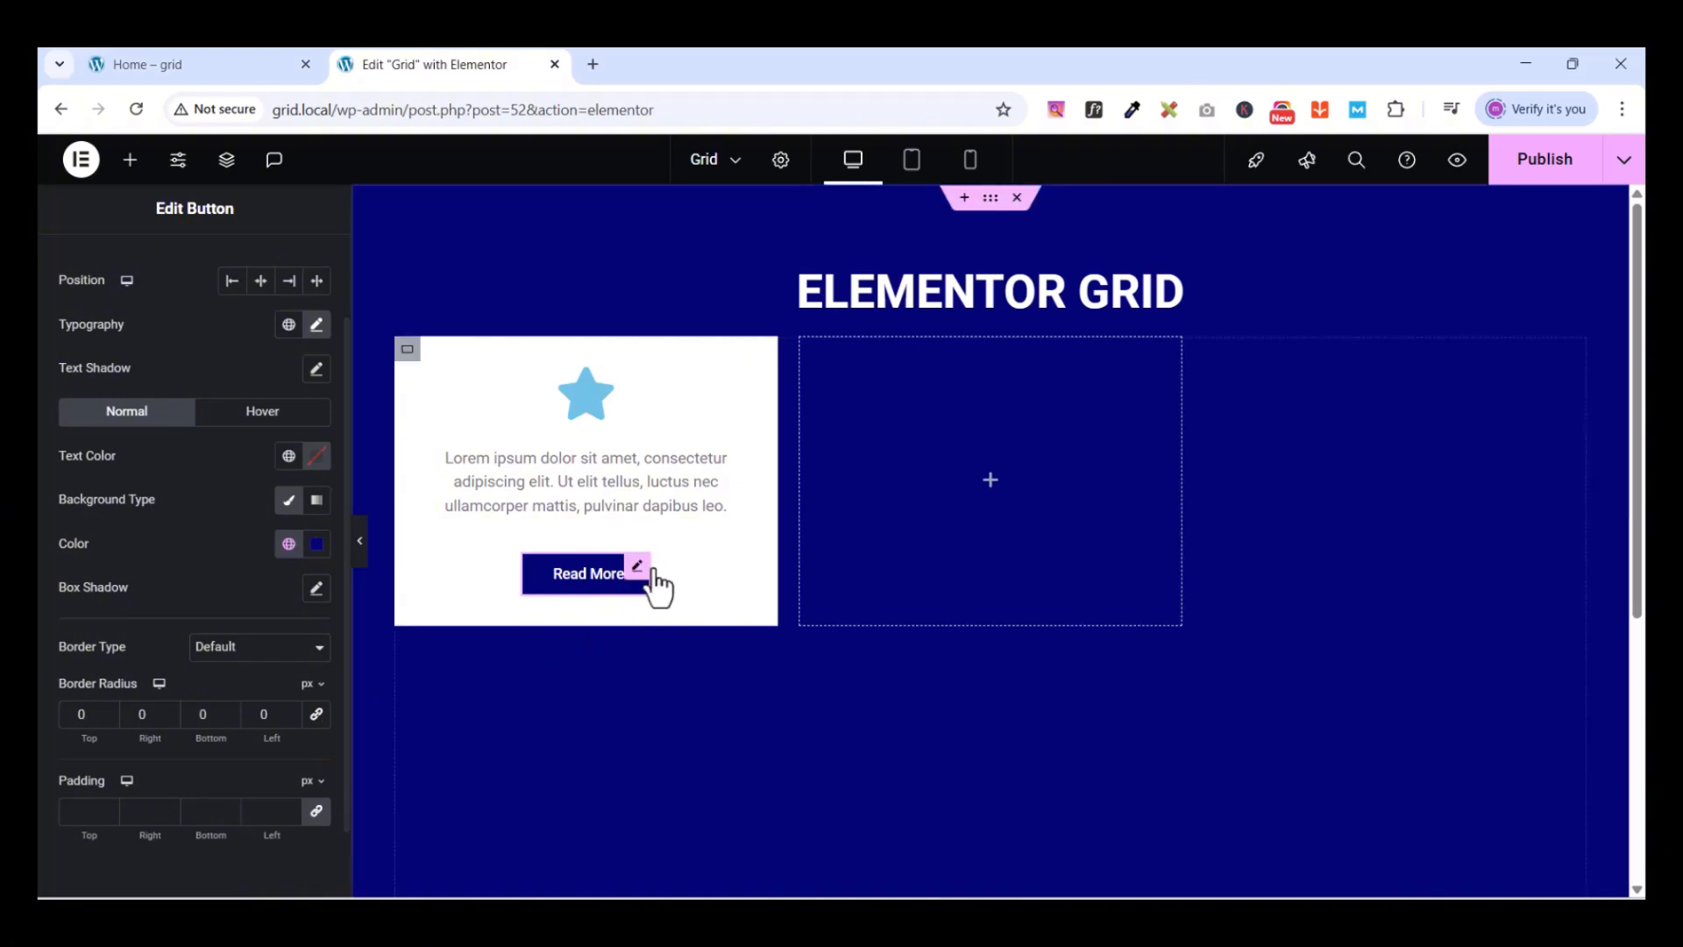
Change the primary color of the first card's star icon to the global dark blue
{"action": "left_click", "coordinate": [130, 160]}
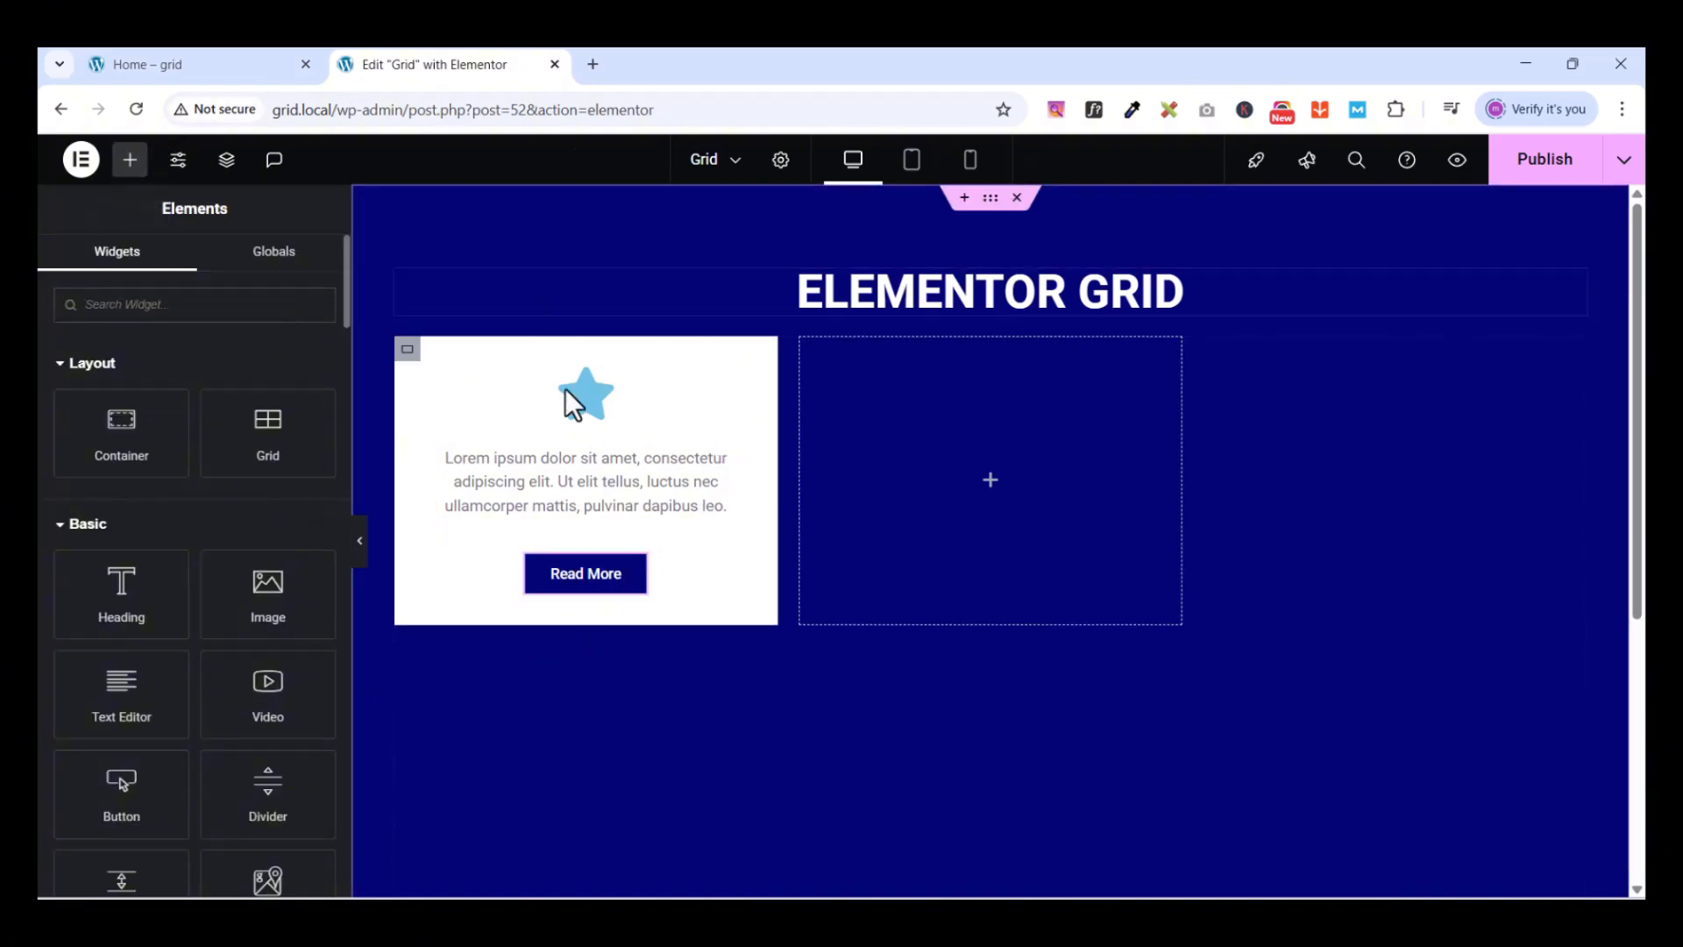
{"action": "left_click", "coordinate": [601, 393]}
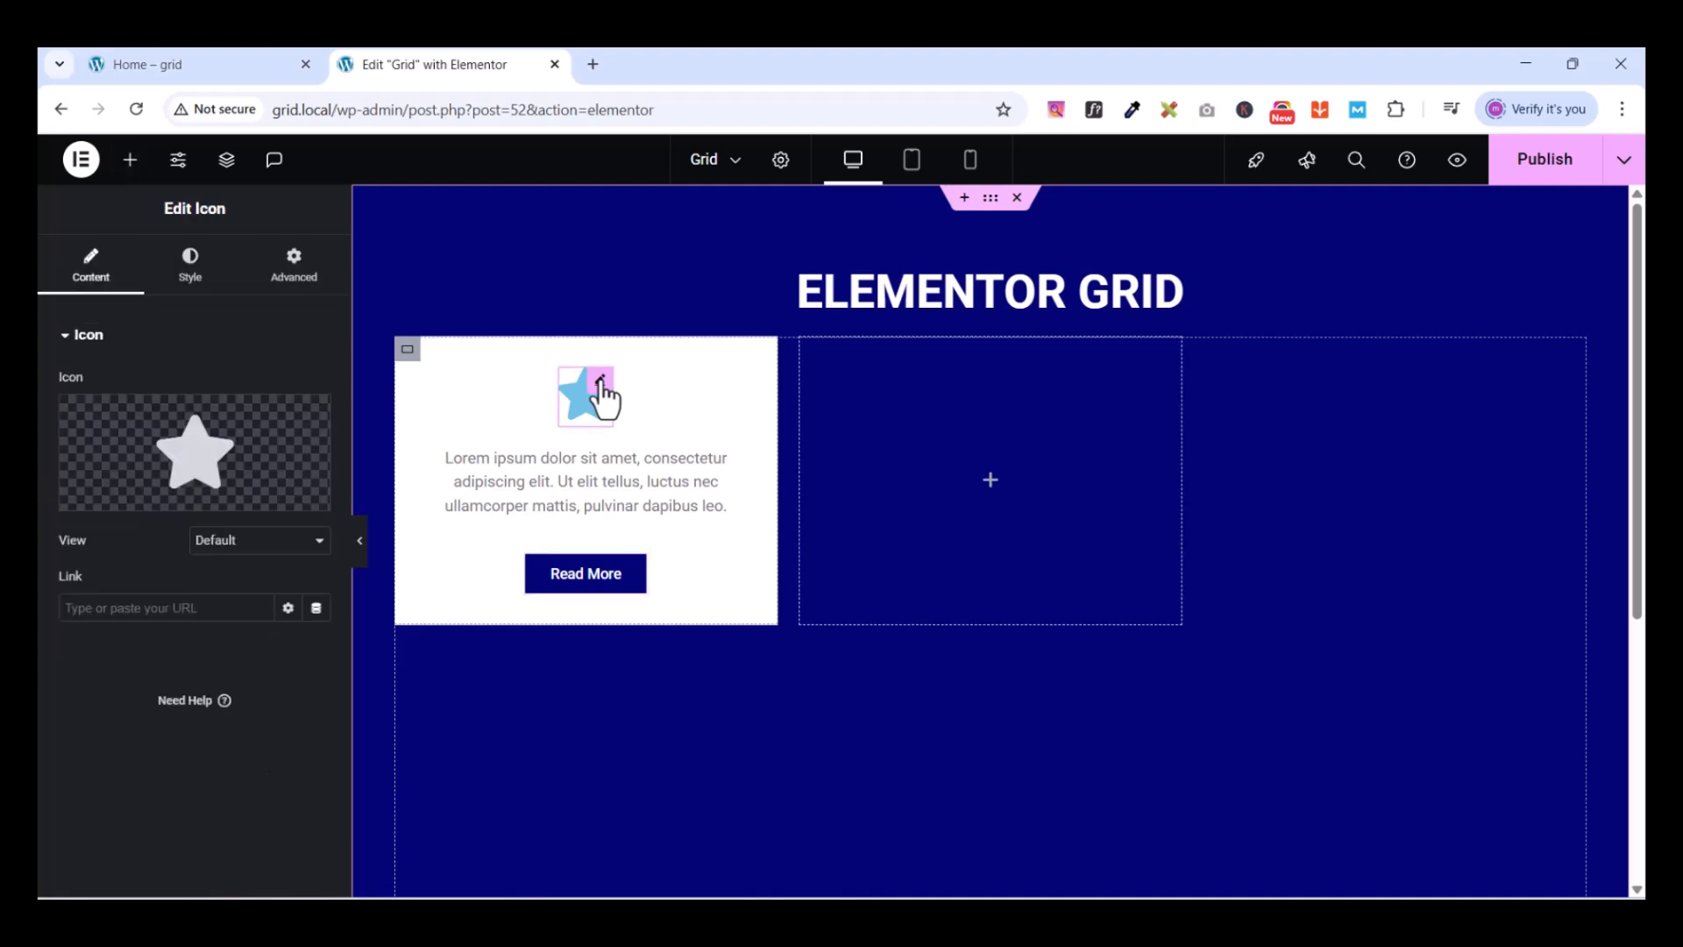
{"action": "left_click", "coordinate": [190, 268]}
{"action": "left_click", "coordinate": [289, 473]}
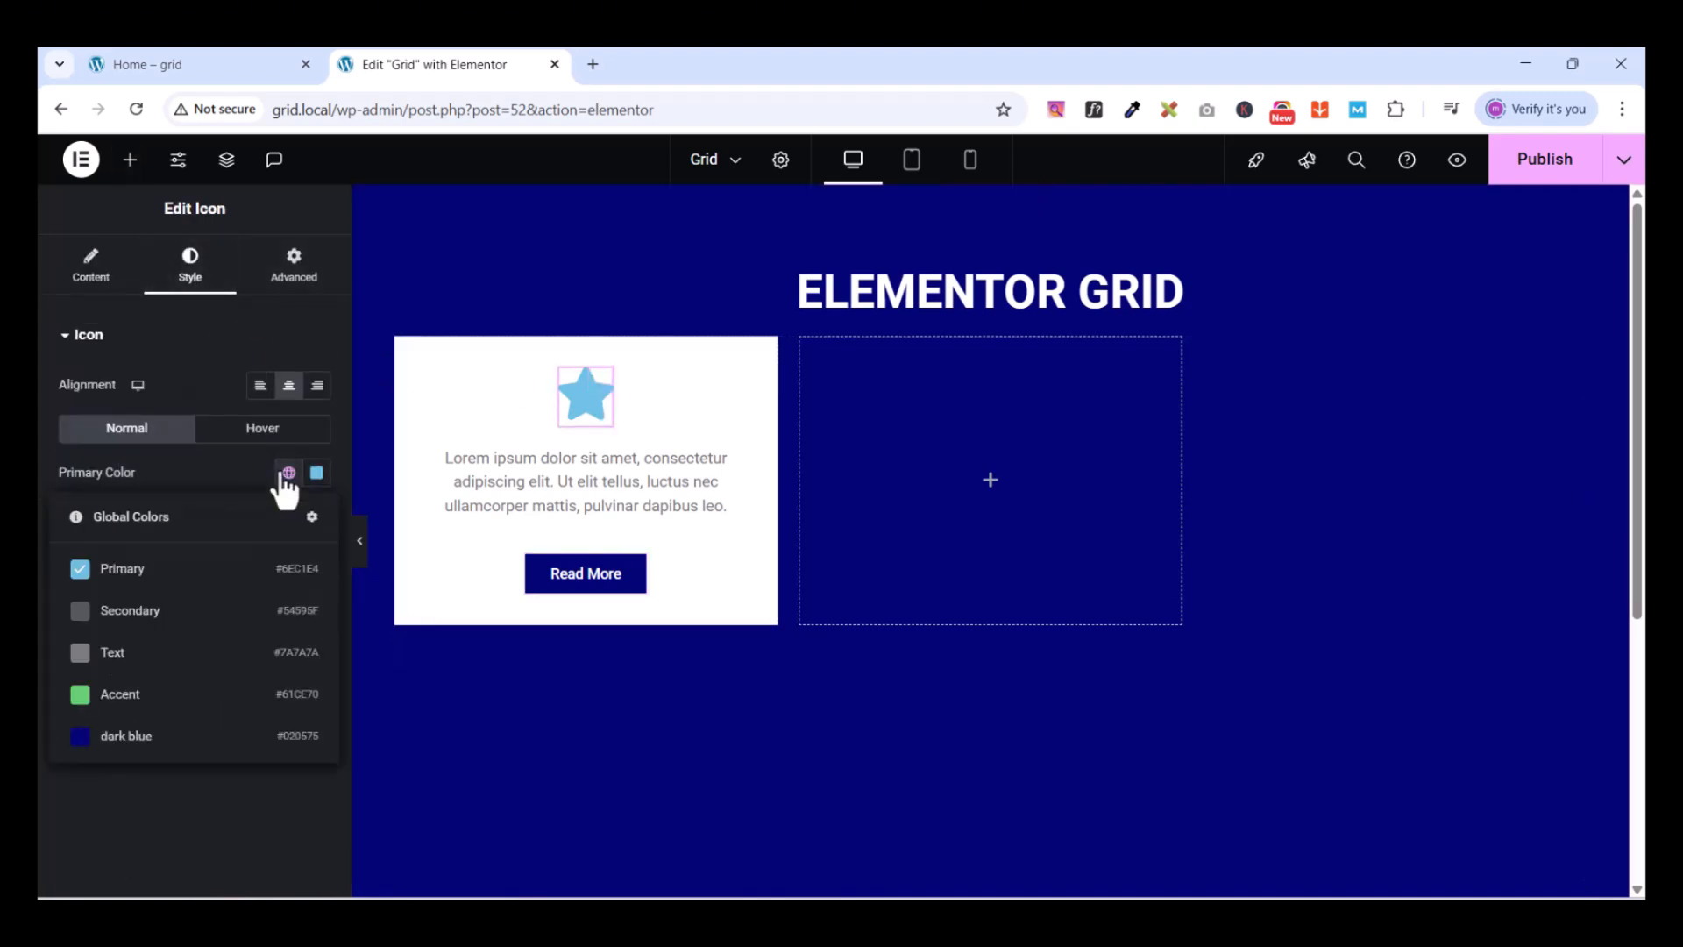
{"action": "left_click", "coordinate": [121, 741]}
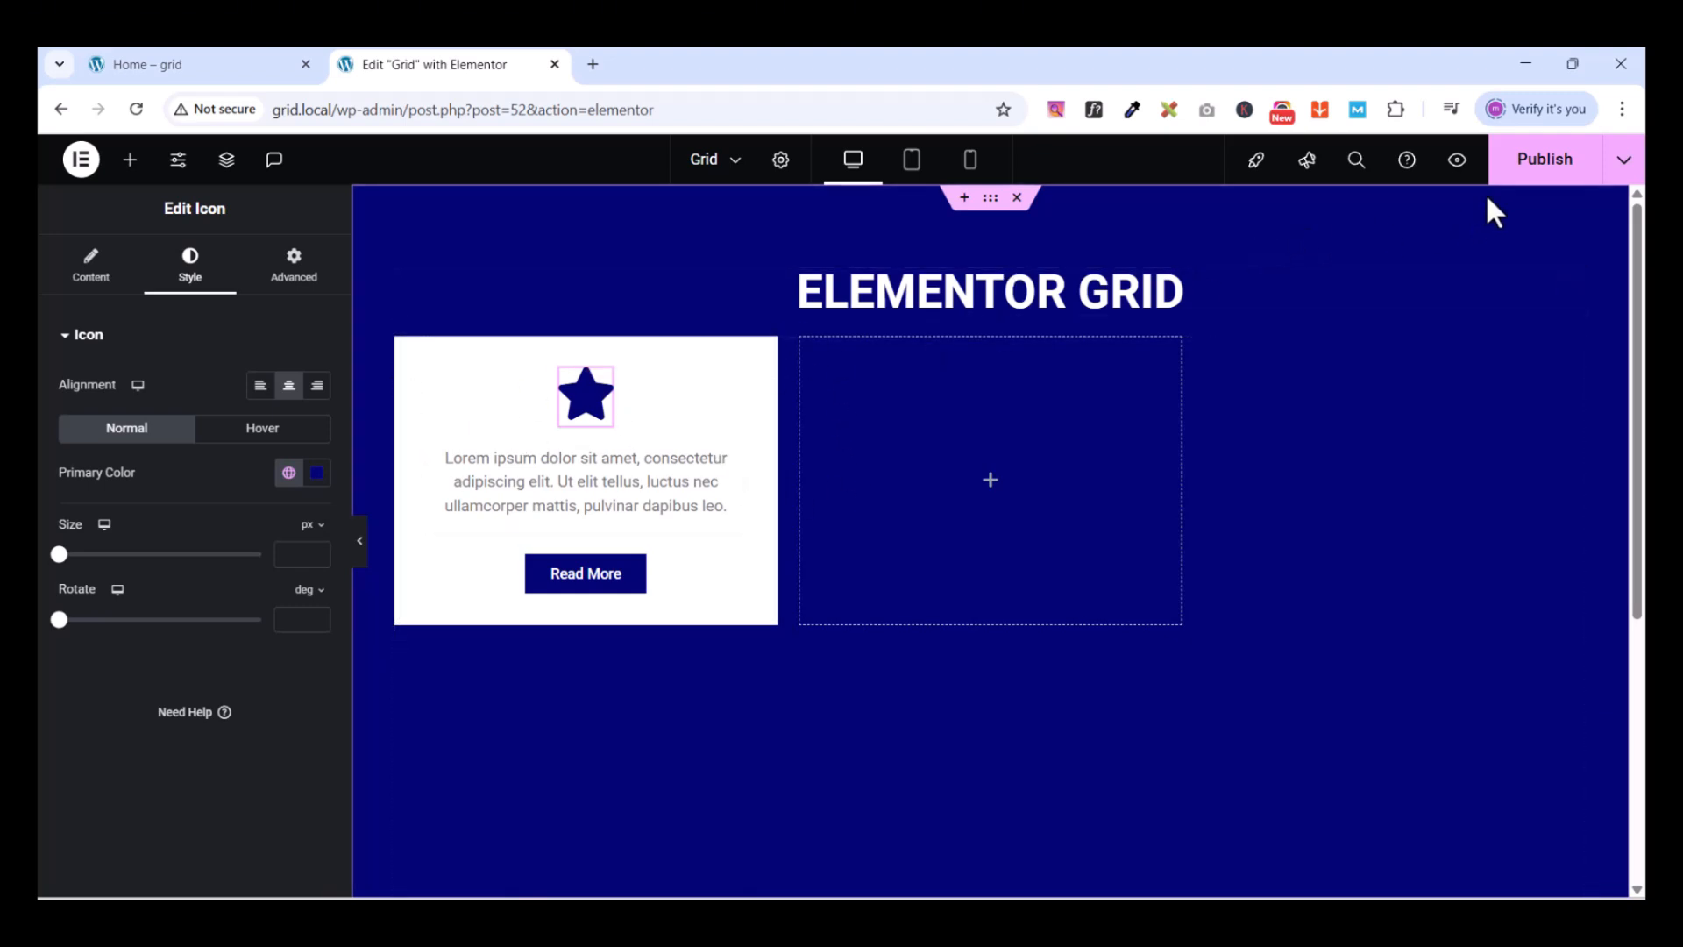
Publish the page, check the card in the page preview, and return to the Elementor editor
{"action": "left_click", "coordinate": [1525, 164]}
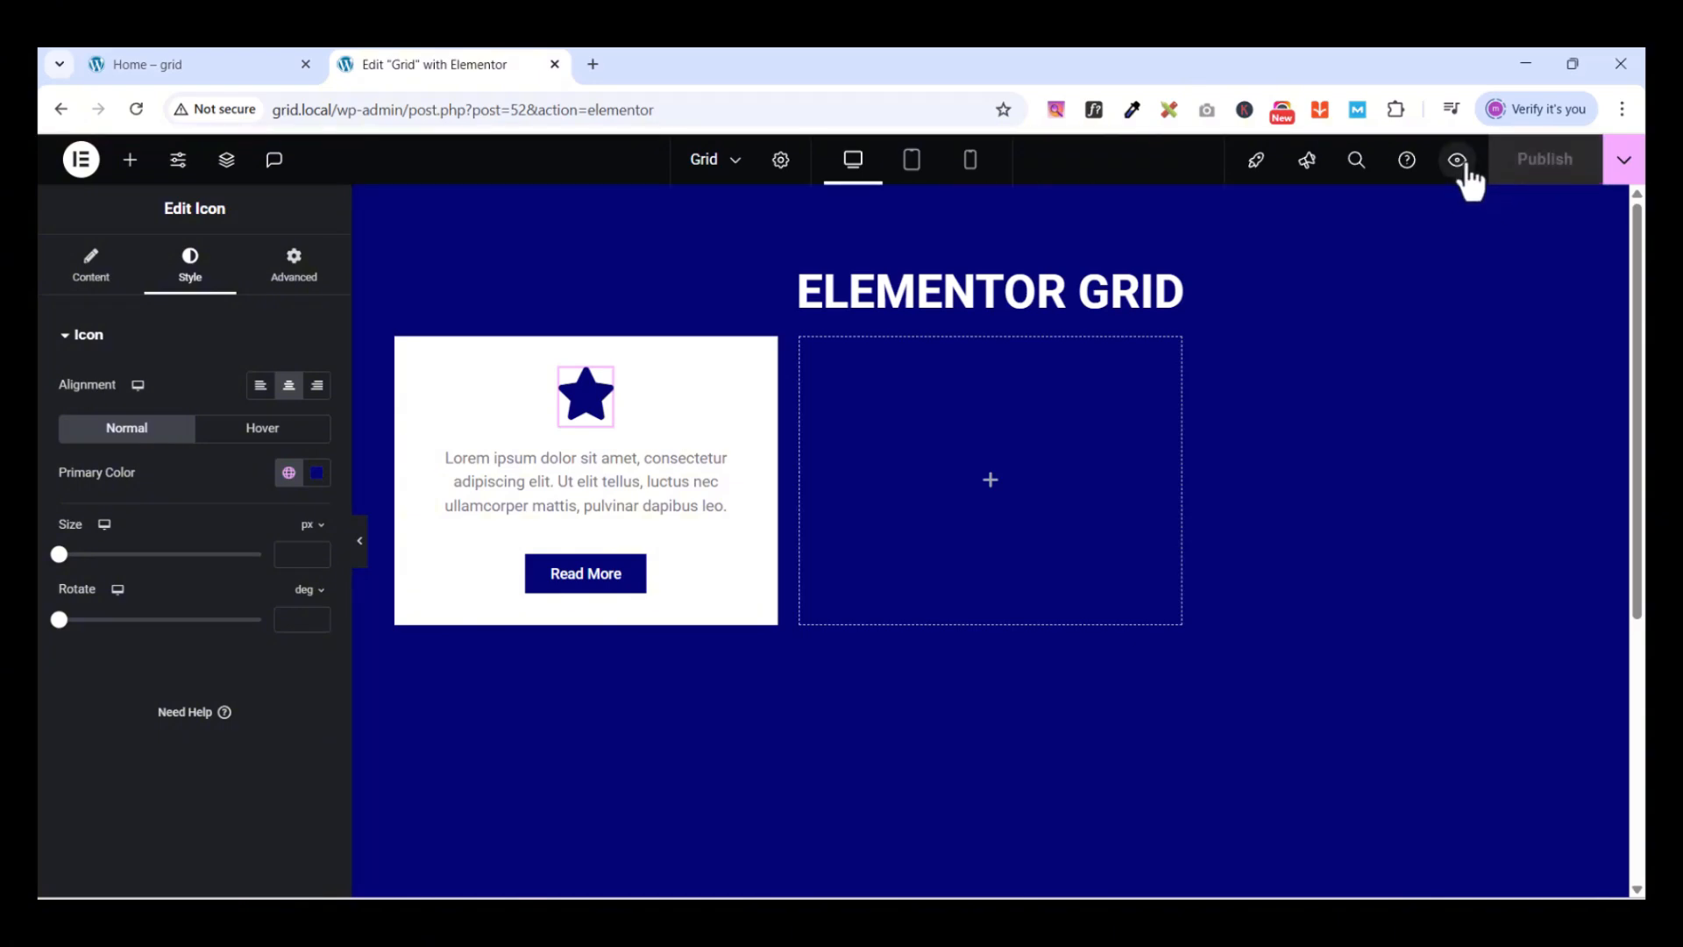
{"action": "left_click", "coordinate": [1458, 161]}
{"action": "scroll", "coordinate": [727, 421], "scroll_direction": "down", "scroll_amount": 1}
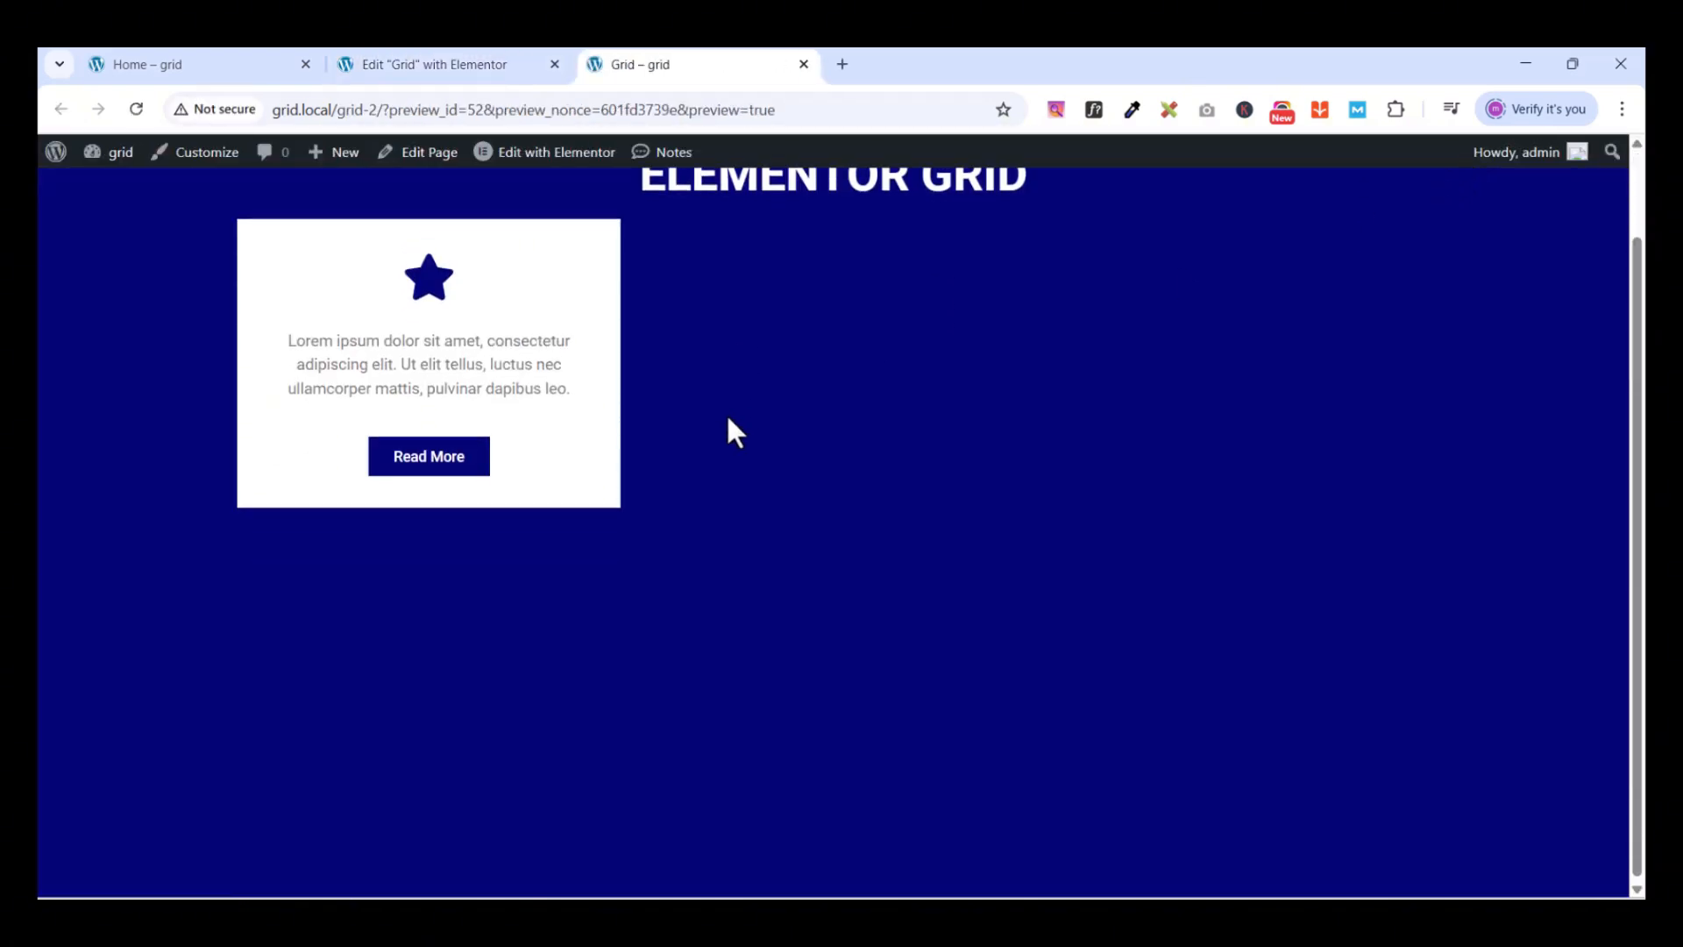
{"action": "scroll", "coordinate": [831, 497], "scroll_direction": "up", "scroll_amount": 1}
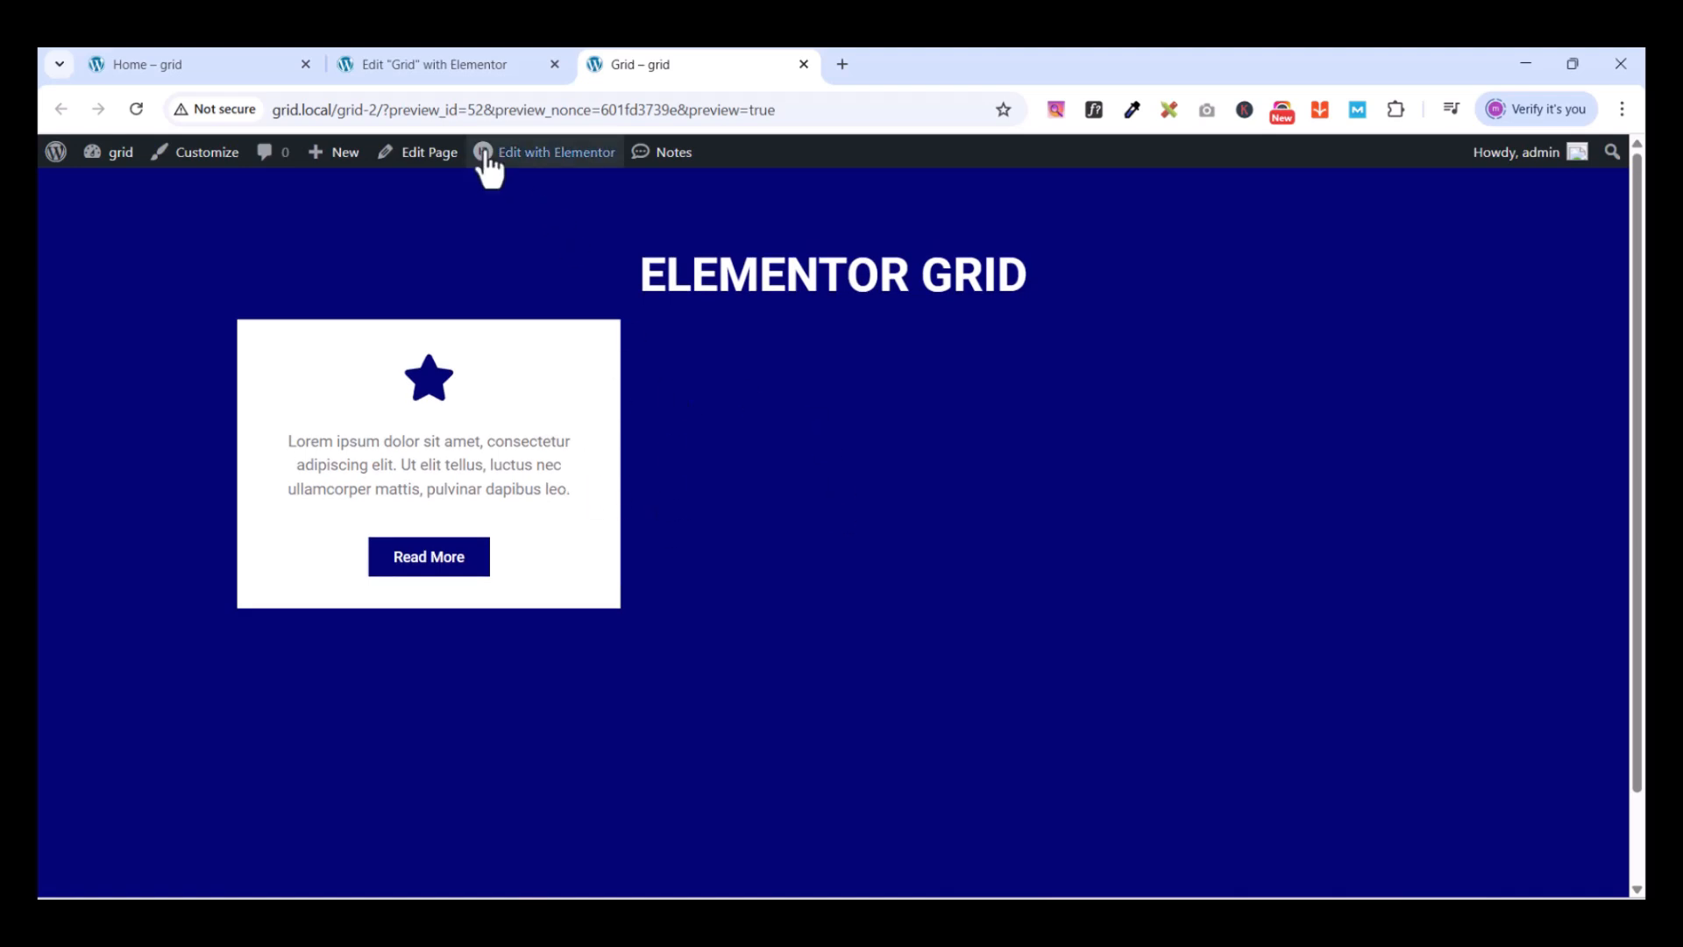
{"action": "left_click", "coordinate": [423, 76]}
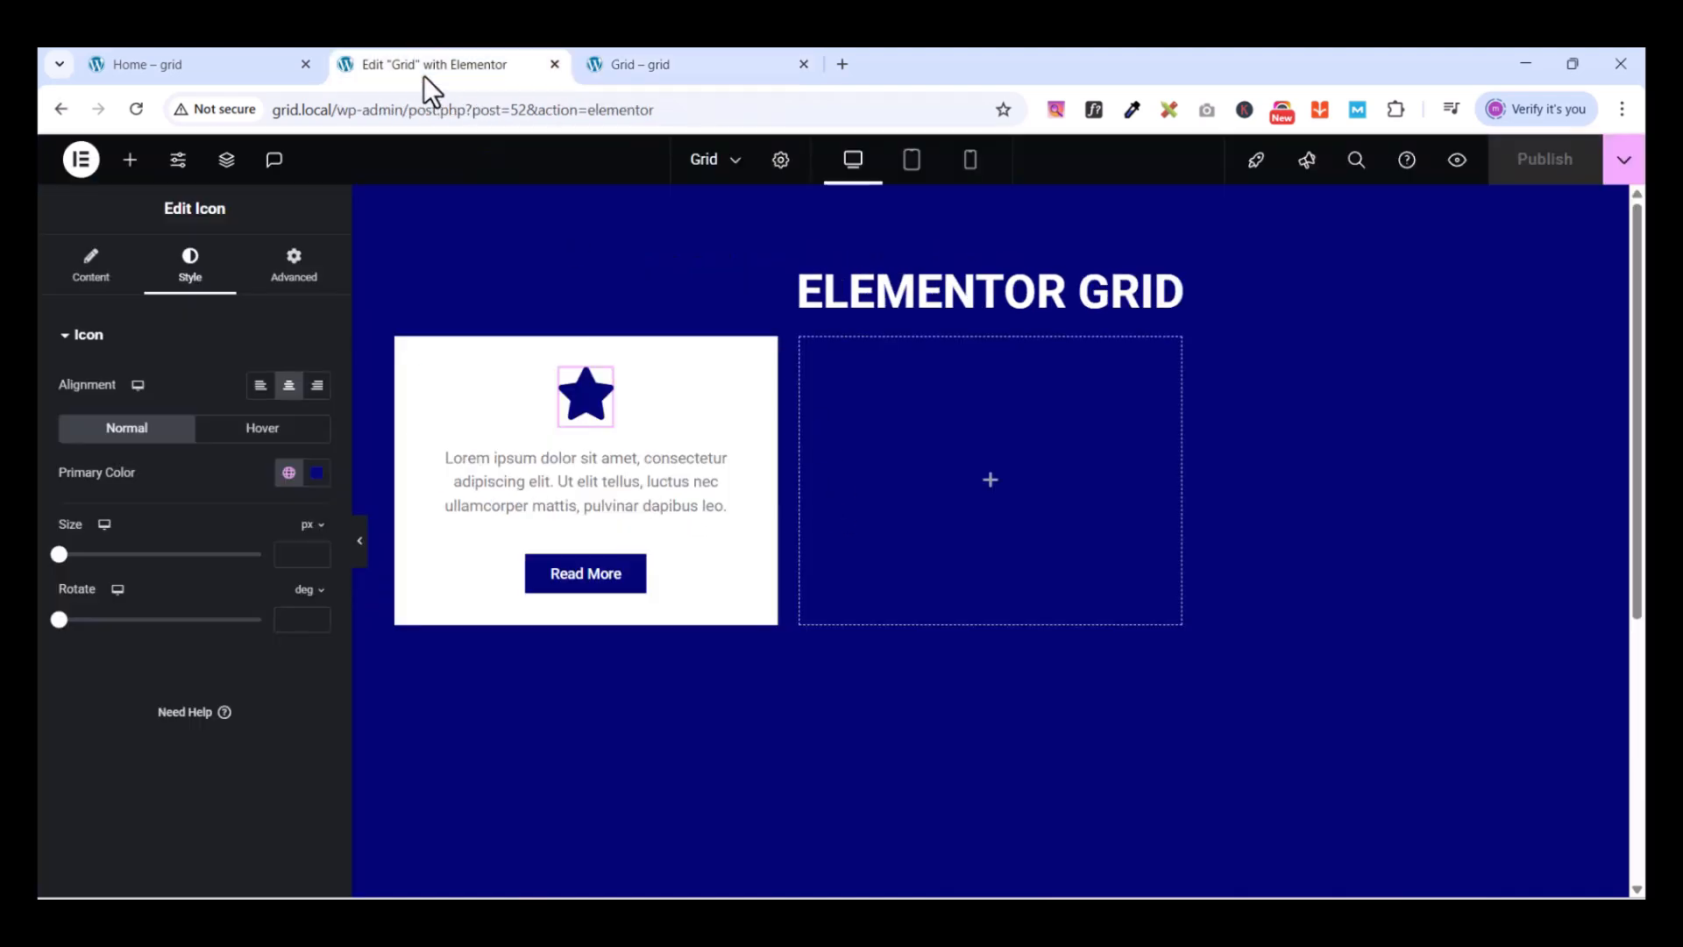
Duplicate the first card's container four times to fill the following grid cells, and publish the page
{"action": "right_click", "coordinate": [409, 365]}
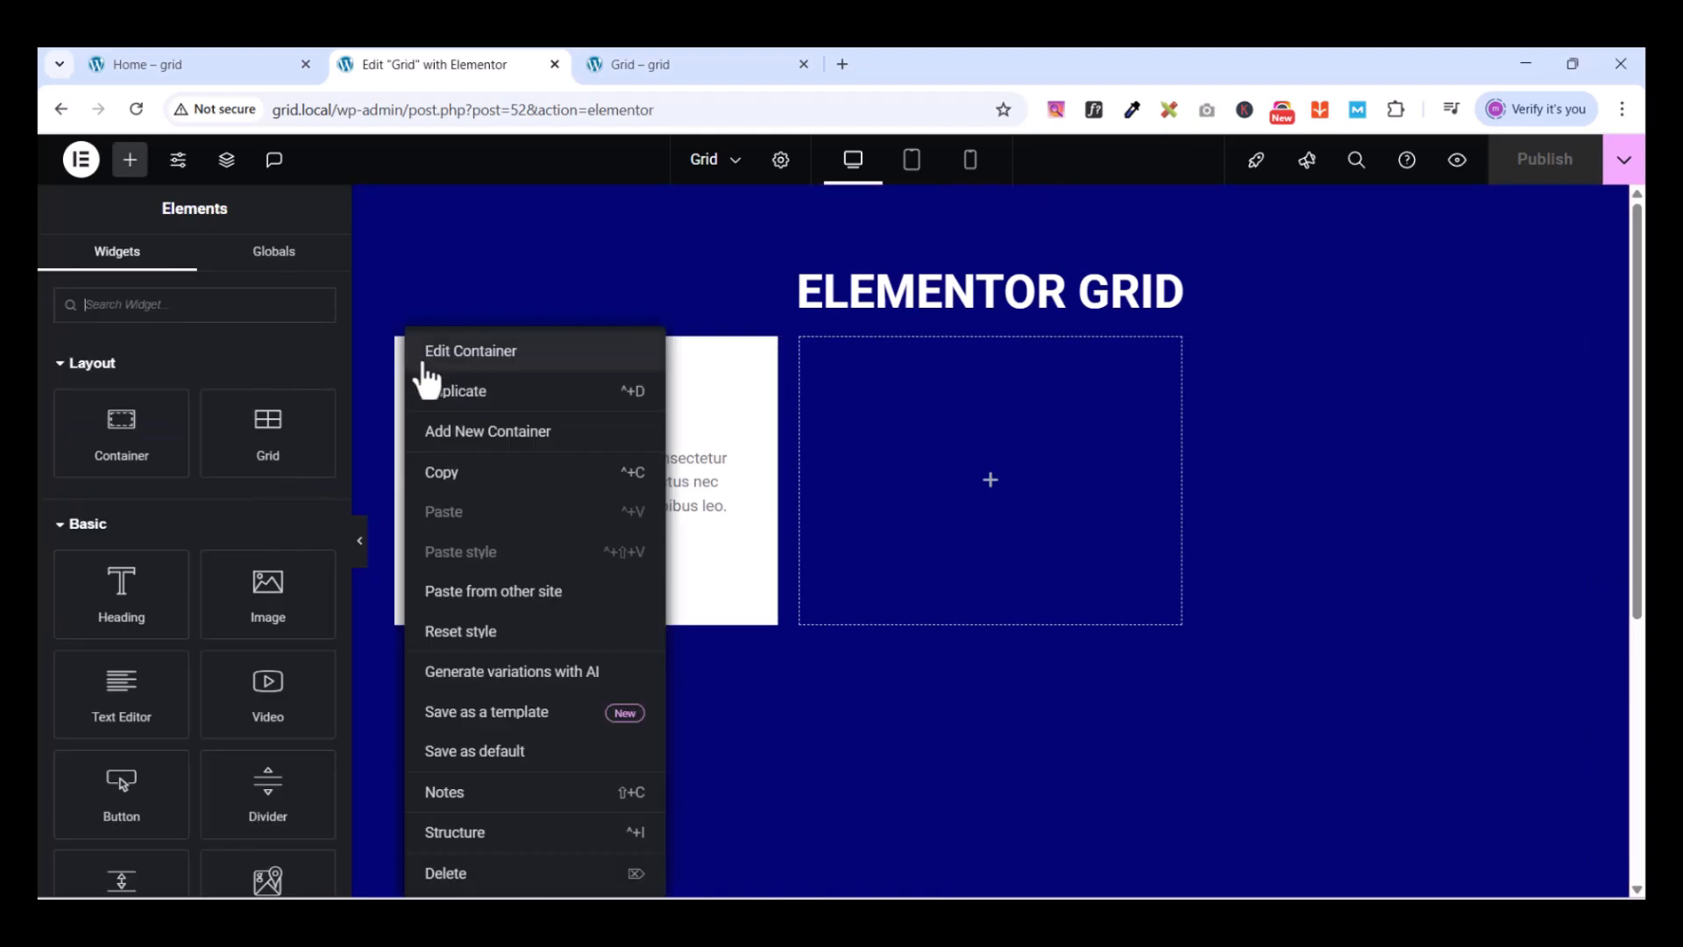
{"action": "left_click", "coordinate": [460, 394]}
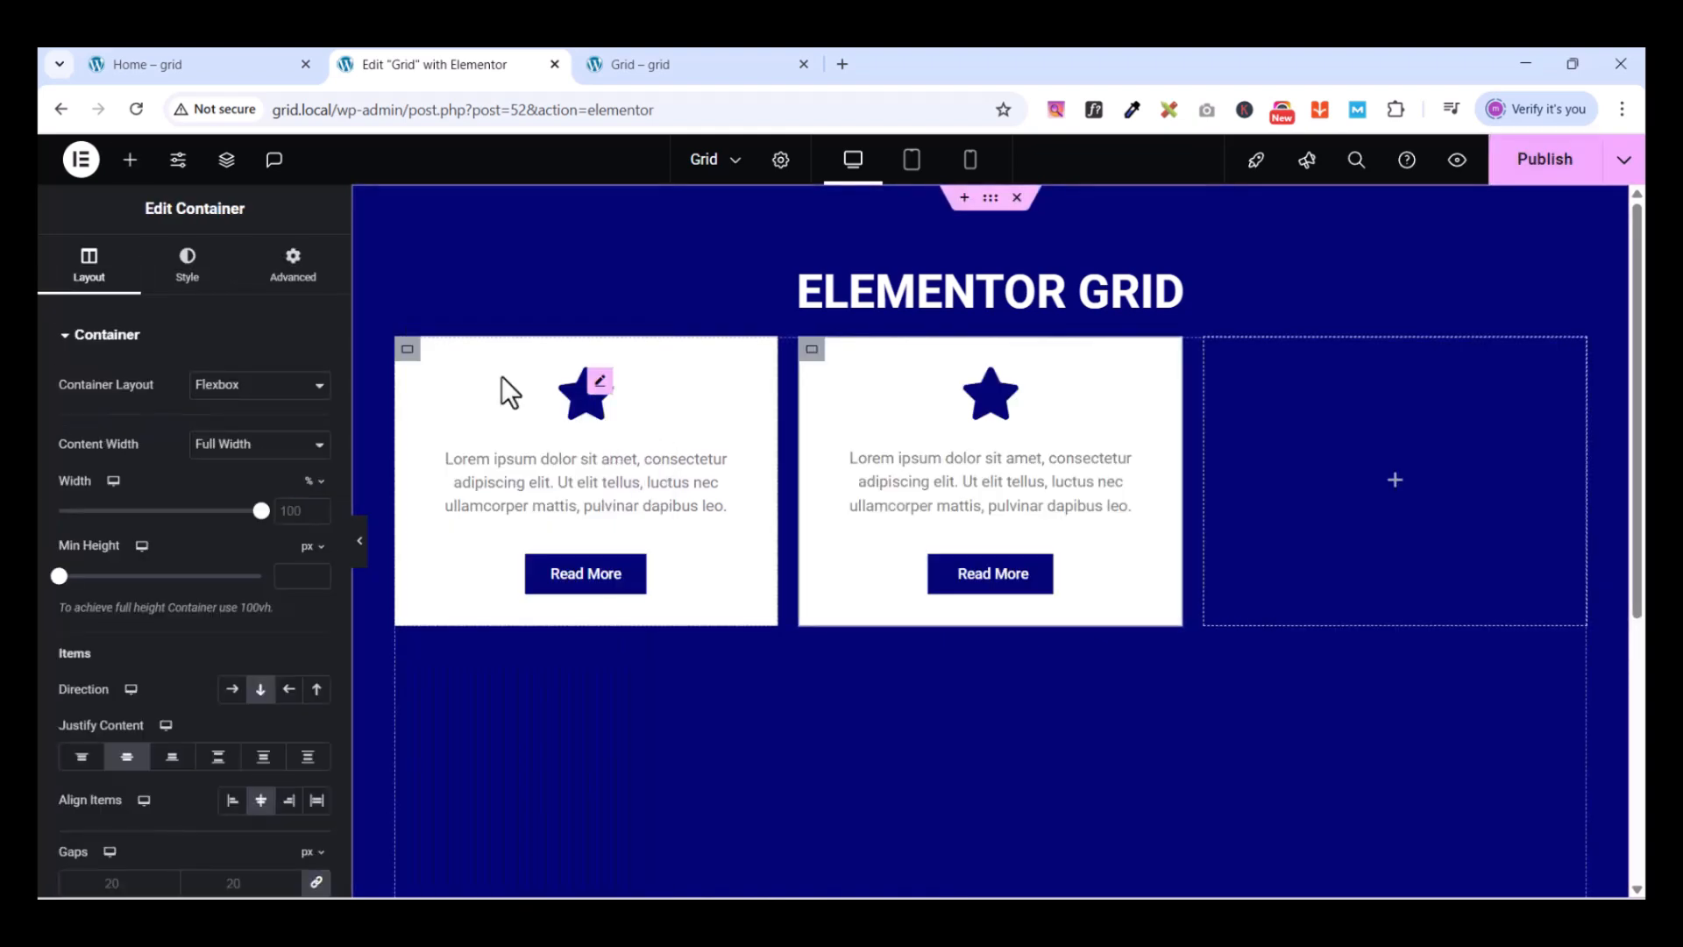
{"action": "right_click", "coordinate": [410, 364]}
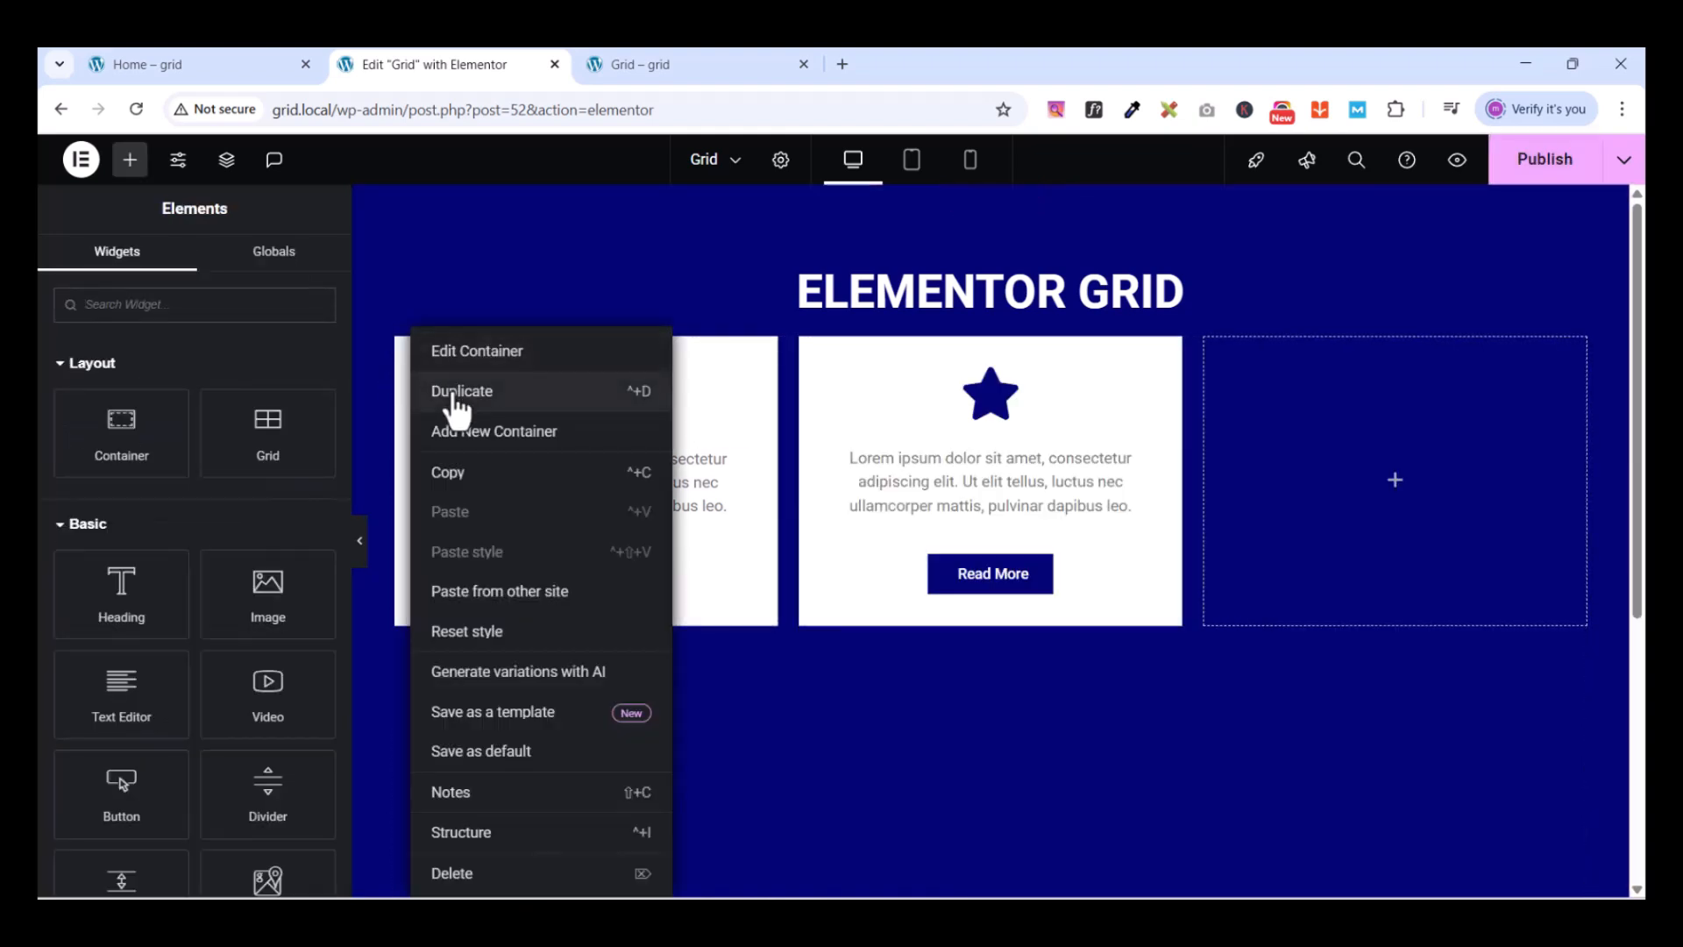
{"action": "left_click", "coordinate": [456, 400]}
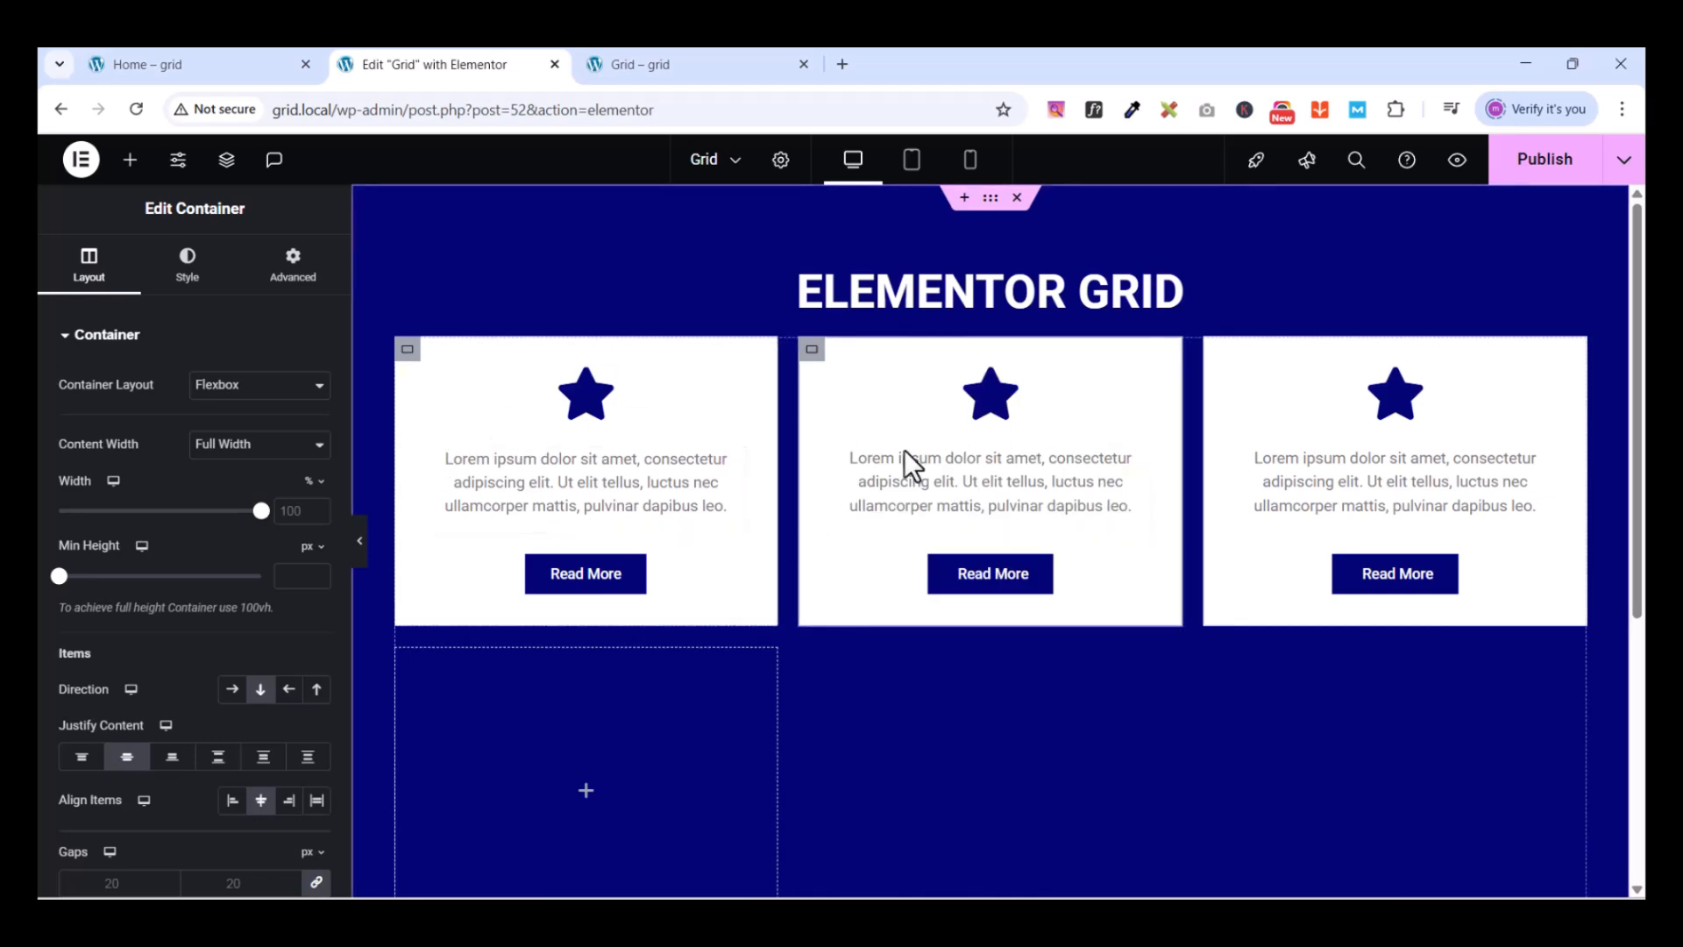
{"action": "right_click", "coordinate": [407, 350]}
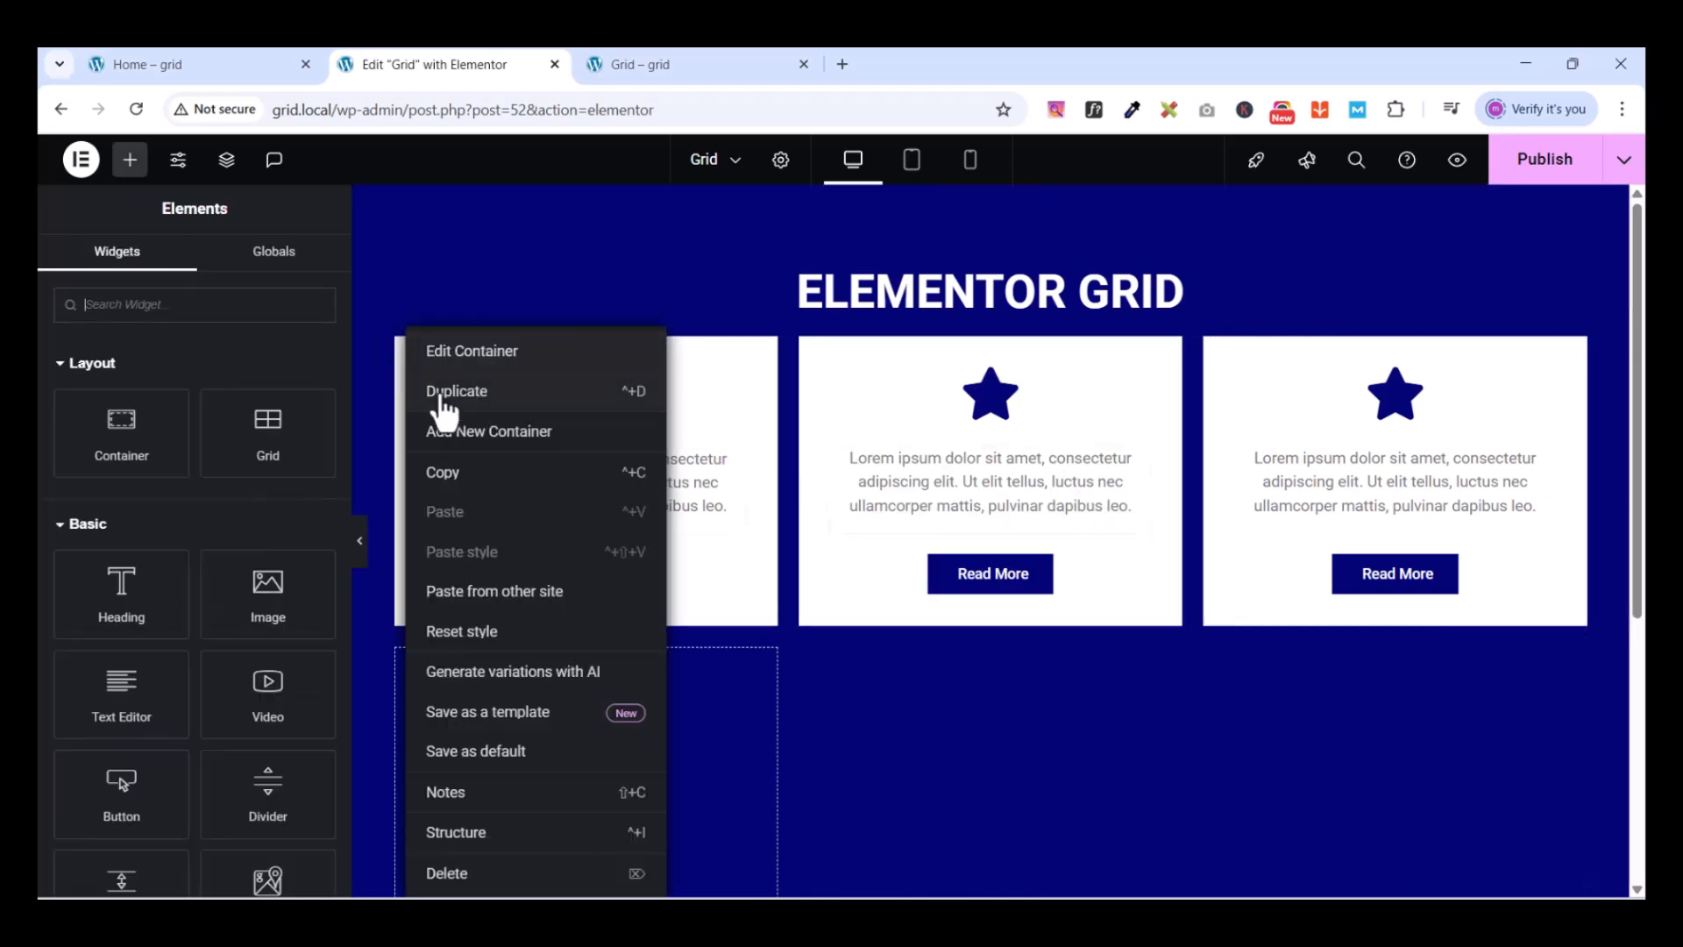
{"action": "left_click", "coordinate": [442, 399]}
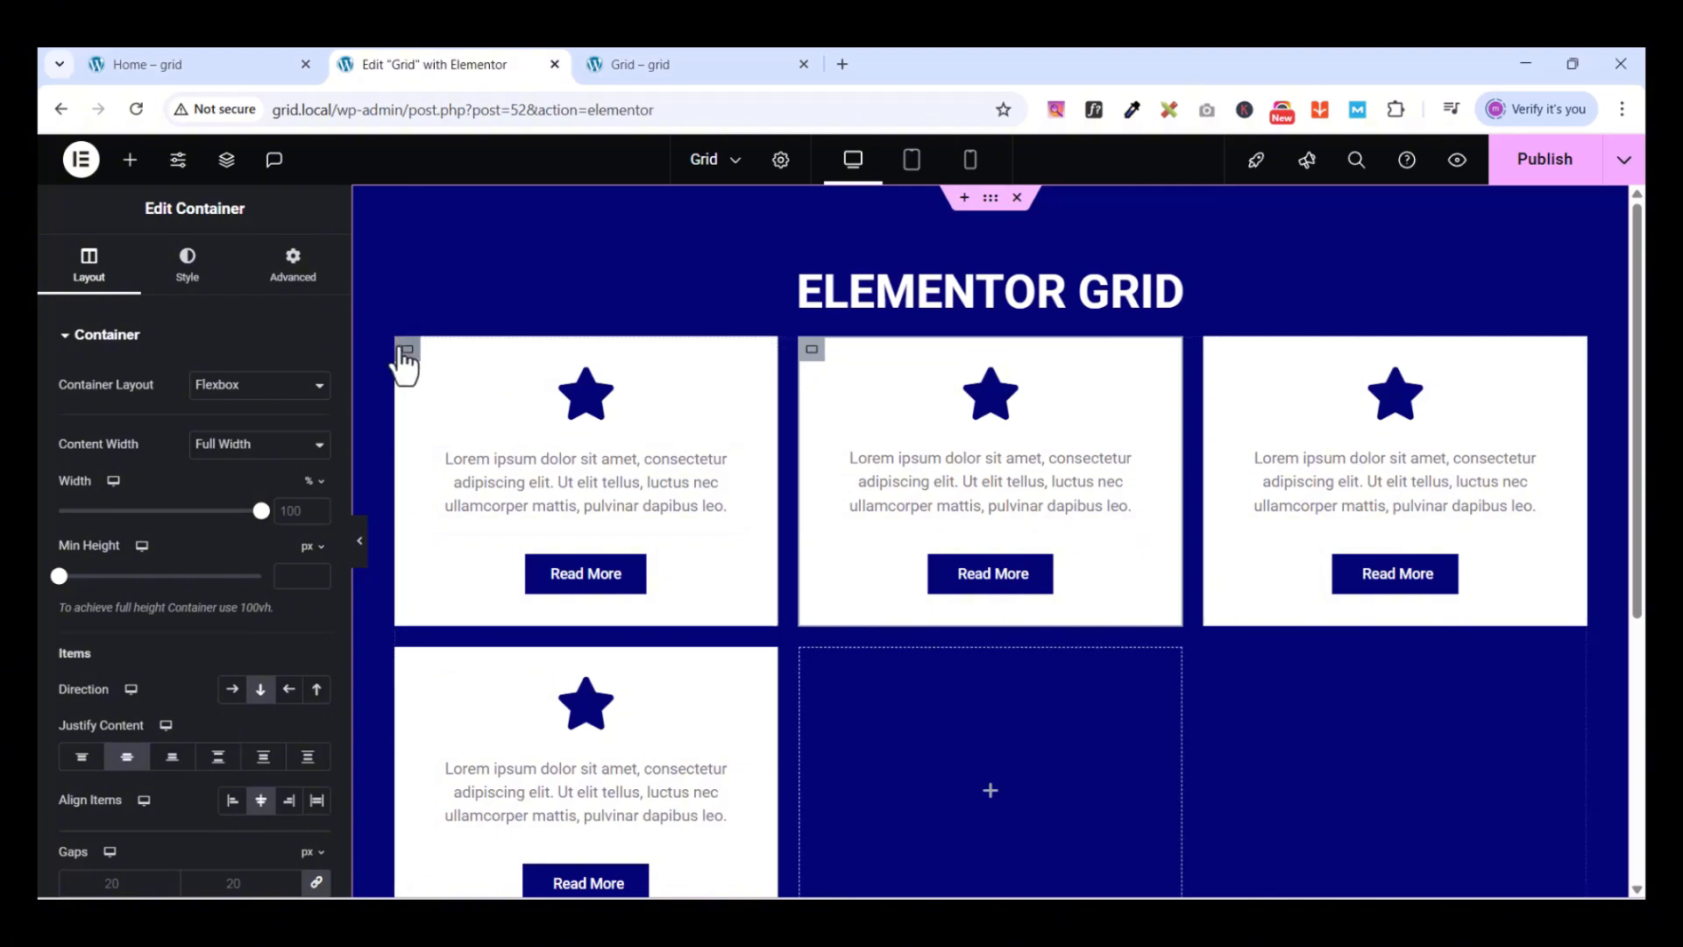
{"action": "right_click", "coordinate": [406, 375]}
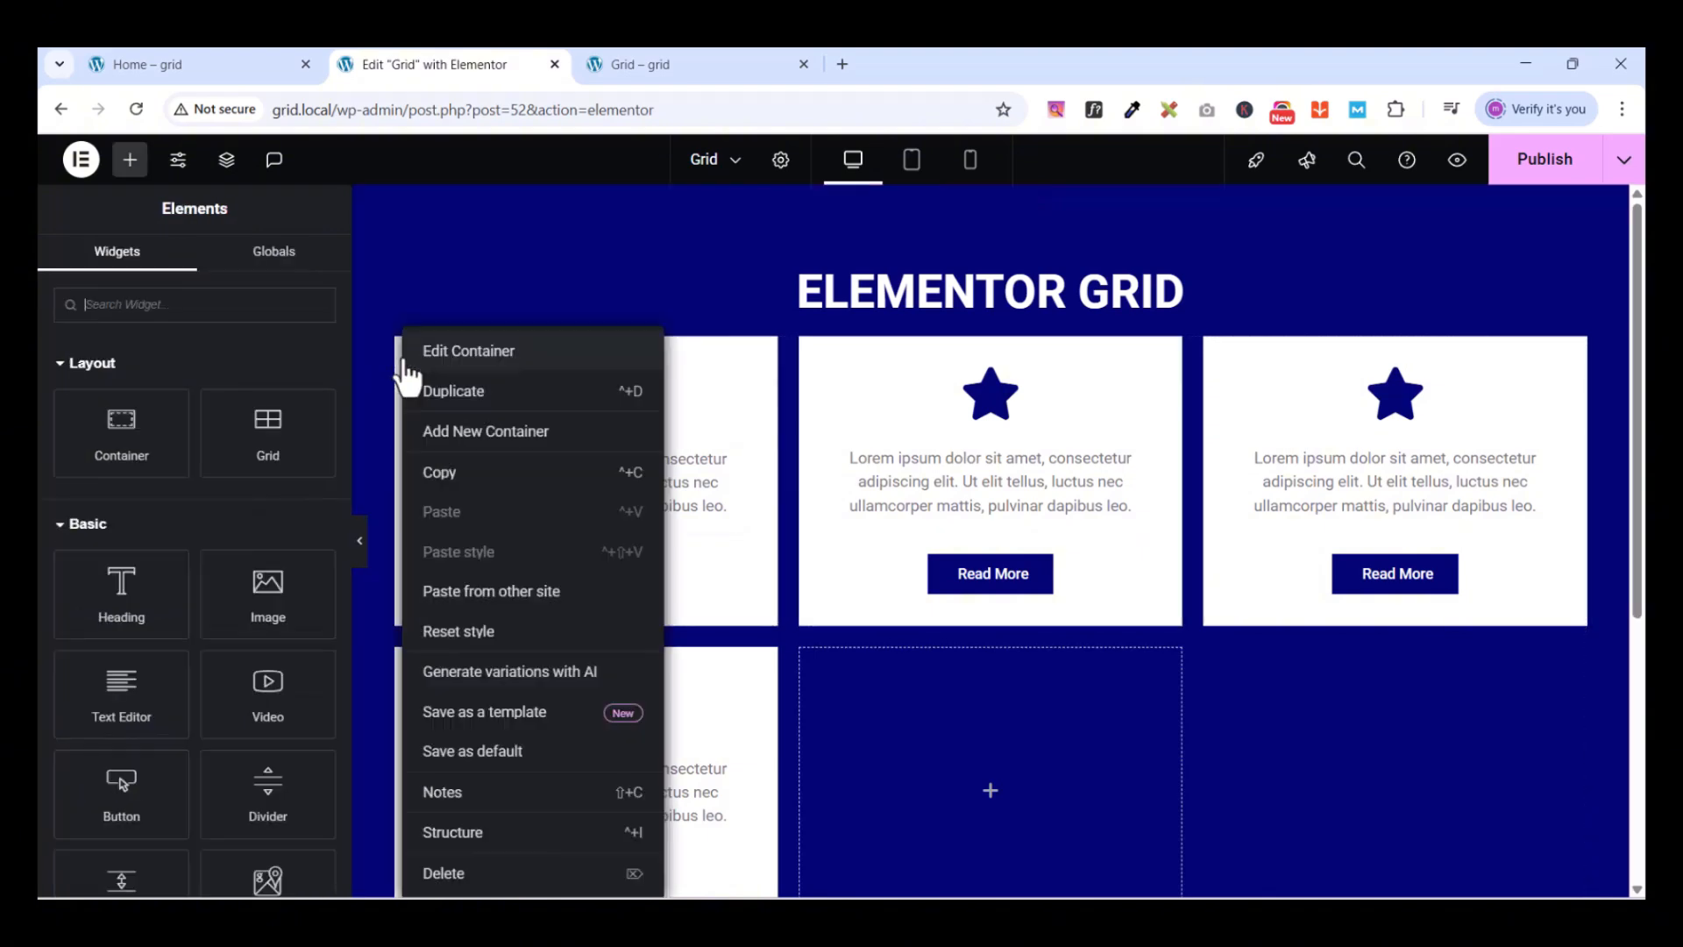
{"action": "left_click", "coordinate": [453, 393]}
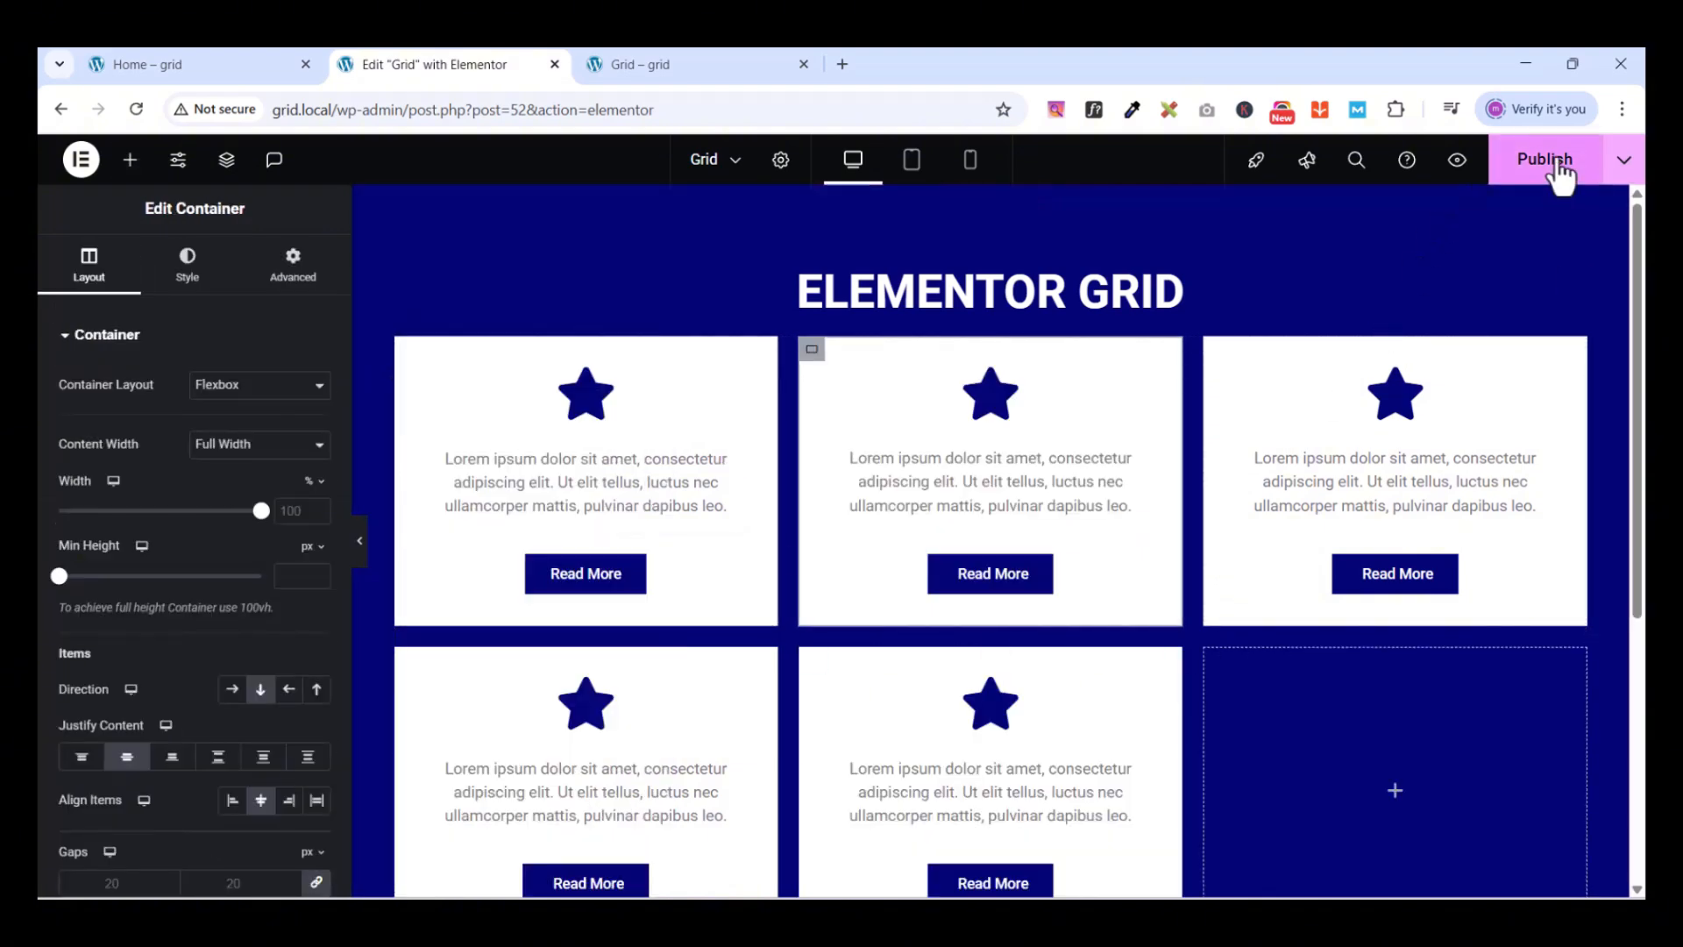
{"action": "left_click", "coordinate": [1558, 170]}
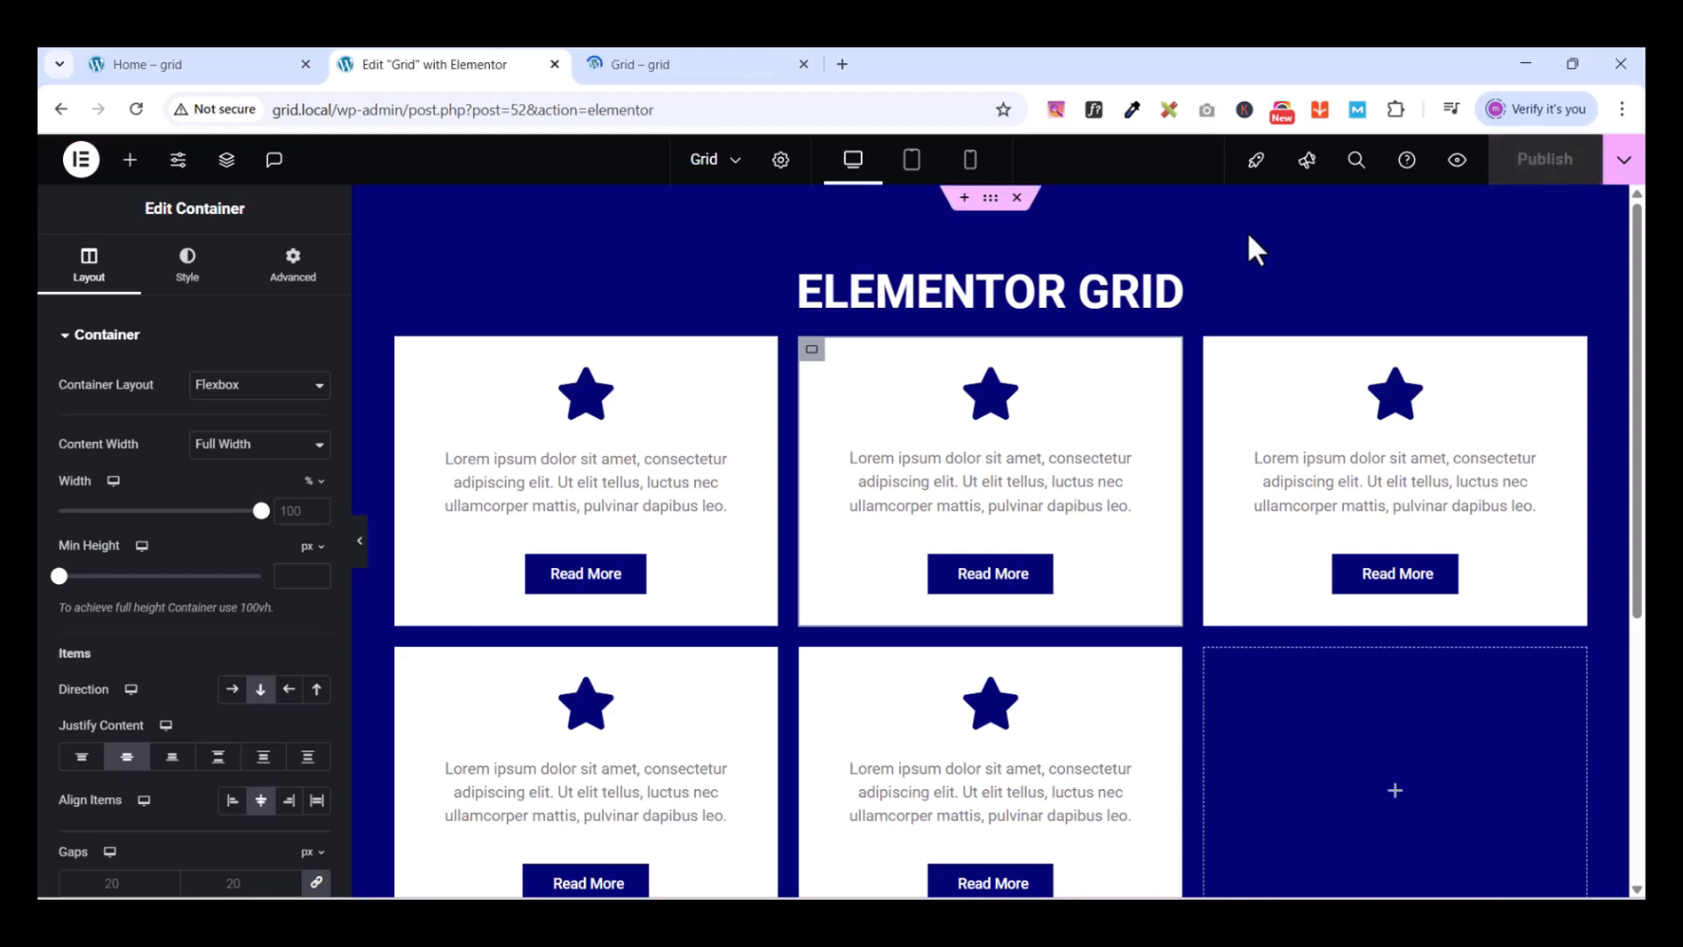
Select the Grid container in the page structure and examine its advanced and layout settings alongside the cards
{"action": "scroll", "coordinate": [1072, 498], "scroll_direction": "down", "scroll_amount": 1}
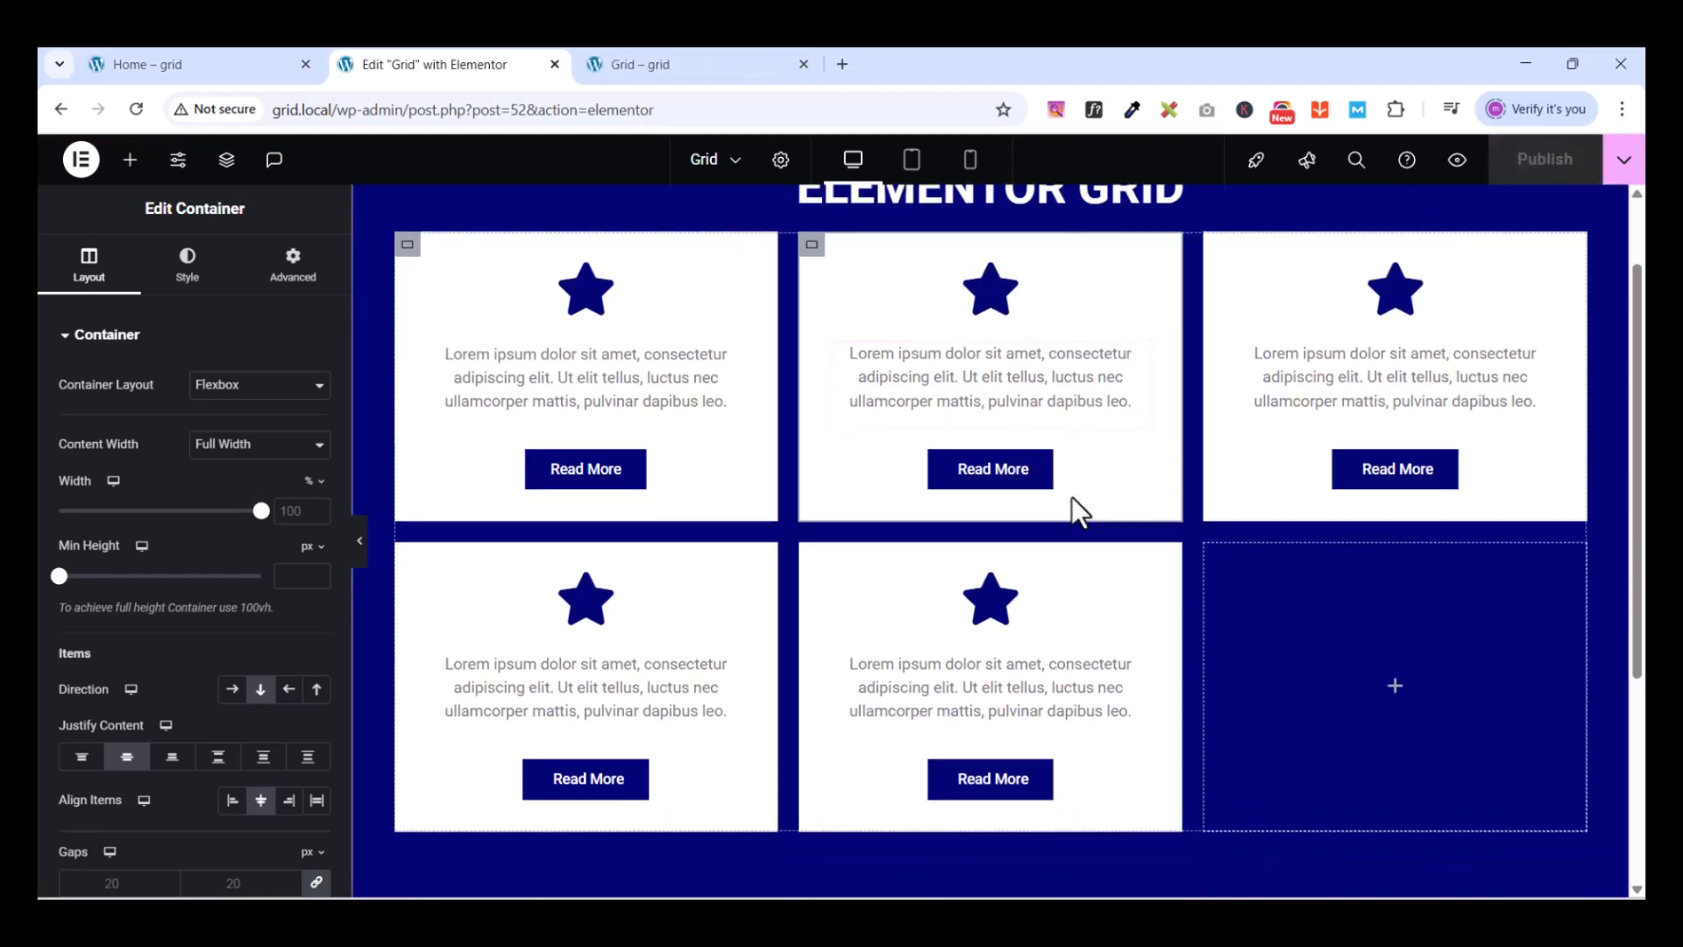
{"action": "left_click", "coordinate": [227, 160]}
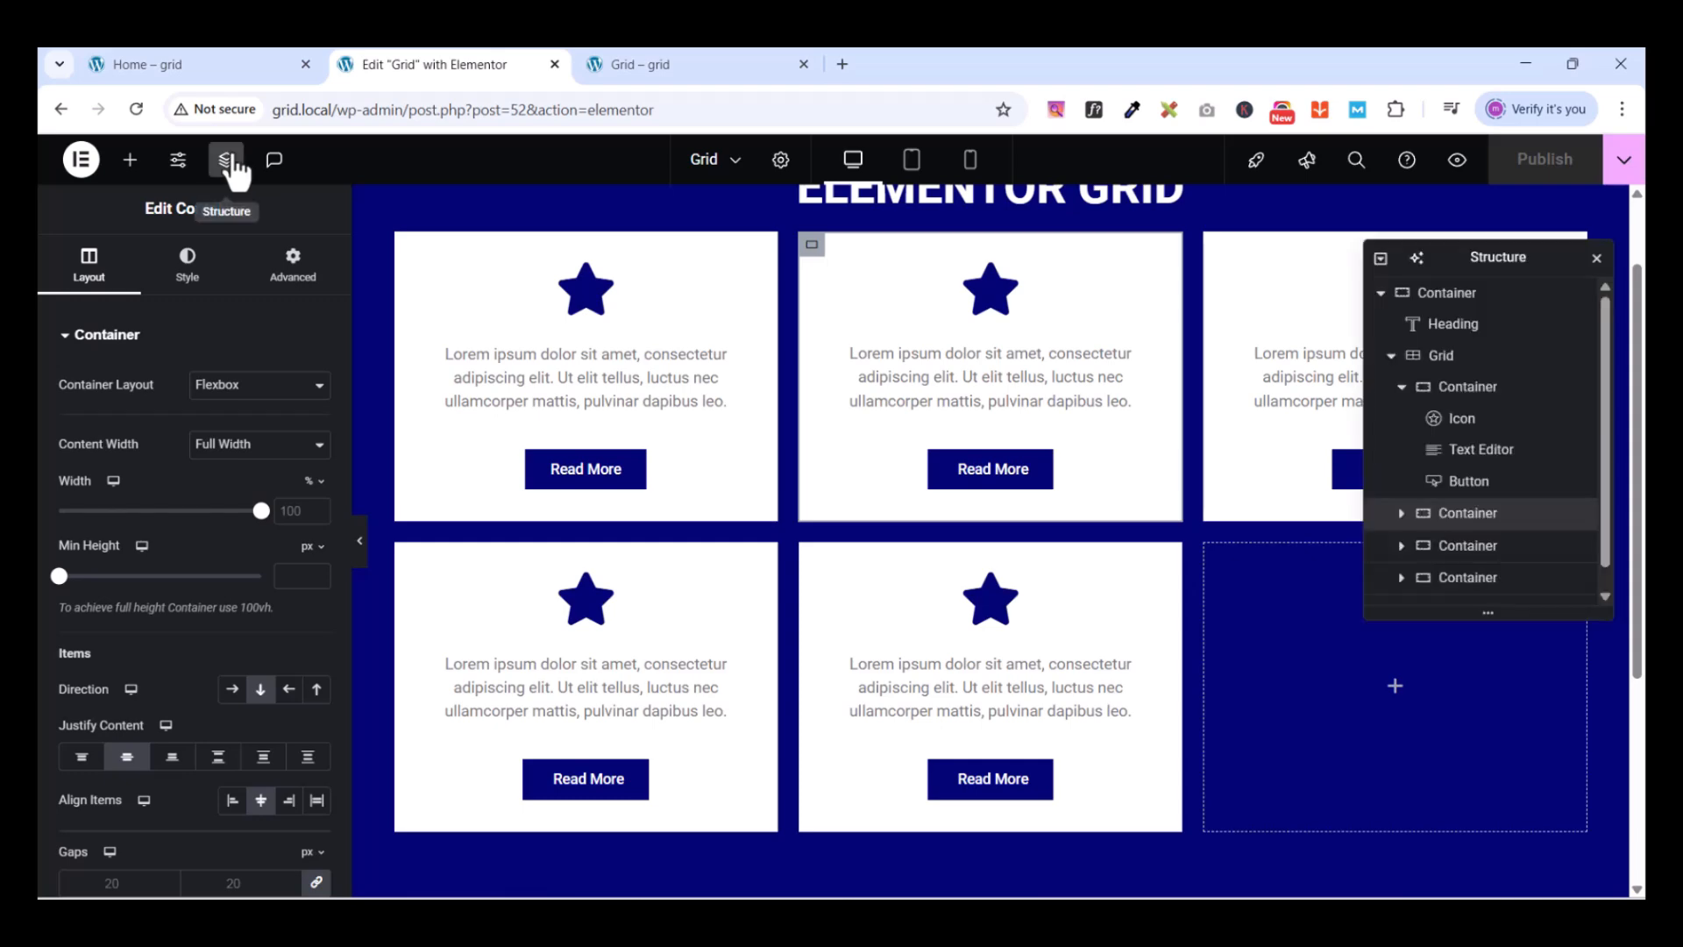
{"action": "left_click", "coordinate": [1451, 358]}
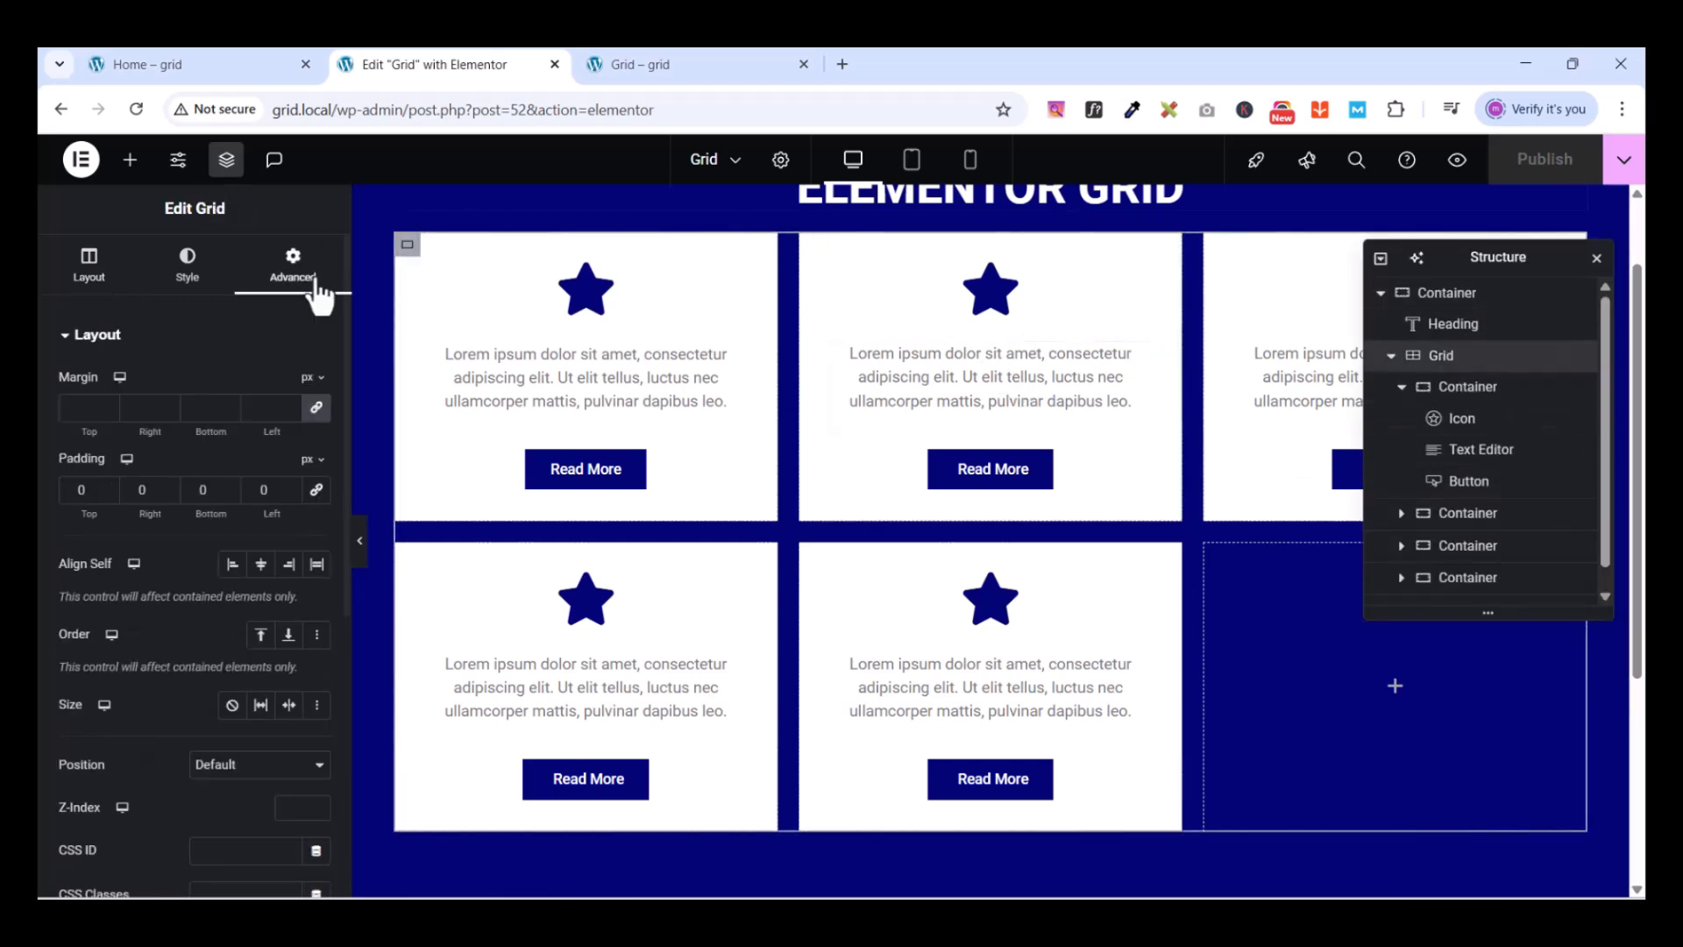
{"action": "scroll", "coordinate": [228, 517], "scroll_direction": "down", "scroll_amount": 2}
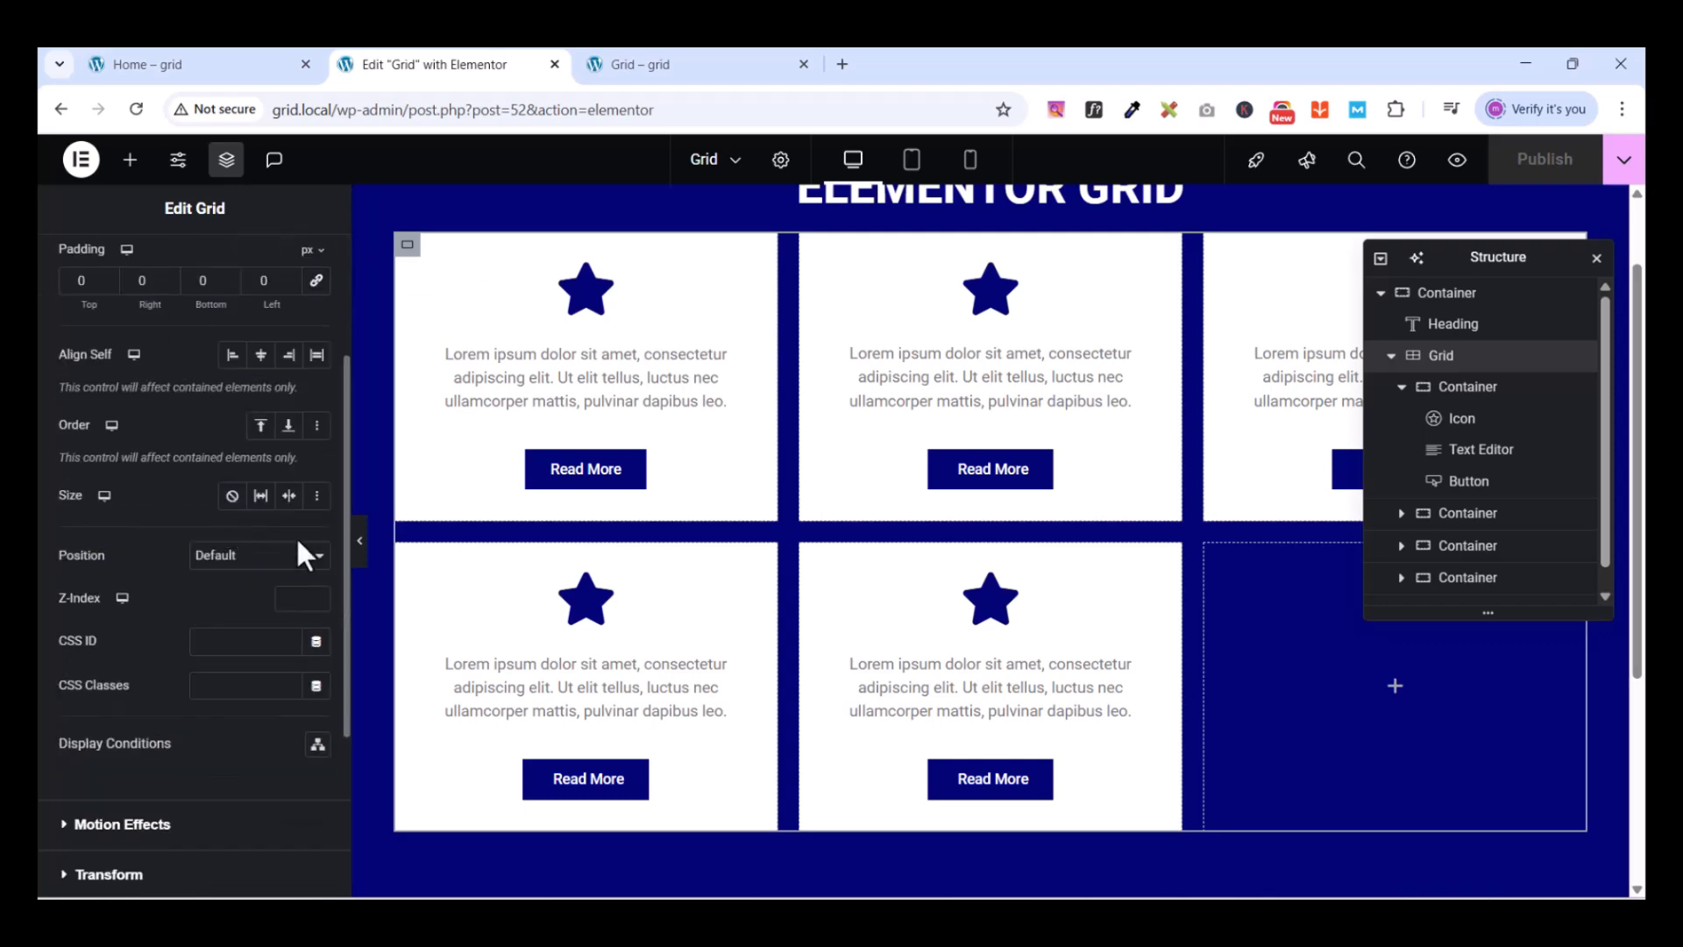
{"action": "scroll", "coordinate": [240, 518], "scroll_direction": "up", "scroll_amount": 2}
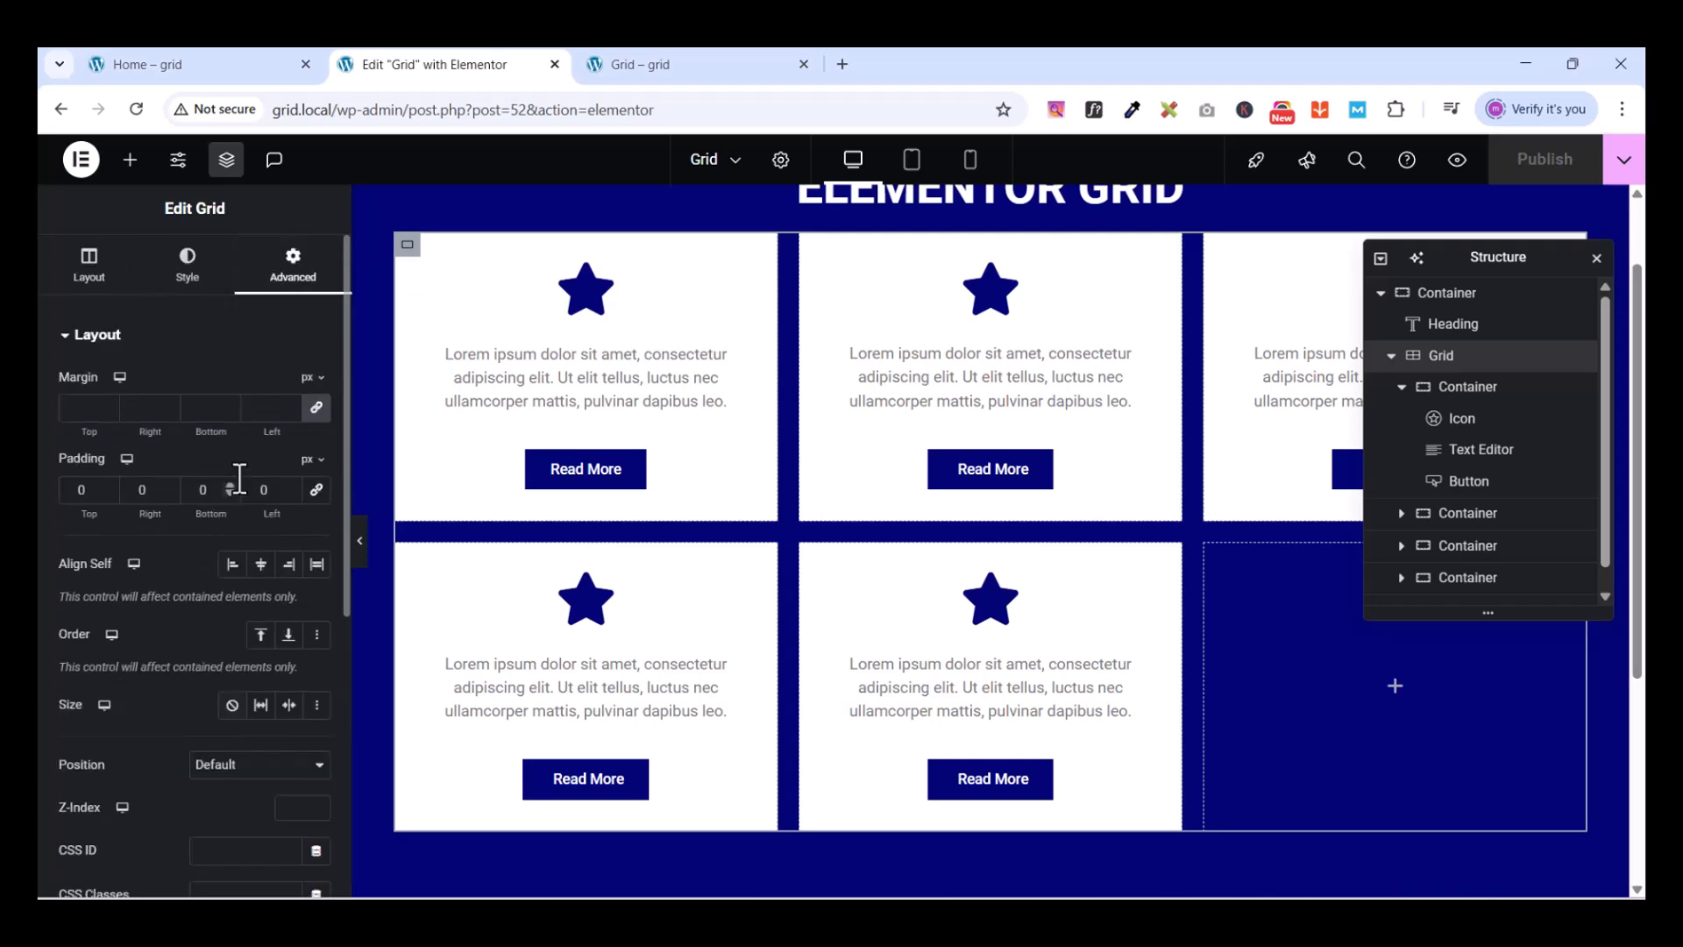
{"action": "left_click", "coordinate": [89, 263]}
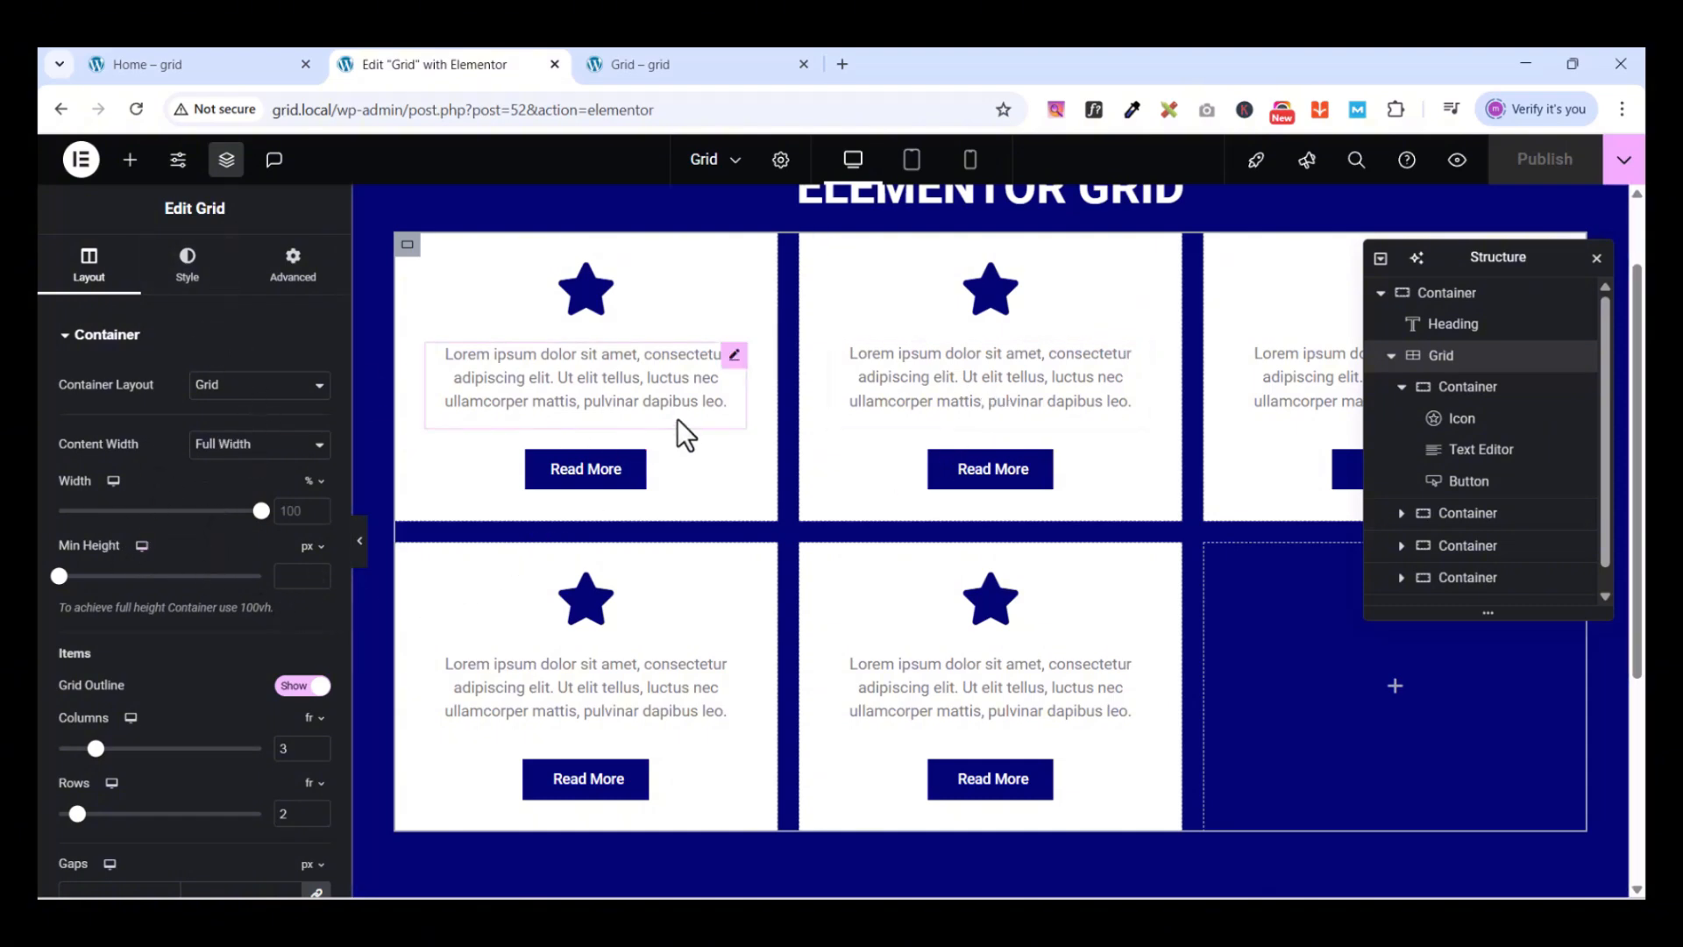
{"action": "scroll", "coordinate": [848, 422], "scroll_direction": "down", "scroll_amount": 1}
{"action": "scroll", "coordinate": [844, 422], "scroll_direction": "up", "scroll_amount": 2}
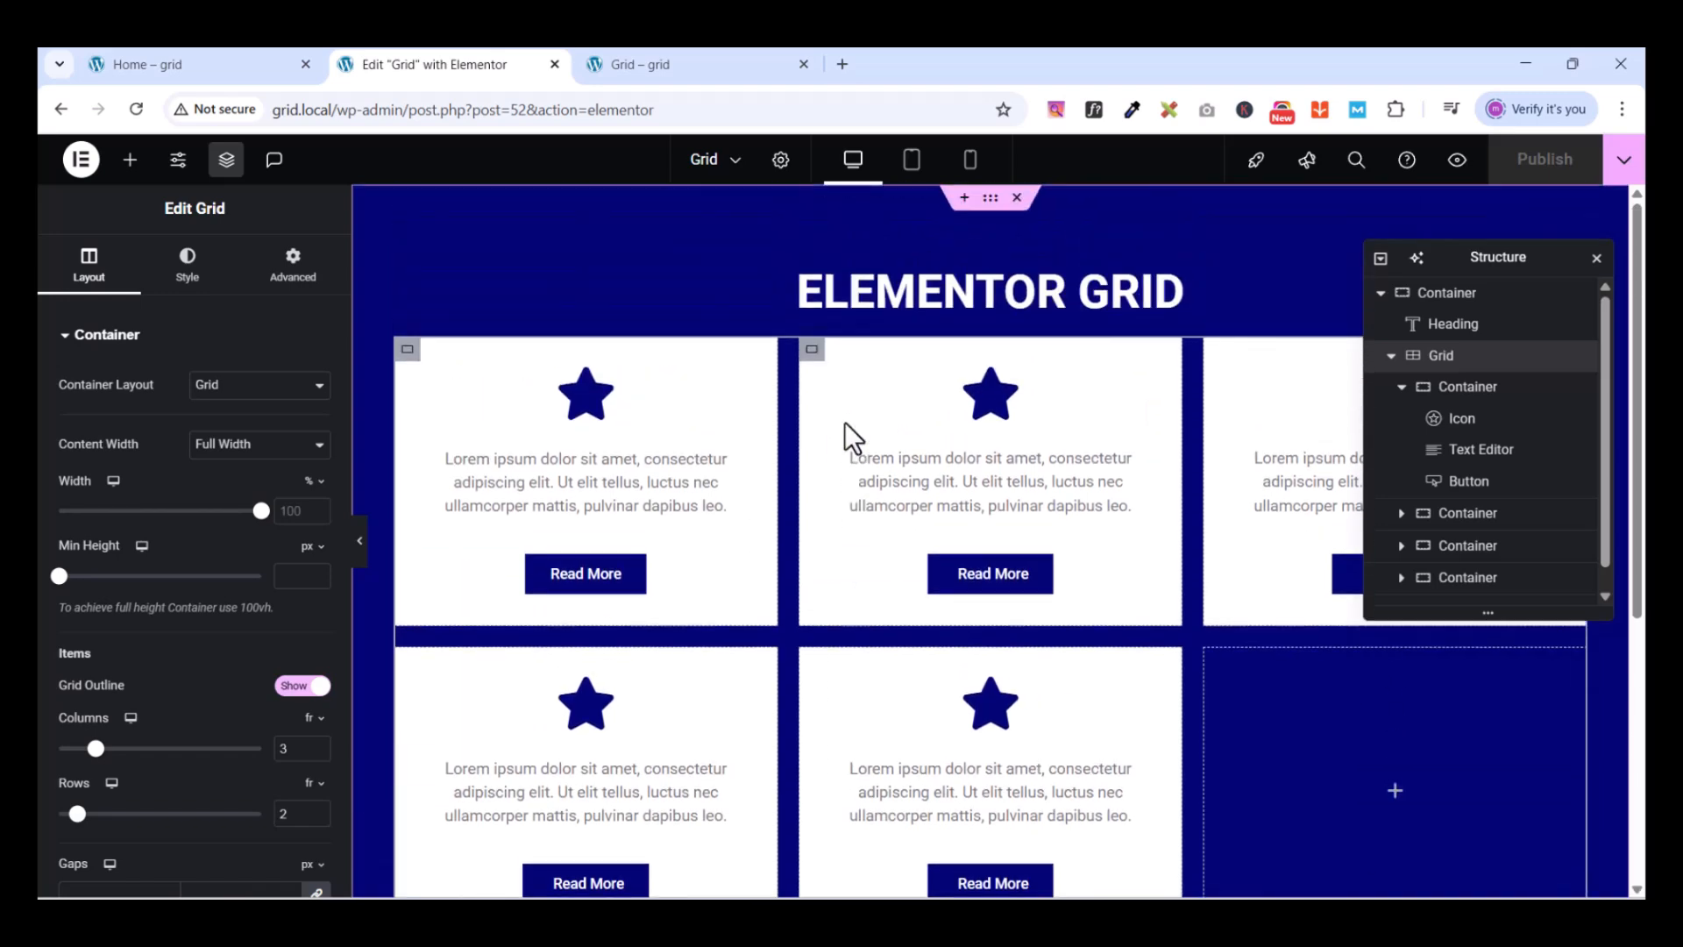
{"action": "scroll", "coordinate": [824, 386], "scroll_direction": "down", "scroll_amount": 1}
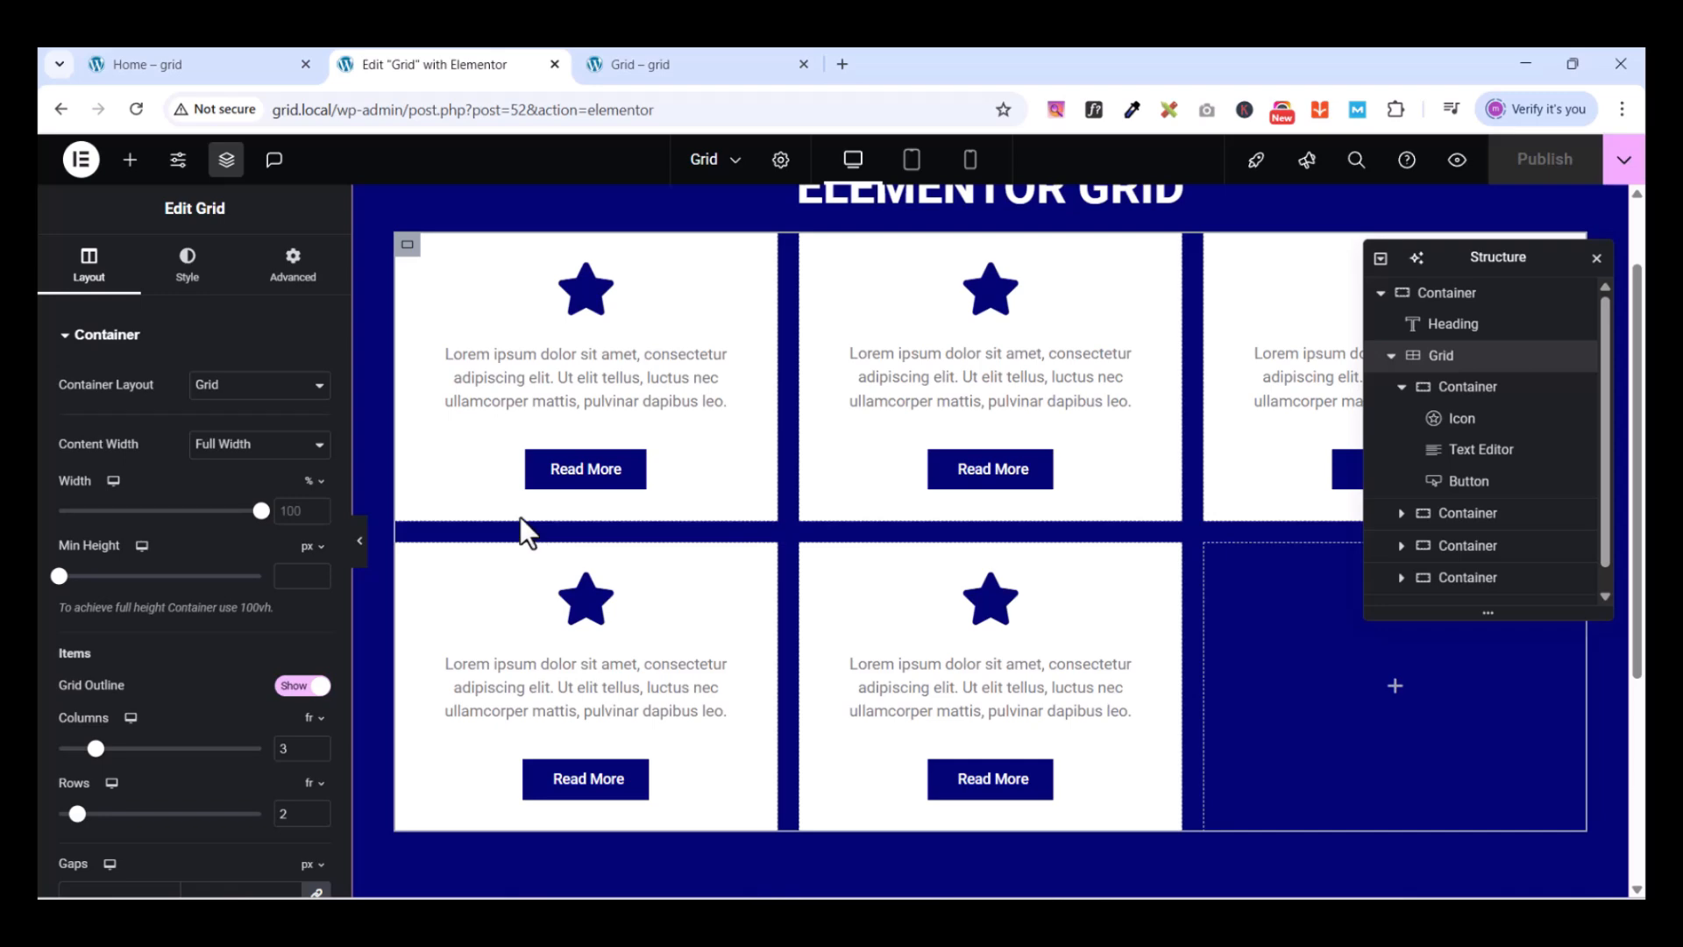
{"action": "scroll", "coordinate": [207, 683], "scroll_direction": "down", "scroll_amount": 1}
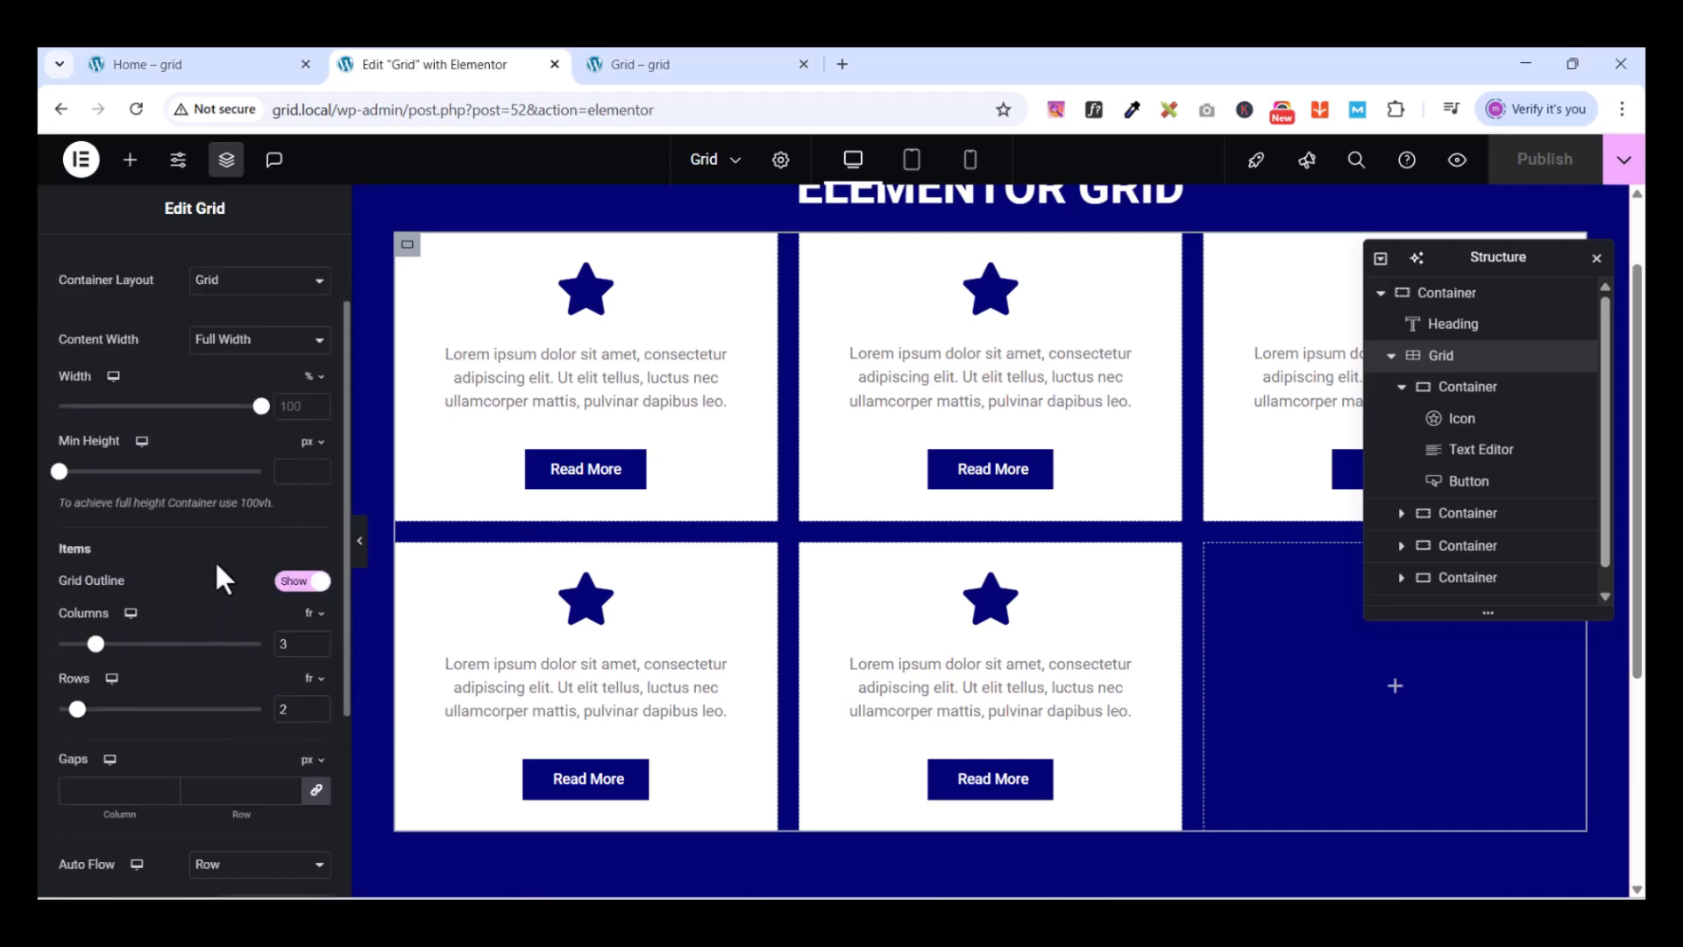
Try out 4, 5, 3 and 2 columns for the grid
{"action": "scroll", "coordinate": [224, 579], "scroll_direction": "down", "scroll_amount": 1}
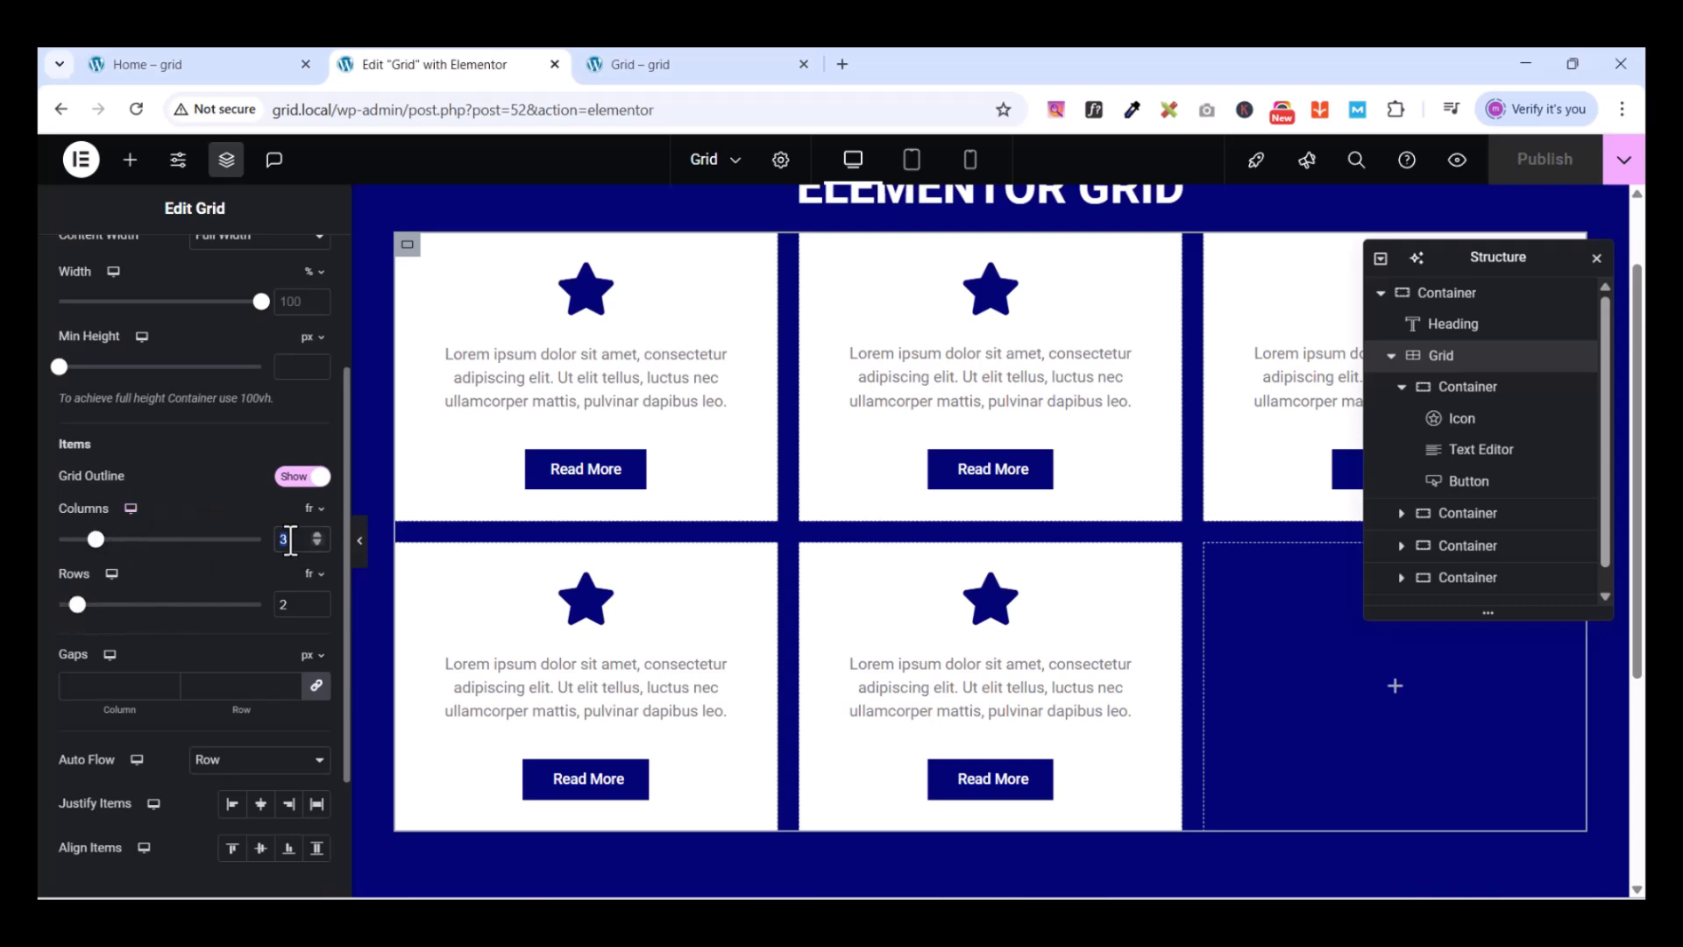
{"action": "type", "text": "4"}
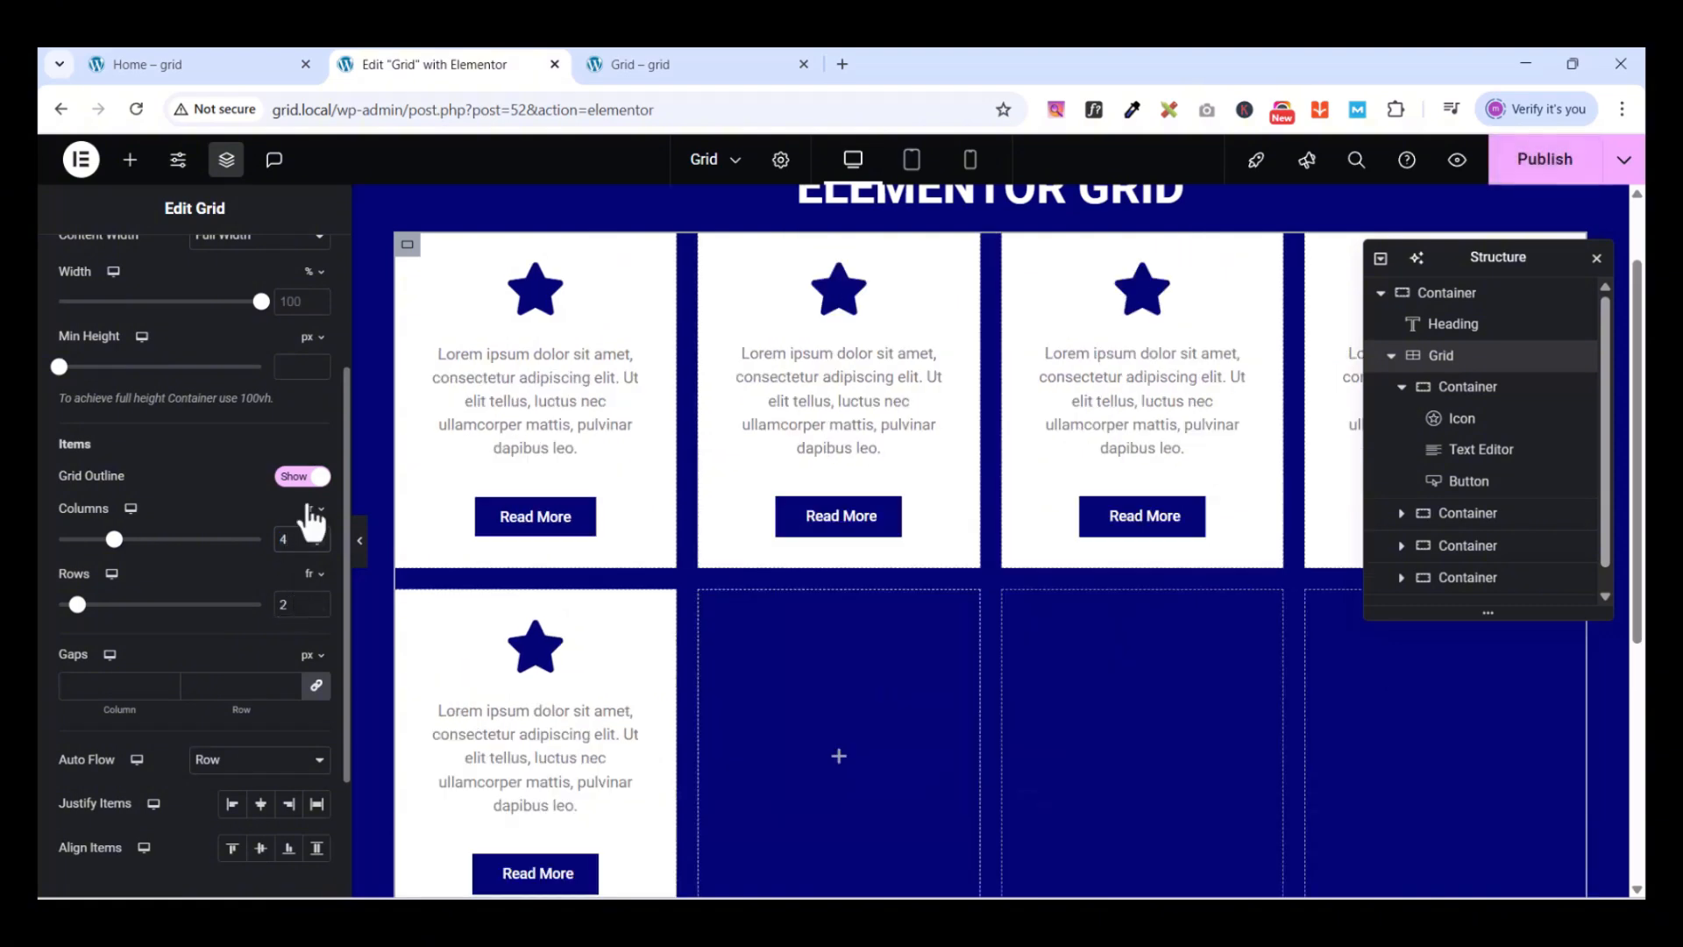
{"action": "key", "text": "BackSpace"}
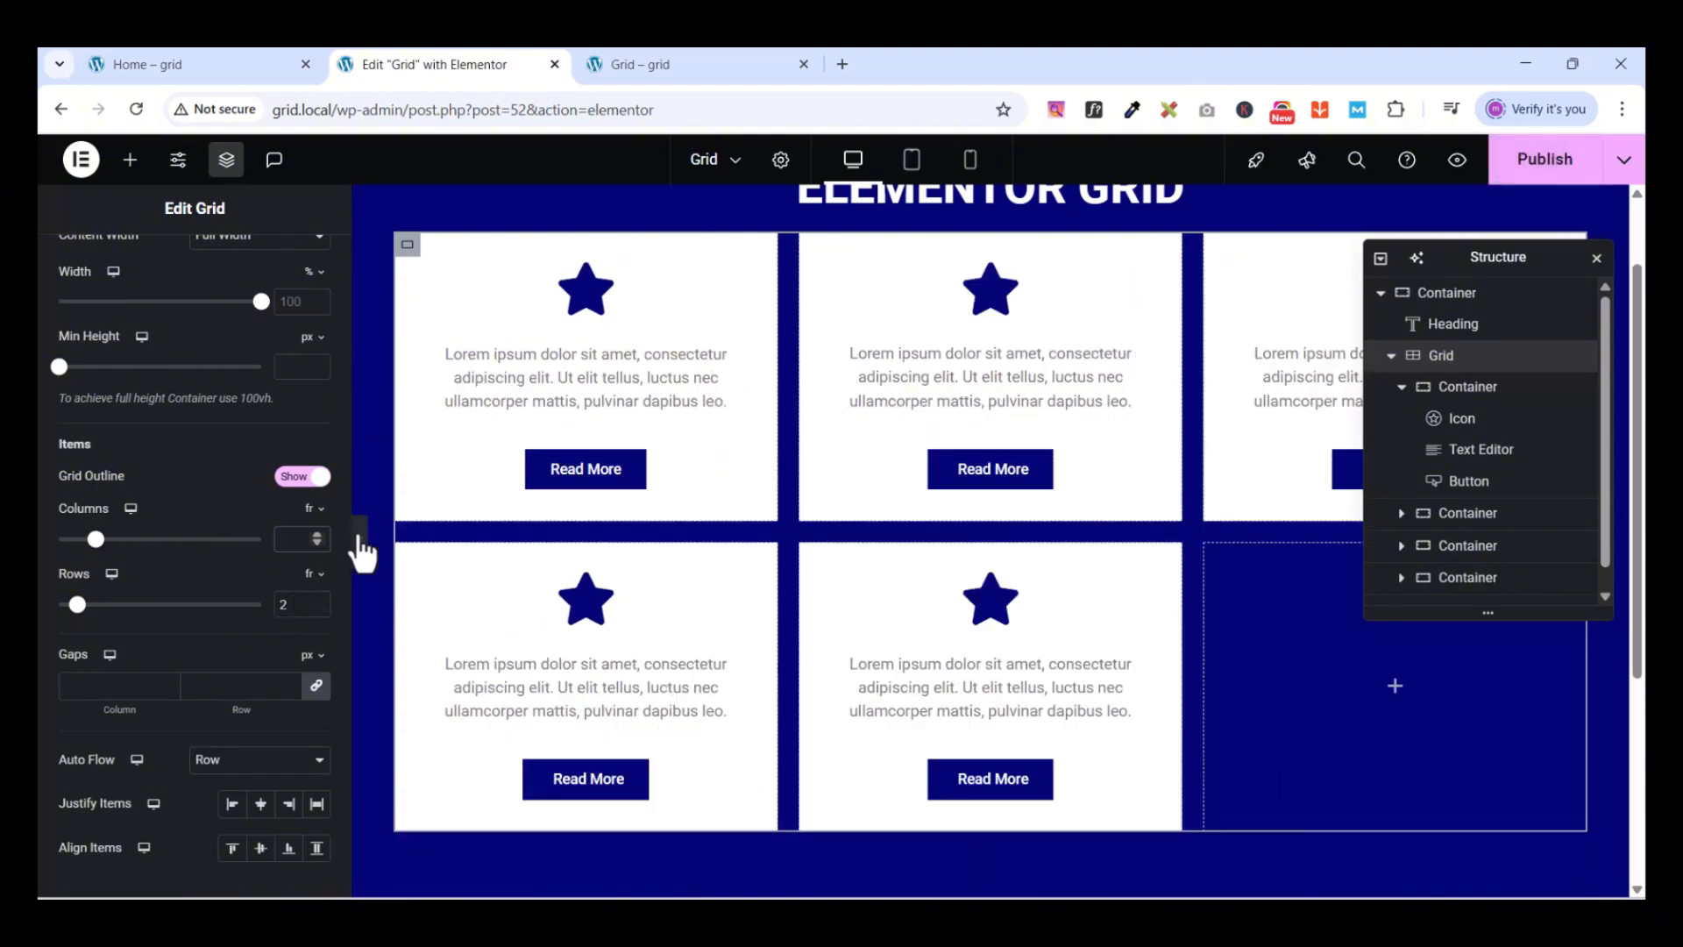
{"action": "type", "text": "5"}
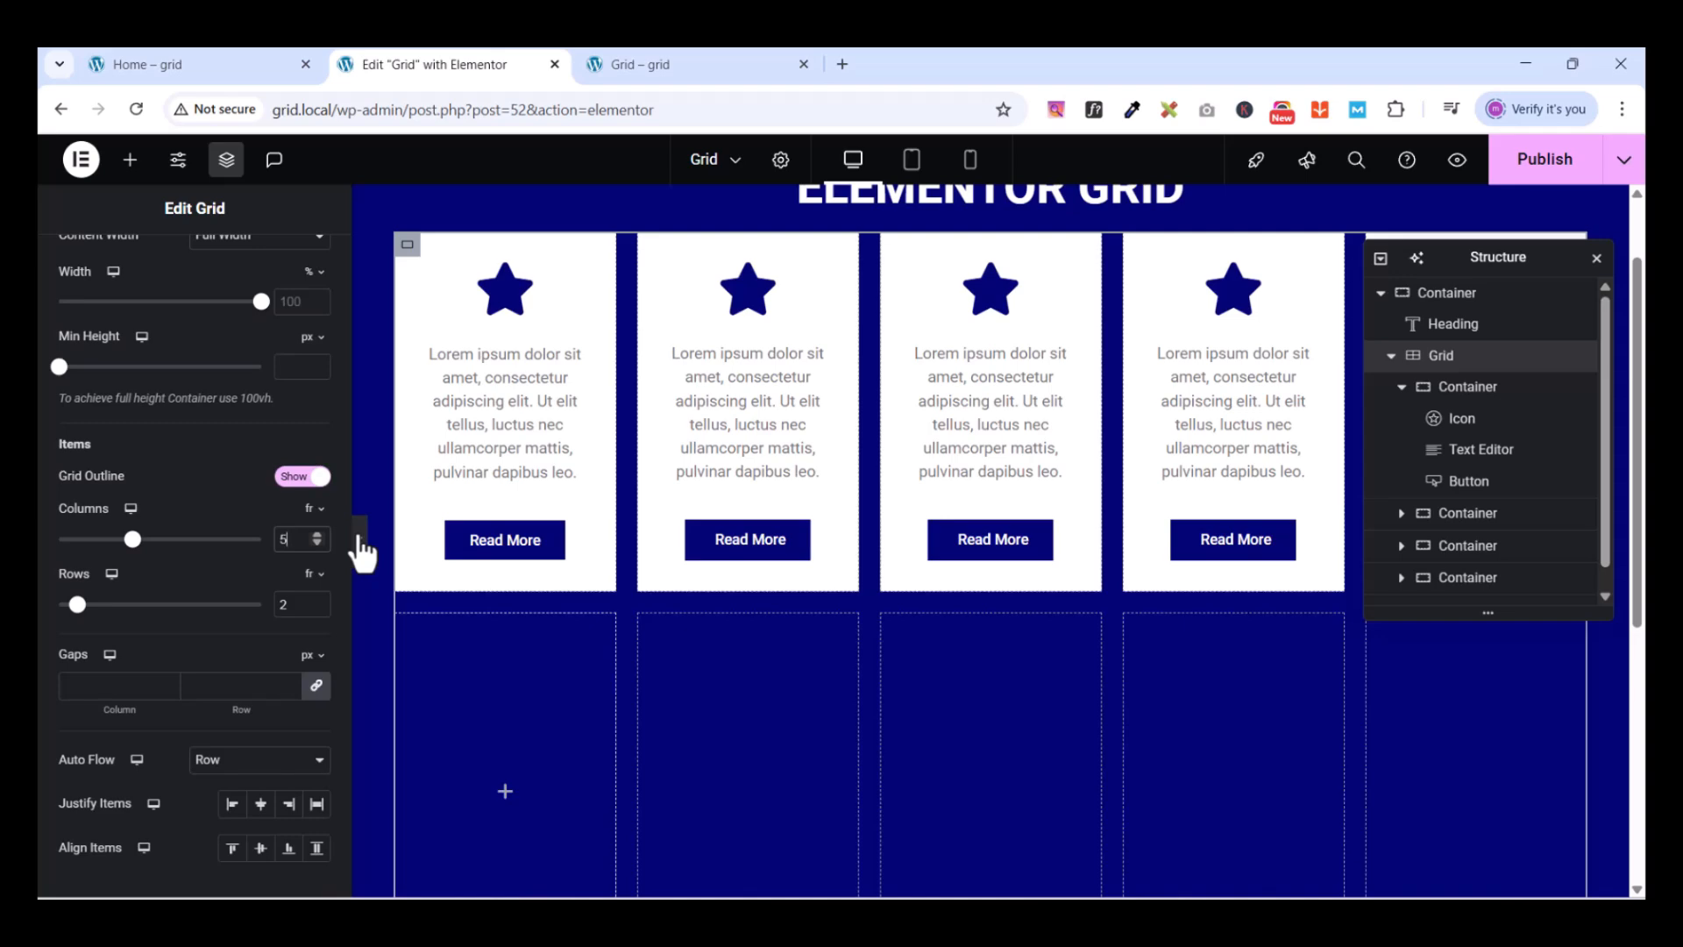
{"action": "key", "text": "BackSpace"}
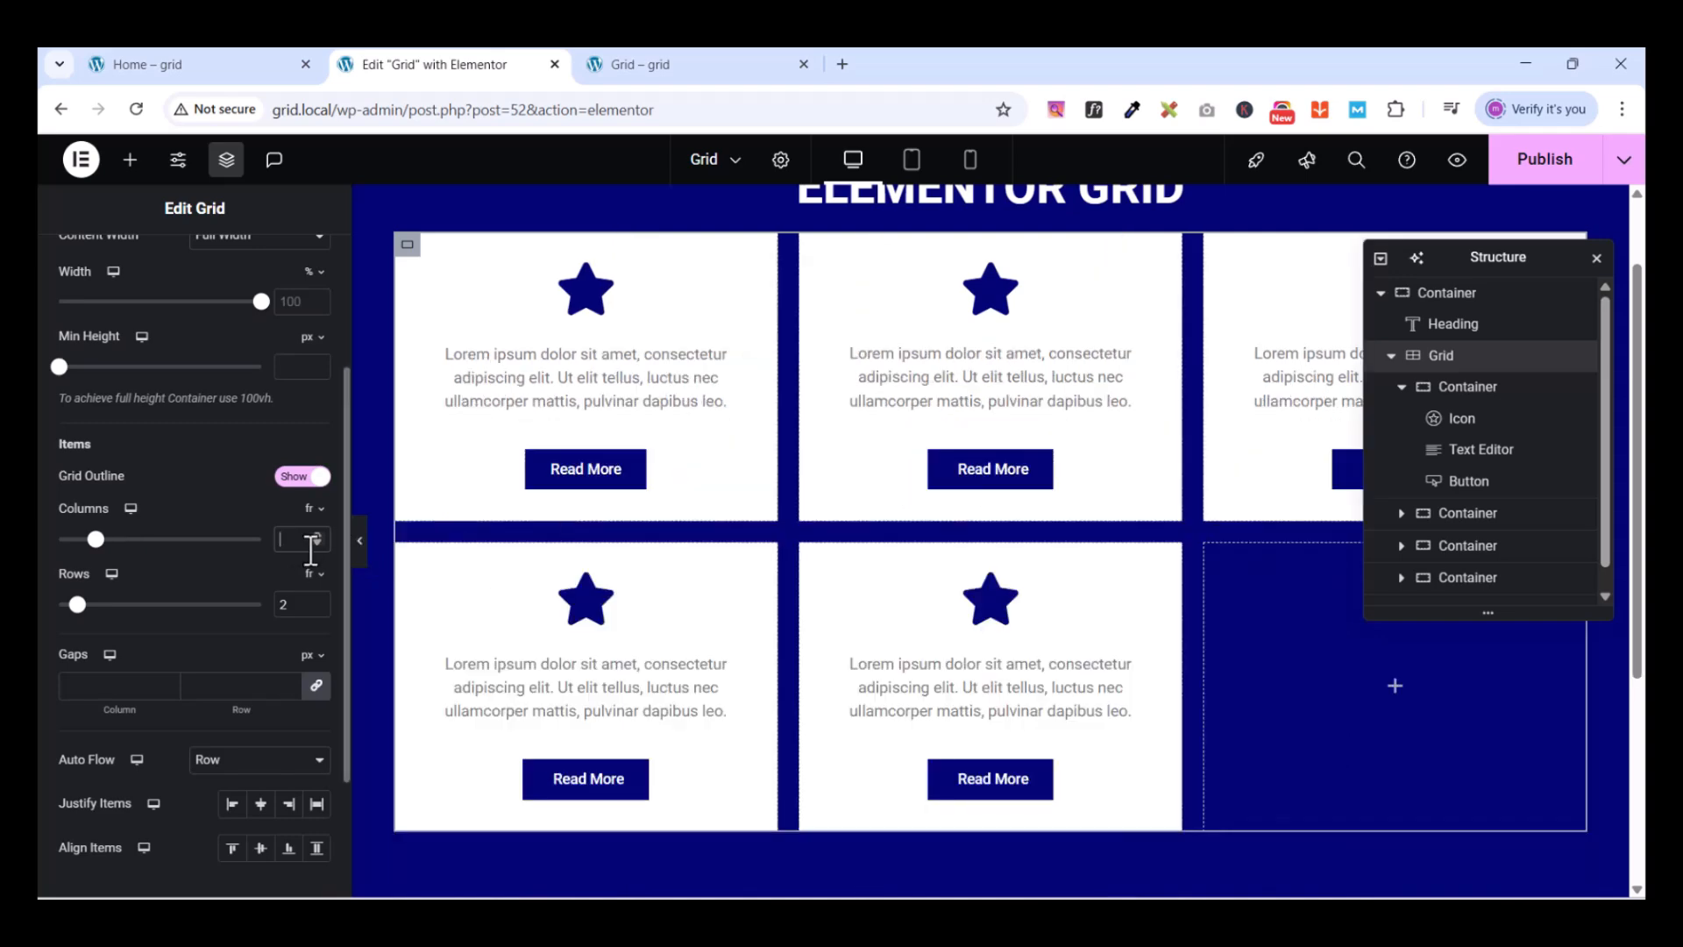
{"action": "type", "text": "3"}
{"action": "key", "text": "BackSpace"}
{"action": "type", "text": "2"}
Switch the grid's columns to custom sizing and define them as 1fr 2fr 1fr
{"action": "left_click", "coordinate": [137, 683]}
{"action": "left_click", "coordinate": [312, 547]}
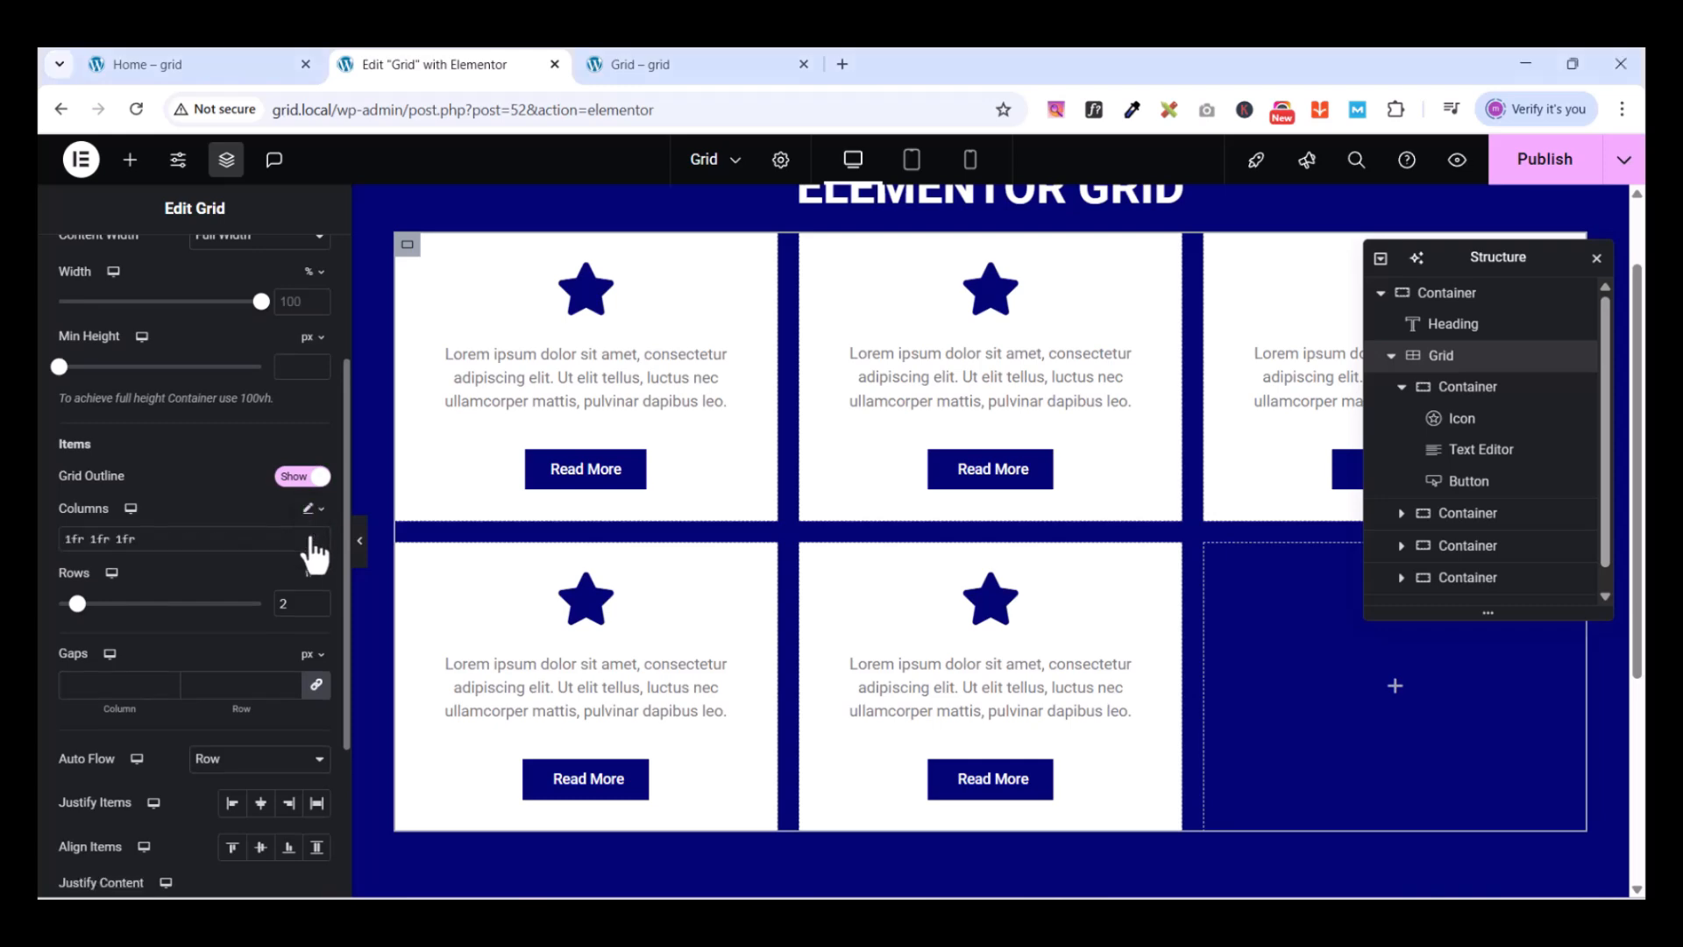
{"action": "double_click", "coordinate": [151, 542]}
{"action": "triple_click", "coordinate": [151, 537]}
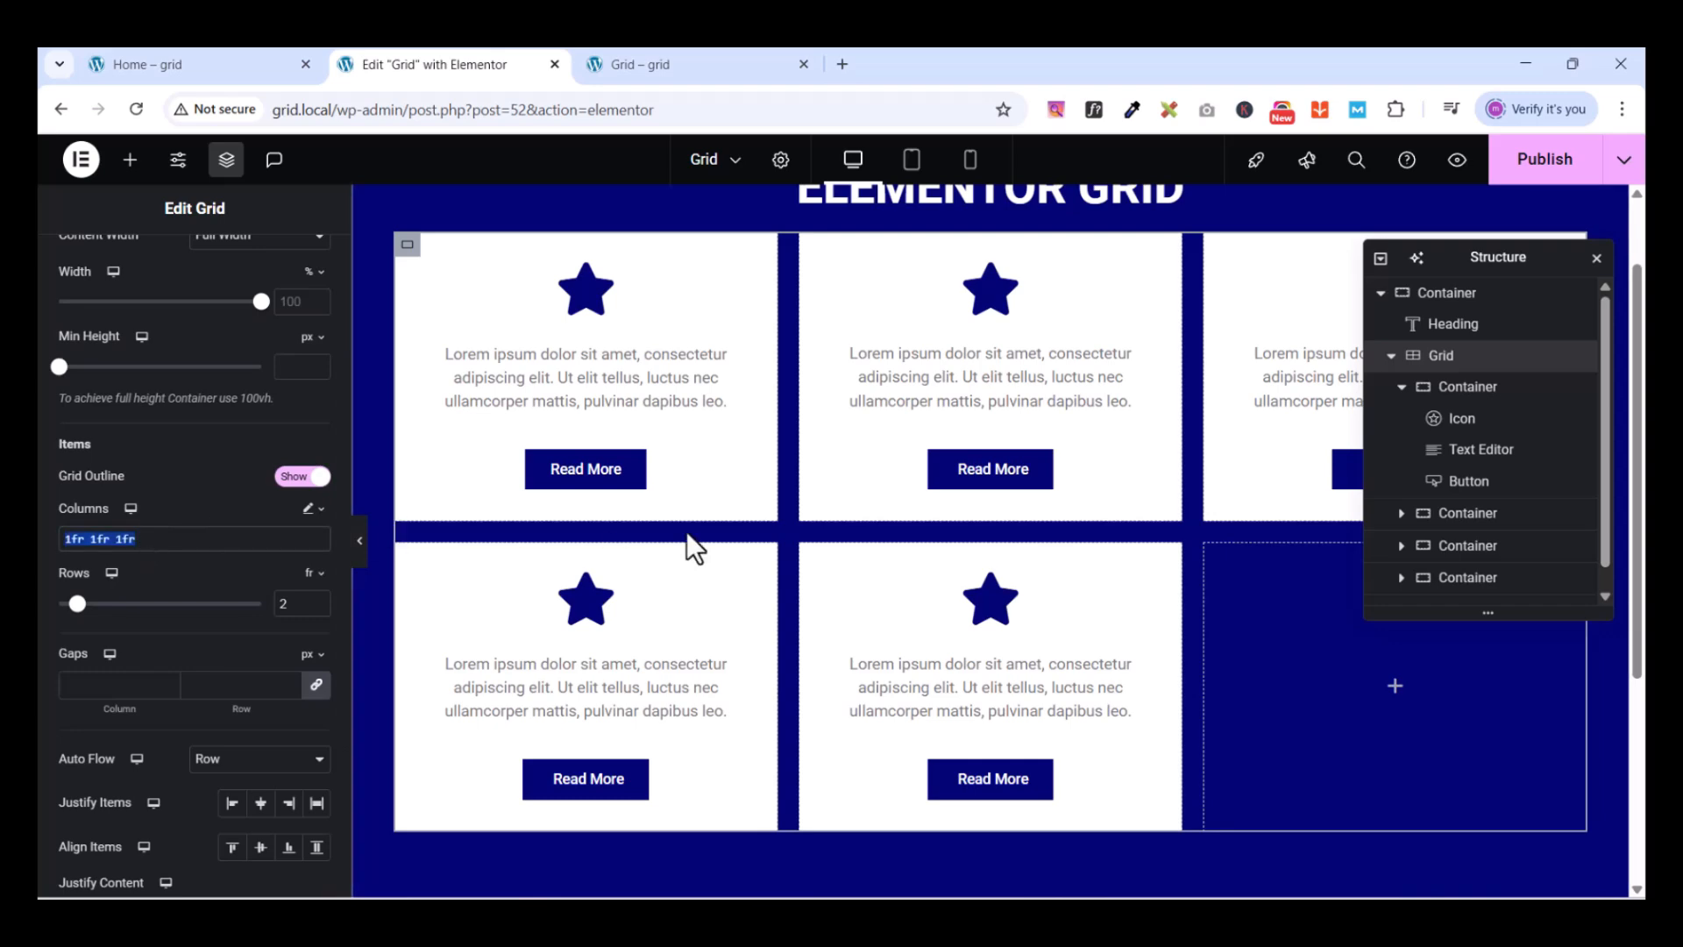
{"action": "type", "text": "1"}
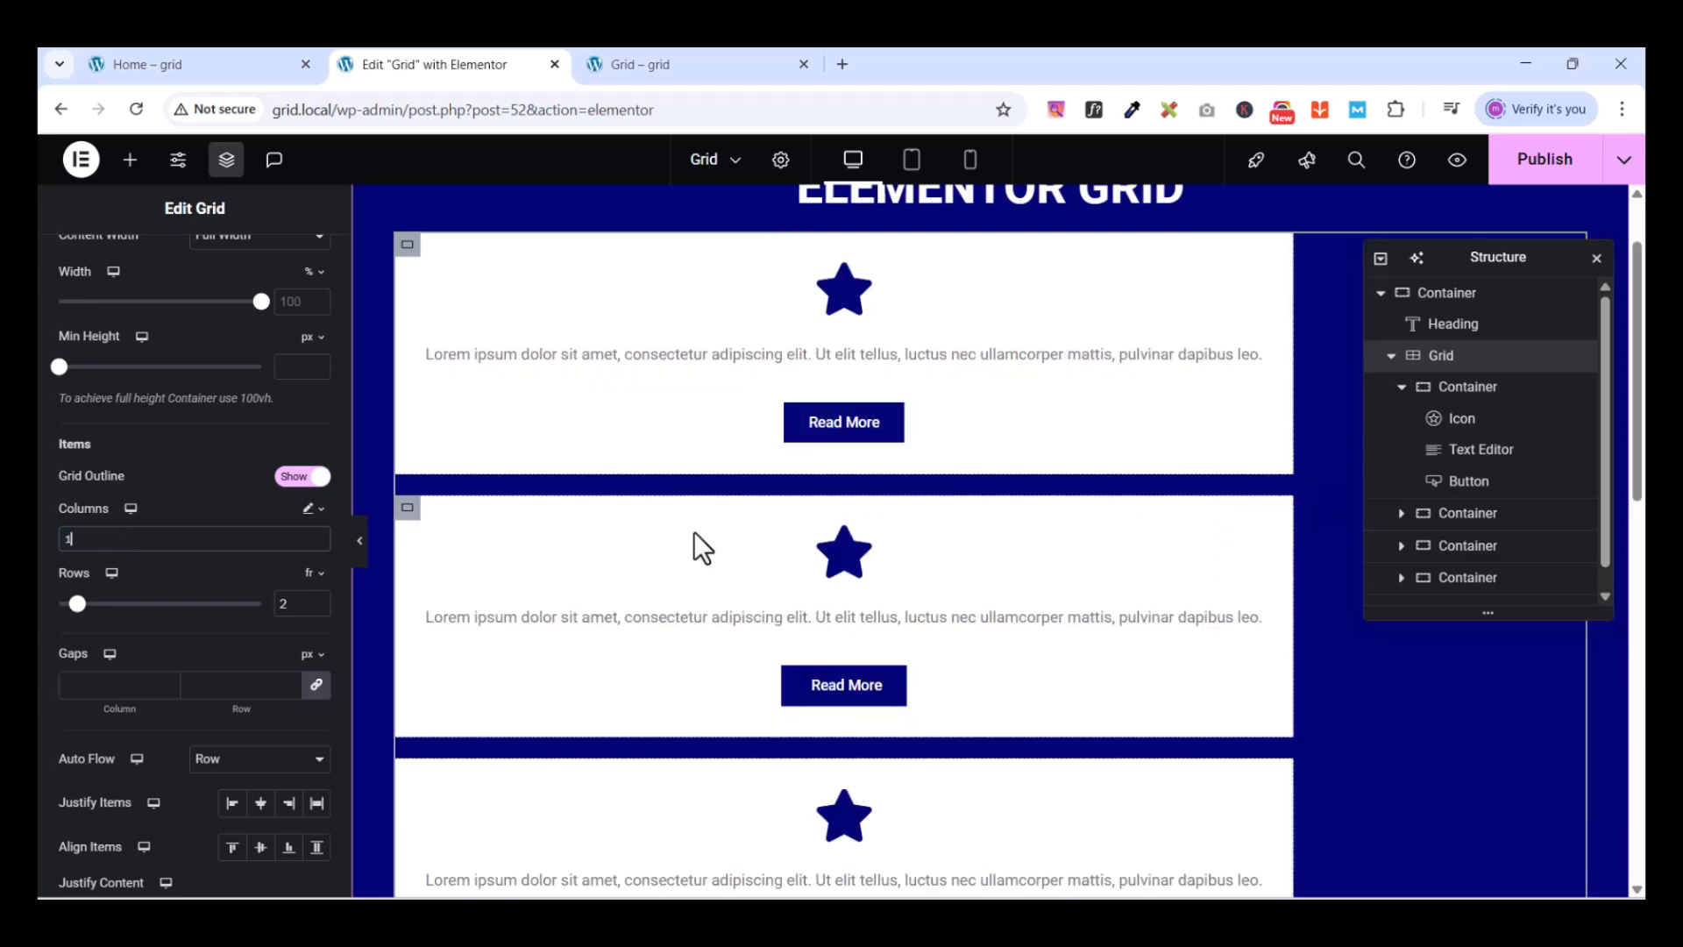
{"action": "type", "text": "fr"}
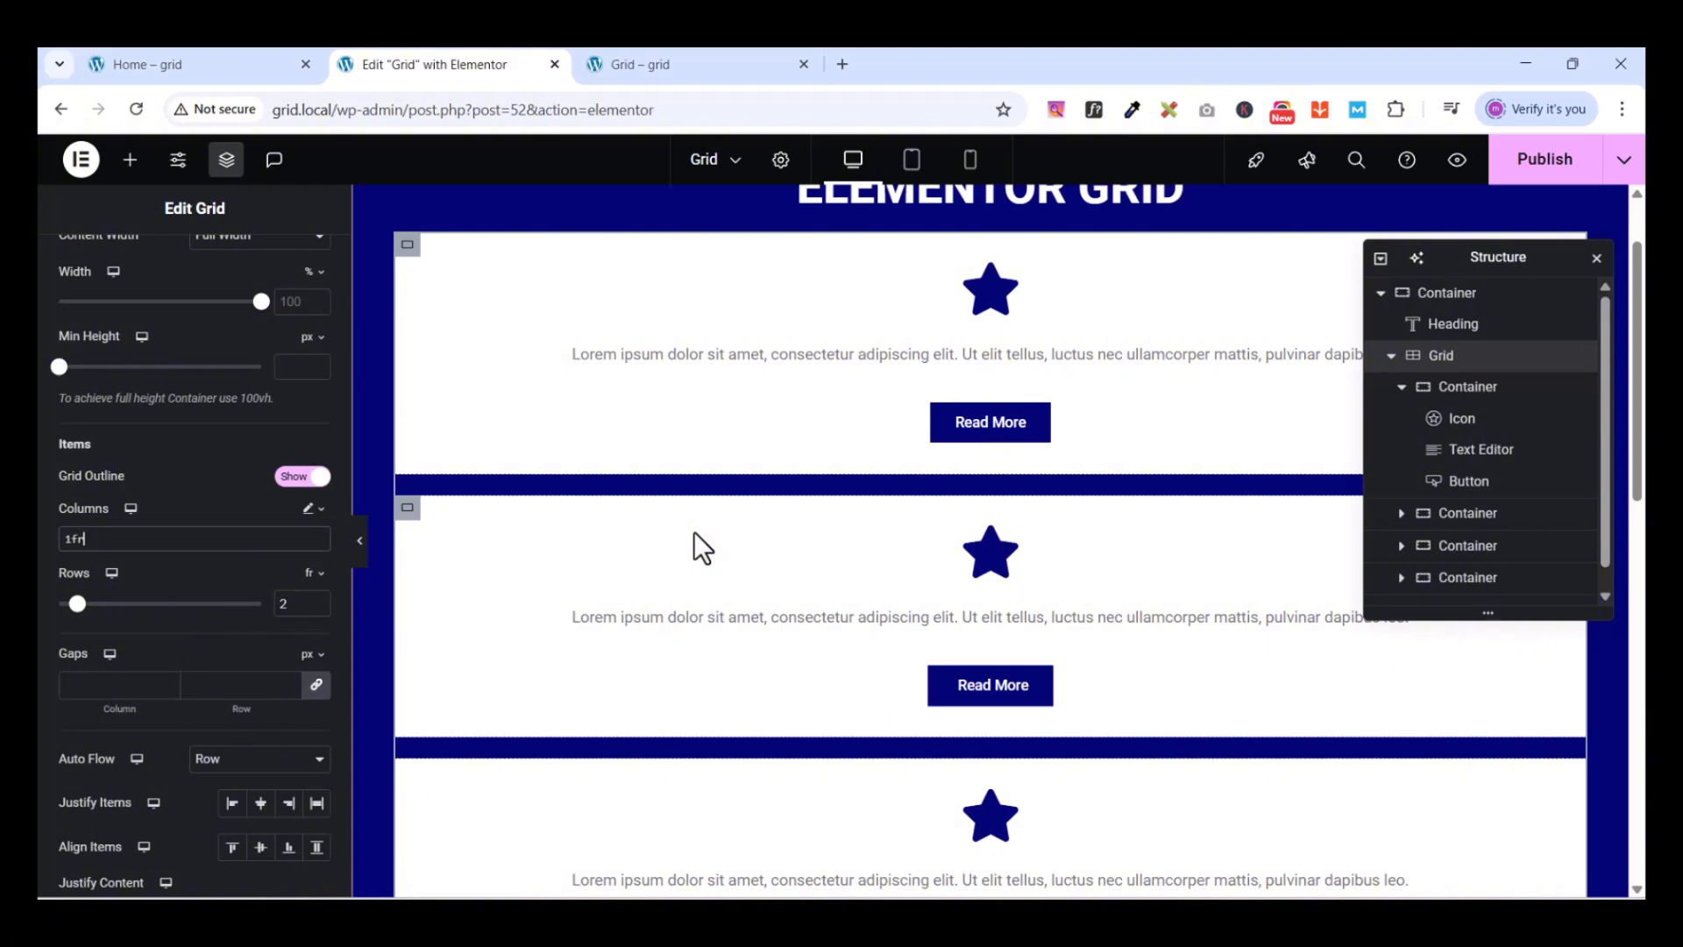
{"action": "type", "text": " 2fr"}
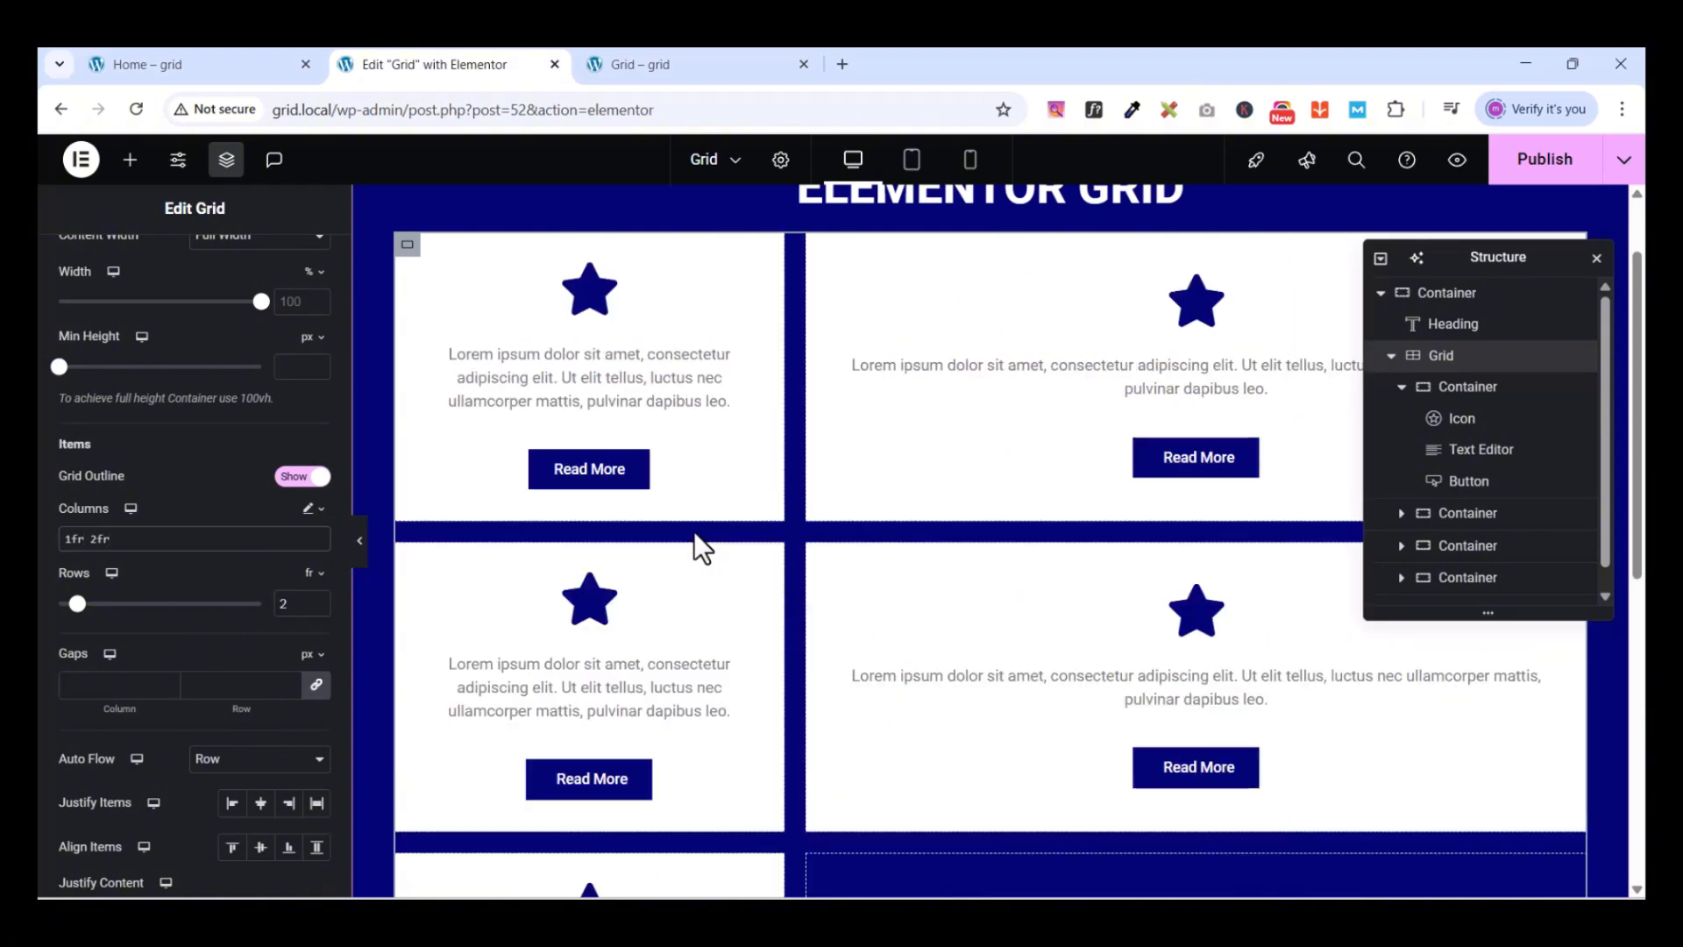
{"action": "type", "text": " 1fr"}
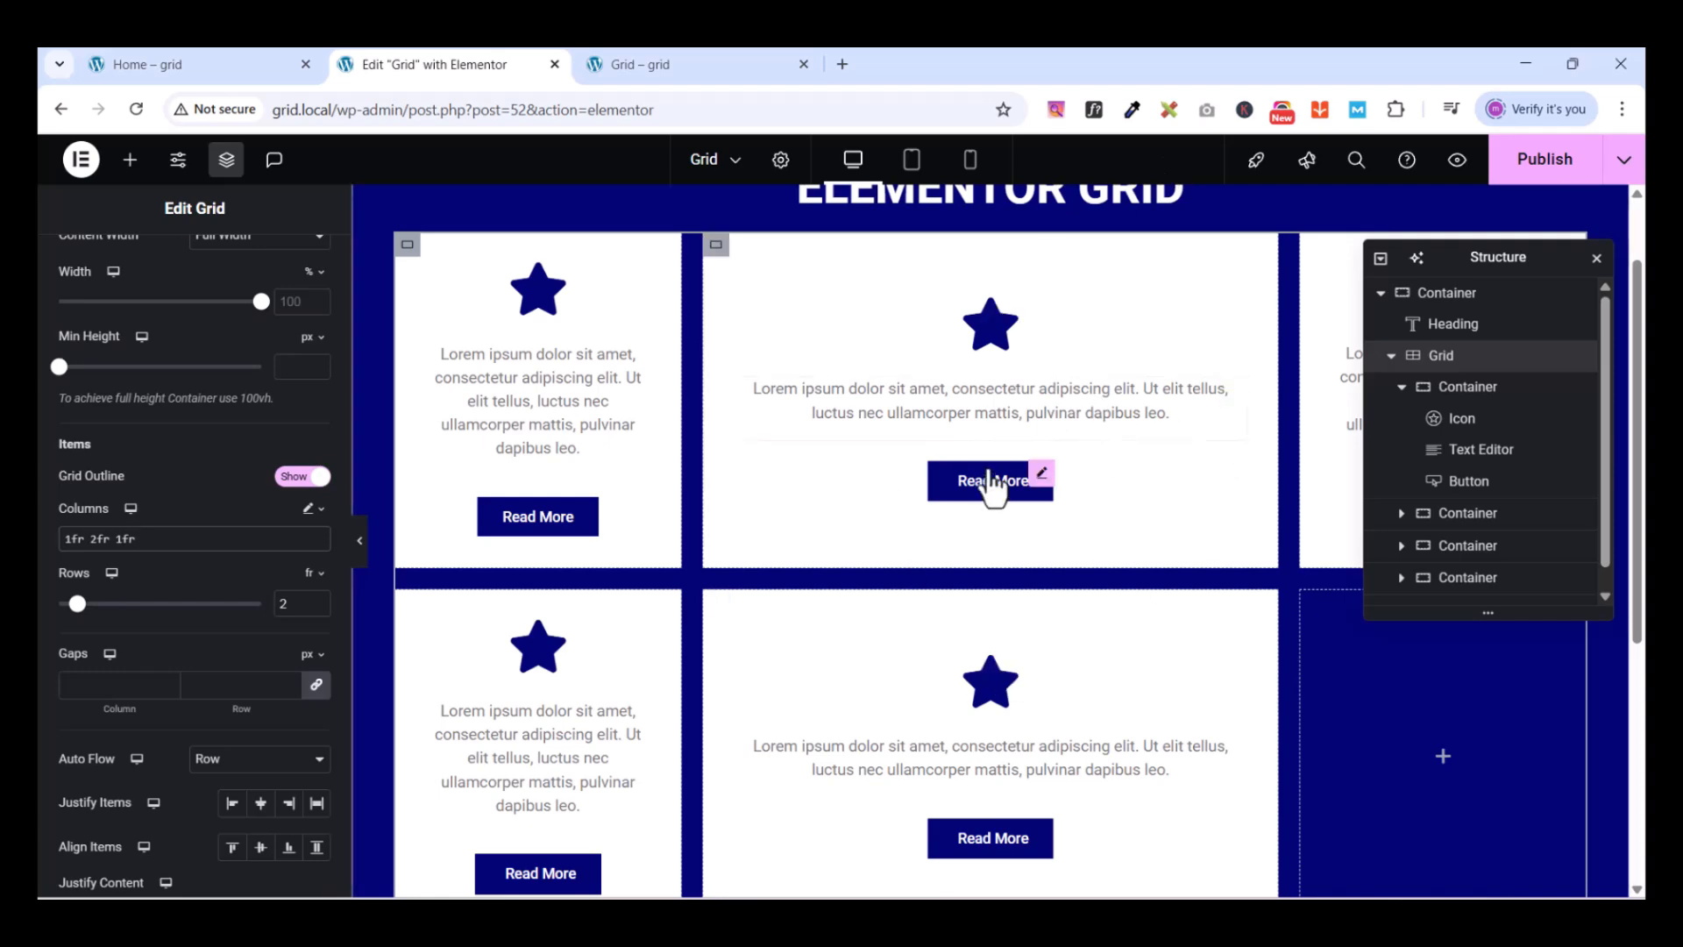
Review the card layout with the wider middle column, and switch the grid's column unit back to fr
{"action": "scroll", "coordinate": [982, 487], "scroll_direction": "down", "scroll_amount": 3}
{"action": "scroll", "coordinate": [979, 493], "scroll_direction": "up", "scroll_amount": 5}
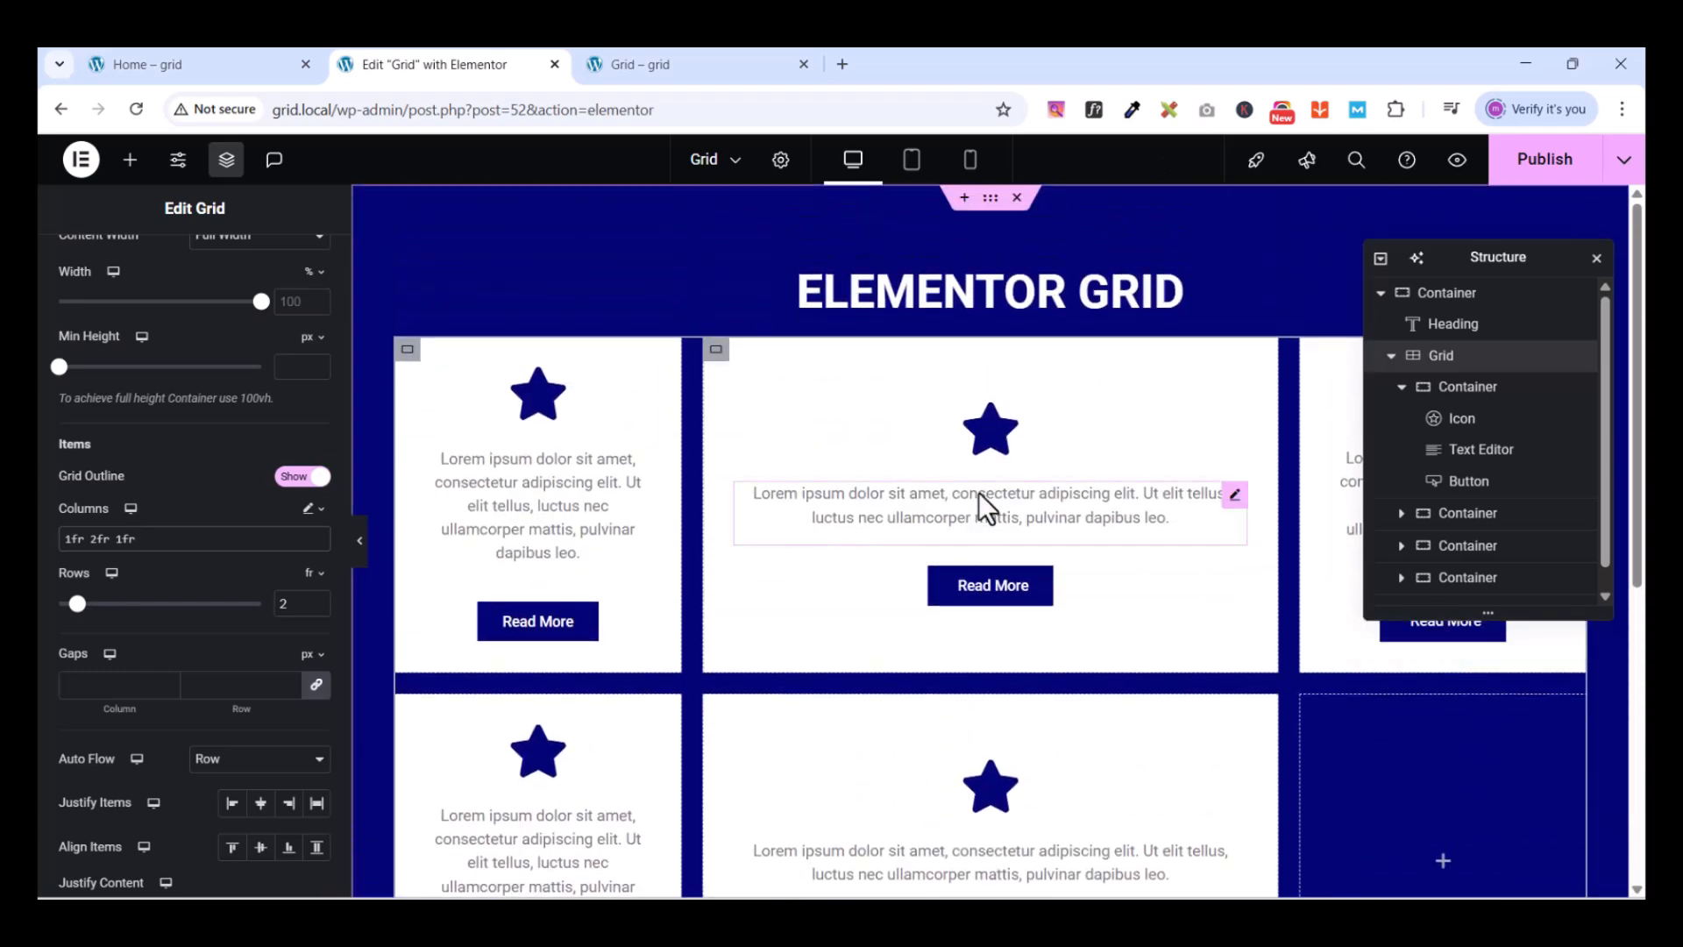
{"action": "scroll", "coordinate": [1041, 493], "scroll_direction": "down", "scroll_amount": 3}
{"action": "scroll", "coordinate": [1042, 493], "scroll_direction": "up", "scroll_amount": 3}
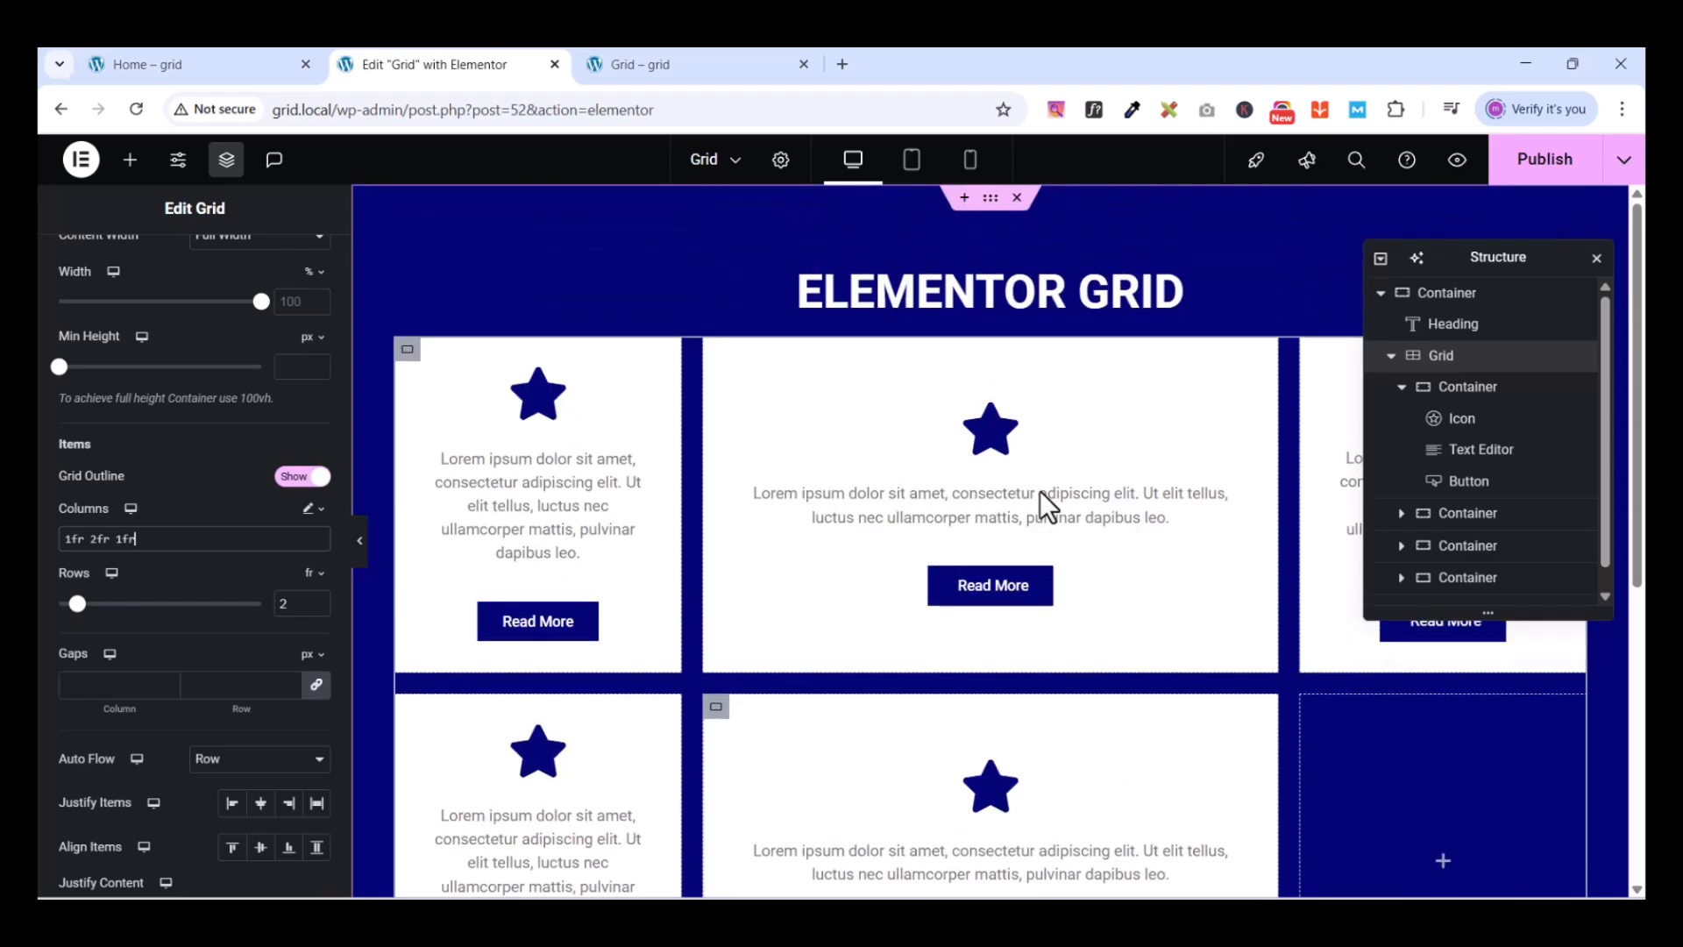
{"action": "scroll", "coordinate": [1042, 492], "scroll_direction": "down", "scroll_amount": 3}
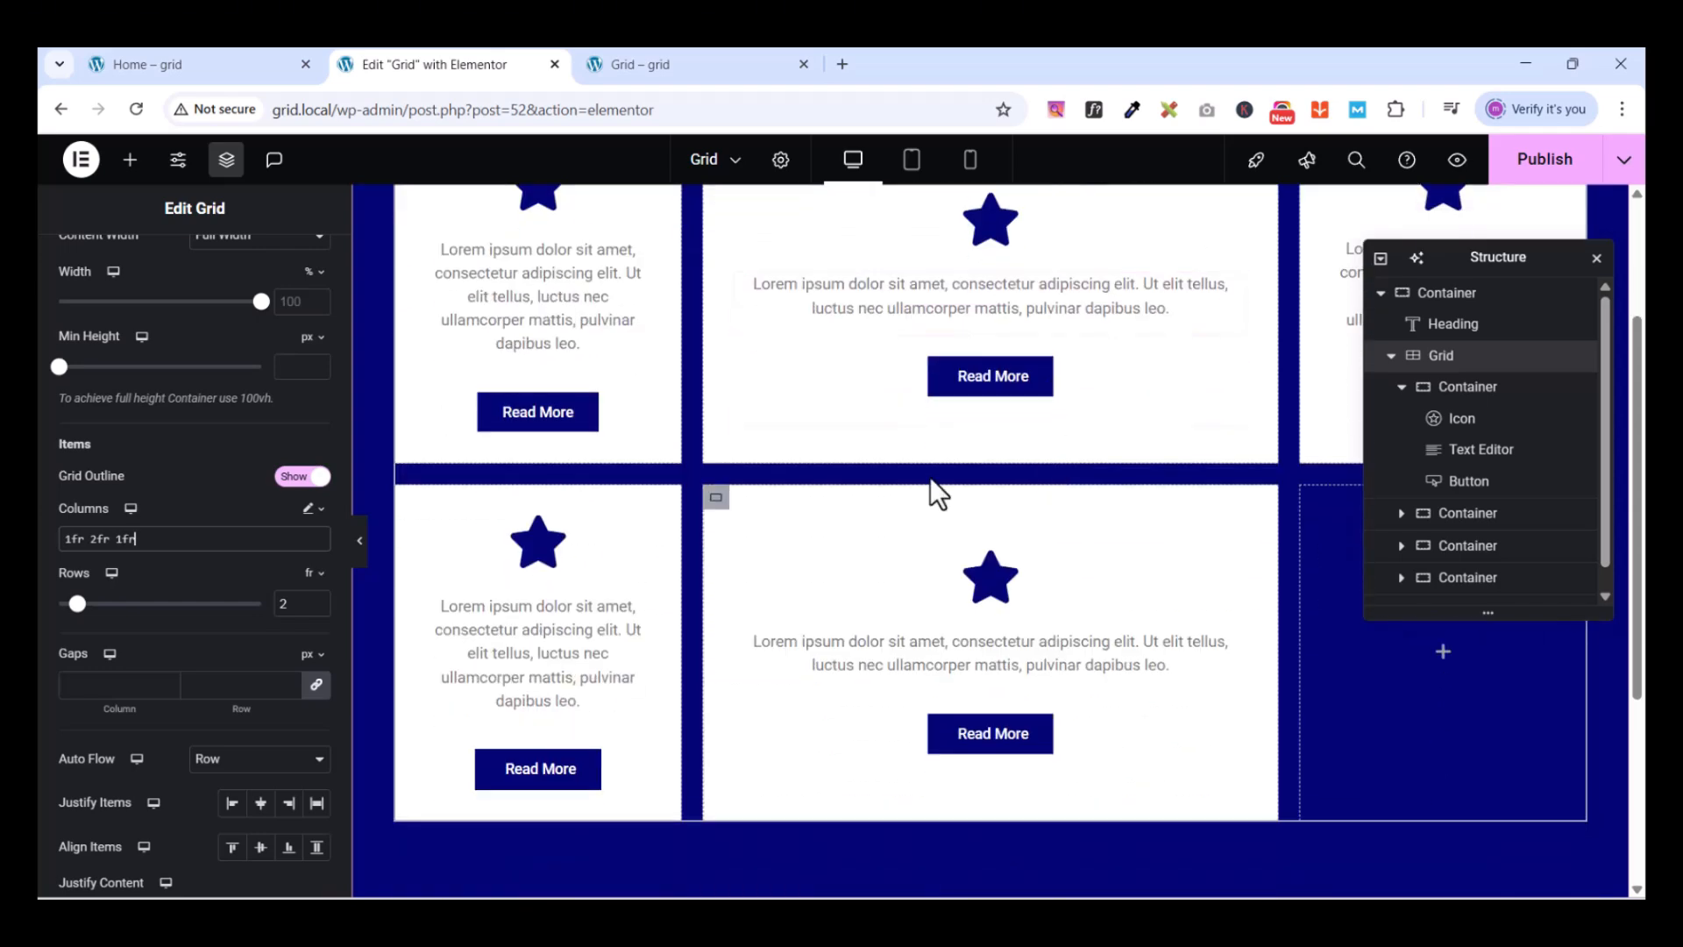
{"action": "left_click", "coordinate": [313, 509]}
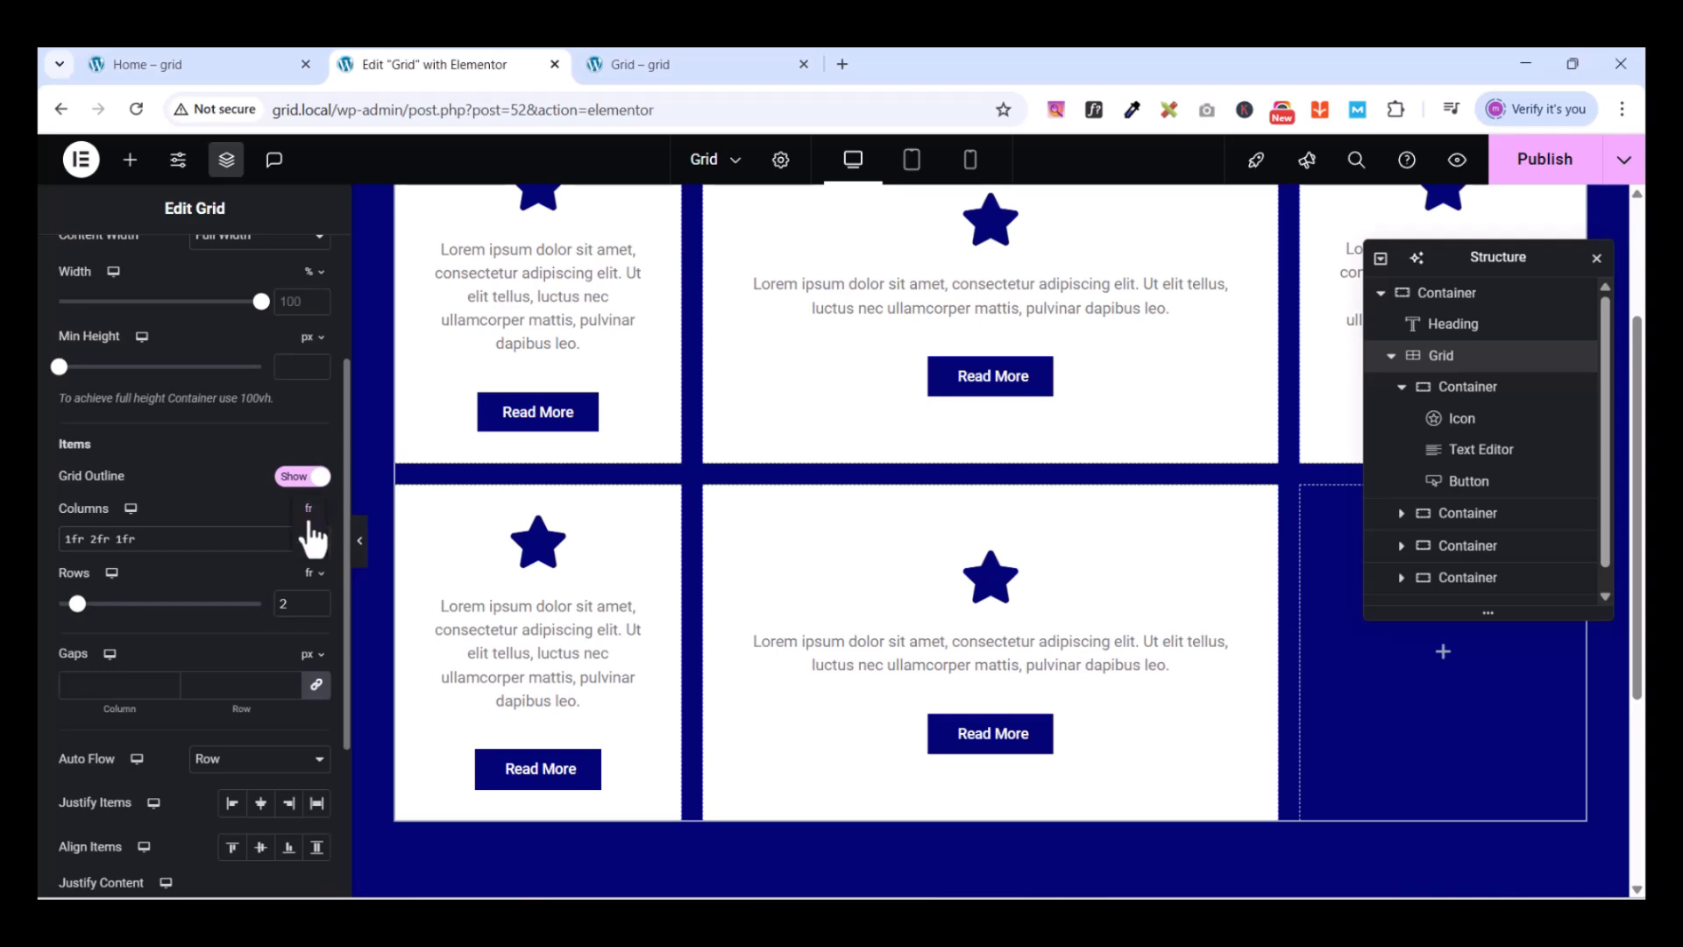
{"action": "left_click", "coordinate": [309, 510]}
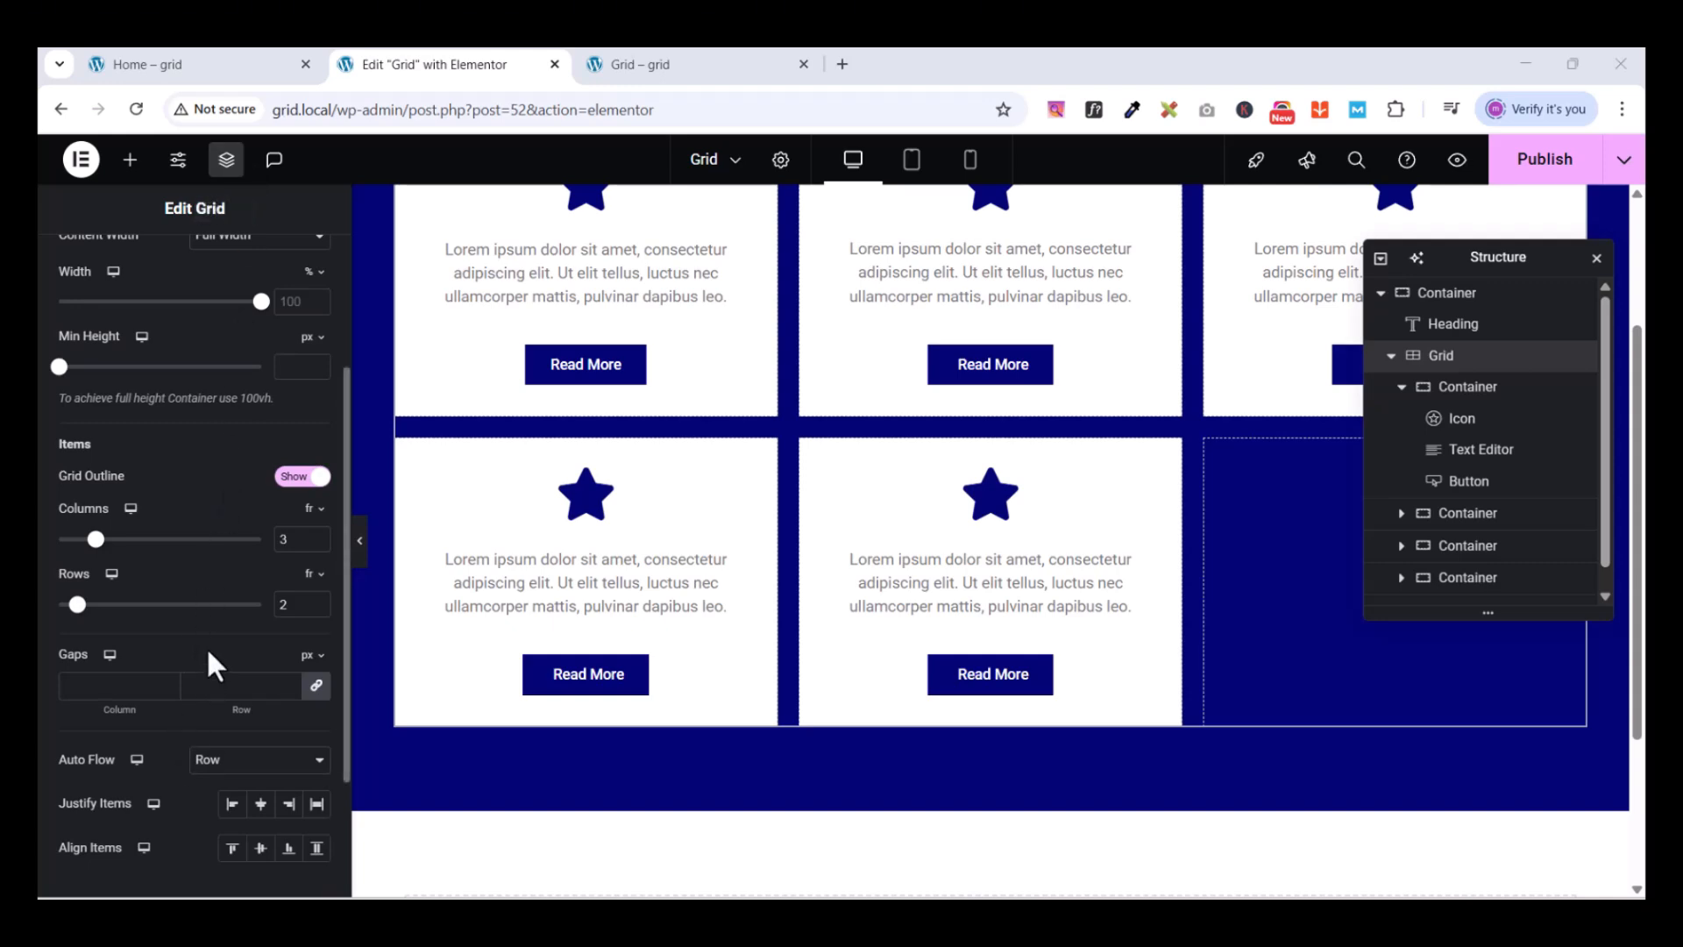
Look over the Grid container's layout and style settings, including columns, rows, gaps and alignment
{"action": "scroll", "coordinate": [207, 651], "scroll_direction": "up", "scroll_amount": 3}
{"action": "scroll", "coordinate": [171, 517], "scroll_direction": "down", "scroll_amount": 4}
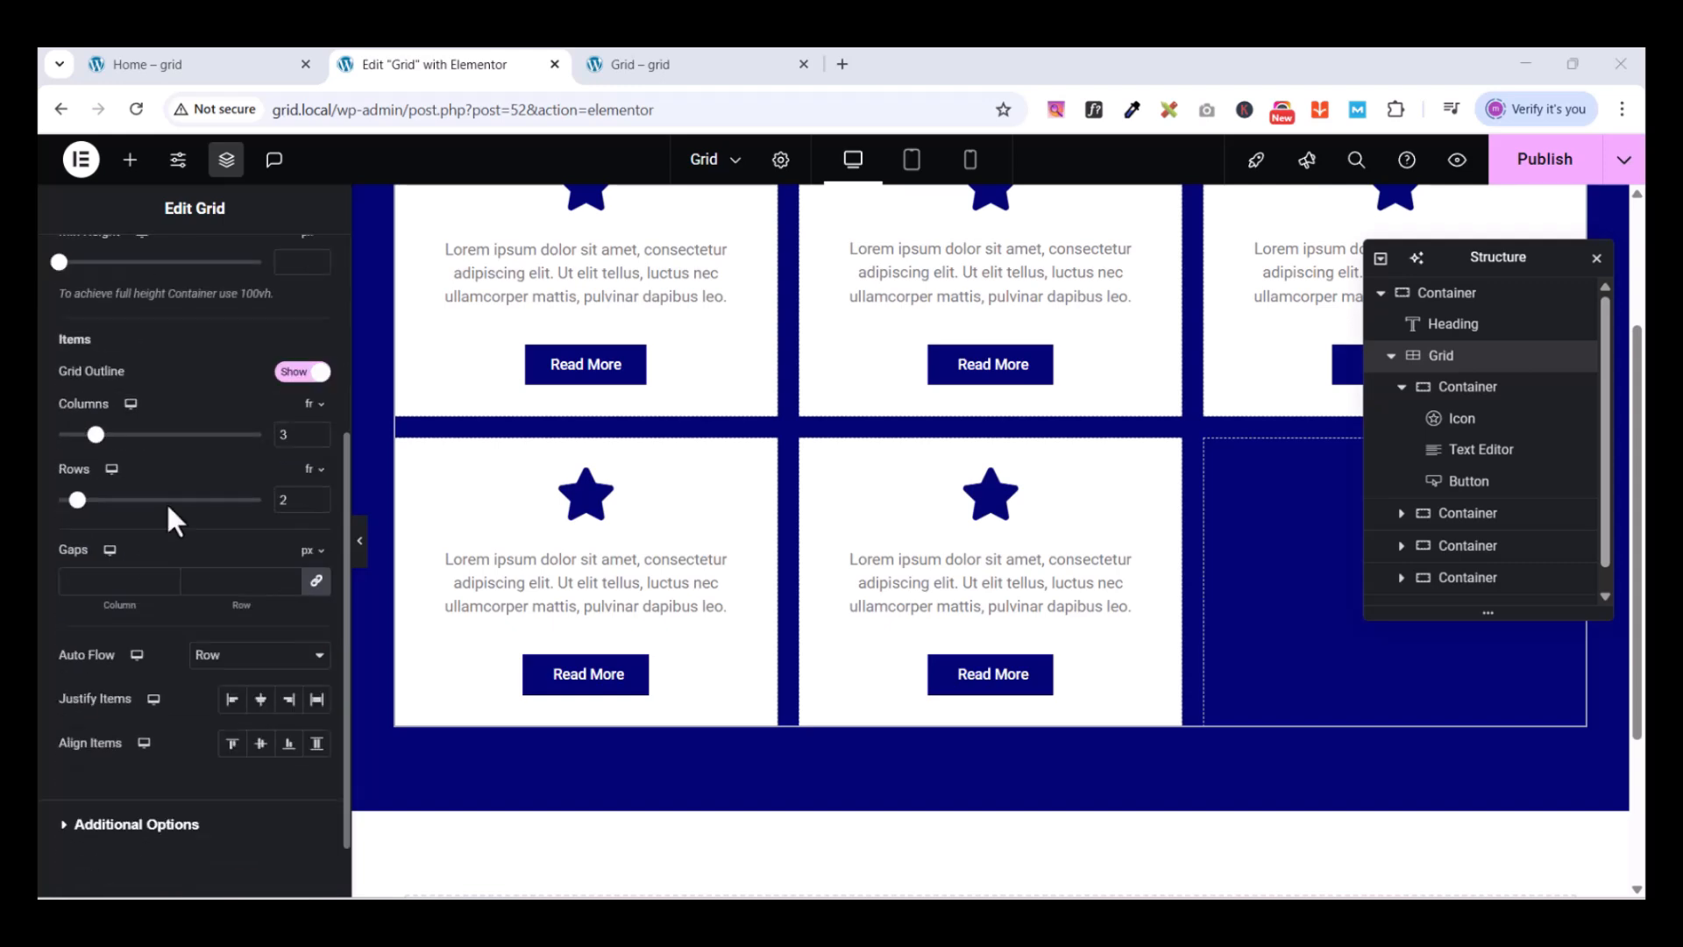
{"action": "scroll", "coordinate": [172, 619], "scroll_direction": "up", "scroll_amount": 3}
{"action": "scroll", "coordinate": [179, 518], "scroll_direction": "down", "scroll_amount": 1}
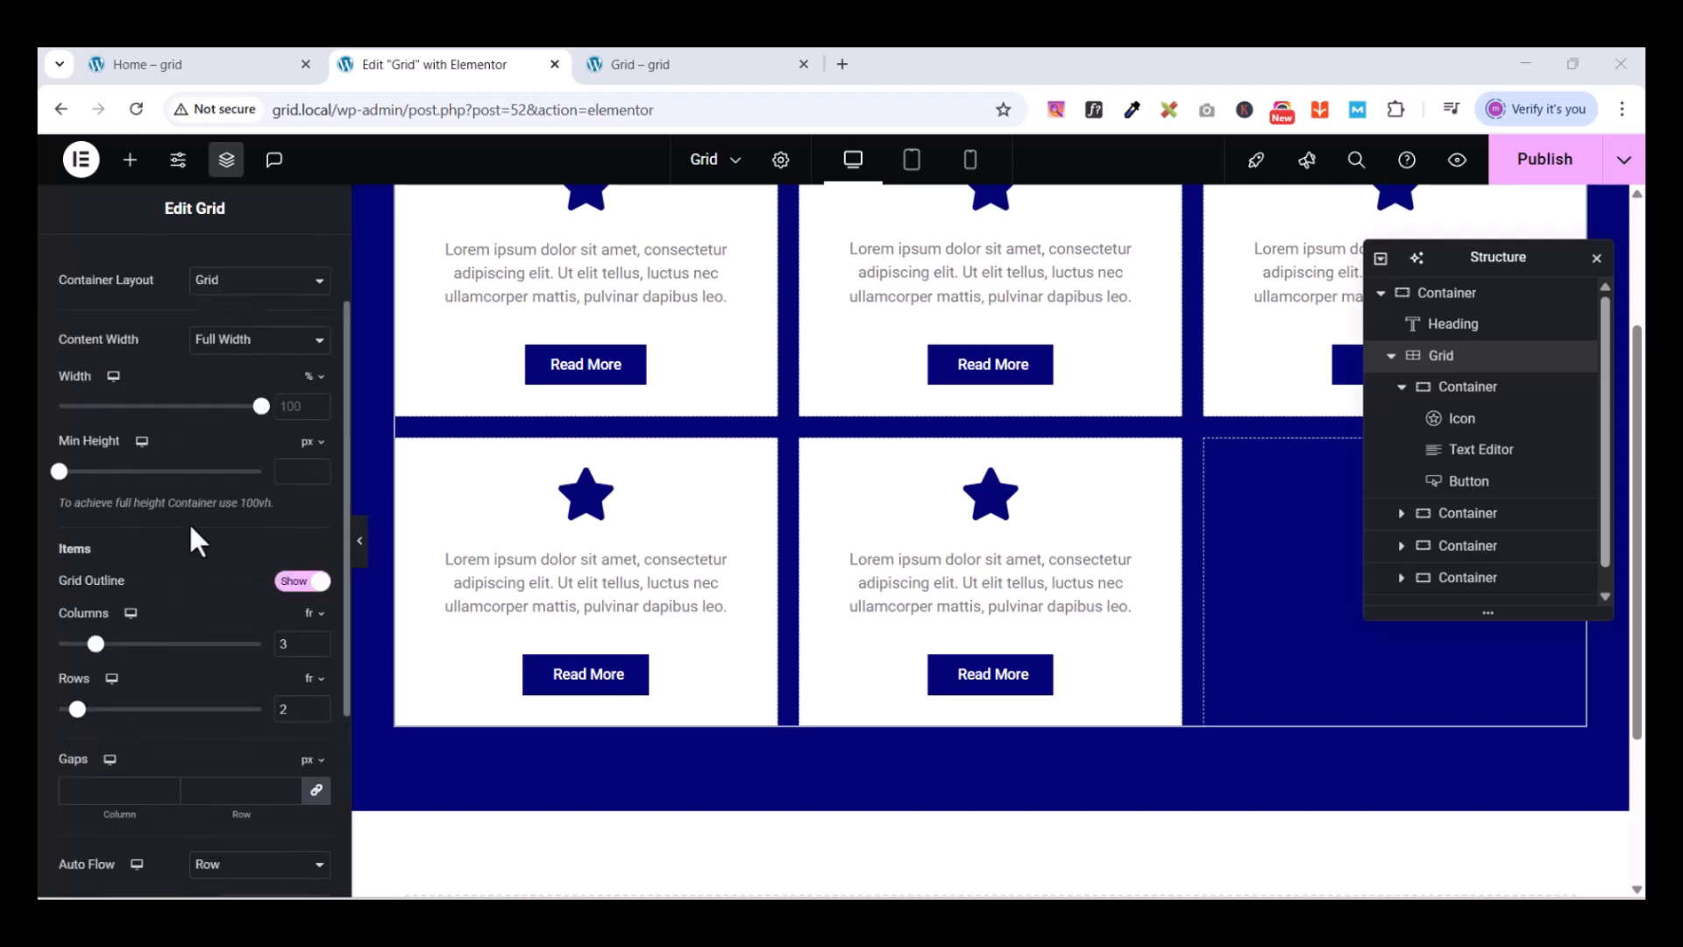
{"action": "scroll", "coordinate": [242, 392], "scroll_direction": "up", "scroll_amount": 2}
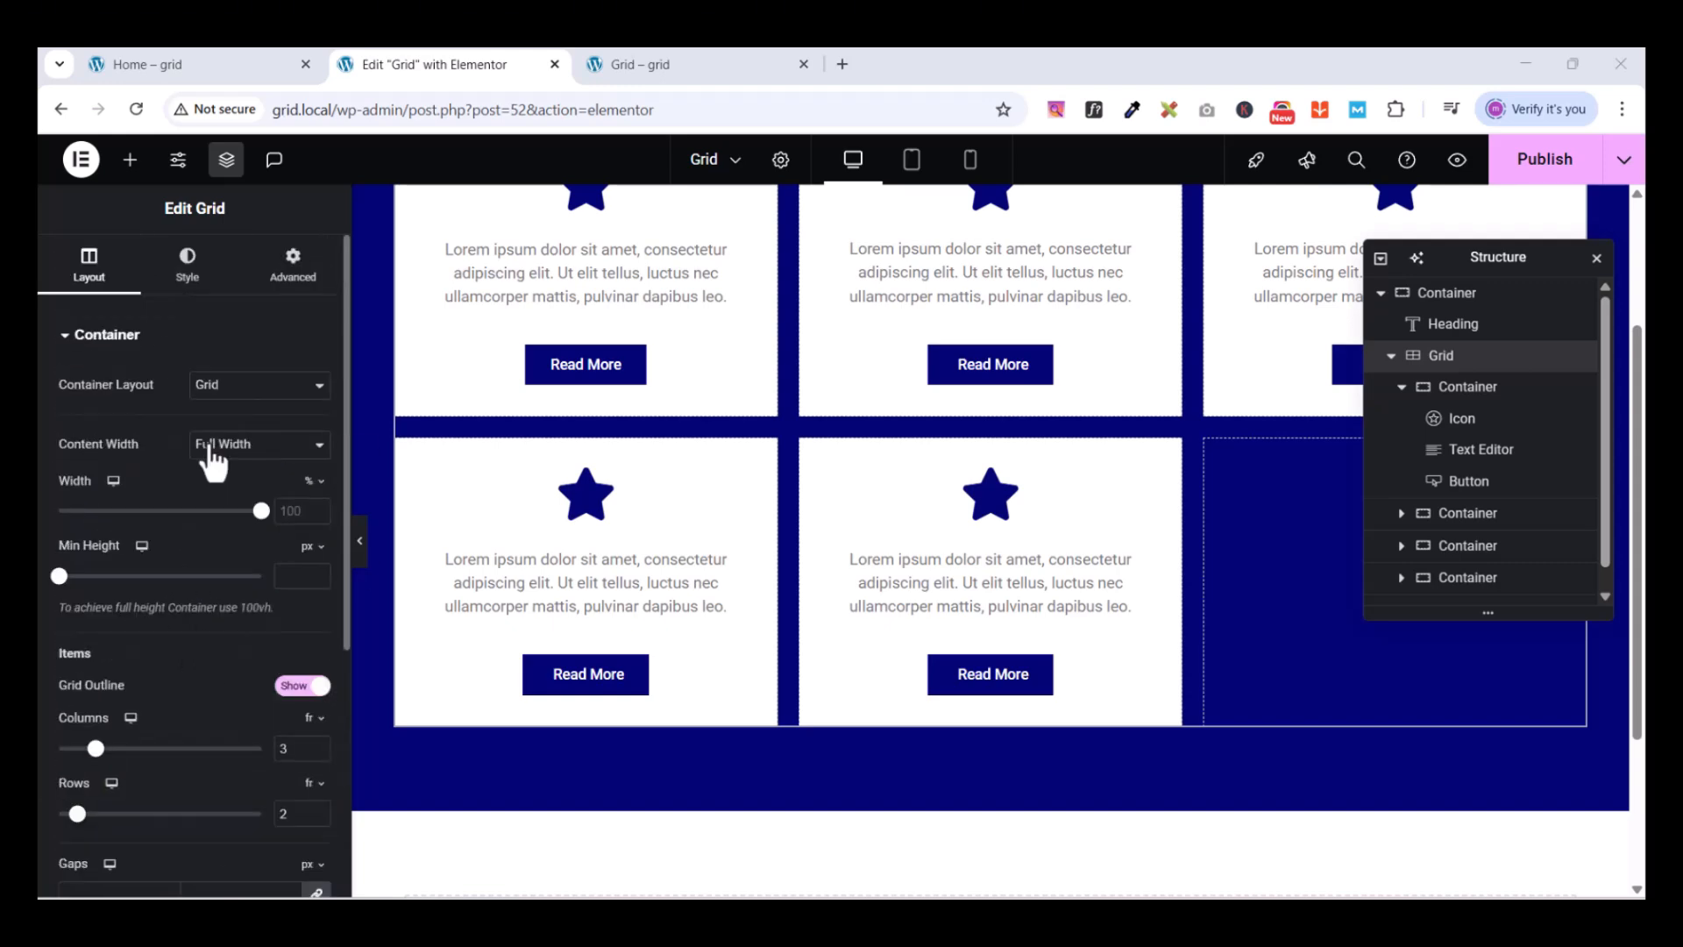
{"action": "left_click", "coordinate": [187, 281]}
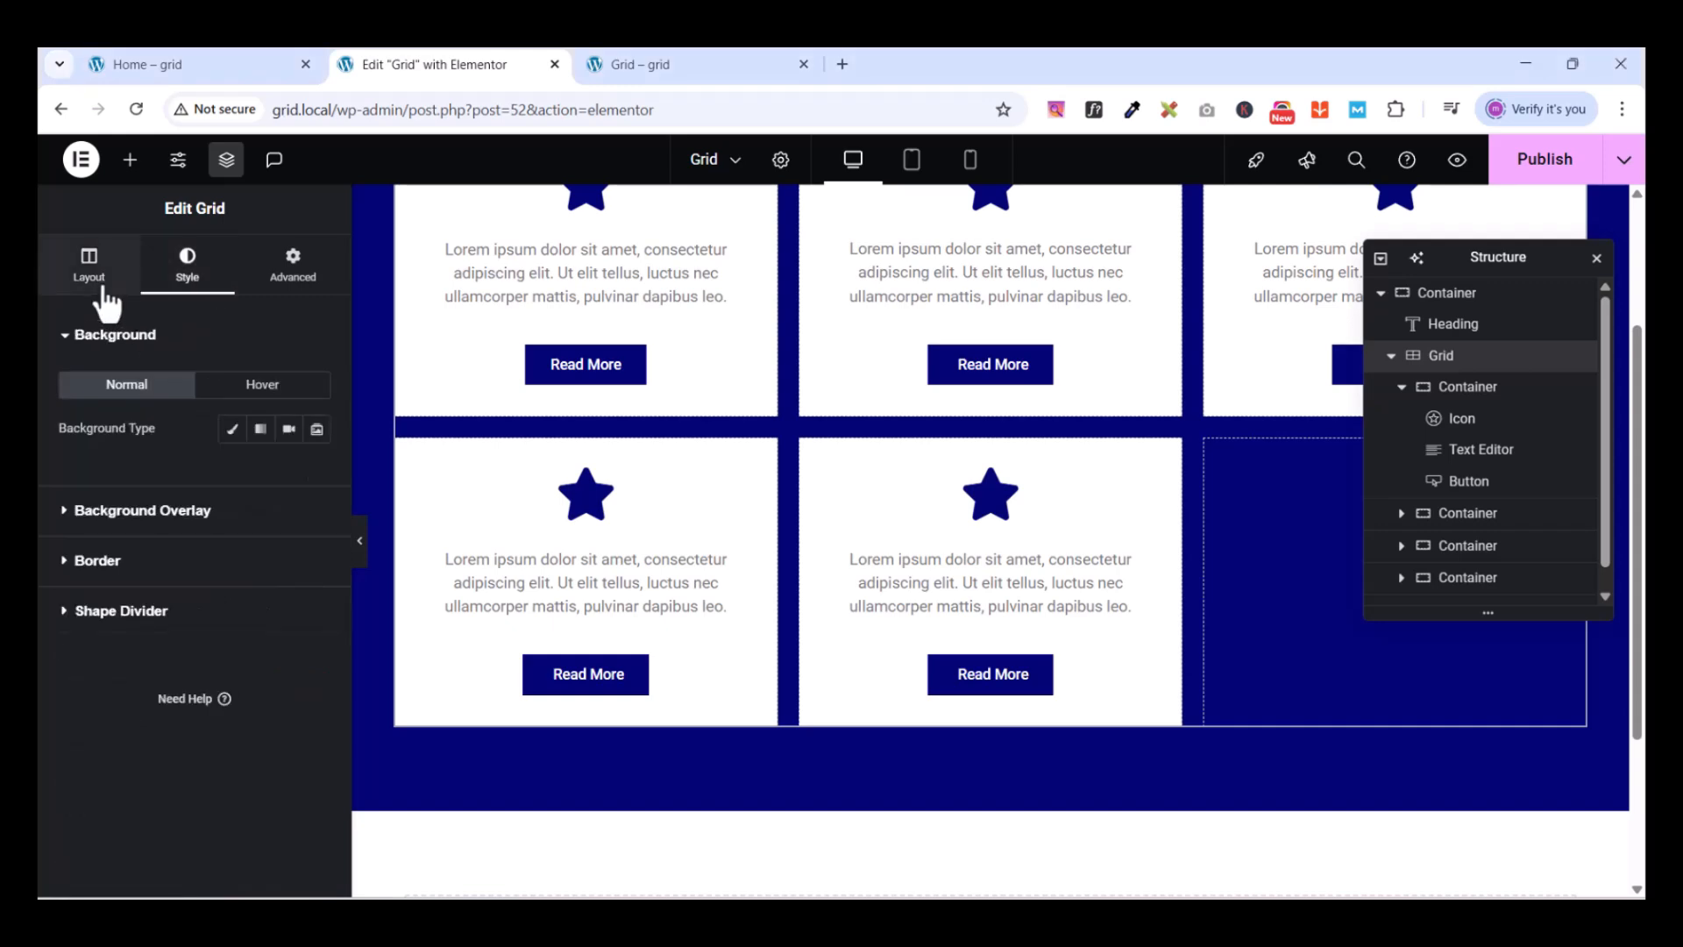
{"action": "left_click", "coordinate": [98, 282]}
{"action": "scroll", "coordinate": [219, 631], "scroll_direction": "down", "scroll_amount": 2}
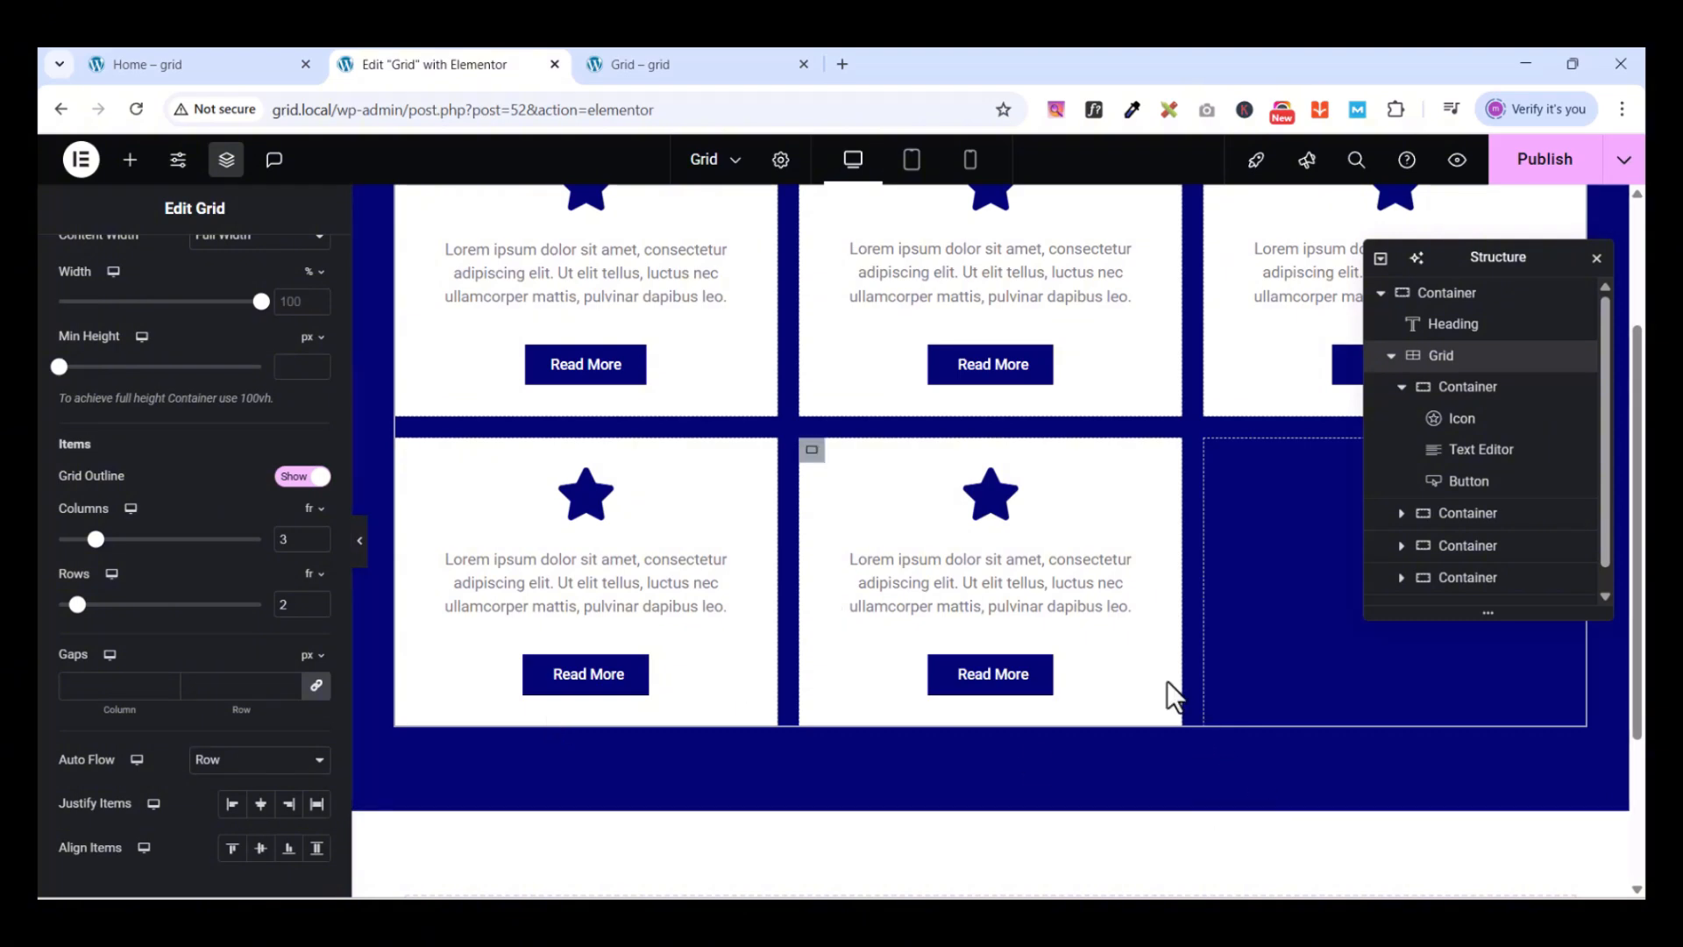
Publish the page and check the card grid in the page preview
{"action": "left_click", "coordinate": [1520, 173]}
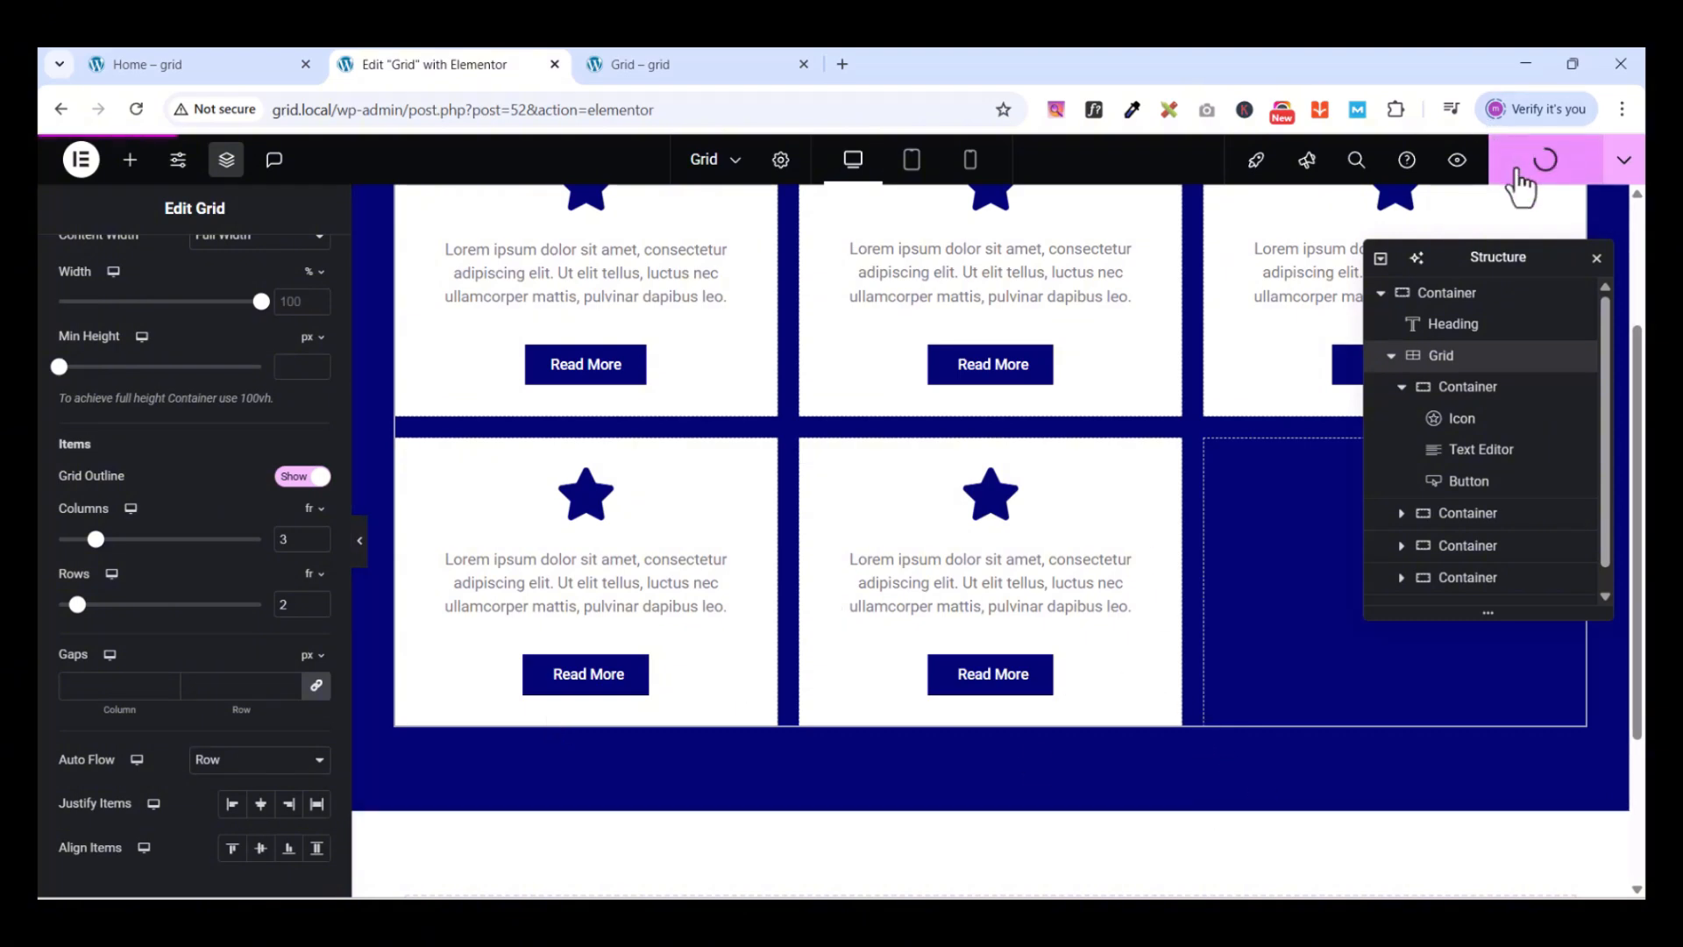
{"action": "left_click", "coordinate": [1454, 168]}
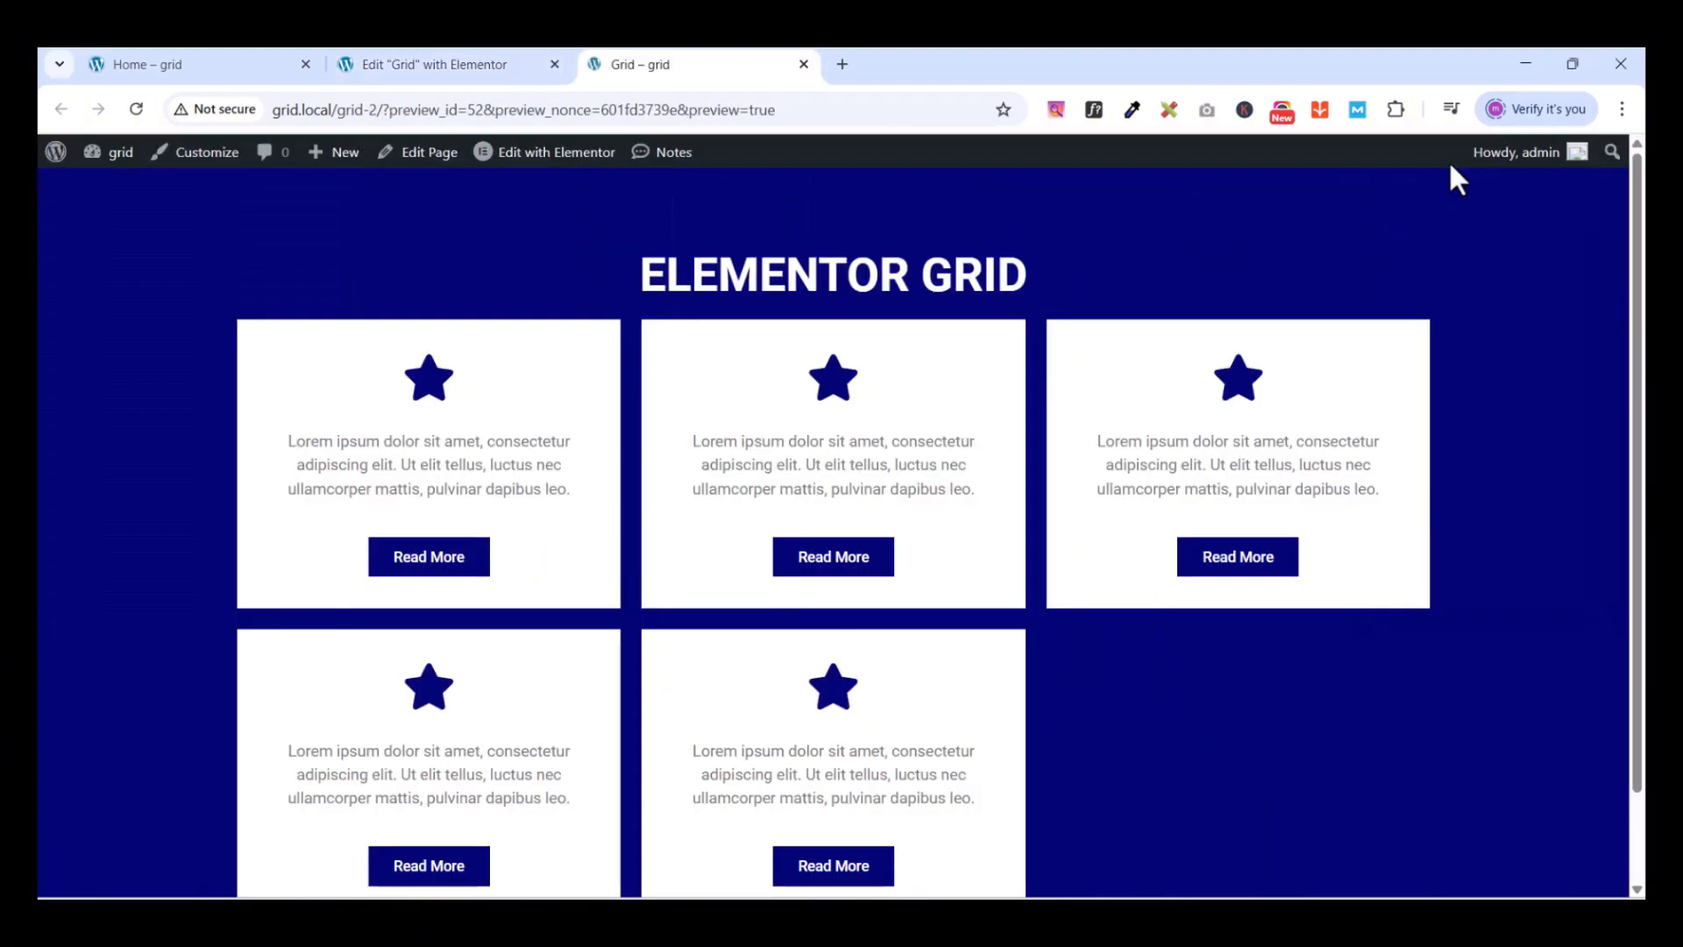
{"action": "scroll", "coordinate": [829, 346], "scroll_direction": "down", "scroll_amount": 1}
{"action": "scroll", "coordinate": [838, 333], "scroll_direction": "up", "scroll_amount": 1}
{"action": "scroll", "coordinate": [835, 337], "scroll_direction": "down", "scroll_amount": 1}
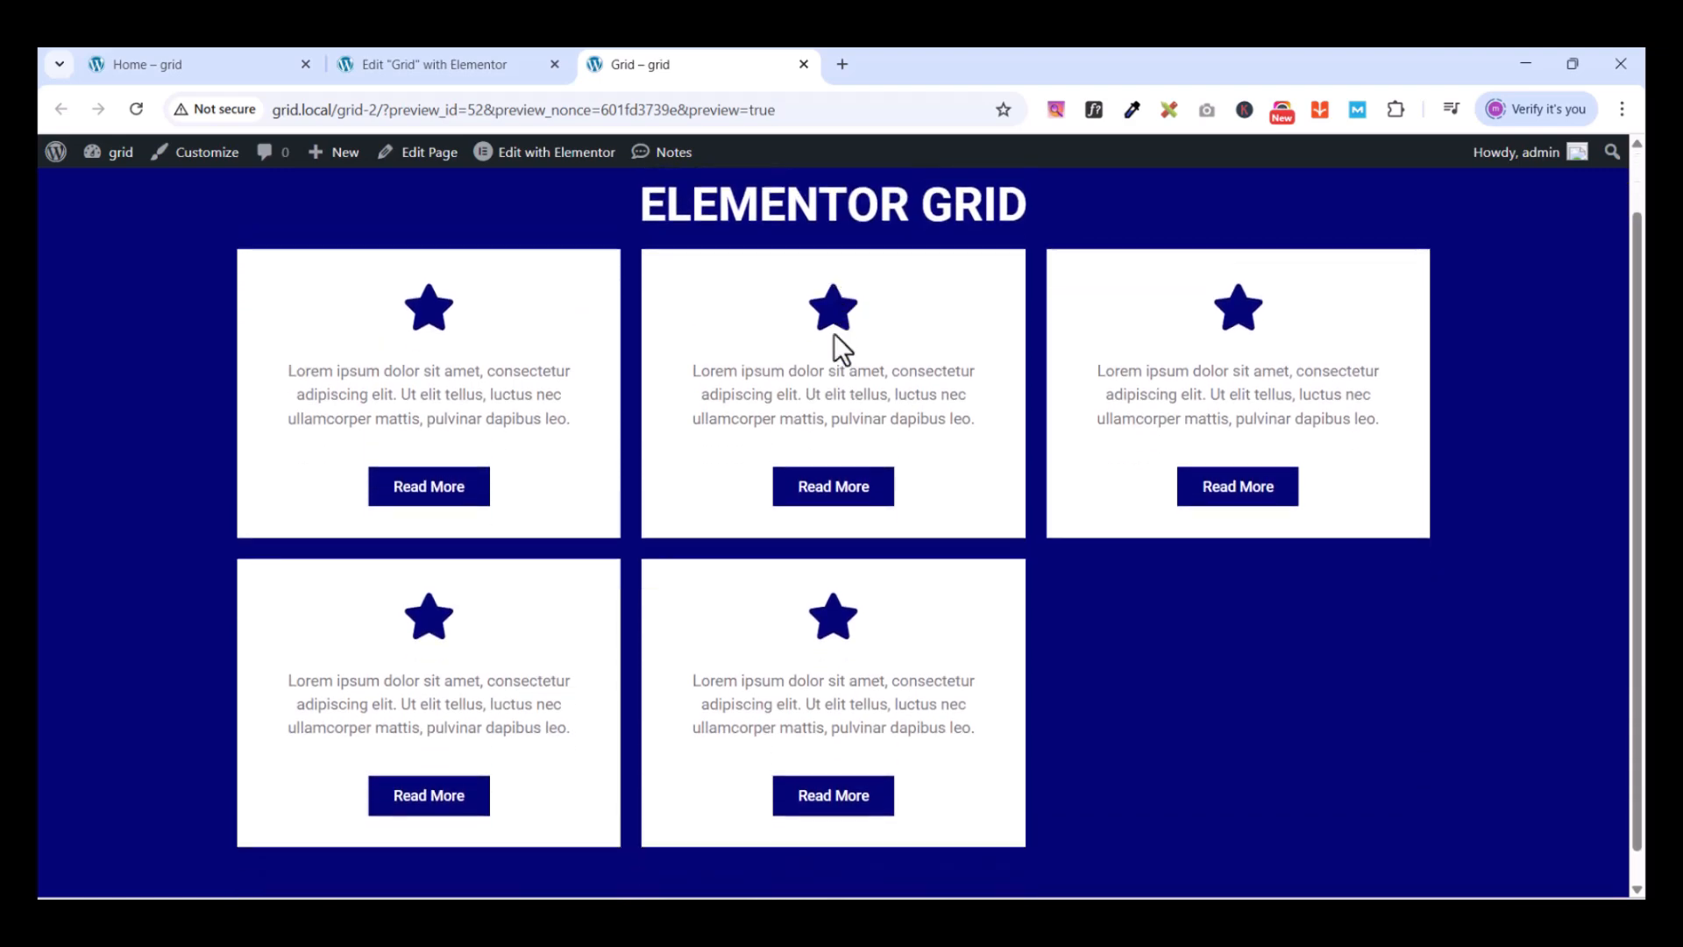